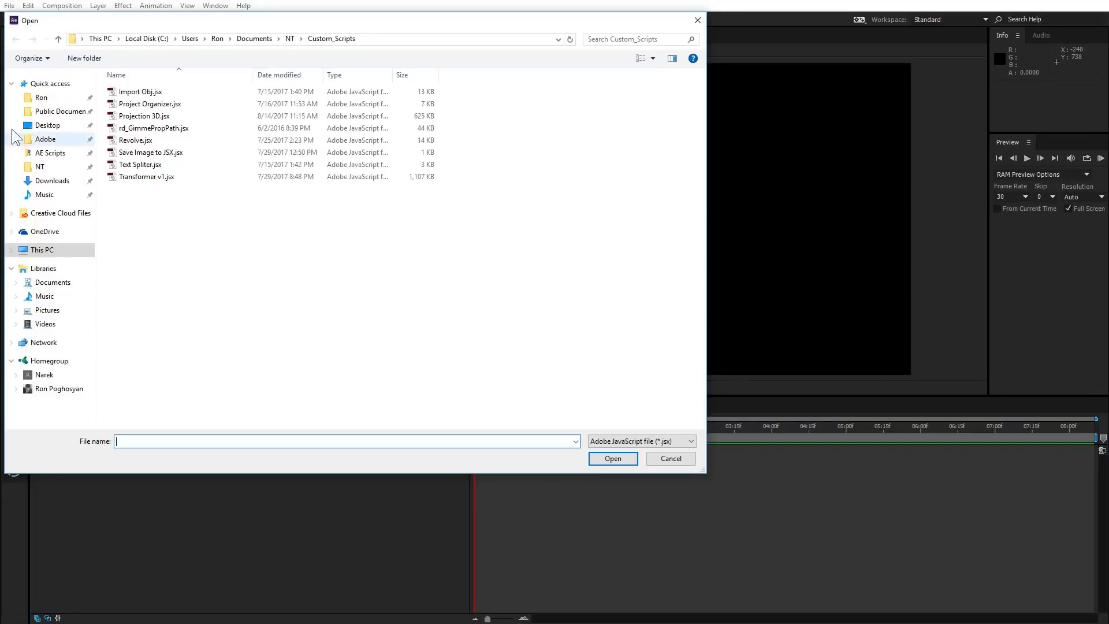
# - Run the Projection 3D.jsx script and move its floating window up beside the composition view
pyautogui.doubleClick(128, 117)
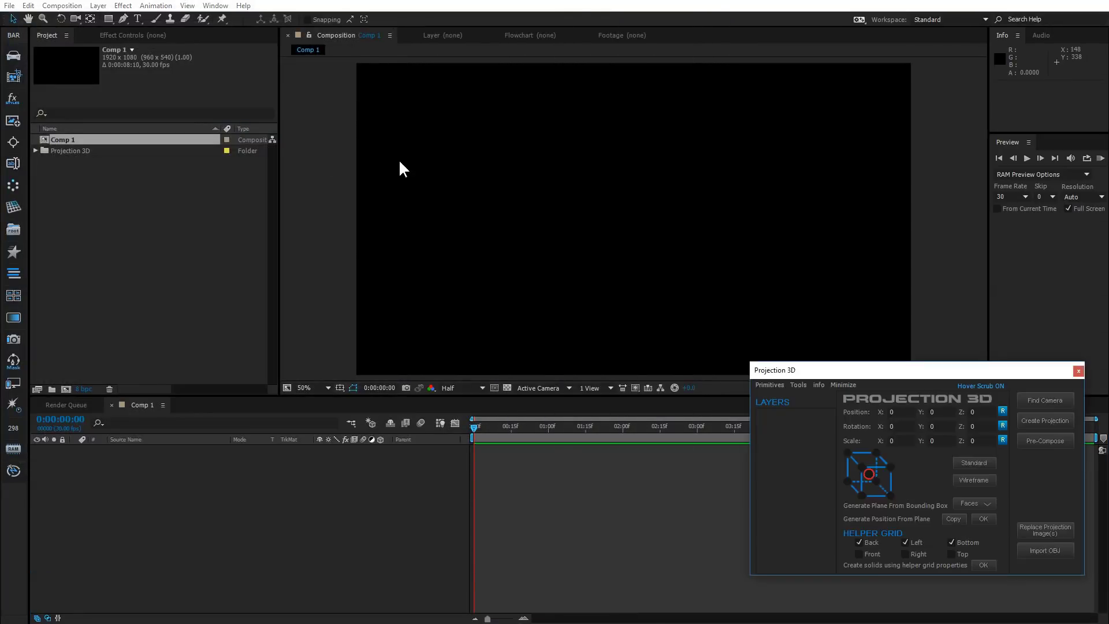
pyautogui.moveTo(921, 369); pyautogui.dragTo(913, 77)
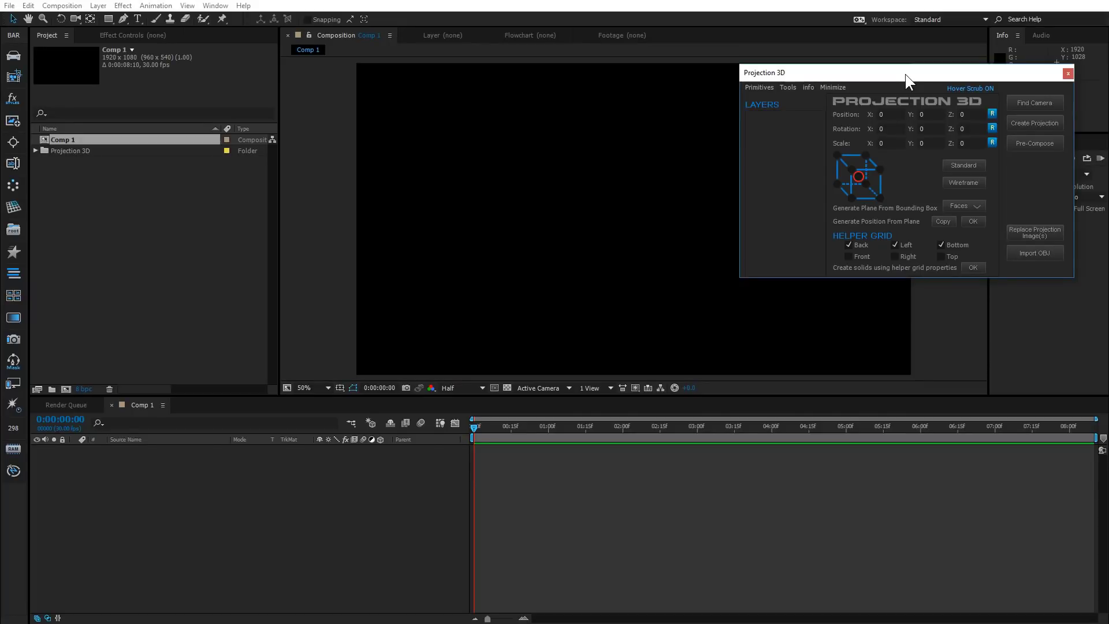
# - Examine the script's minimized layout, its info window, and its available modelling tools and primitives
pyautogui.click(839, 88)
pyautogui.click(839, 88)
pyautogui.click(809, 87)
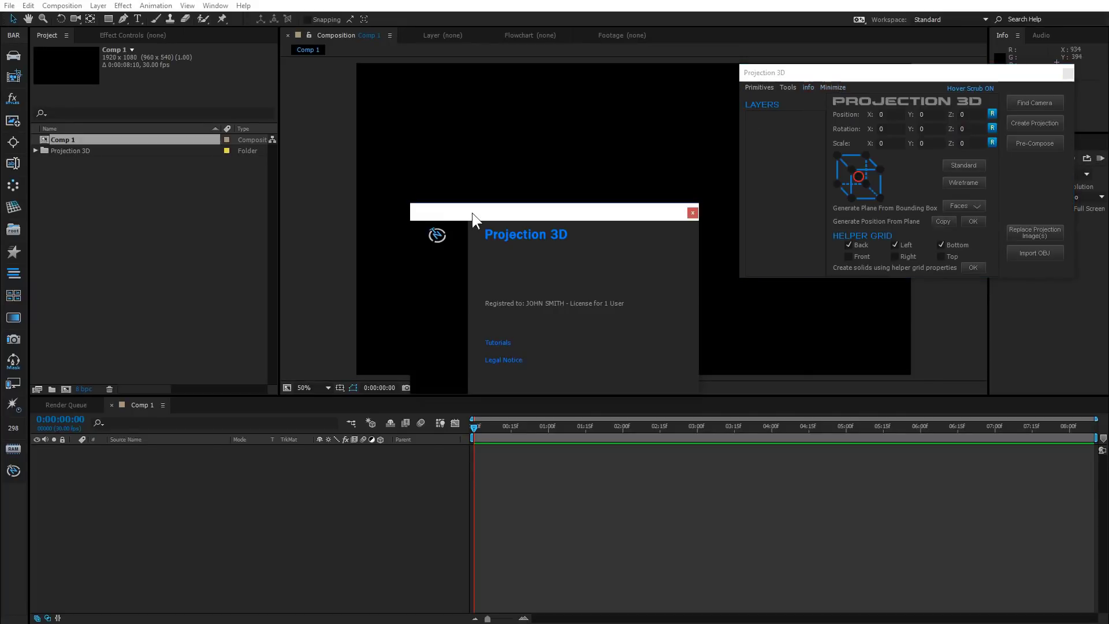
pyautogui.click(691, 212)
pyautogui.click(788, 88)
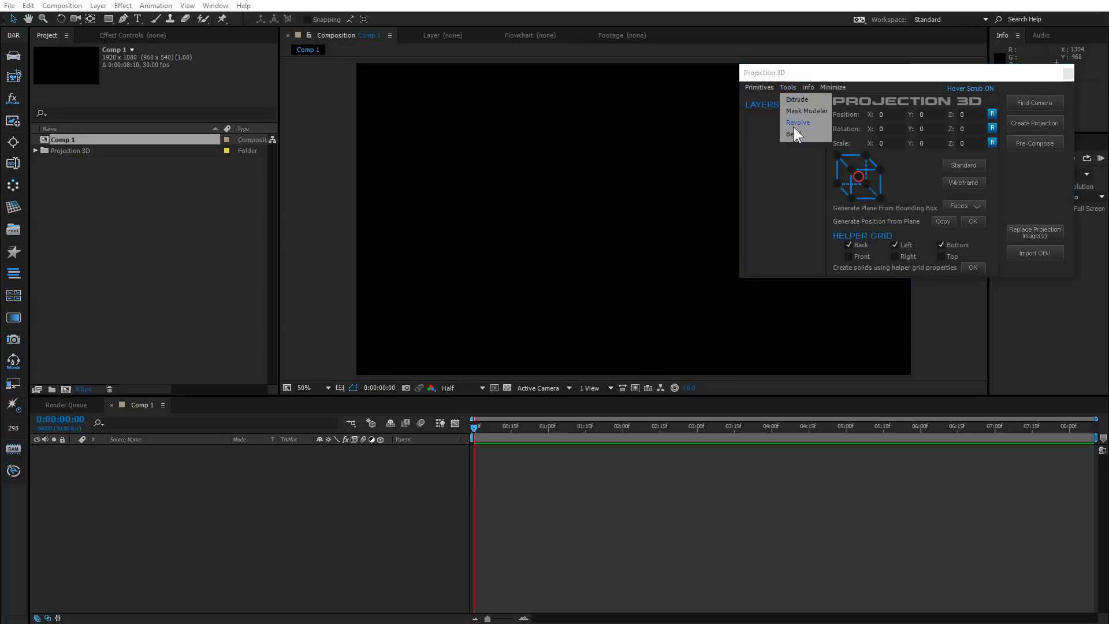
pyautogui.click(789, 86)
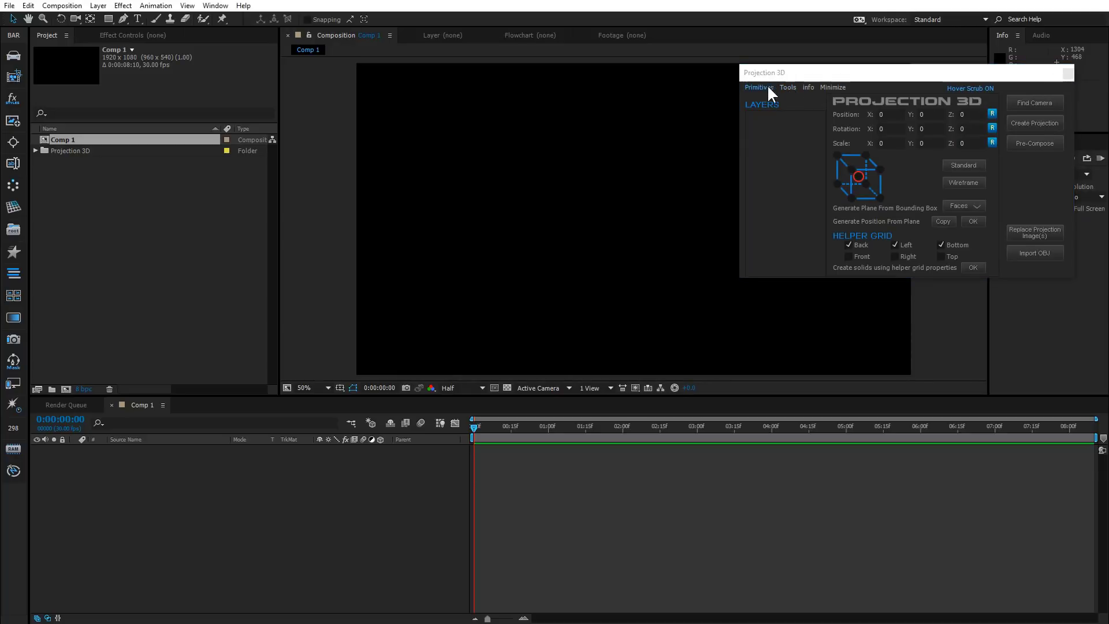
pyautogui.click(767, 87)
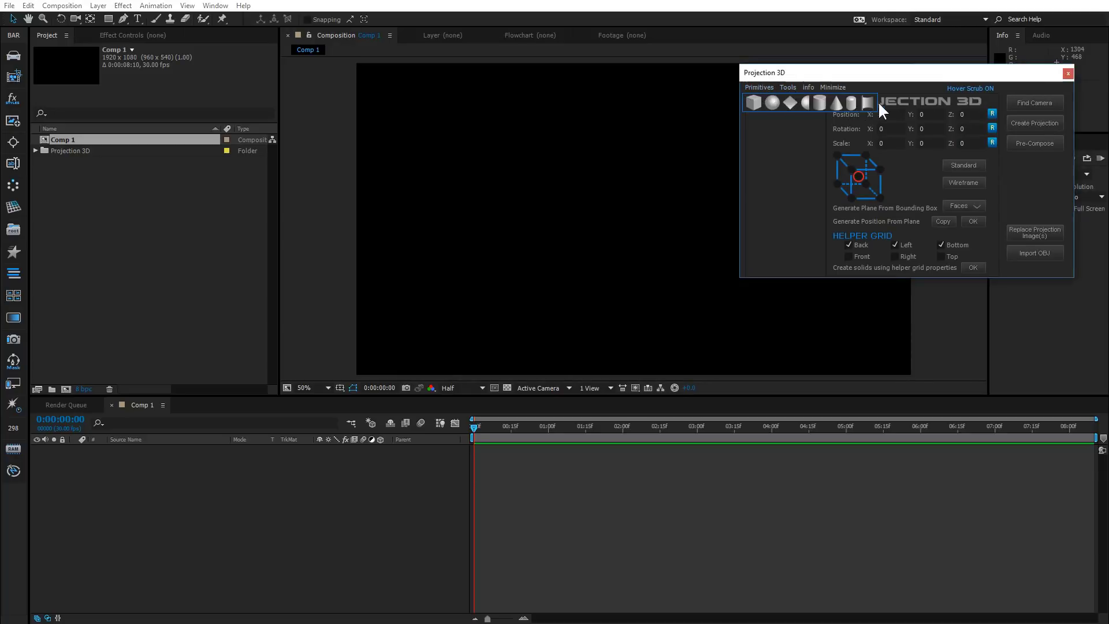
# - Add a cube primitive to Comp 1 and reveal the cube layer's Position property
pyautogui.click(752, 86)
pyautogui.click(753, 103)
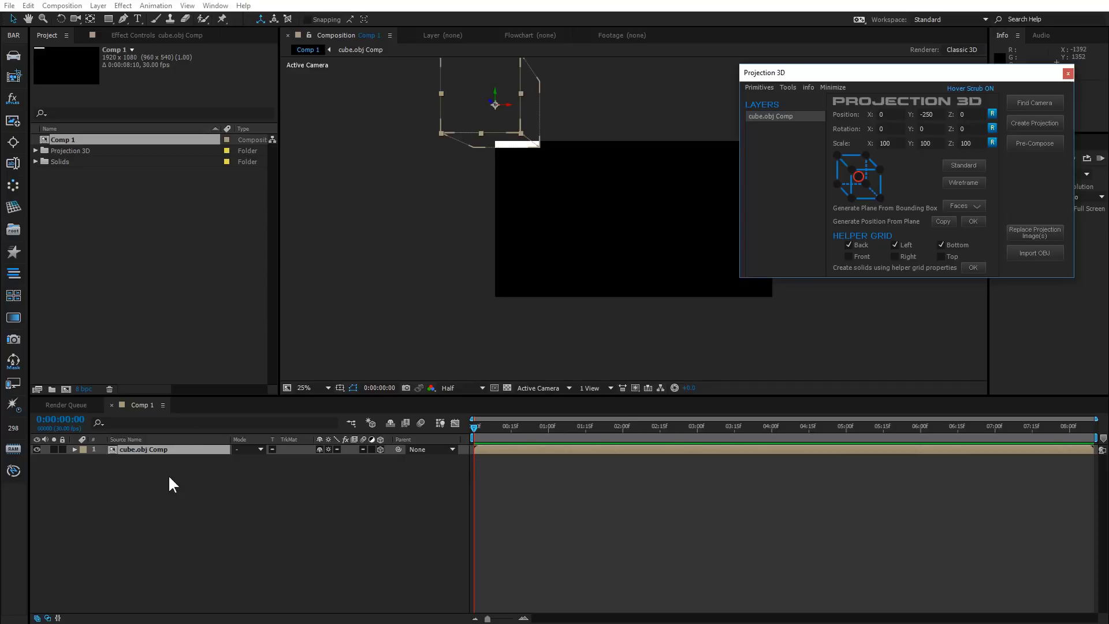
pyautogui.moveTo(910, 75); pyautogui.dragTo(921, 139)
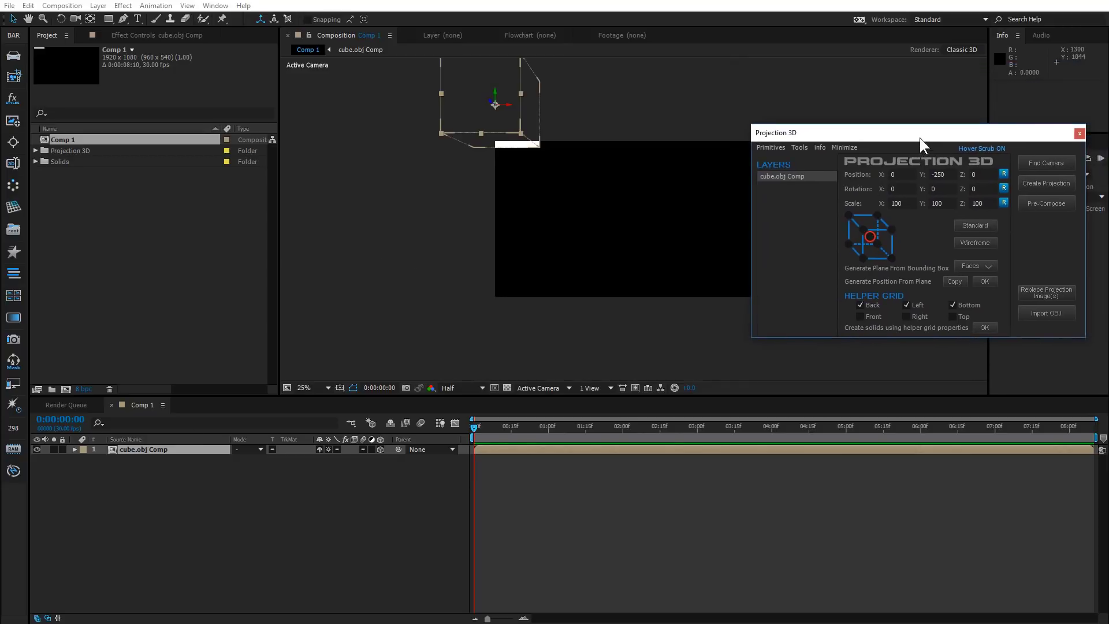
pyautogui.click(154, 450)
pyautogui.press('p')
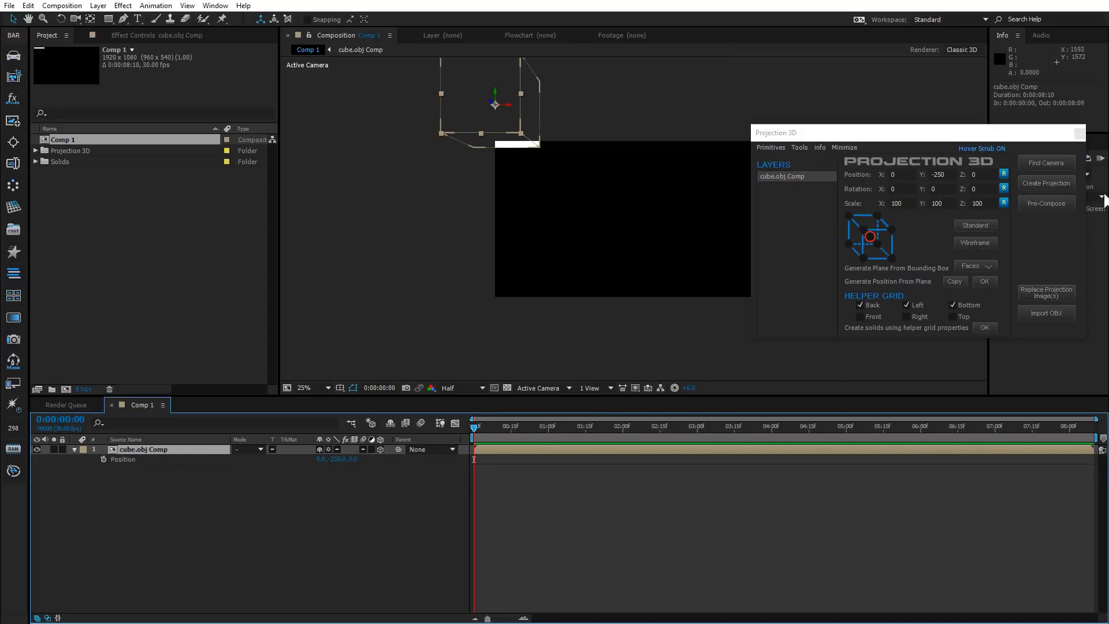
# - Generate a camera with a helper grid through Find Camera and orbit to an angled view of the cube
pyautogui.click(1048, 166)
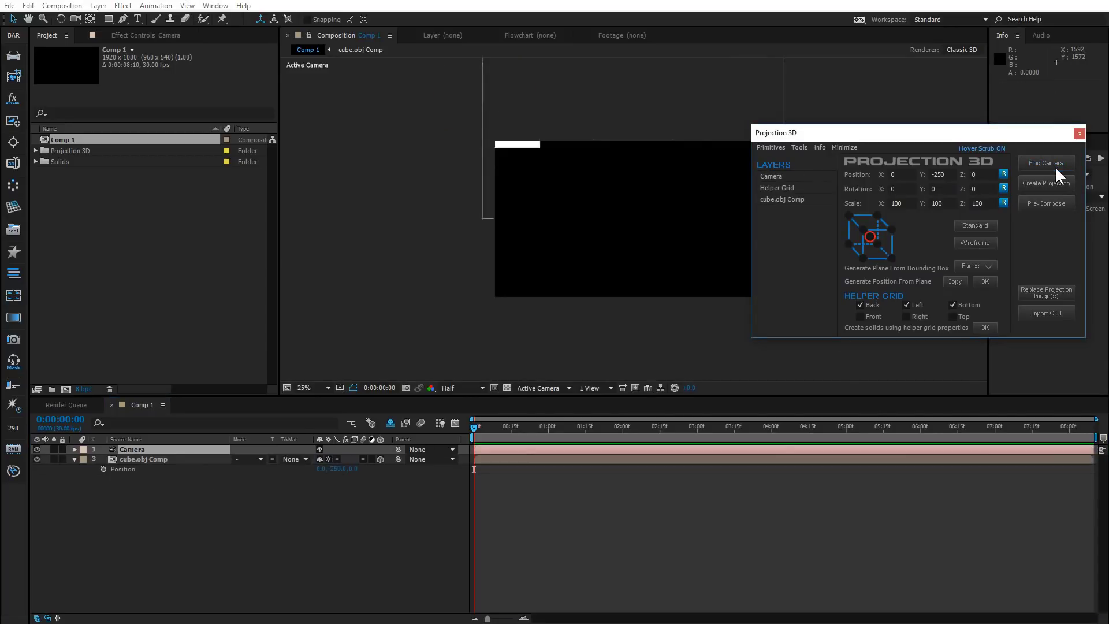
pyautogui.click(75, 18)
pyautogui.moveTo(571, 232); pyautogui.dragTo(558, 259)
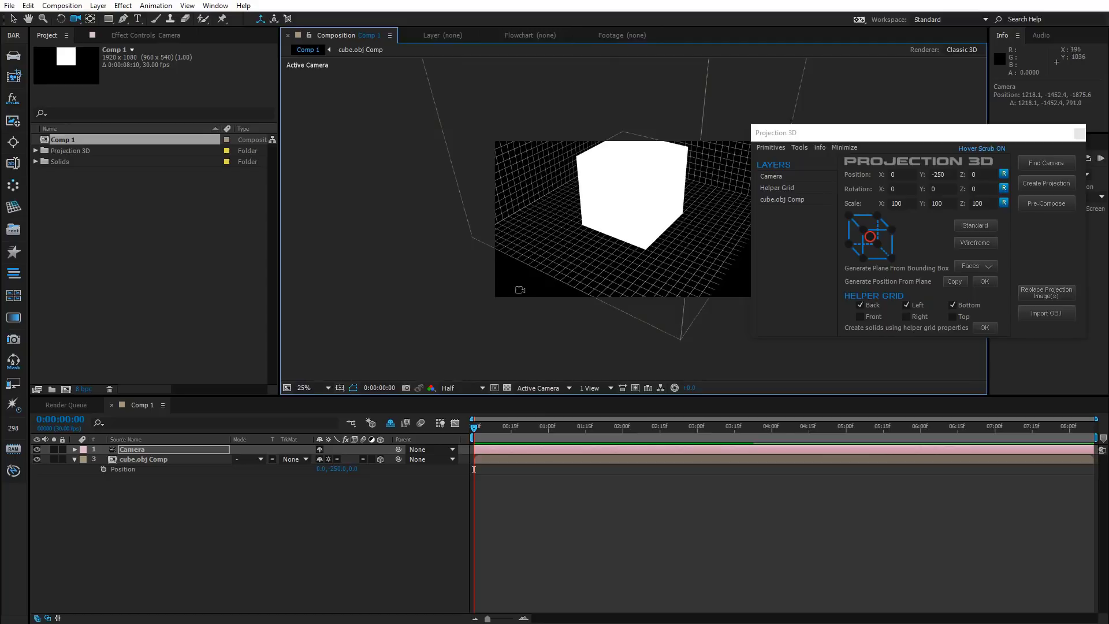
# - Lower the cube layer's opacity to 52% to inspect it against the grid, then delete the cube layer
pyautogui.click(150, 460)
pyautogui.press('t')
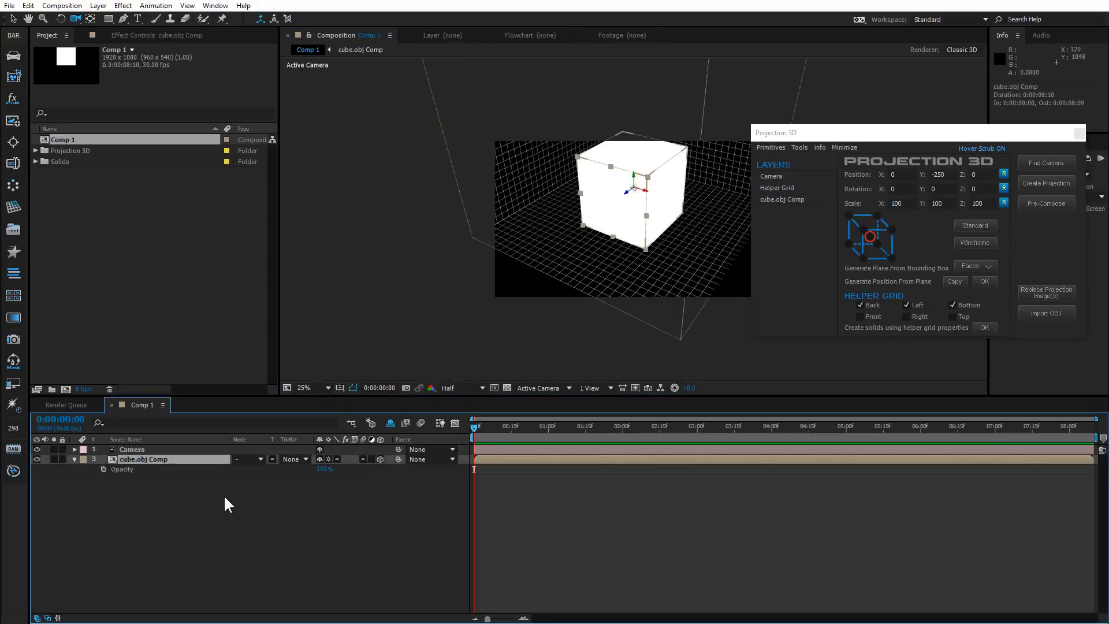
pyautogui.moveTo(328, 476); pyautogui.dragTo(289, 475)
pyautogui.moveTo(520, 271); pyautogui.dragTo(587, 288)
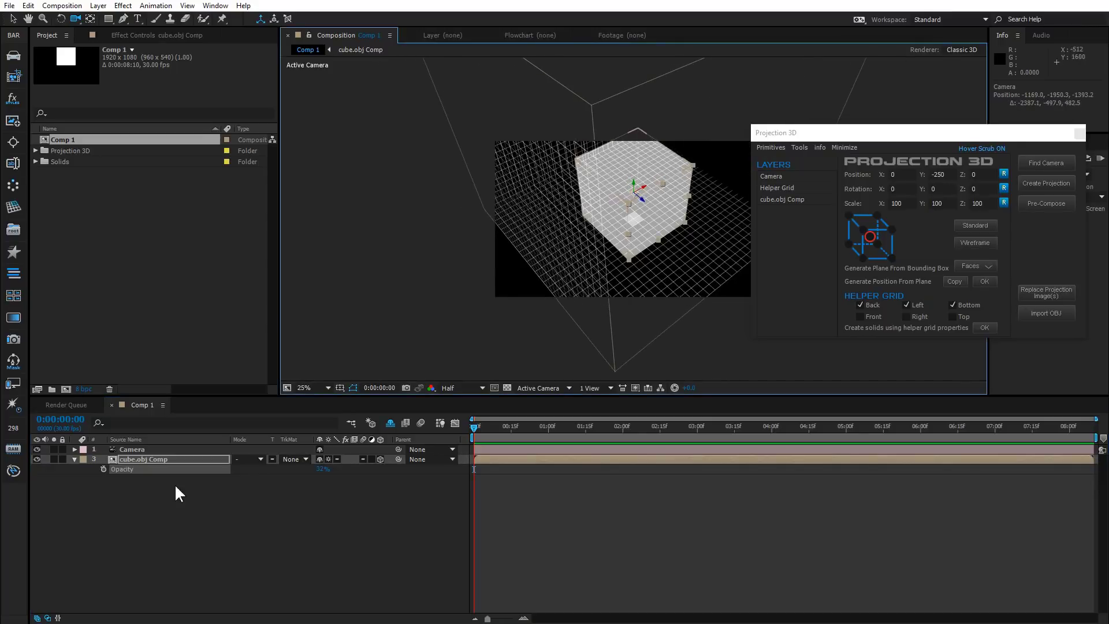
pyautogui.click(158, 459)
pyautogui.press('Delete')
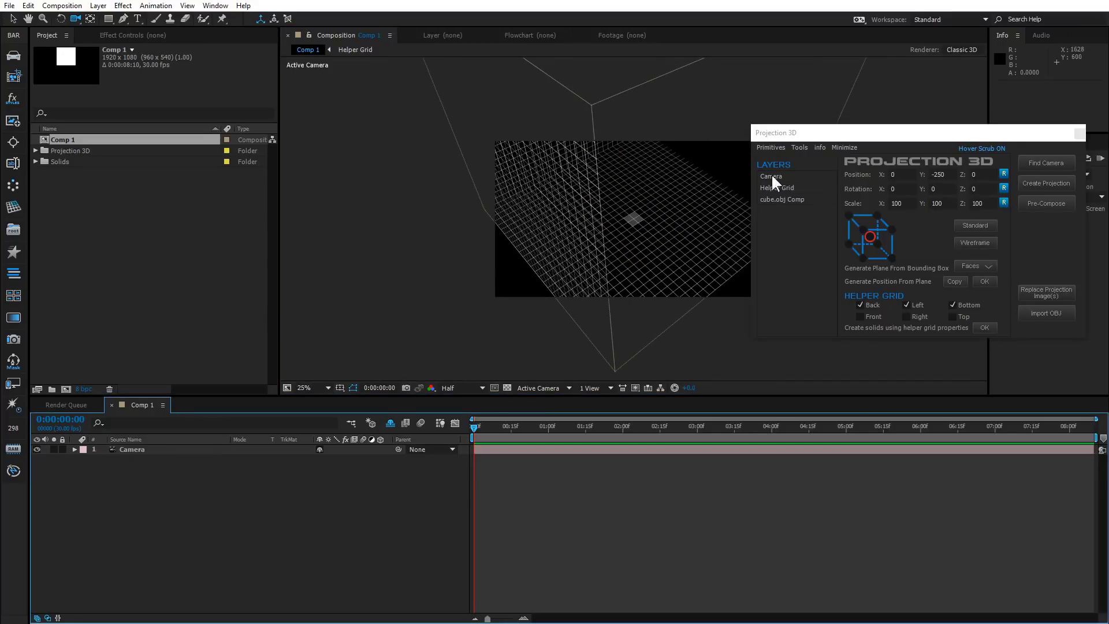
# - Add a plane primitive and place its Generate Position point near the front of the plane
pyautogui.click(776, 148)
pyautogui.click(800, 162)
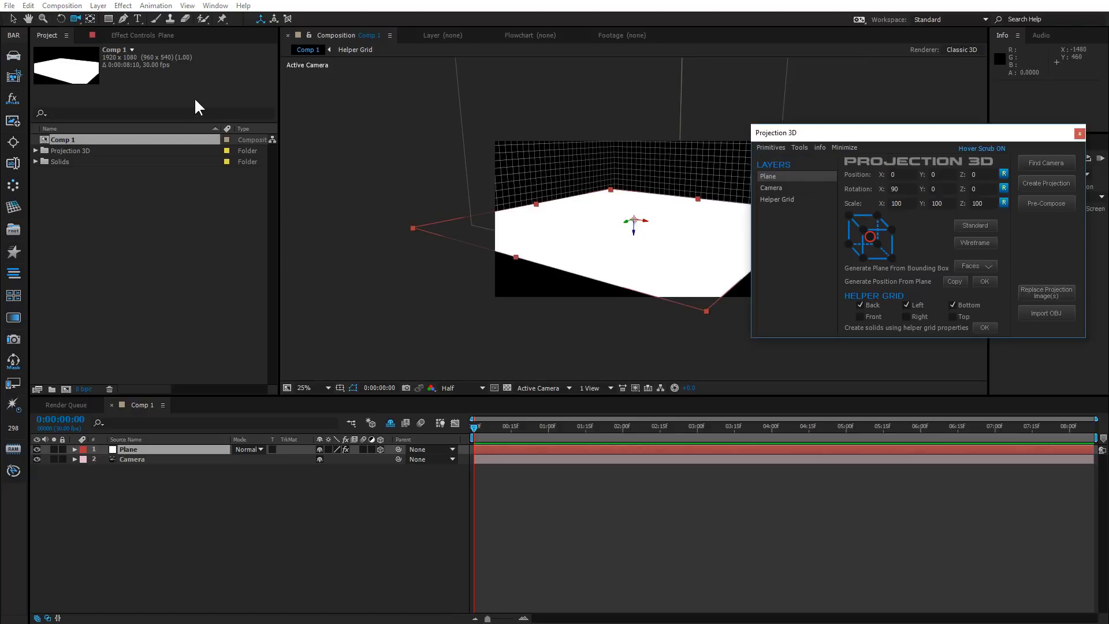
pyautogui.click(140, 35)
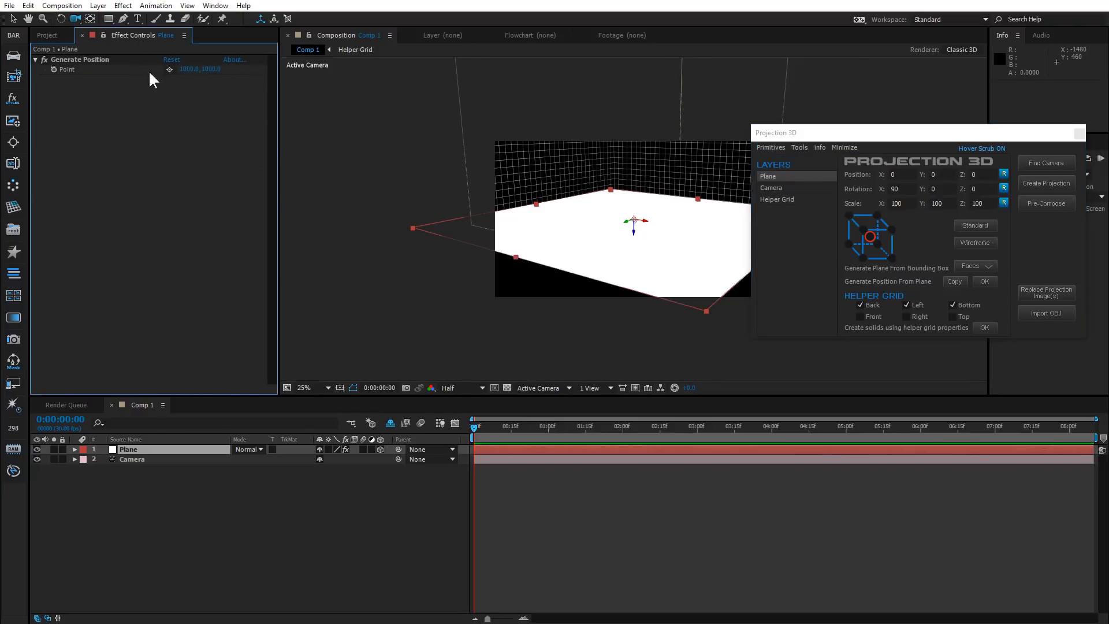
pyautogui.click(73, 62)
pyautogui.click(169, 70)
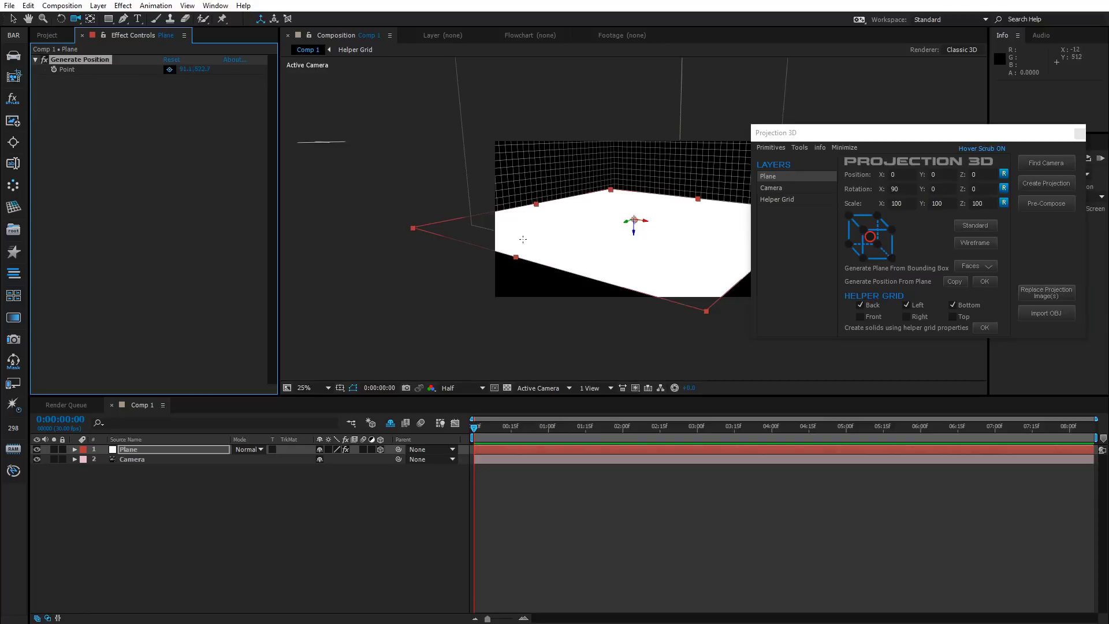
pyautogui.click(628, 269)
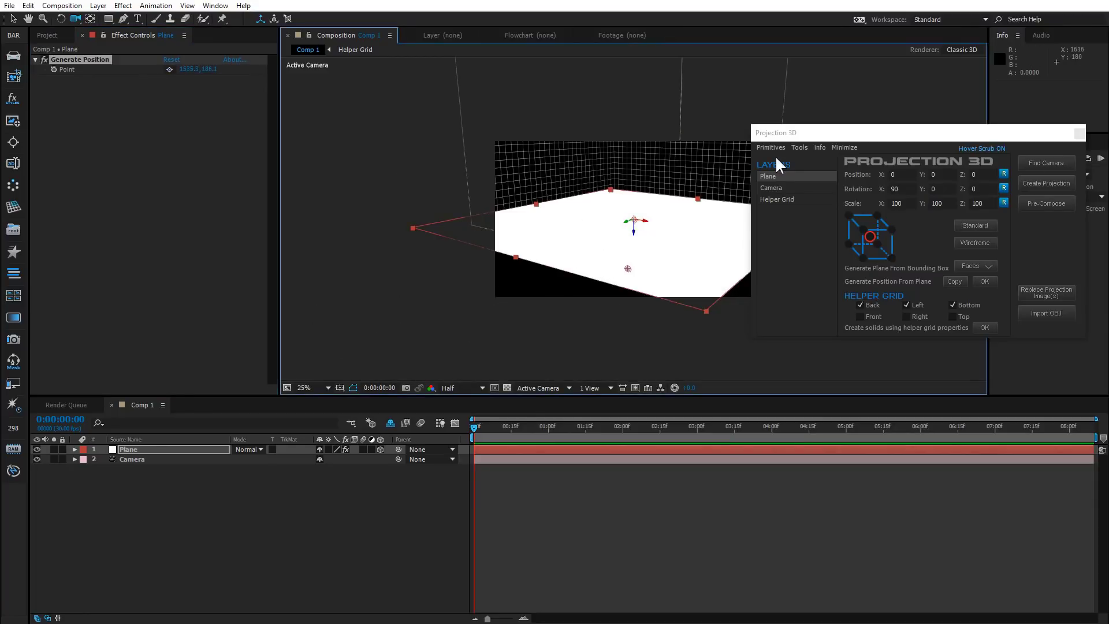
# - Replace the plane layer with a cylinder primitive and inspect it on the helper grid
pyautogui.click(185, 449)
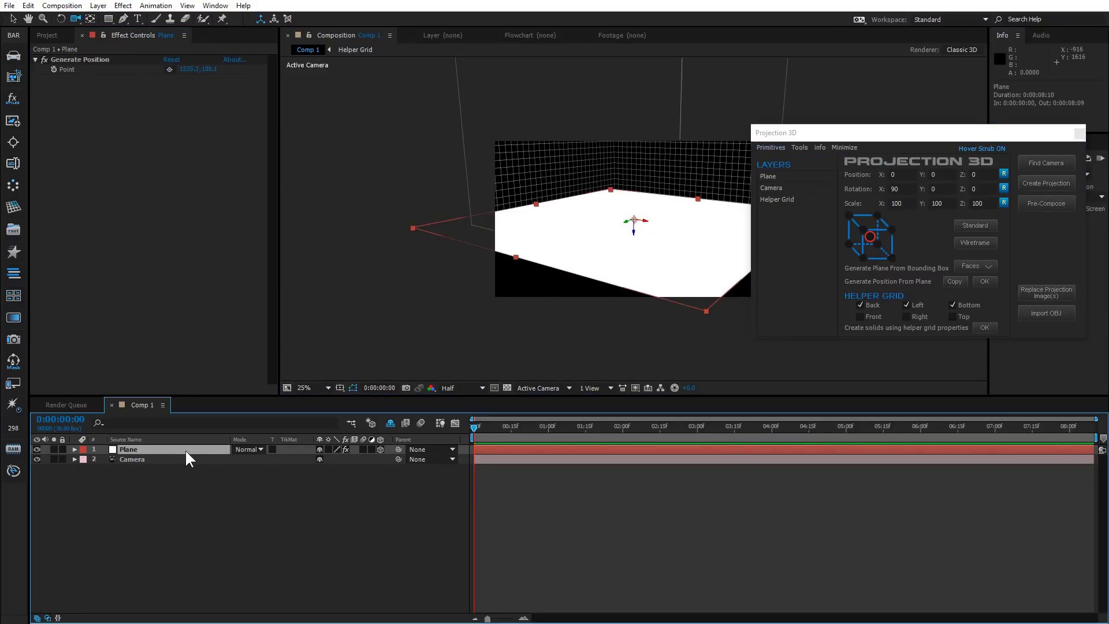
pyautogui.press('Delete')
pyautogui.click(770, 147)
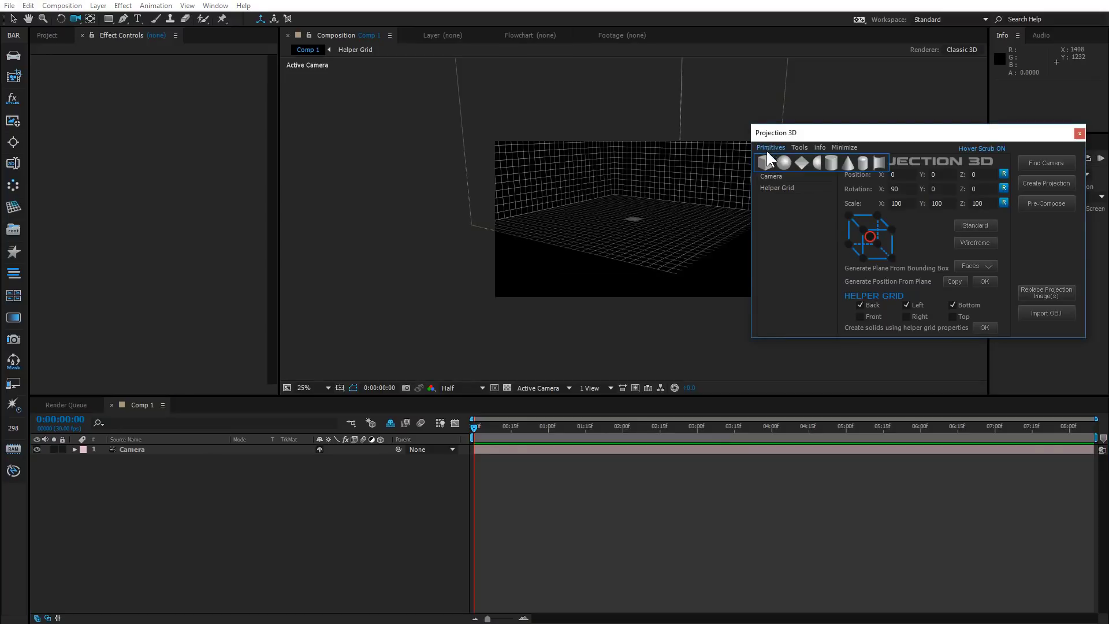
pyautogui.click(831, 162)
pyautogui.moveTo(602, 218); pyautogui.dragTo(247, 517)
pyautogui.scroll(2, 627, 272)
# - Replace the cylinder layer with a cube primitive
pyautogui.click(148, 448)
pyautogui.press('Delete')
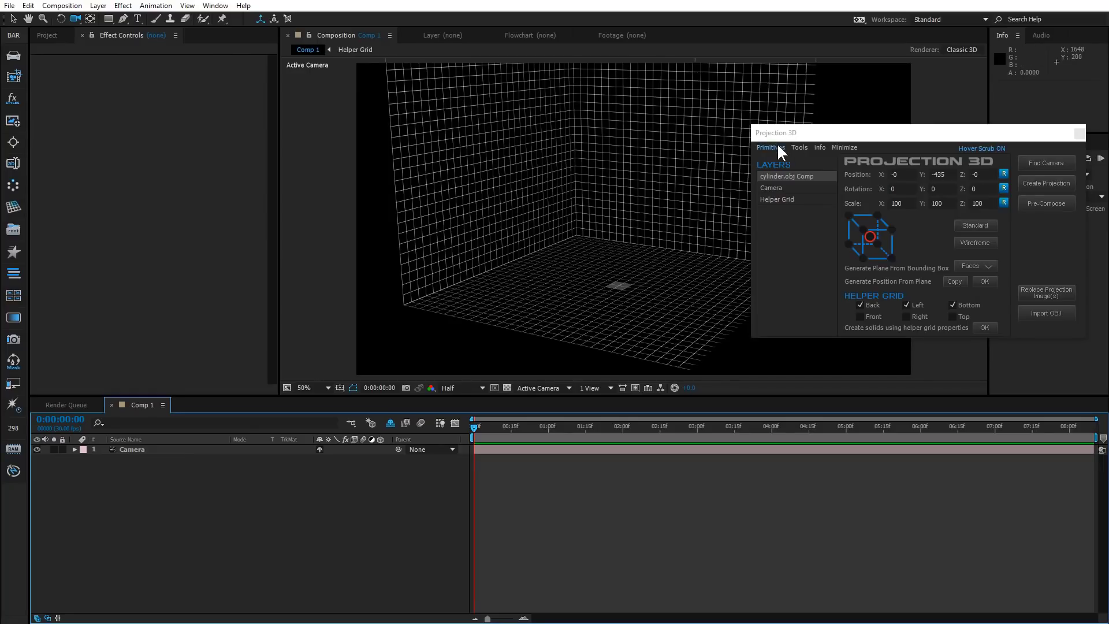
pyautogui.click(778, 146)
pyautogui.click(769, 159)
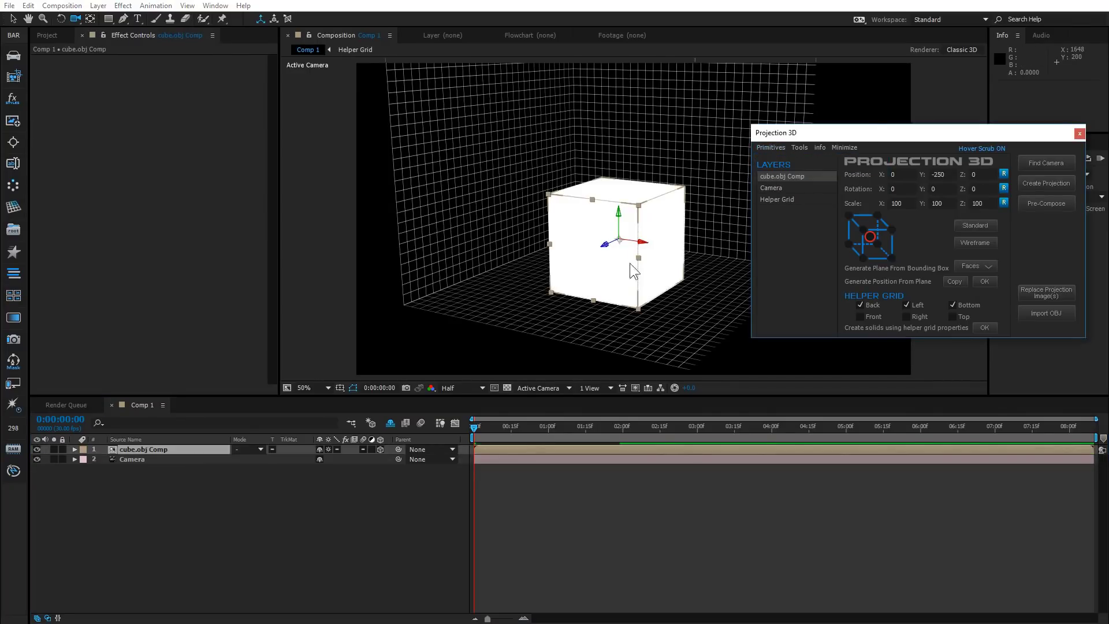
# - Move the cube to X -199 and Y -333, shift it along Z, and reset its position
pyautogui.moveTo(895, 175)
pyautogui.mouseDown()
pyautogui.moveTo(1097, 193)
pyautogui.moveTo(788, 195)
pyautogui.moveTo(934, 194)
pyautogui.moveTo(955, 171)
pyautogui.moveTo(1006, 169)
pyautogui.moveTo(896, 194)
pyautogui.mouseUp()
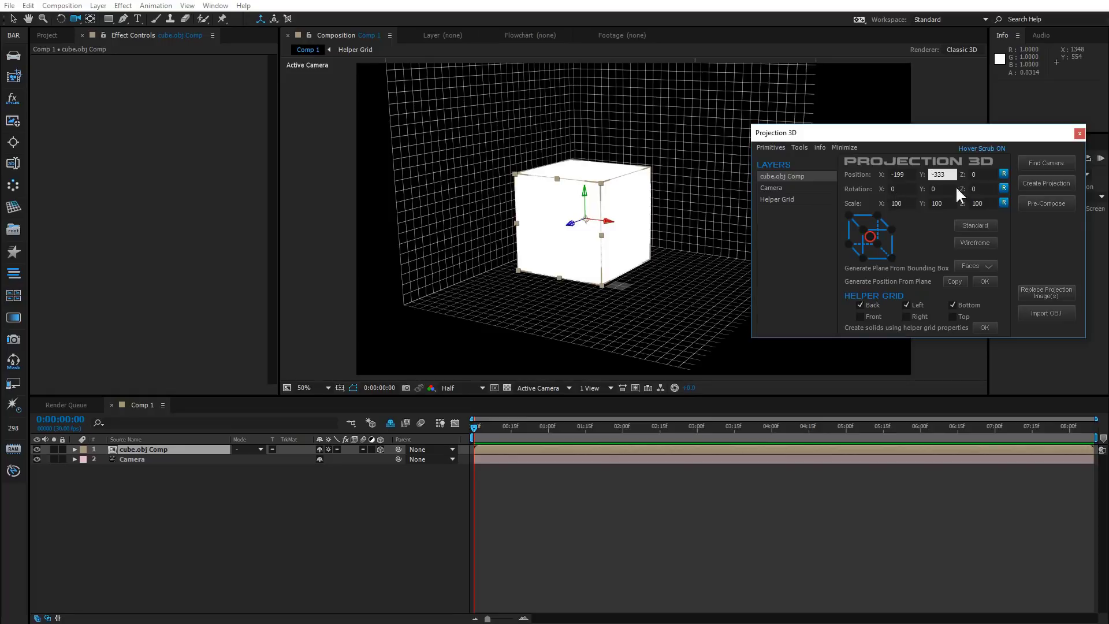
pyautogui.moveTo(989, 174); pyautogui.dragTo(965, 183)
pyautogui.click(1003, 174)
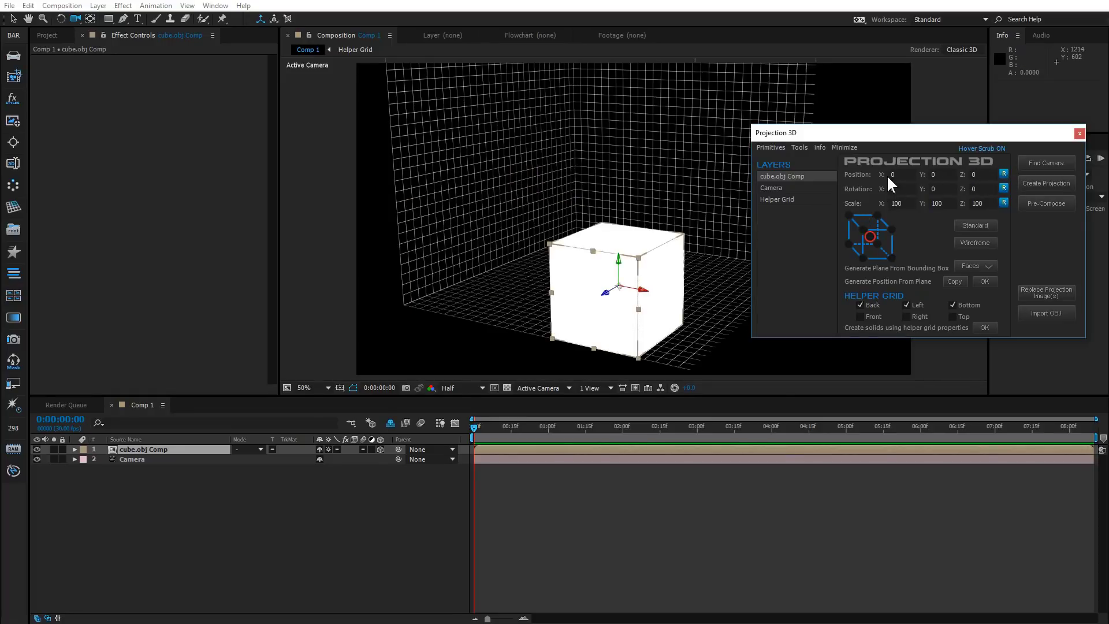
# - Try out the cube's position, rotation and scale values, resetting each group to its defaults
pyautogui.moveTo(589, 312); pyautogui.dragTo(611, 339)
pyautogui.moveTo(908, 175); pyautogui.dragTo(987, 195)
pyautogui.click(1004, 189)
pyautogui.click(1003, 172)
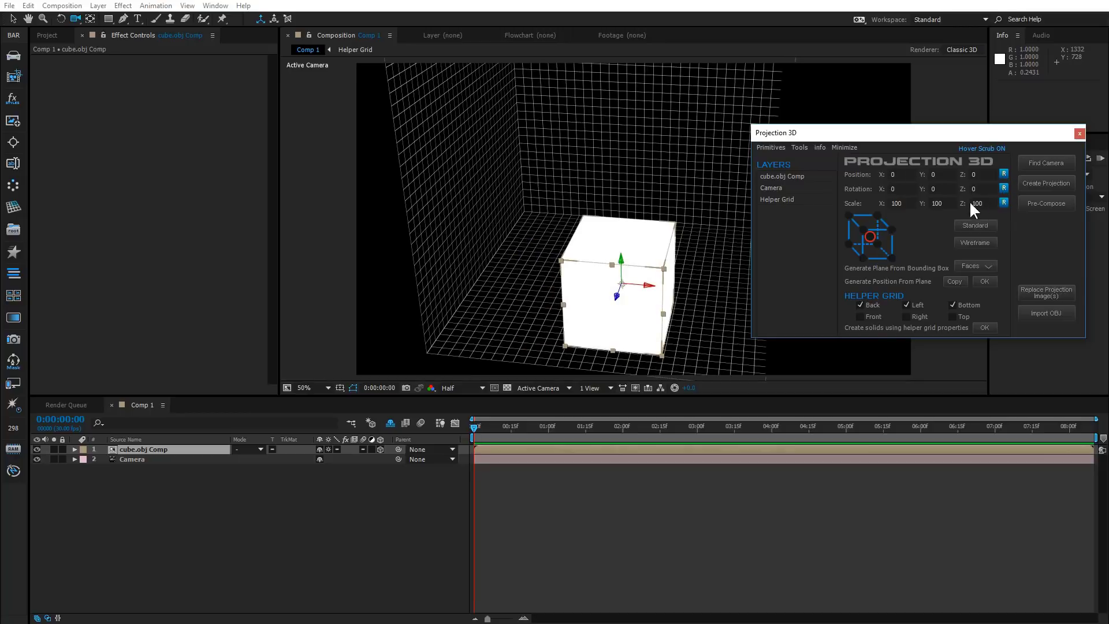
pyautogui.moveTo(900, 199); pyautogui.dragTo(1003, 230)
pyautogui.click(1005, 202)
# - Move the cube's anchor point through its bounding-box corners and return it to the centre
pyautogui.click(848, 214)
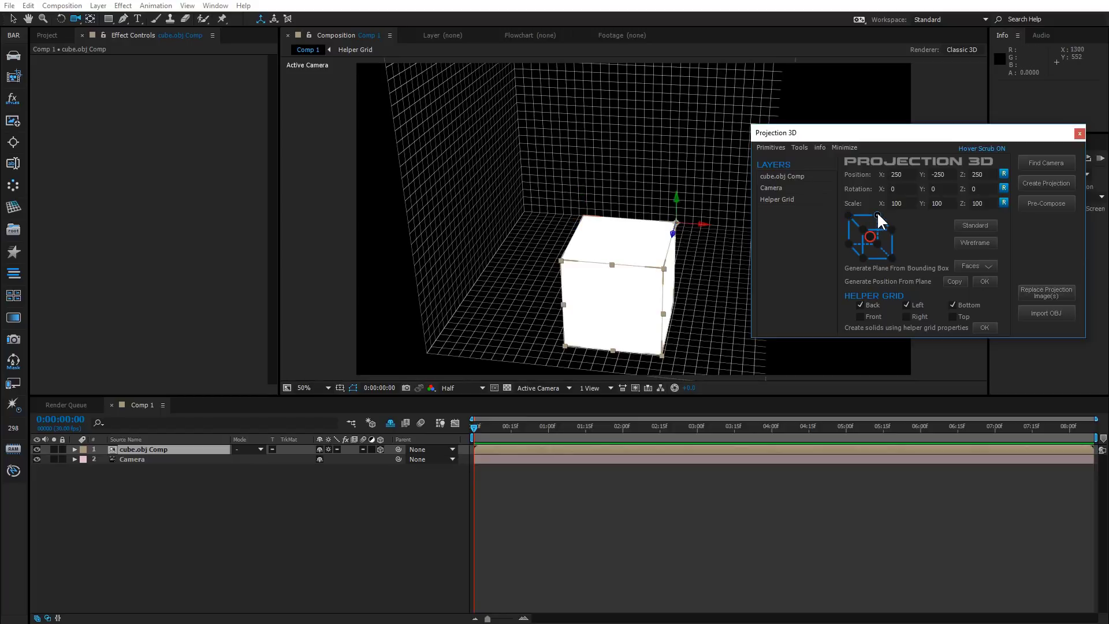
pyautogui.click(862, 230)
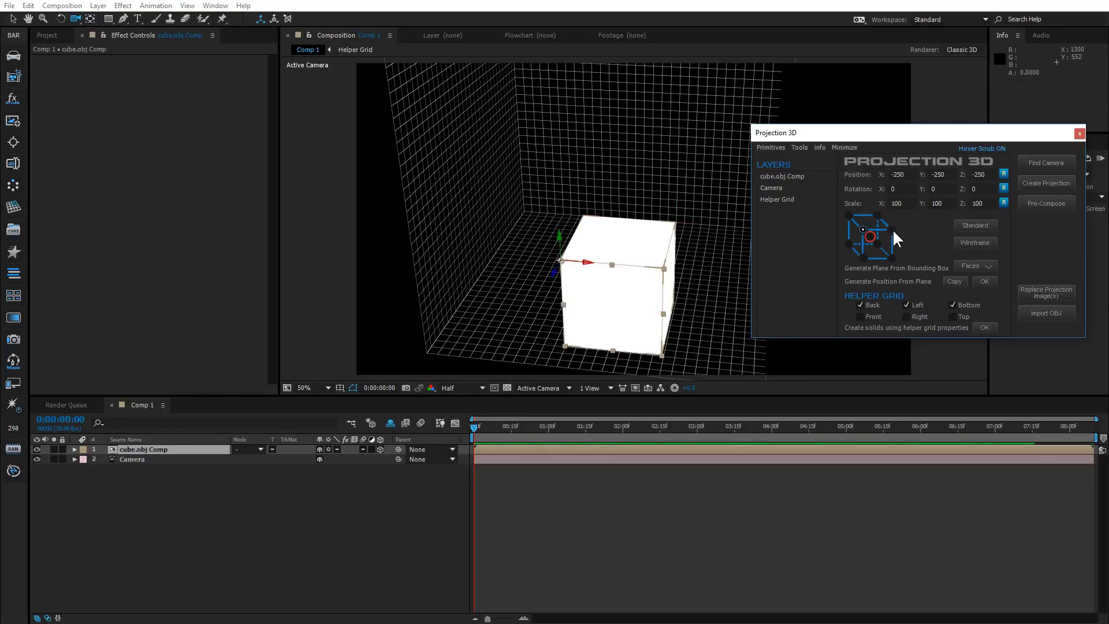
pyautogui.click(893, 229)
pyautogui.click(849, 243)
pyautogui.moveTo(655, 291); pyautogui.dragTo(699, 289)
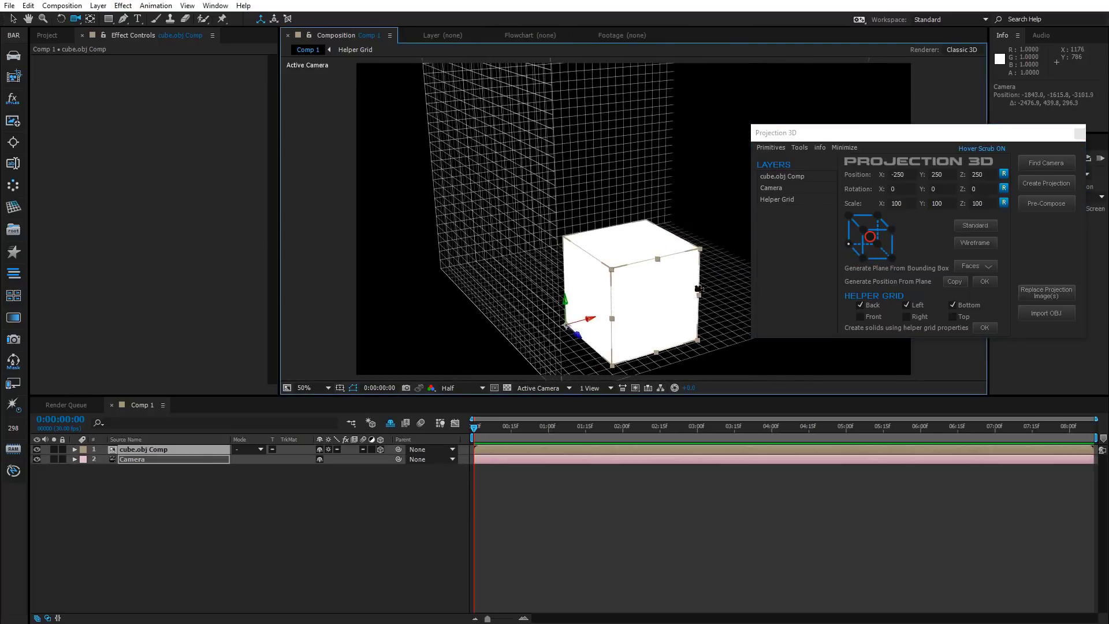
pyautogui.click(880, 244)
pyautogui.click(863, 259)
pyautogui.click(892, 260)
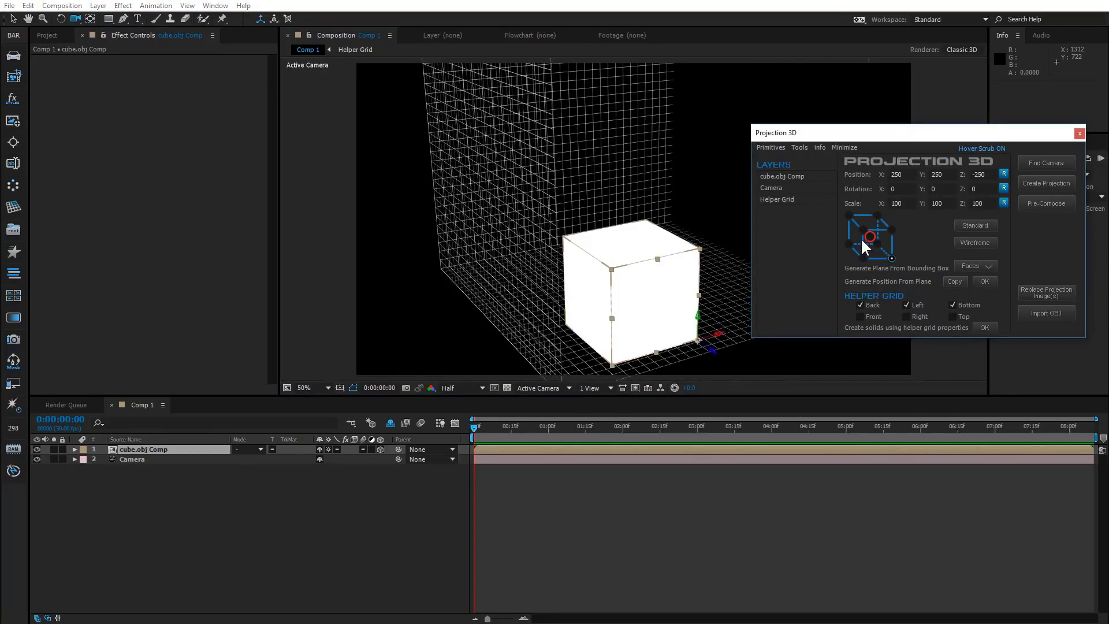
pyautogui.click(871, 237)
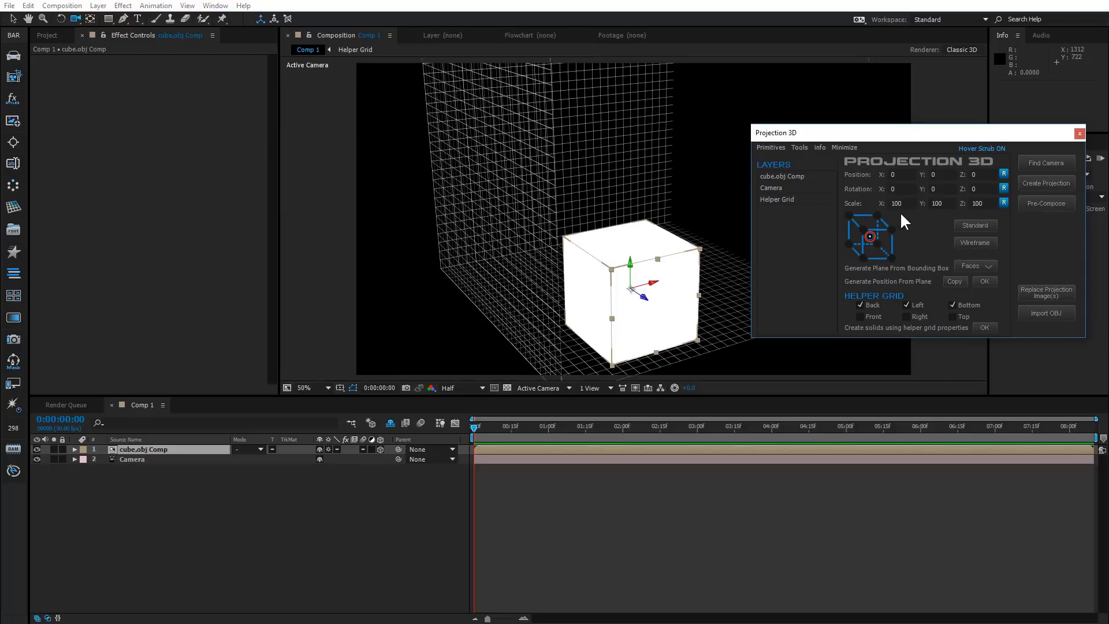
# - Scale the cube to 109 along X about its centre and inspect it from another side
pyautogui.moveTo(909, 202)
pyautogui.mouseDown()
pyautogui.moveTo(982, 192)
pyautogui.moveTo(905, 209)
pyautogui.mouseUp()
pyautogui.moveTo(579, 322); pyautogui.dragTo(527, 311)
pyautogui.moveTo(621, 304); pyautogui.dragTo(525, 301)
# - Anchor the cube at its bottom front right corner and scale it to 211 on X and 159 on Z
pyautogui.click(891, 258)
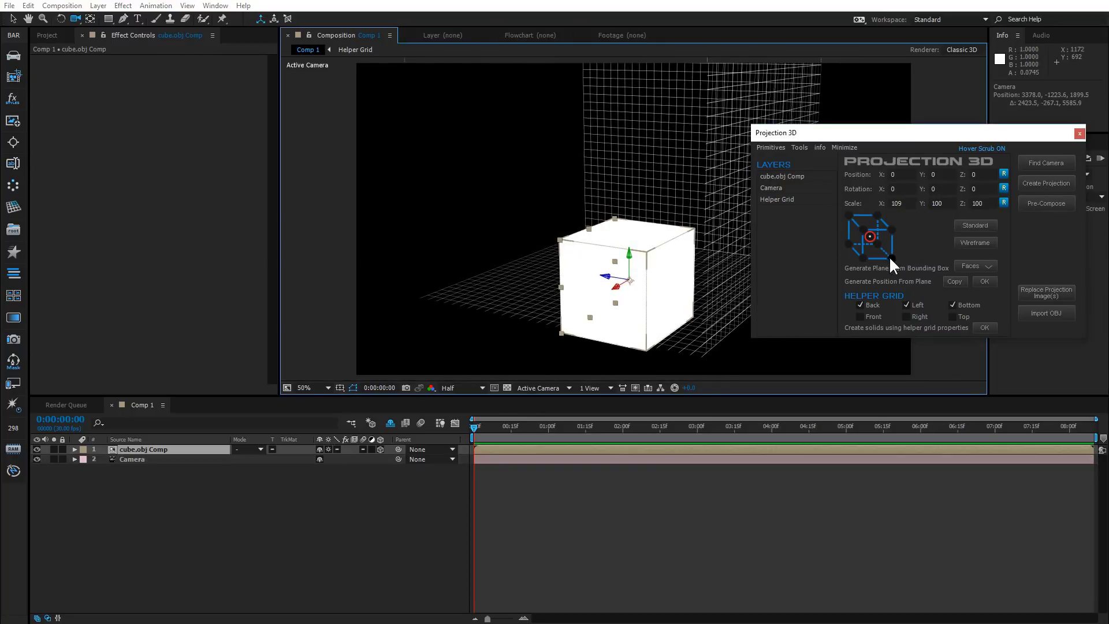
pyautogui.moveTo(678, 319); pyautogui.dragTo(841, 307)
pyautogui.moveTo(899, 201); pyautogui.dragTo(1011, 194)
# - Anchor the box at its top back left corner, scale it to 36 on Y, and recentre the anchor point
pyautogui.click(847, 215)
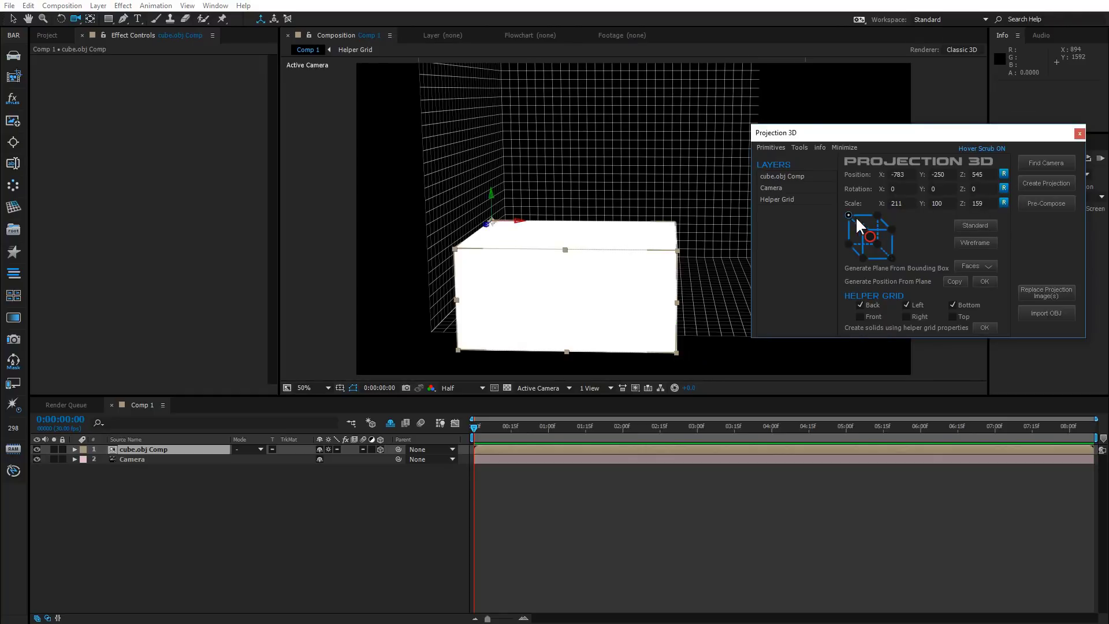
pyautogui.moveTo(945, 204); pyautogui.dragTo(908, 208)
pyautogui.click(870, 237)
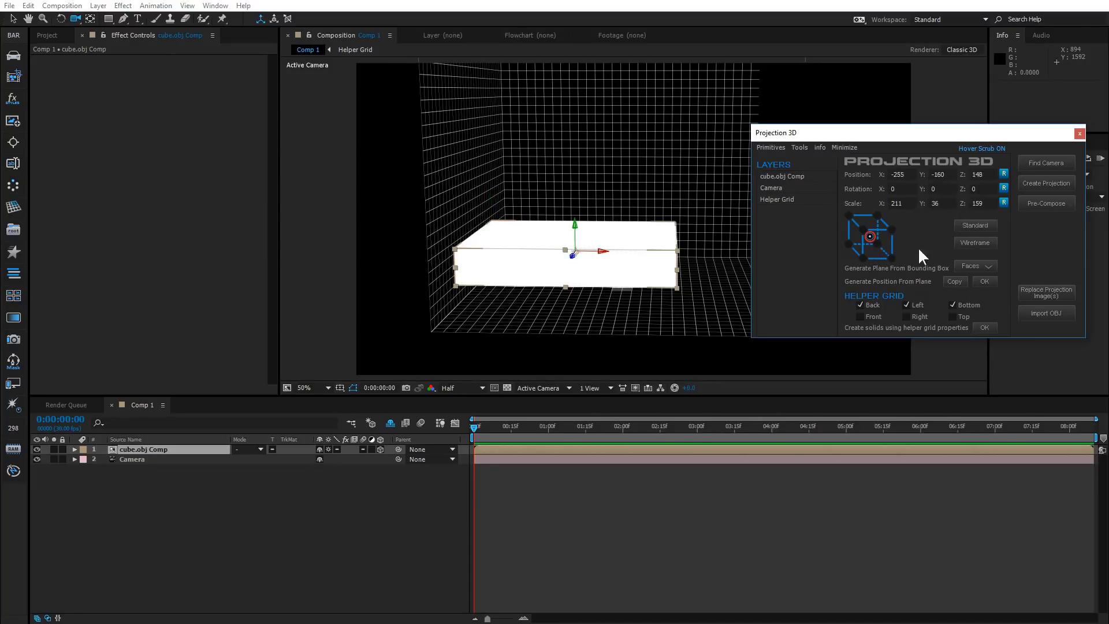
# - Switch the box to wireframe display and orbit to see it from a corner
pyautogui.click(983, 240)
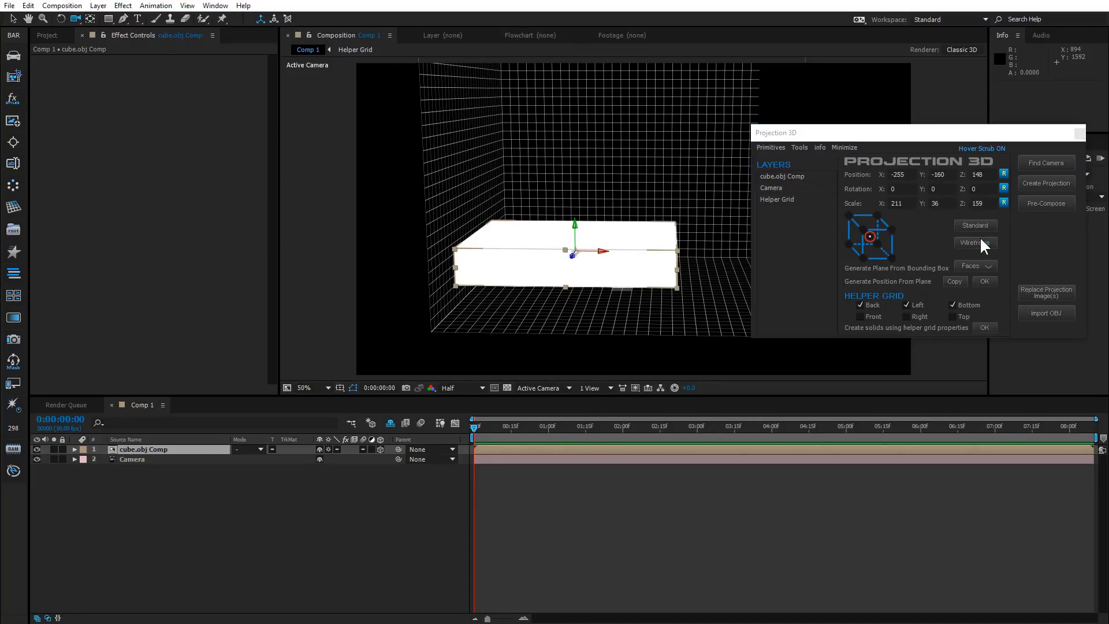
pyautogui.click(348, 470)
pyautogui.moveTo(641, 286); pyautogui.dragTo(577, 304)
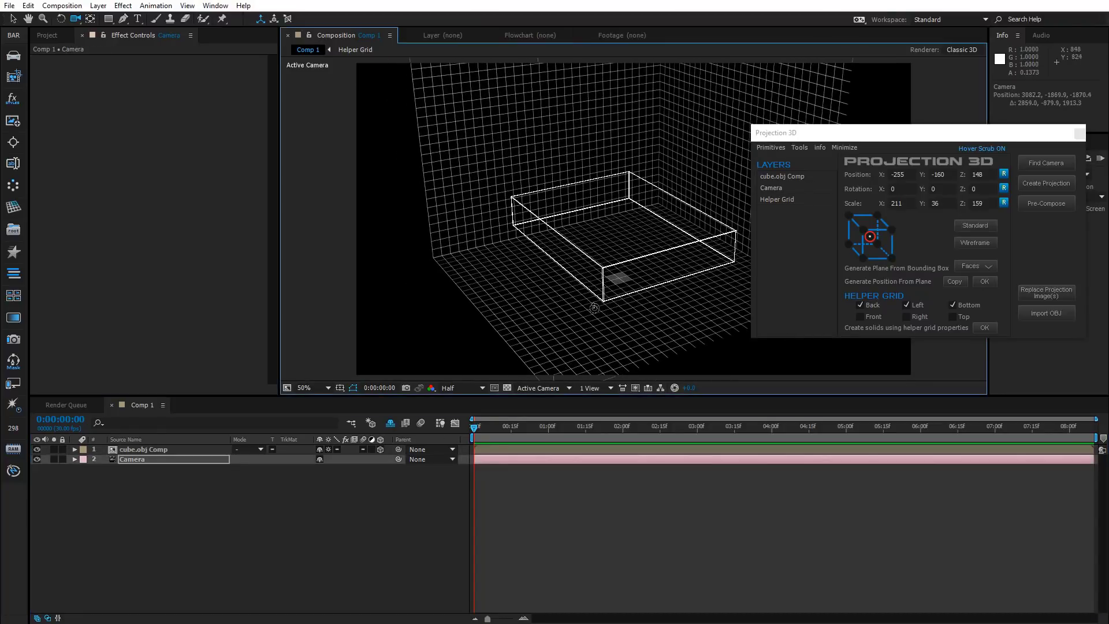
# - Switch cube.obj Comp back from wireframe to standard solid display
pyautogui.click(143, 450)
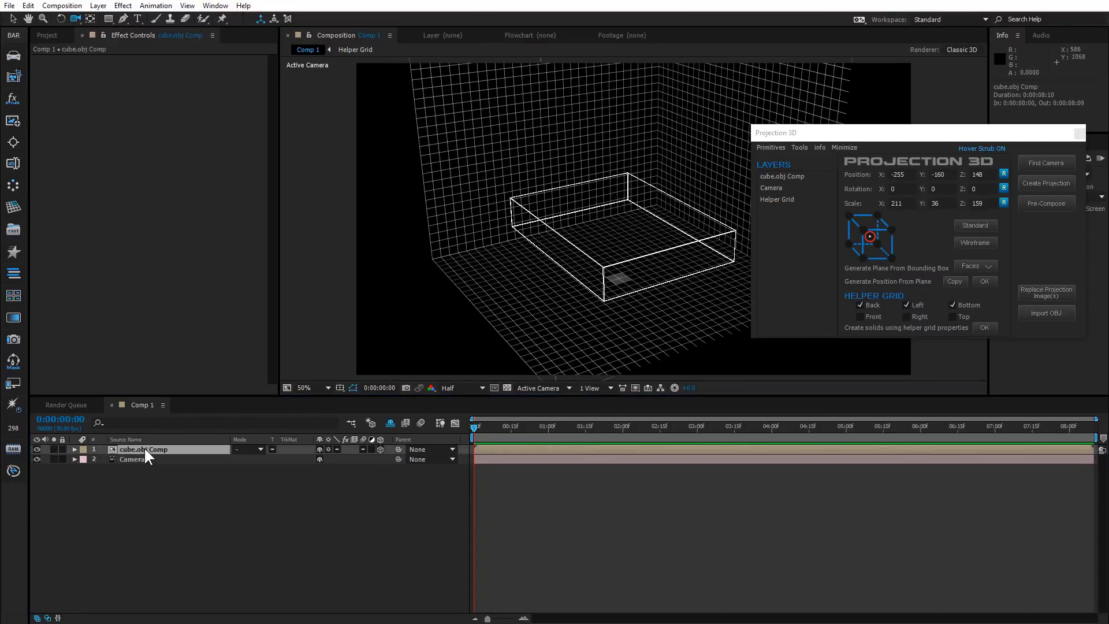
pyautogui.click(977, 224)
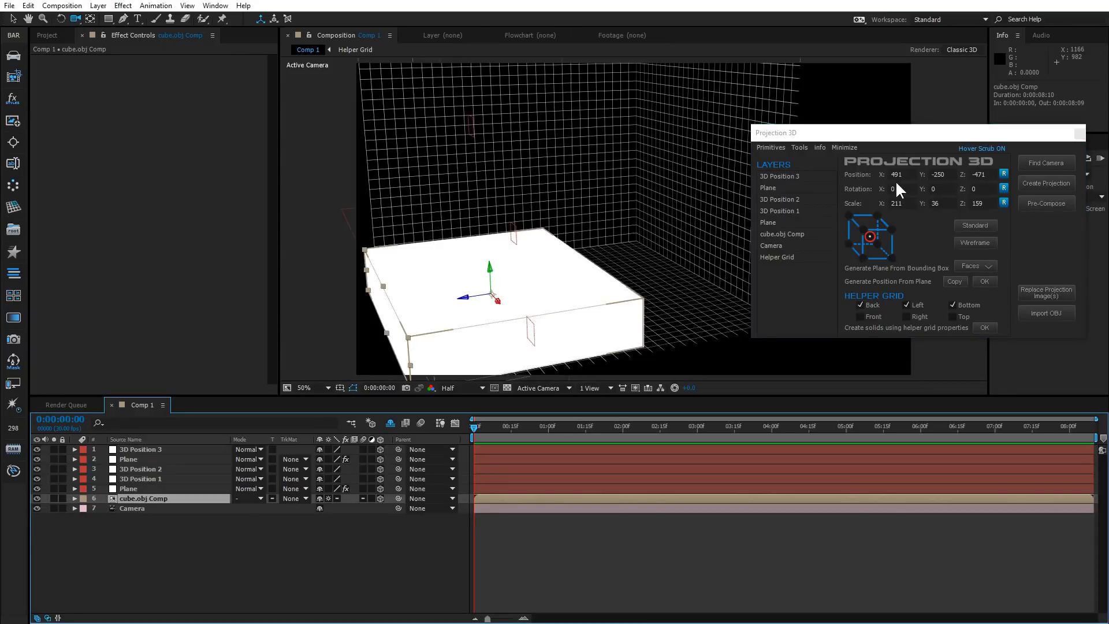
# - Scrub the box's X position with Hover Scrub on, turn Hover Scrub off, and scrub X to 125
pyautogui.moveTo(898, 176); pyautogui.dragTo(876, 209)
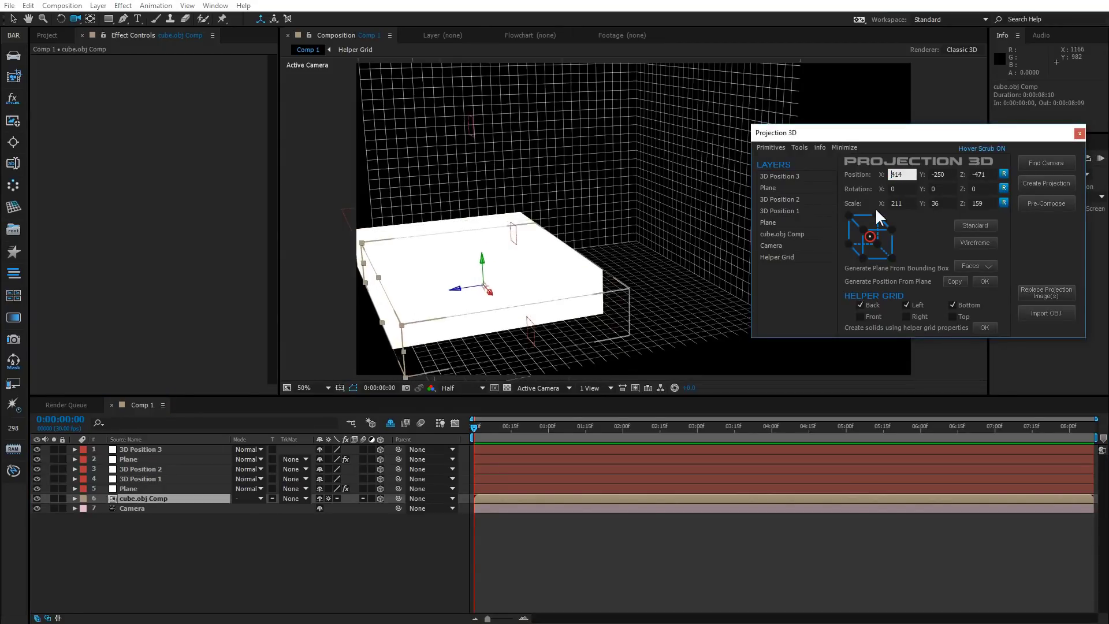
pyautogui.click(986, 149)
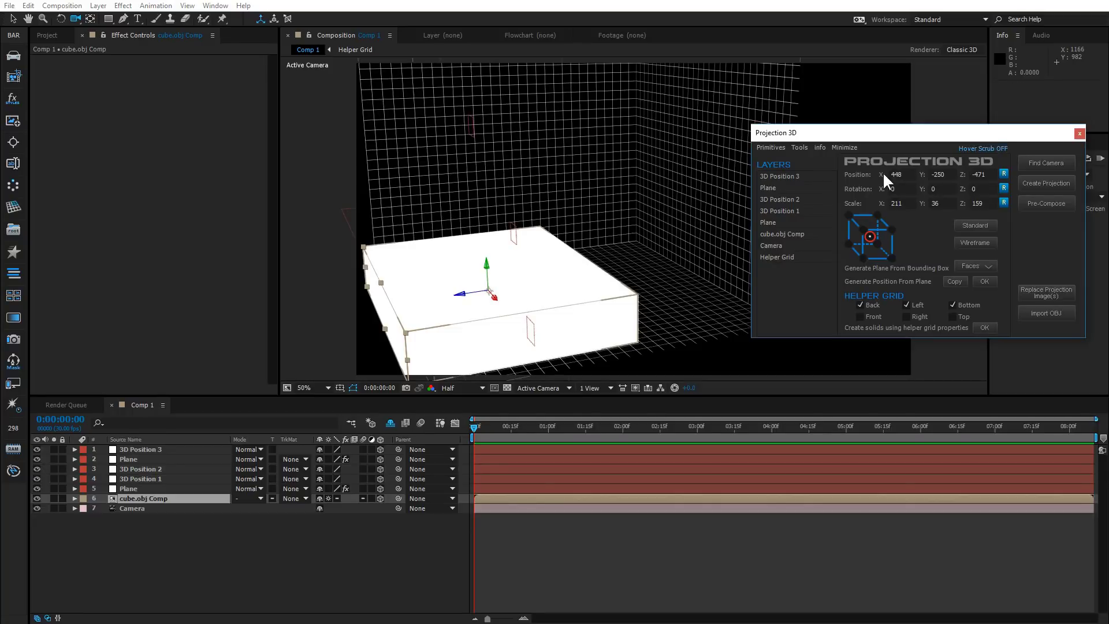
pyautogui.moveTo(907, 173); pyautogui.dragTo(852, 178)
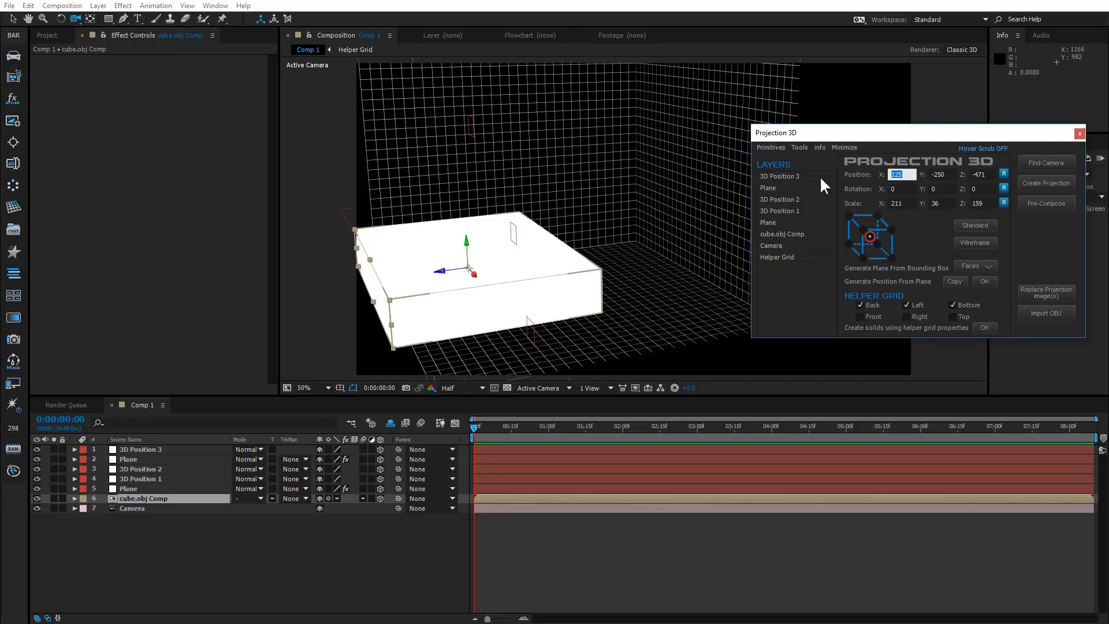
# - Scrub the box's X position again with Hover Scrub on, turn Hover Scrub off, and set X to 455
pyautogui.click(987, 149)
pyautogui.moveTo(900, 174)
pyautogui.mouseDown()
pyautogui.moveTo(937, 176)
pyautogui.moveTo(845, 175)
pyautogui.moveTo(920, 178)
pyautogui.mouseUp()
pyautogui.click(987, 148)
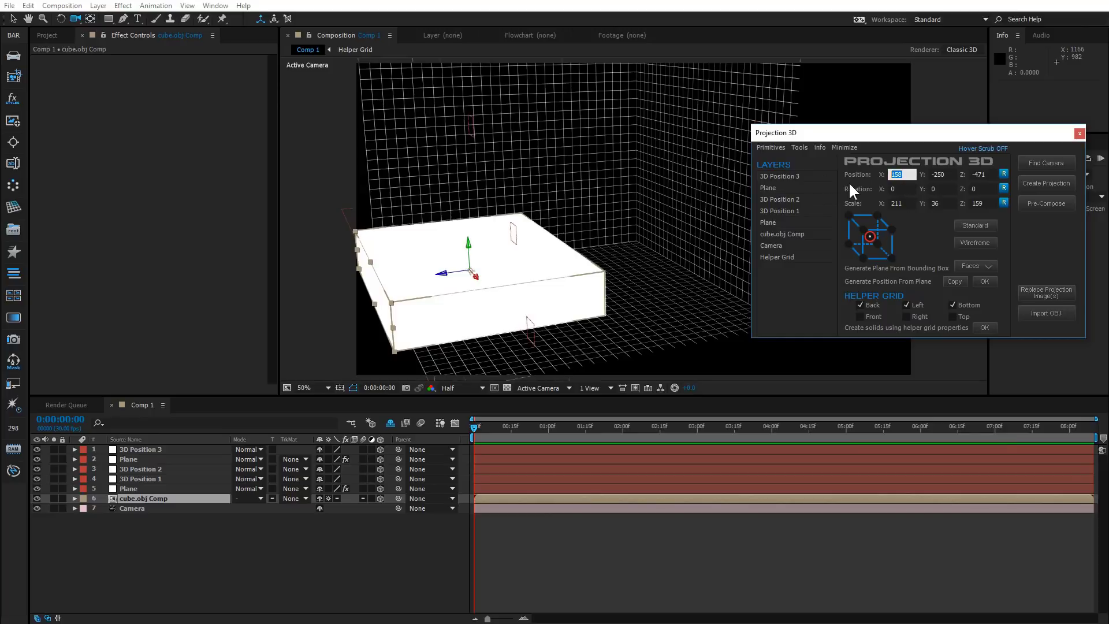
pyautogui.write('455')
pyautogui.press('Return')
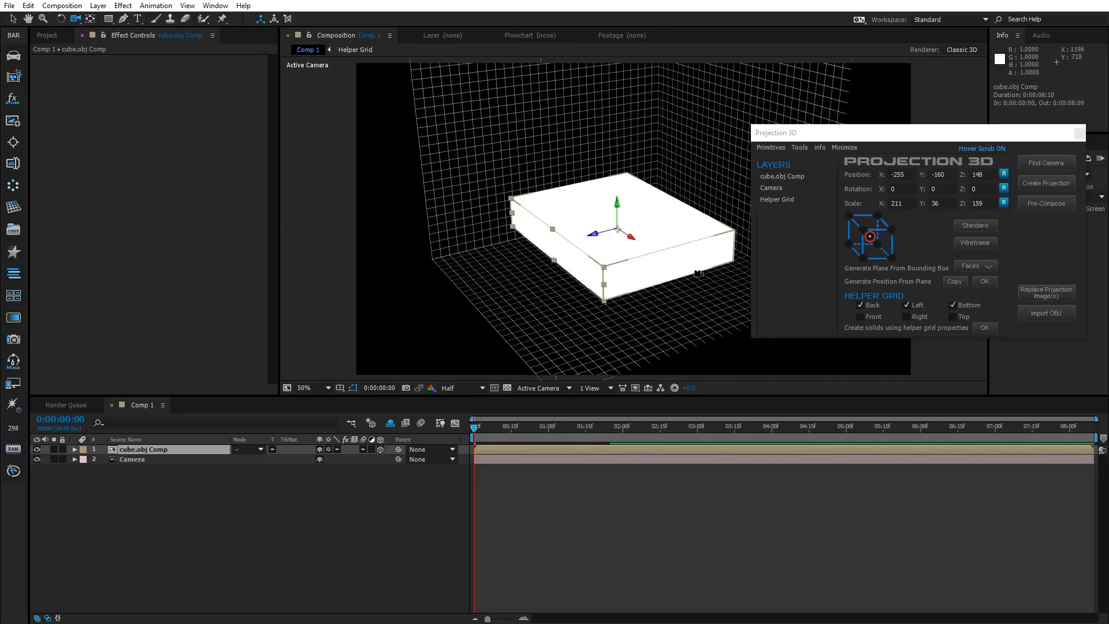
# - Generate a plane from the front face of the box's bounding box
pyautogui.moveTo(612, 271)
pyautogui.mouseDown()
pyautogui.moveTo(639, 278)
pyautogui.moveTo(621, 272)
pyautogui.mouseUp()
pyautogui.moveTo(565, 268); pyautogui.dragTo(565, 268)
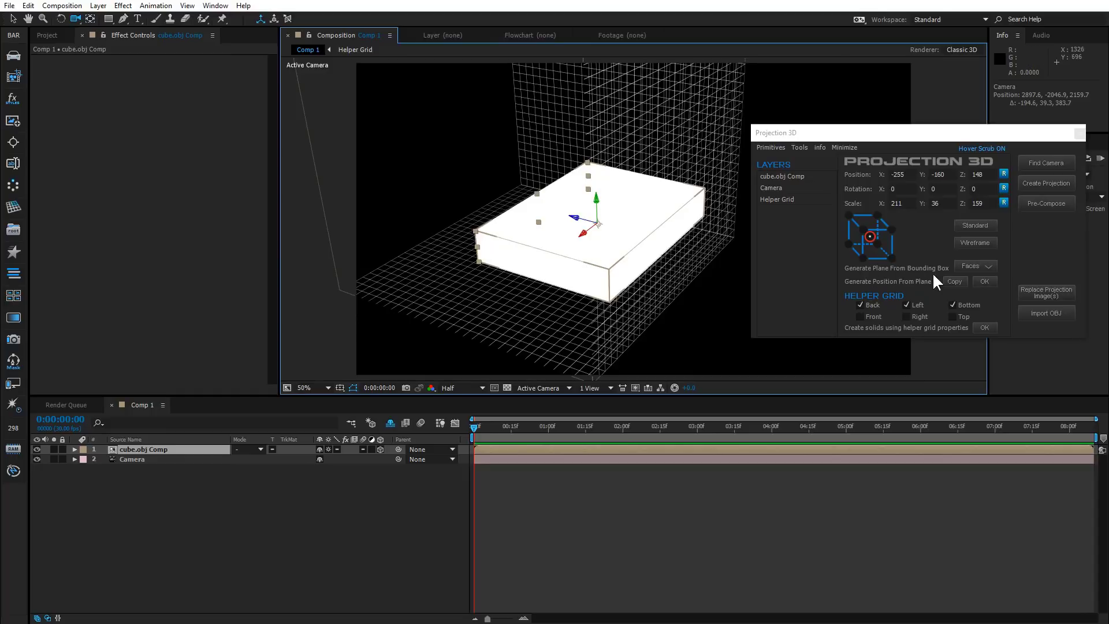
pyautogui.click(966, 267)
pyautogui.click(973, 317)
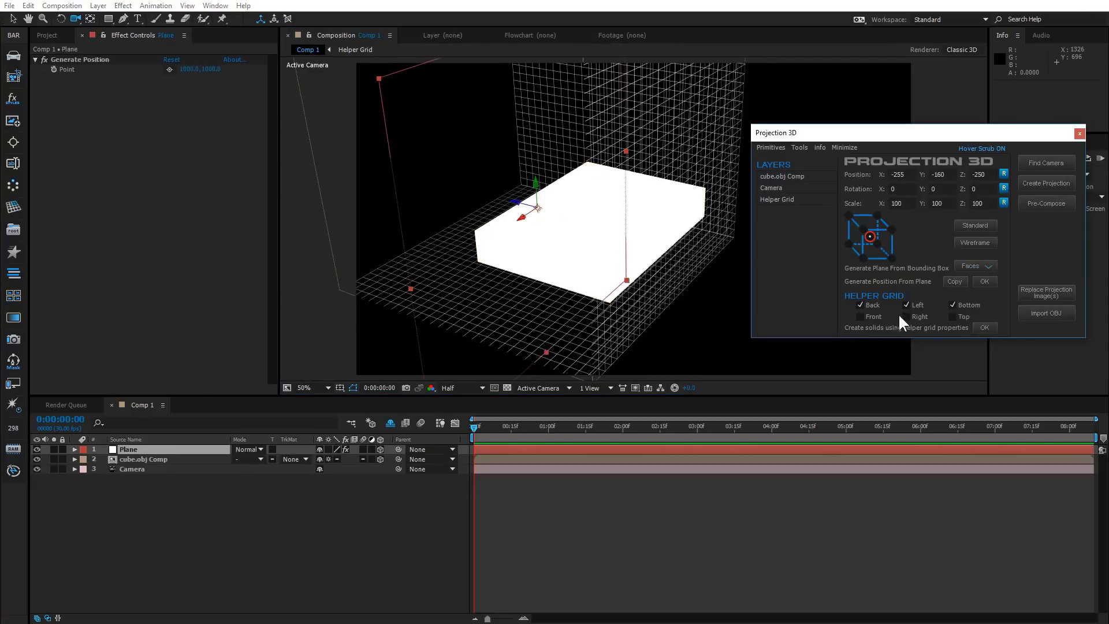
# - Place the front plane's Generate Position point above the box's left end and generate a 3D position layer from it
pyautogui.moveTo(559, 279); pyautogui.dragTo(410, 245)
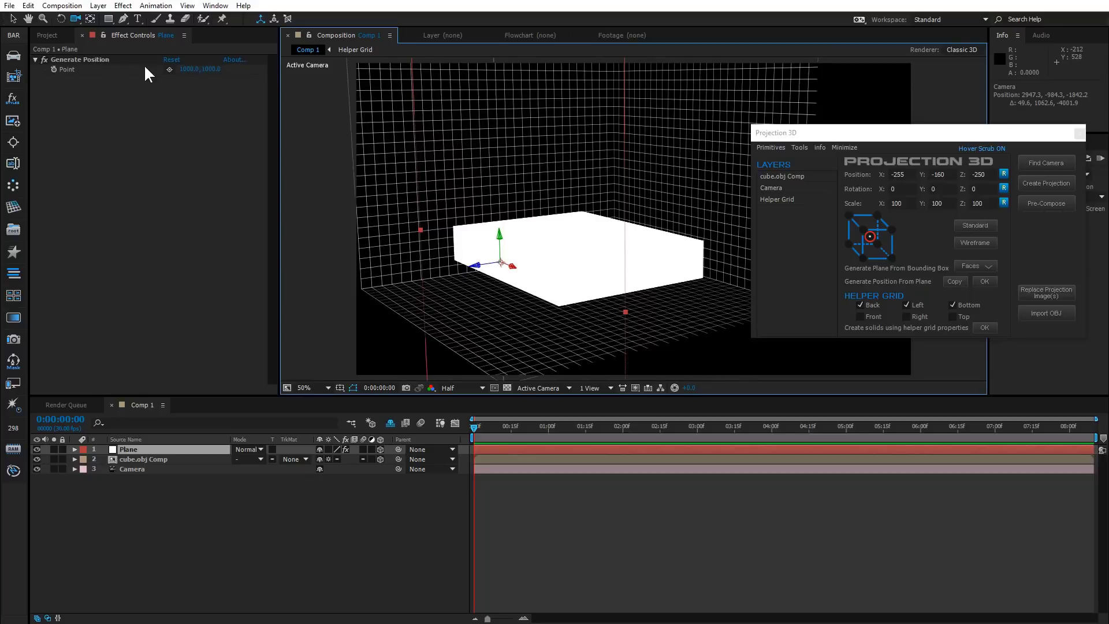
pyautogui.click(170, 69)
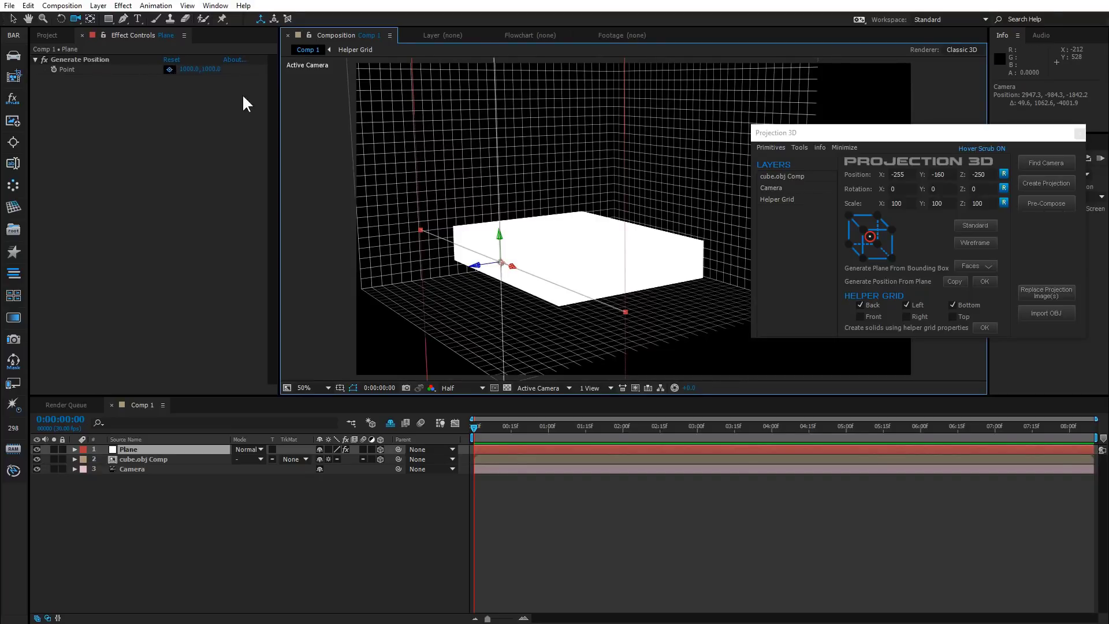
pyautogui.click(460, 119)
pyautogui.moveTo(577, 258); pyautogui.dragTo(670, 266)
pyautogui.click(985, 281)
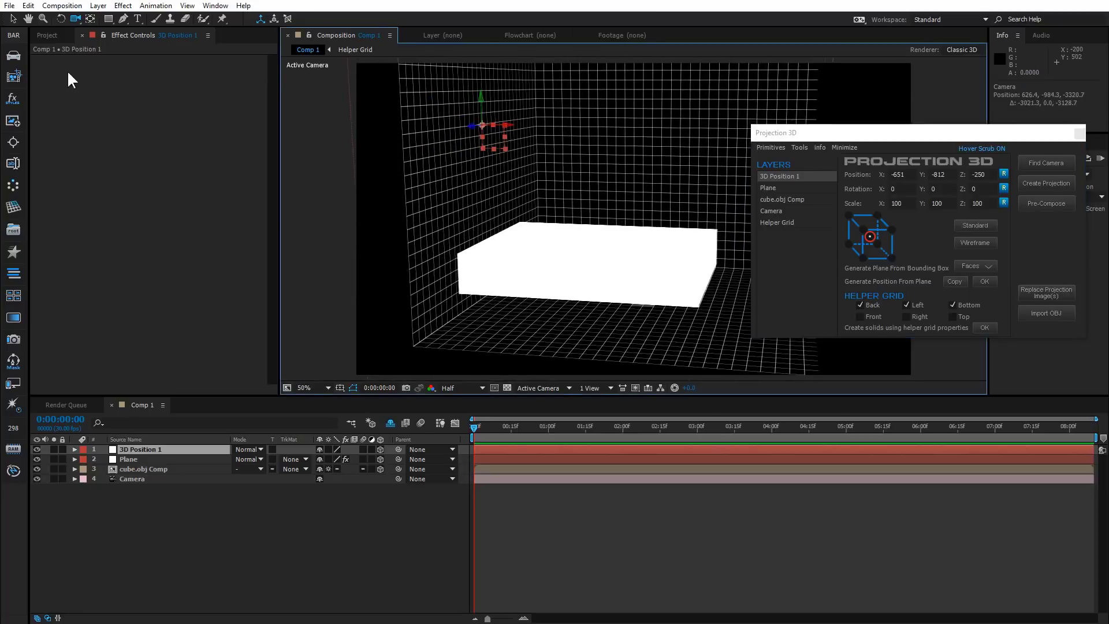
# - Move the front plane's point just below the box's lower front right corner and generate a second 3D position layer
pyautogui.click(130, 461)
pyautogui.click(168, 70)
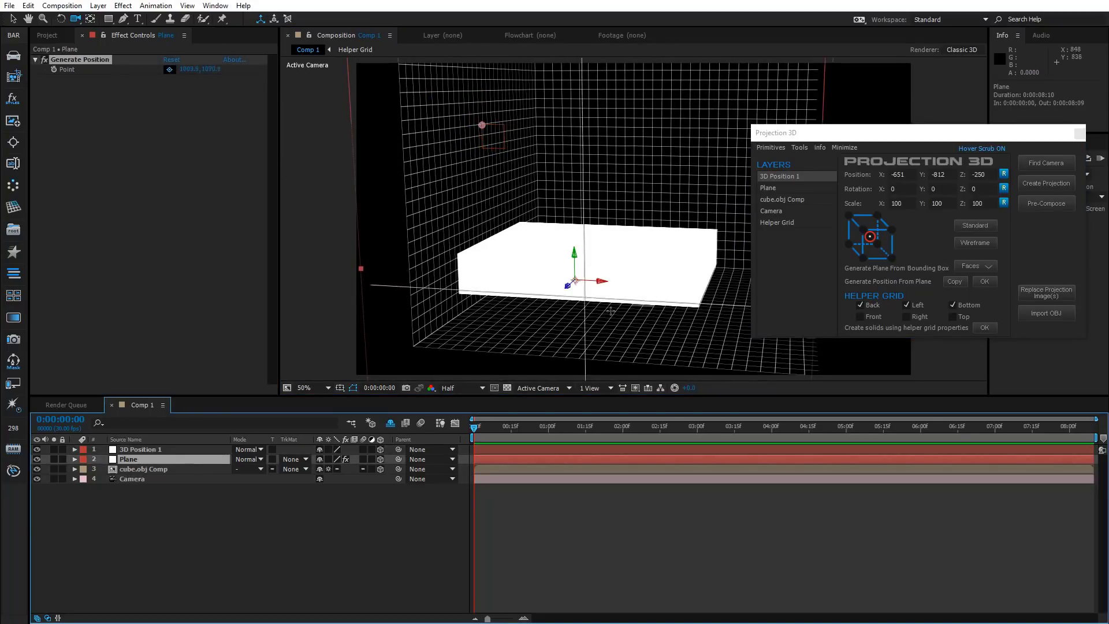
pyautogui.click(689, 316)
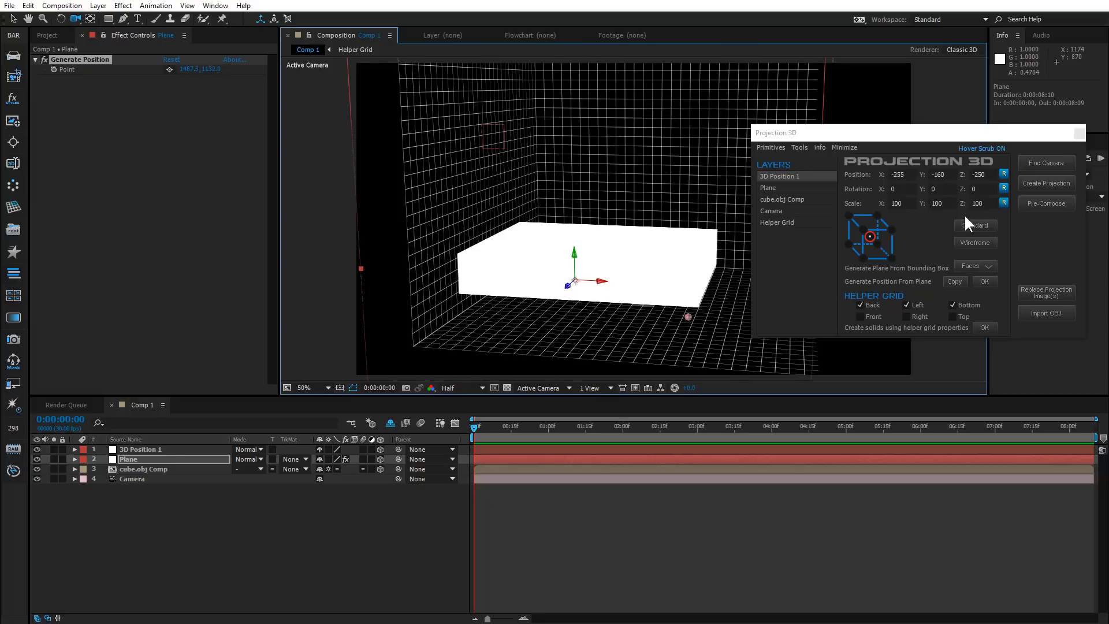
pyautogui.click(985, 282)
# - Generate a plane from the top face of cube.obj Comp's bounding box
pyautogui.moveTo(605, 278)
pyautogui.mouseDown()
pyautogui.moveTo(605, 290)
pyautogui.moveTo(582, 286)
pyautogui.moveTo(559, 266)
pyautogui.moveTo(598, 295)
pyautogui.mouseUp()
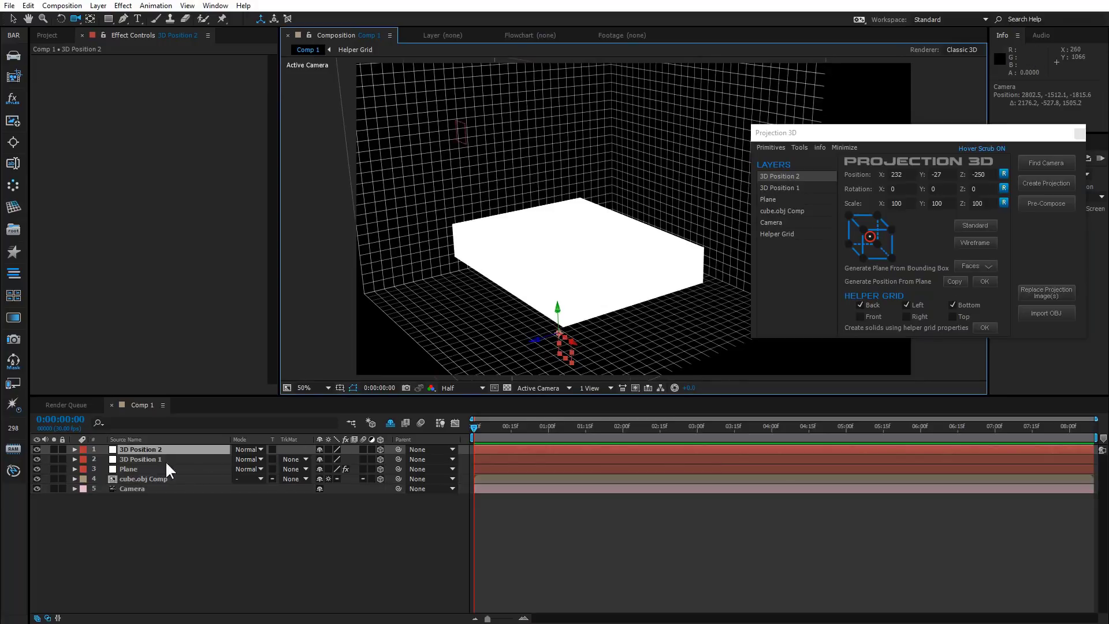
pyautogui.click(142, 471)
pyautogui.click(166, 479)
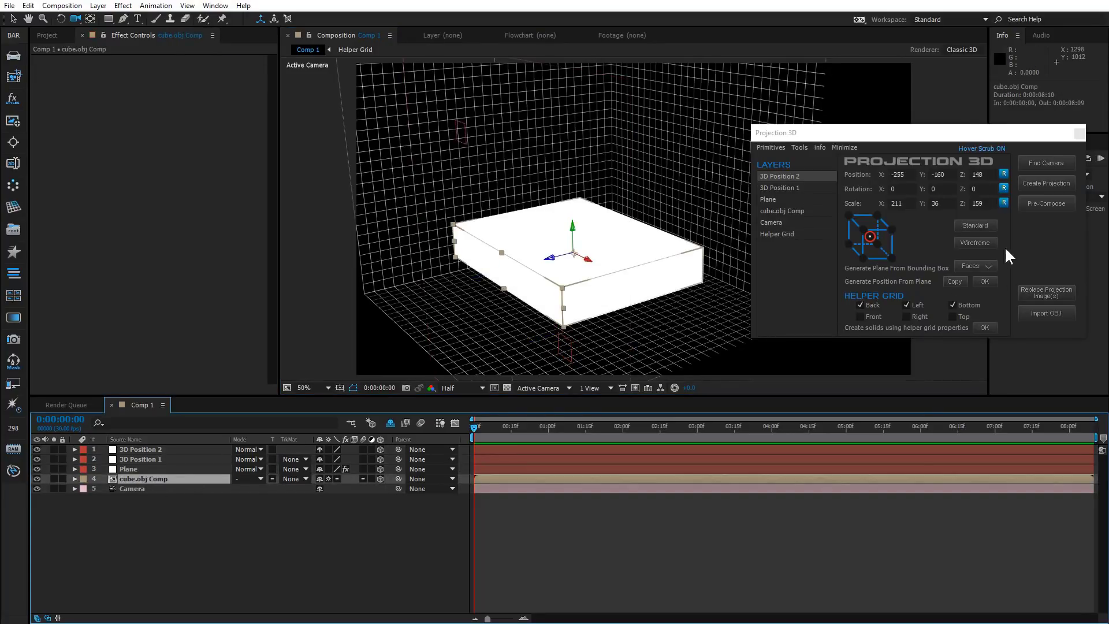
pyautogui.click(982, 265)
pyautogui.click(976, 278)
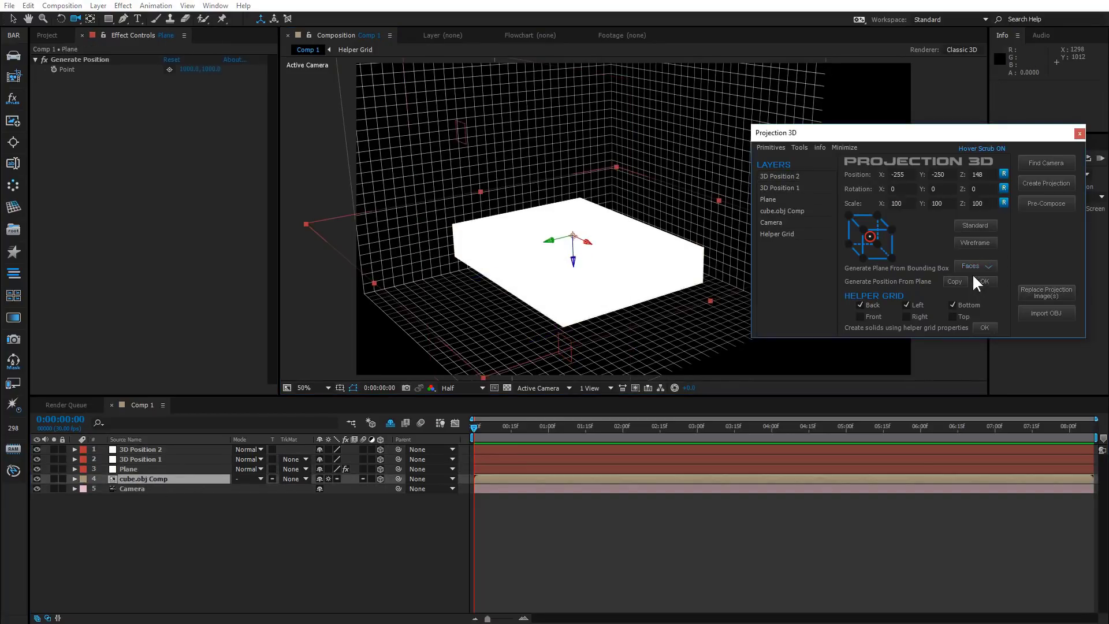
# - Place the top plane's Generate Position point on the box's top face near its left end and generate a 3D position layer
pyautogui.moveTo(535, 271)
pyautogui.mouseDown()
pyautogui.moveTo(518, 248)
pyautogui.moveTo(523, 276)
pyautogui.mouseUp()
pyautogui.click(170, 69)
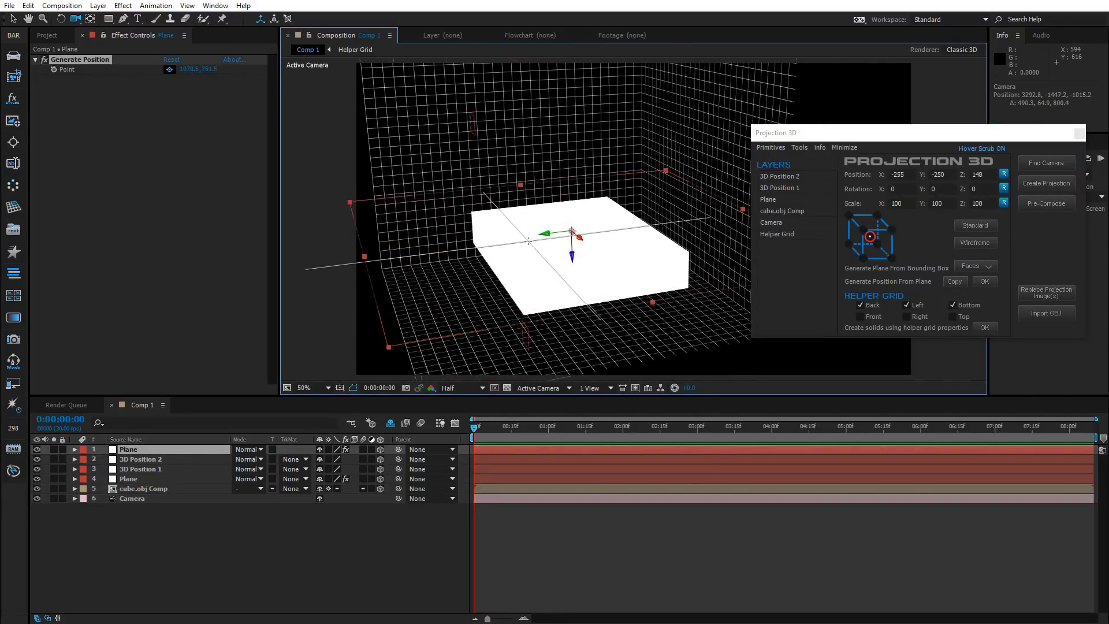
pyautogui.click(514, 220)
pyautogui.click(985, 282)
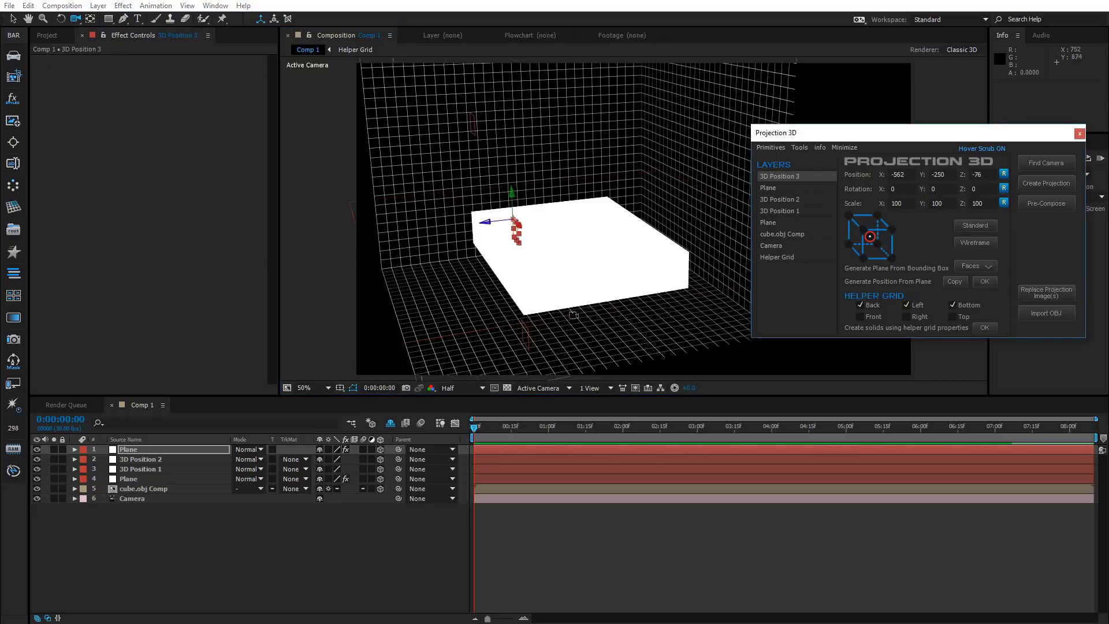
# - Move the top plane's point beyond the box's front right corner, copy that position, and paste it onto cube.obj Comp
pyautogui.moveTo(572, 314)
pyautogui.mouseDown()
pyautogui.moveTo(582, 292)
pyautogui.moveTo(609, 290)
pyautogui.moveTo(634, 316)
pyautogui.moveTo(567, 309)
pyautogui.mouseUp()
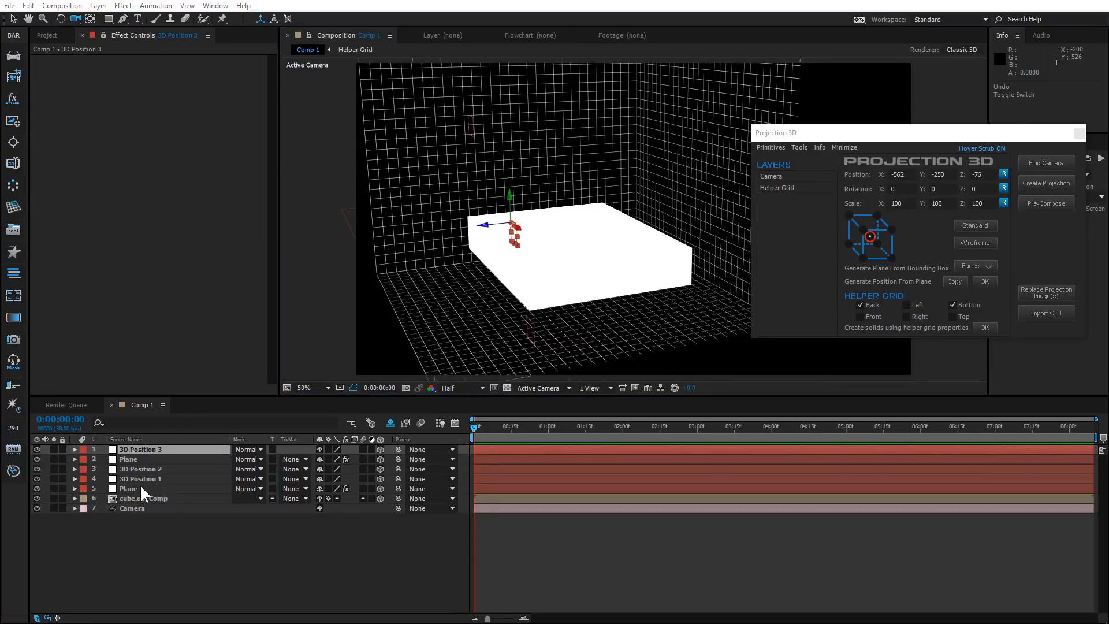
pyautogui.click(138, 491)
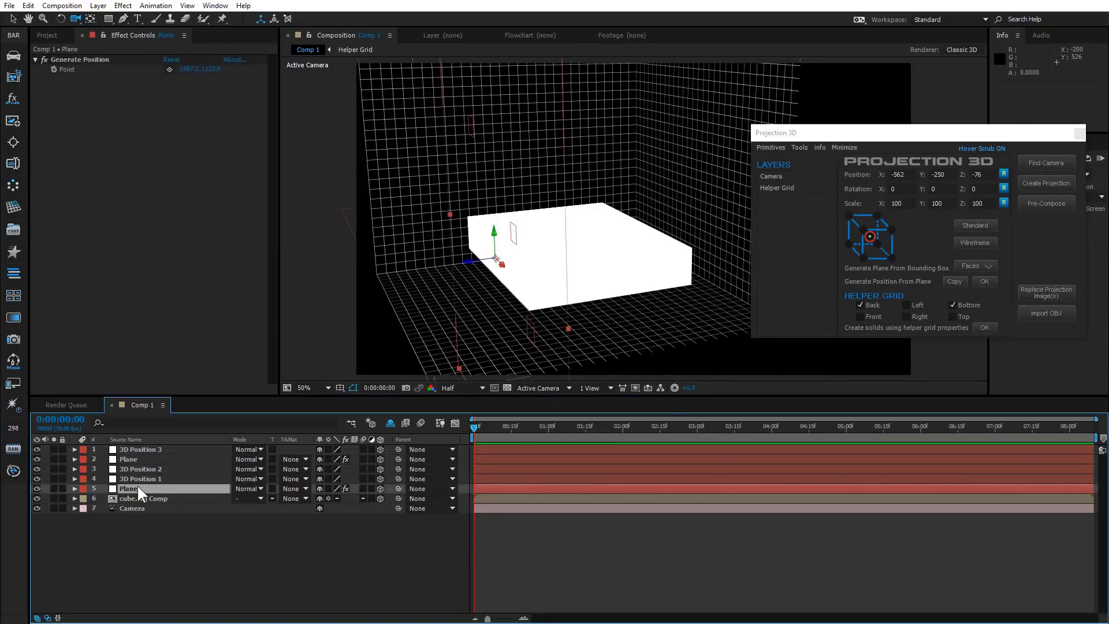
pyautogui.click(134, 459)
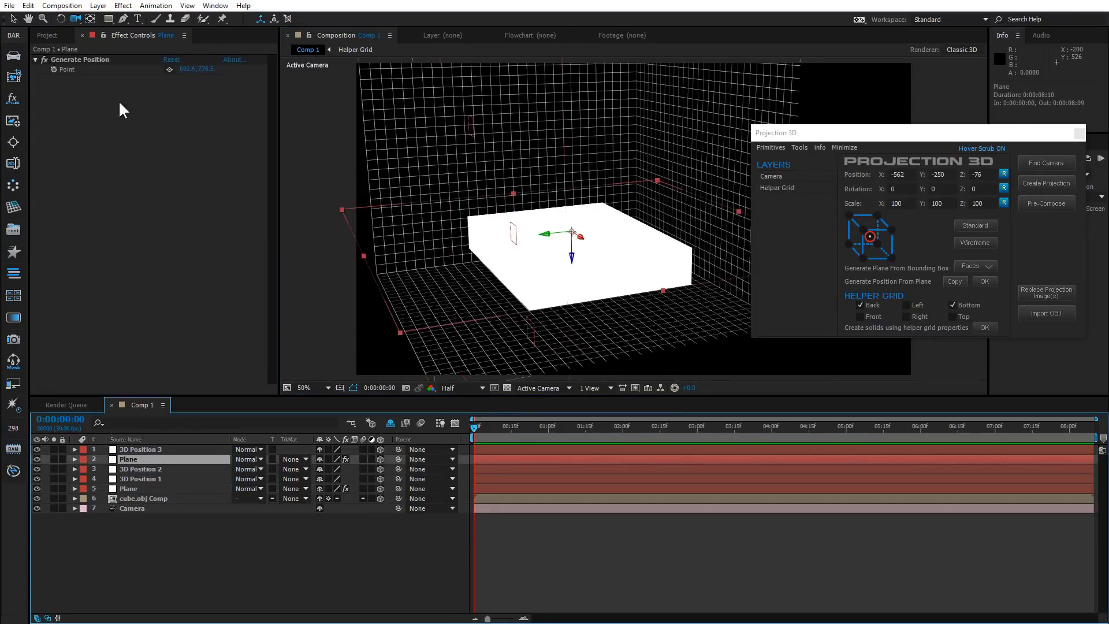
pyautogui.click(170, 70)
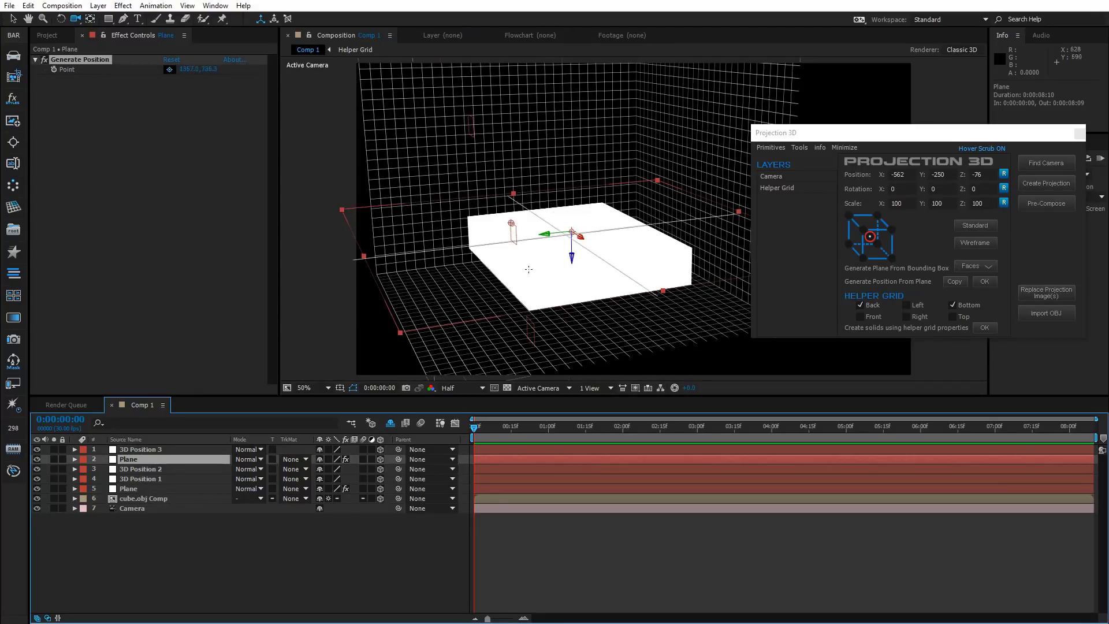
pyautogui.click(492, 293)
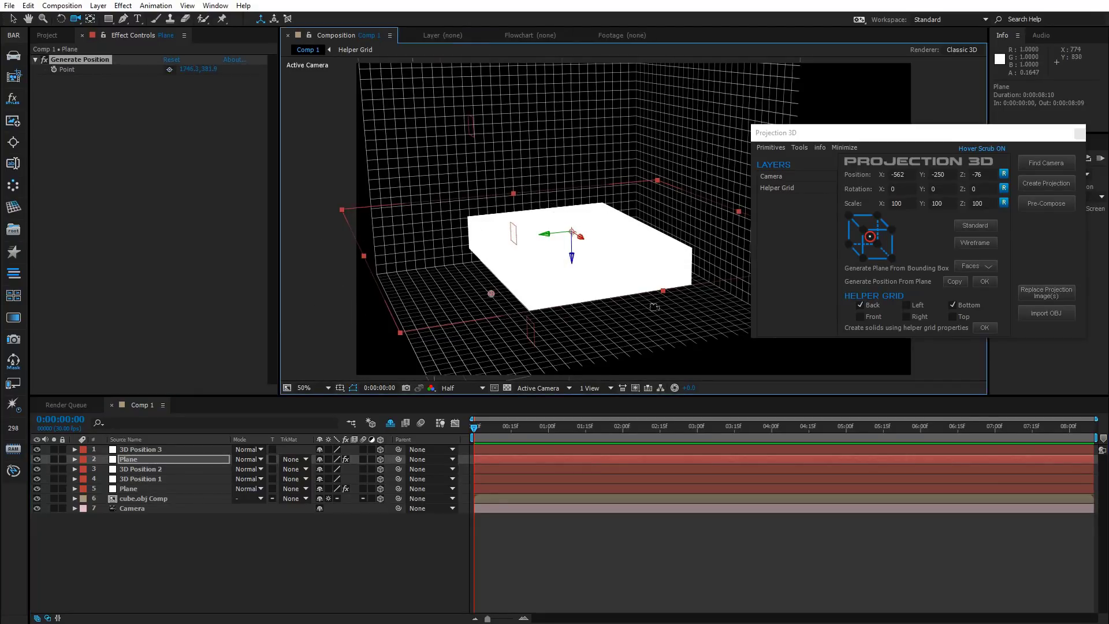
pyautogui.click(953, 281)
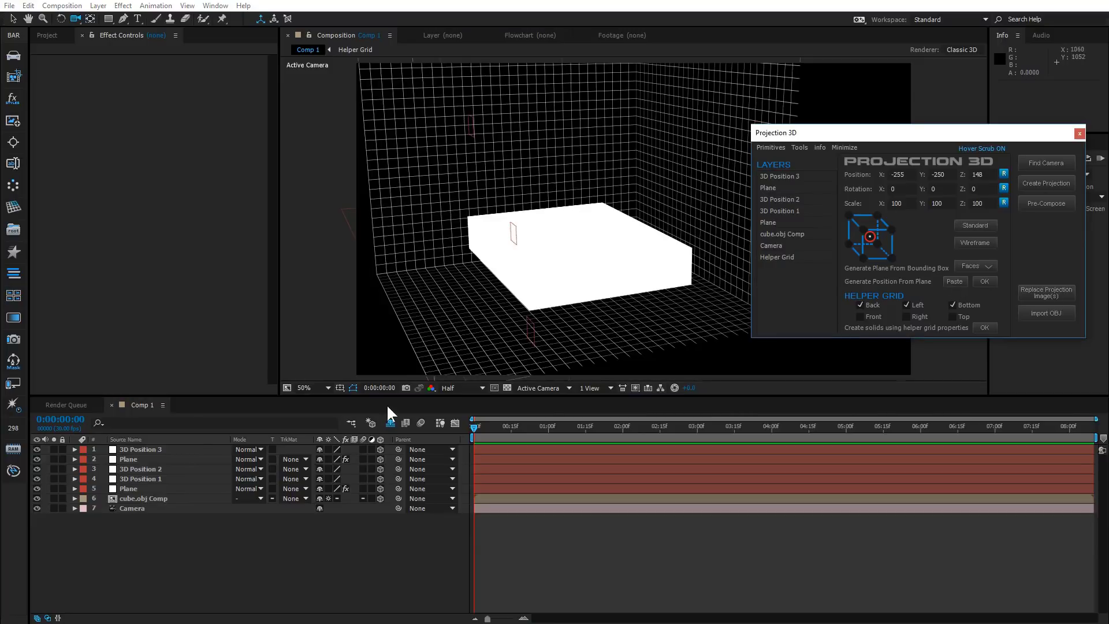
pyautogui.click(139, 498)
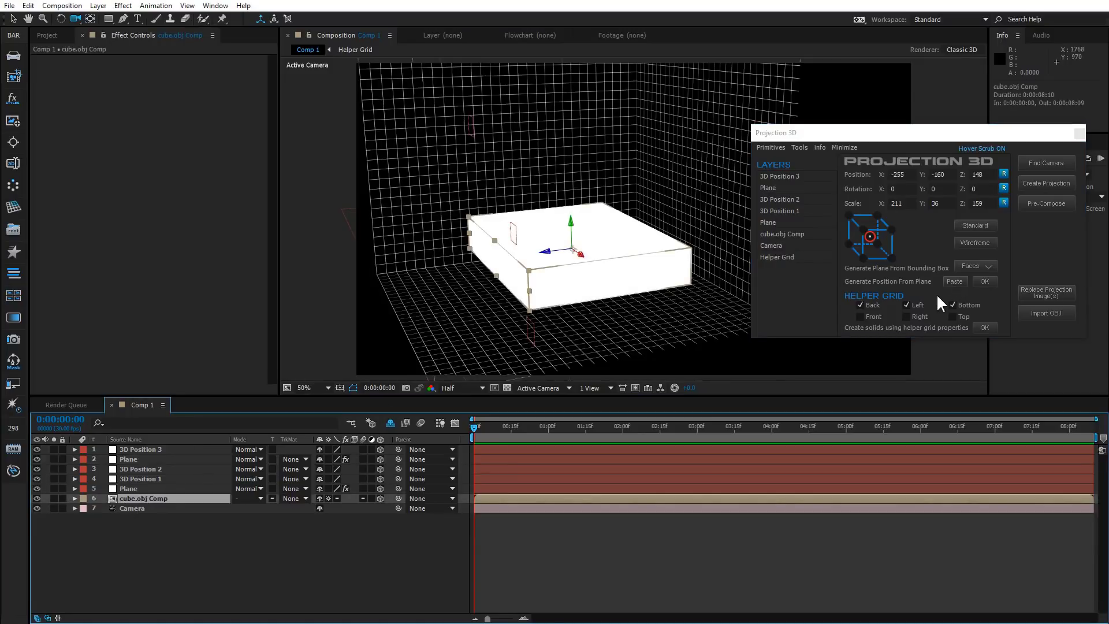
pyautogui.click(961, 280)
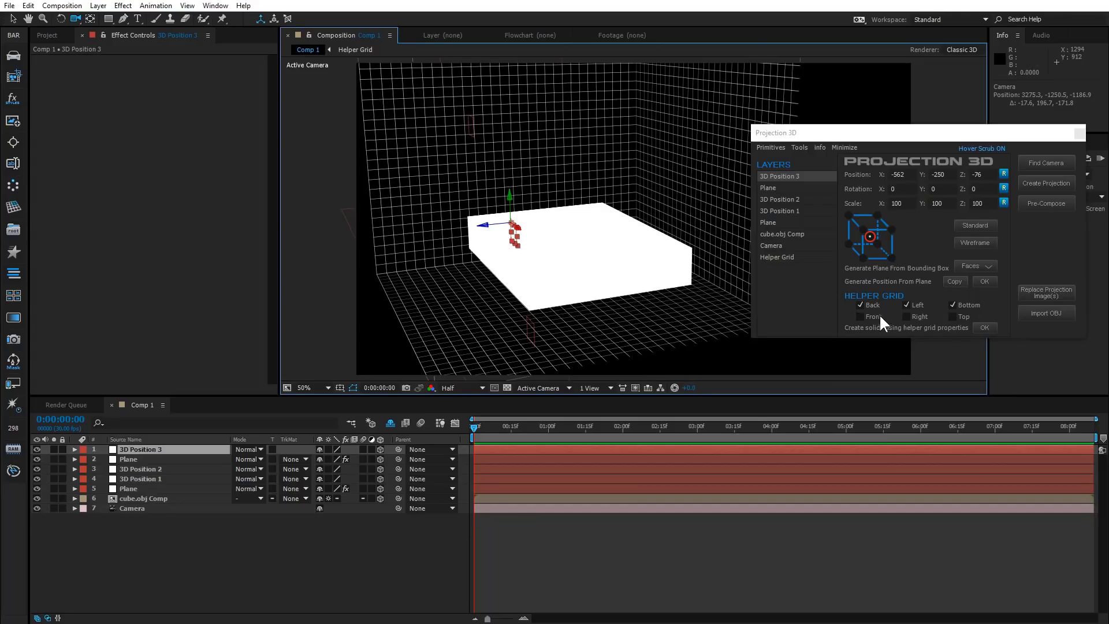
# - Toggle the helper grid's Back, Left and Bottom sides off and on again
pyautogui.click(863, 304)
pyautogui.click(863, 304)
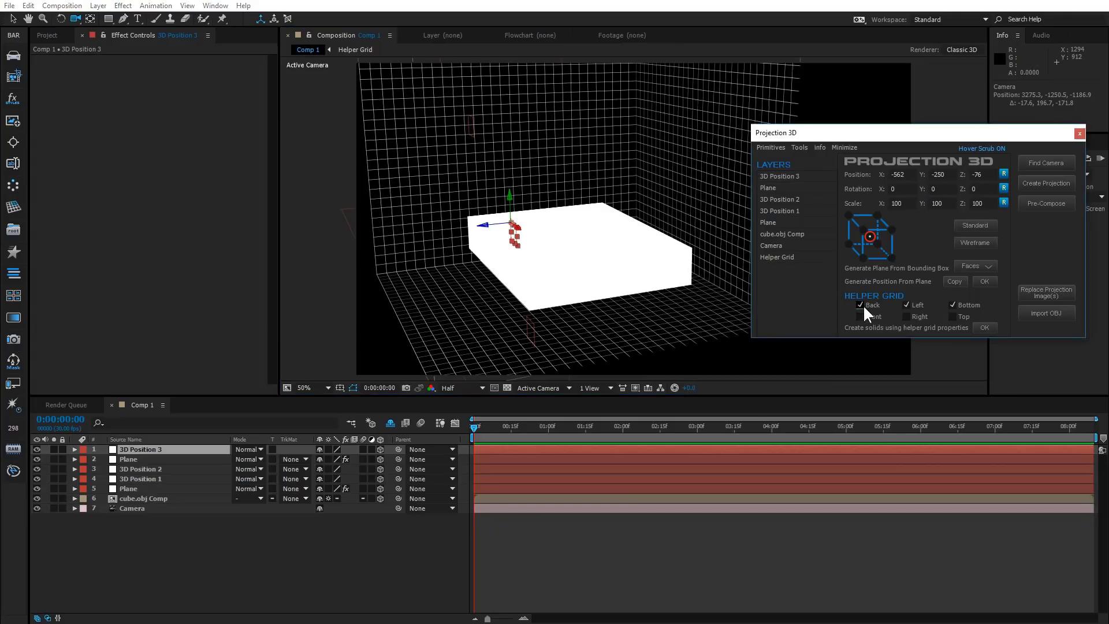
pyautogui.click(910, 301)
pyautogui.click(910, 302)
pyautogui.click(953, 304)
pyautogui.click(952, 303)
# - Turn on the helper grid's Front, Right and Top sides and orbit to view the closed grid
pyautogui.click(868, 317)
pyautogui.click(909, 316)
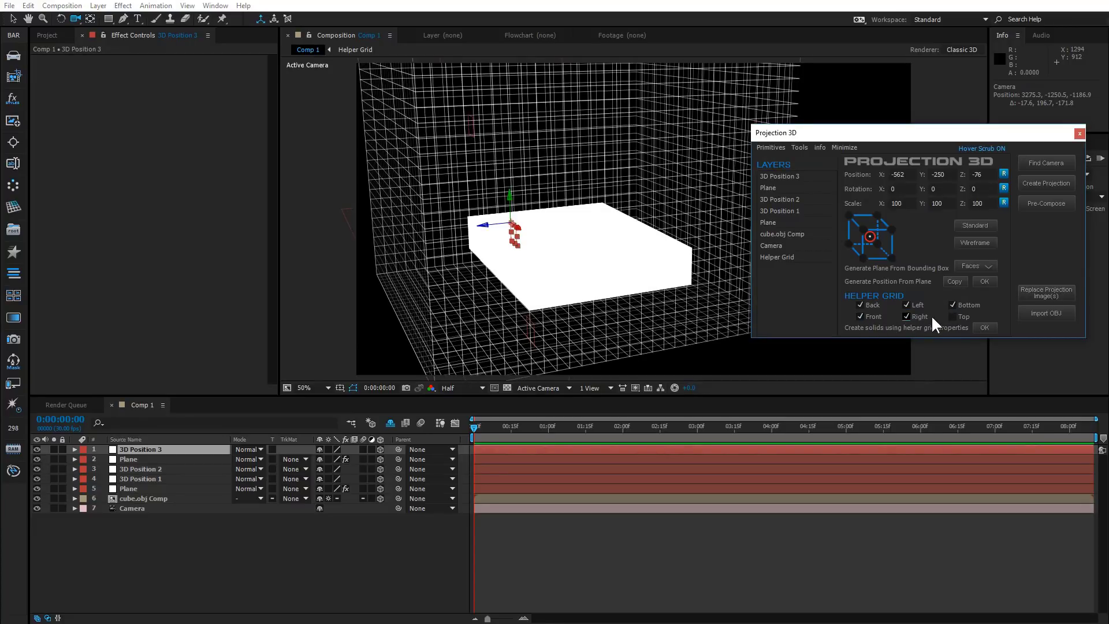
pyautogui.moveTo(727, 227); pyautogui.dragTo(509, 292)
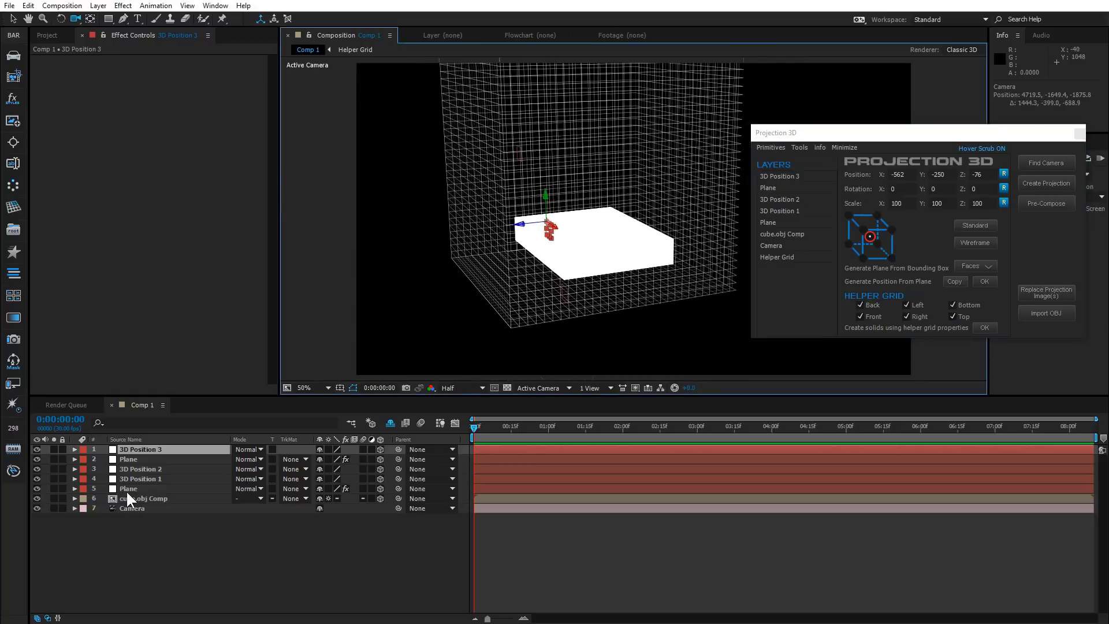
# - Delete the 3D Position, Plane and cube.obj Comp layers, keeping only the Camera
pyautogui.keyDown('shift'); pyautogui.click(137, 497); pyautogui.keyUp('shift')
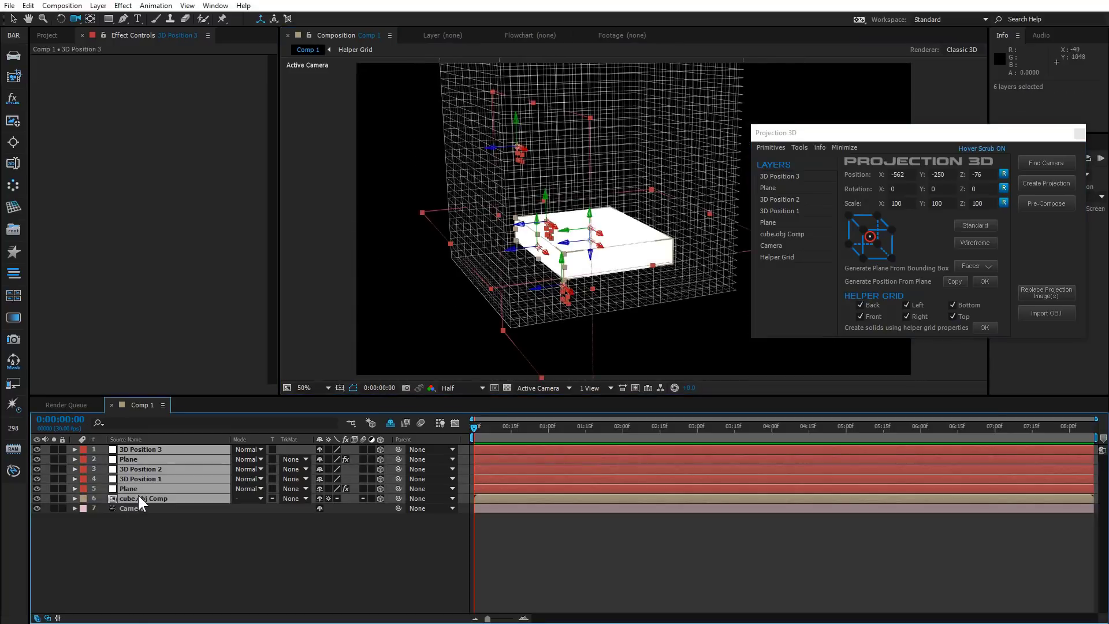
pyautogui.press('Delete')
# - Create solids for all six sides using the helper grid properties, inspect them from another angle, and undo the orbit
pyautogui.moveTo(579, 272); pyautogui.dragTo(884, 341)
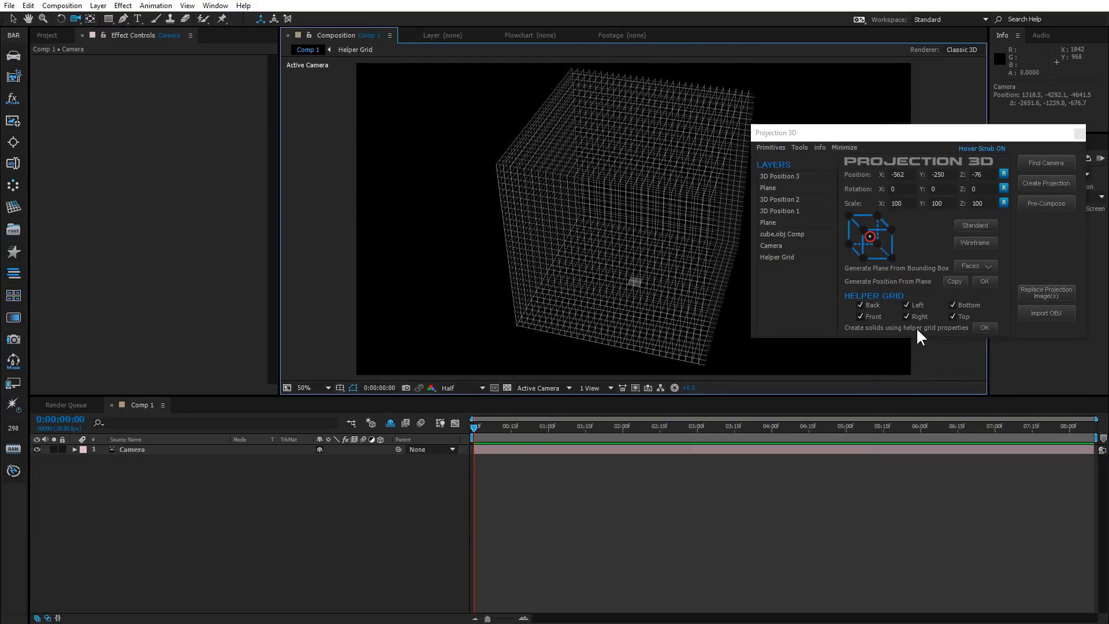
pyautogui.click(985, 328)
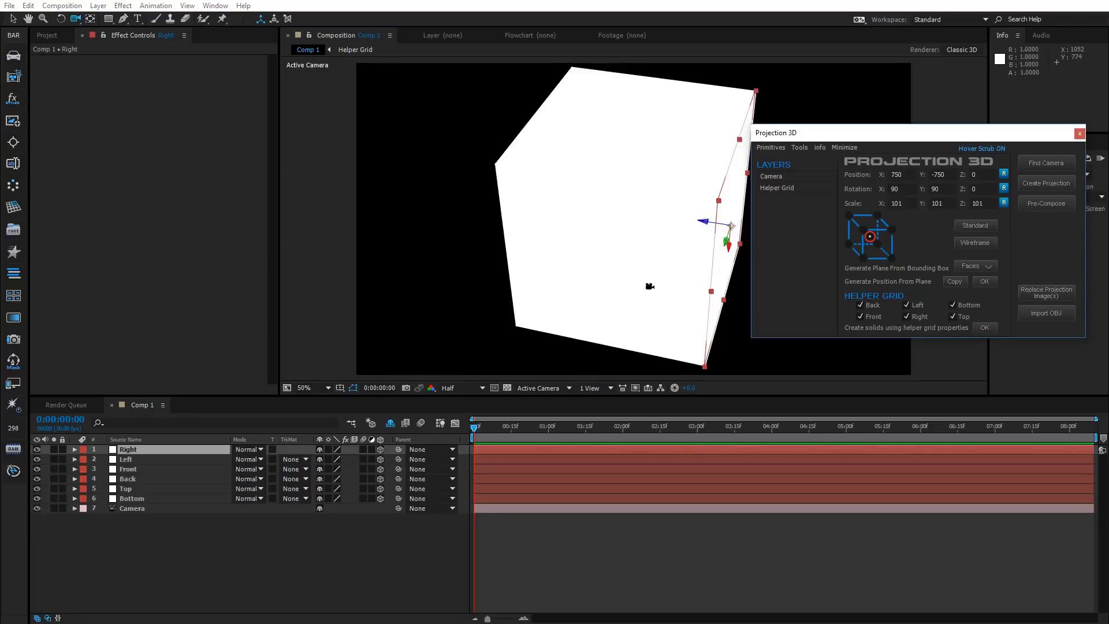
pyautogui.moveTo(607, 317); pyautogui.dragTo(639, 312)
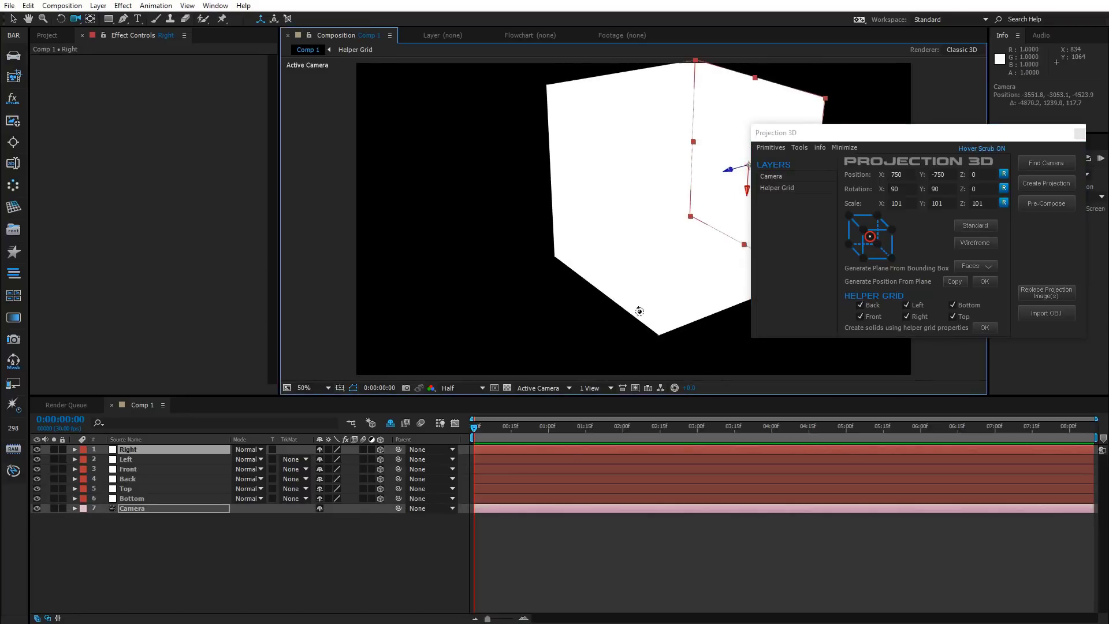
pyautogui.click(241, 549)
pyautogui.hotkey('ctrl', 'z')
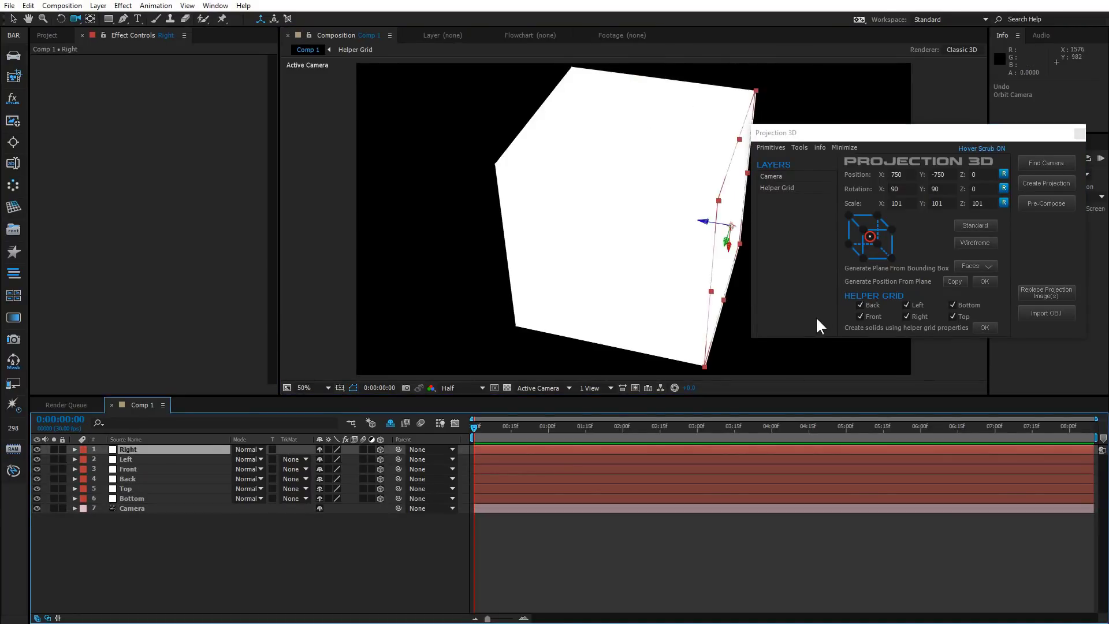
# - Undo the six-sided solids and create solids for only the helper grid's Back, Left and Bottom sides, turning off Front, Right and Top
pyautogui.hotkey('ctrl', 'z')
pyautogui.click(869, 315)
pyautogui.click(912, 316)
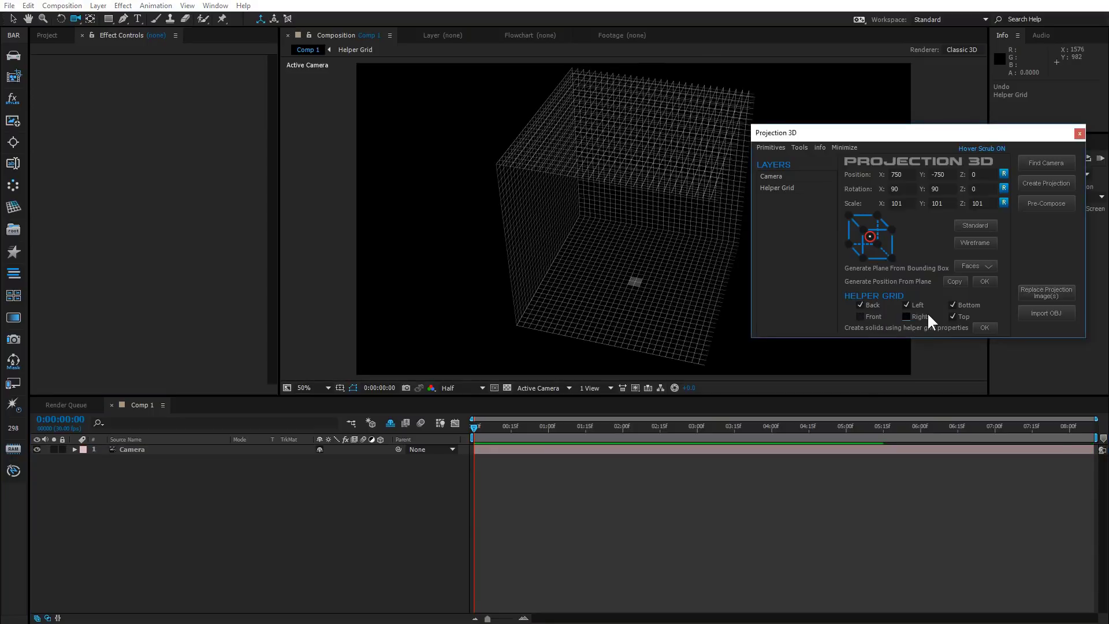
pyautogui.click(954, 316)
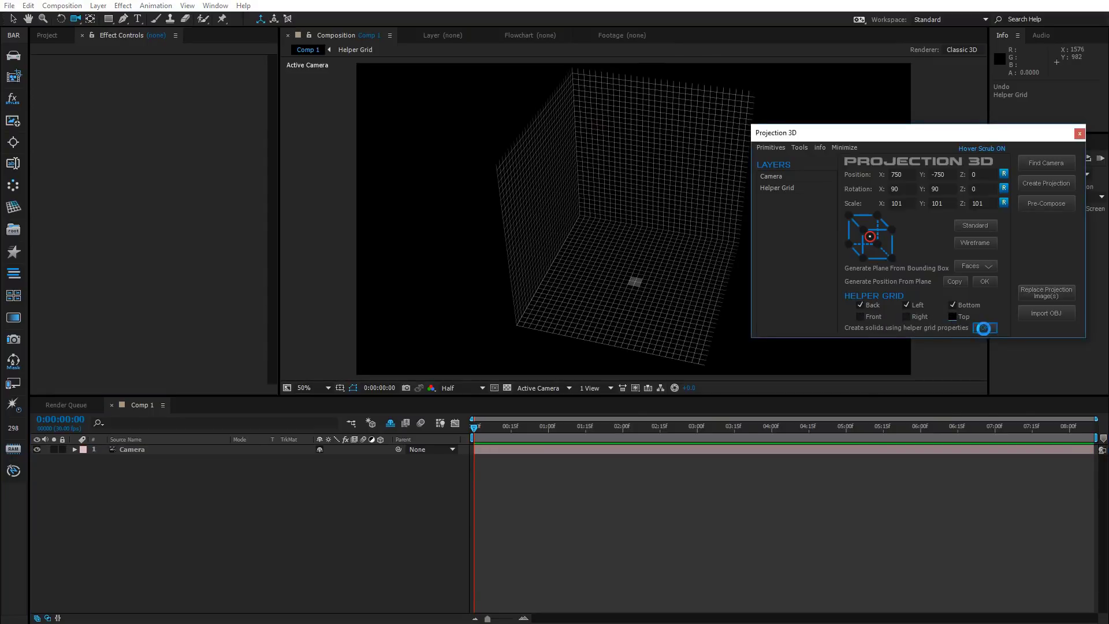
pyautogui.click(984, 328)
pyautogui.moveTo(579, 307)
pyautogui.mouseDown()
pyautogui.moveTo(487, 260)
pyautogui.moveTo(487, 249)
pyautogui.moveTo(609, 283)
pyautogui.moveTo(578, 303)
pyautogui.mouseUp()
pyautogui.click(282, 505)
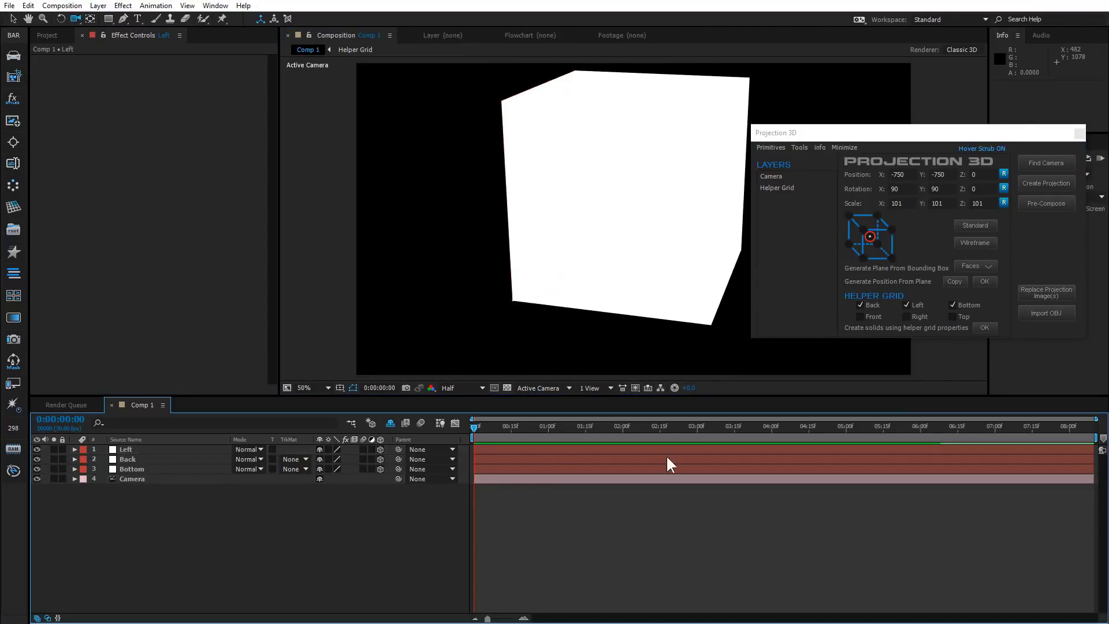
# - Create solids for only the helper grid's Back and Bottom sides, view them from another angle, and undo them
pyautogui.hotkey('ctrl', 'z')
pyautogui.click(908, 303)
pyautogui.click(984, 328)
pyautogui.moveTo(628, 300); pyautogui.dragTo(578, 295)
pyautogui.click(209, 564)
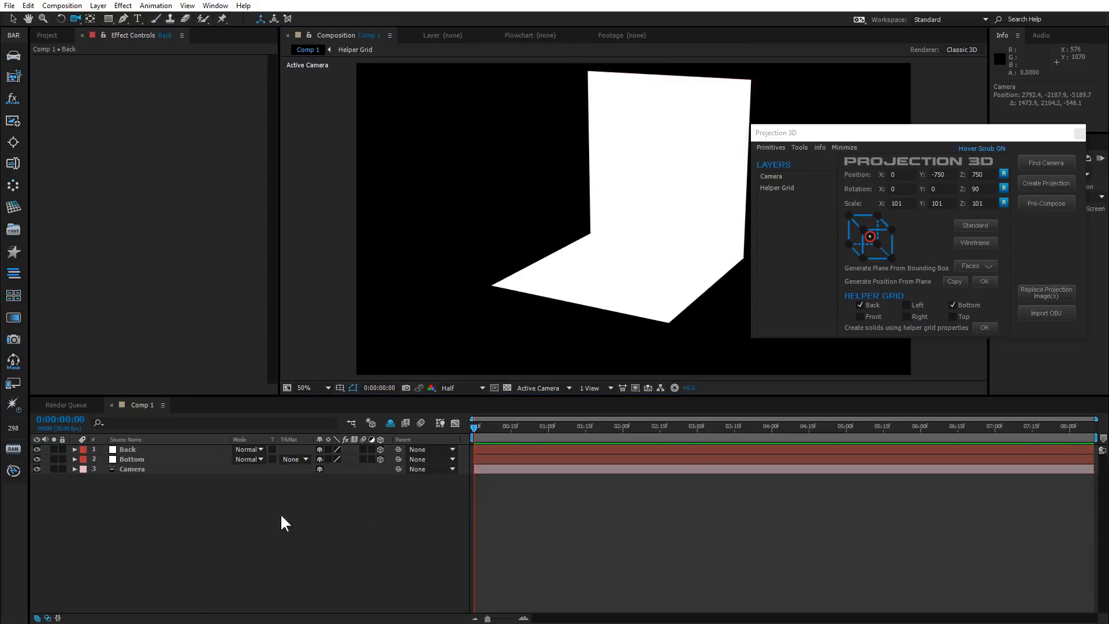
pyautogui.hotkey('ctrl', 'z')
pyautogui.hotkey('ctrl', 'z')
pyautogui.hotkey('ctrl', 'z')
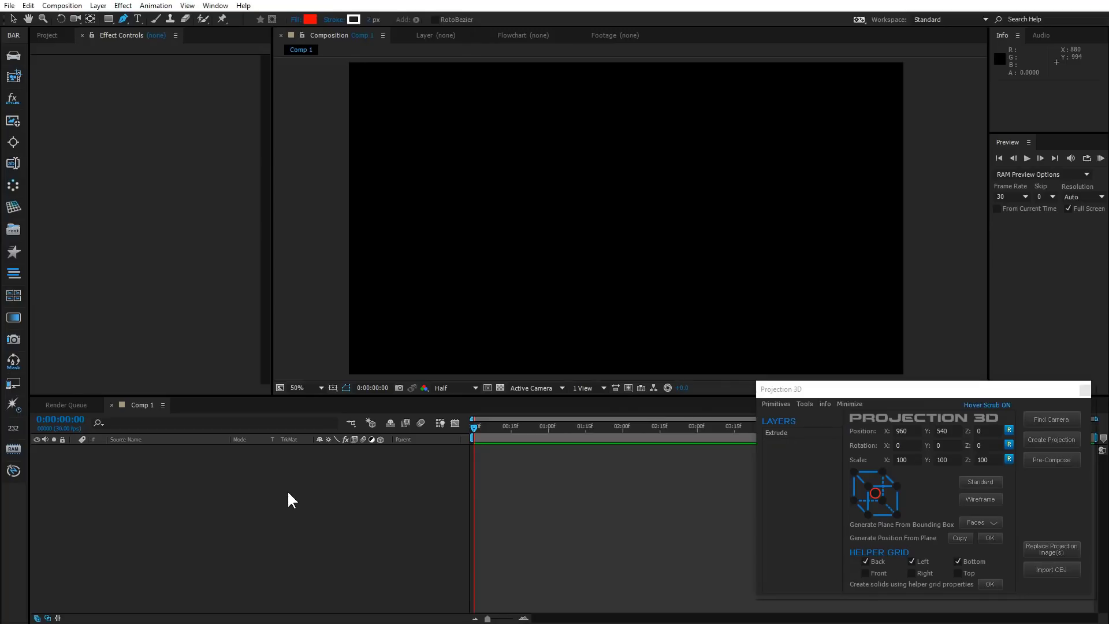
# - Add a comp-size white solid layer named Extrude to Comp 1
pyautogui.rightClick(288, 493)
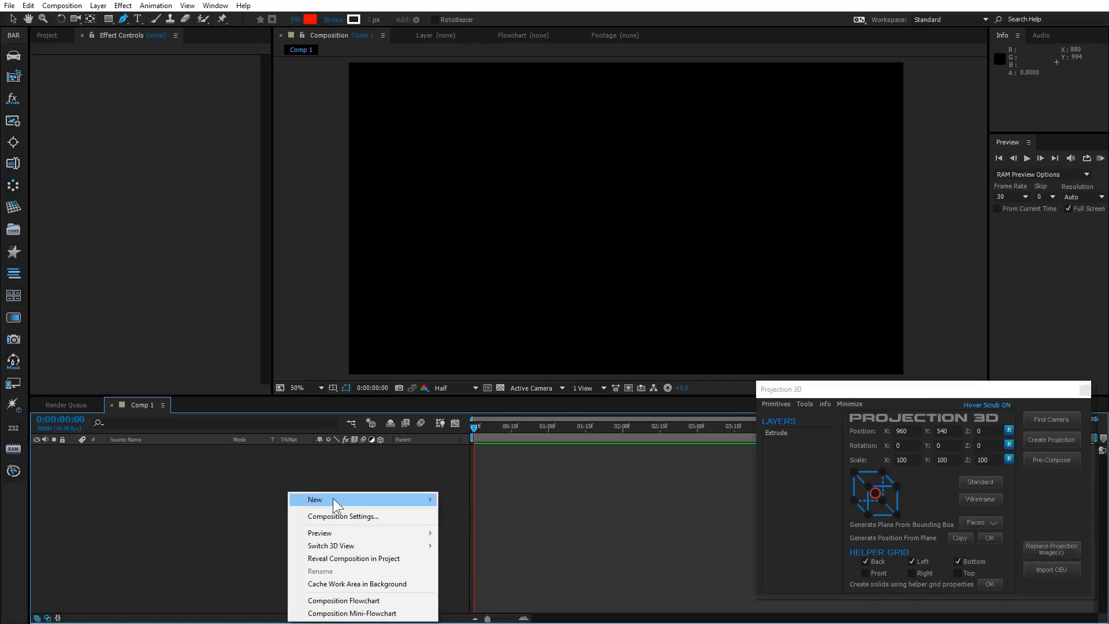
pyautogui.moveTo(333, 499)
pyautogui.click(470, 409)
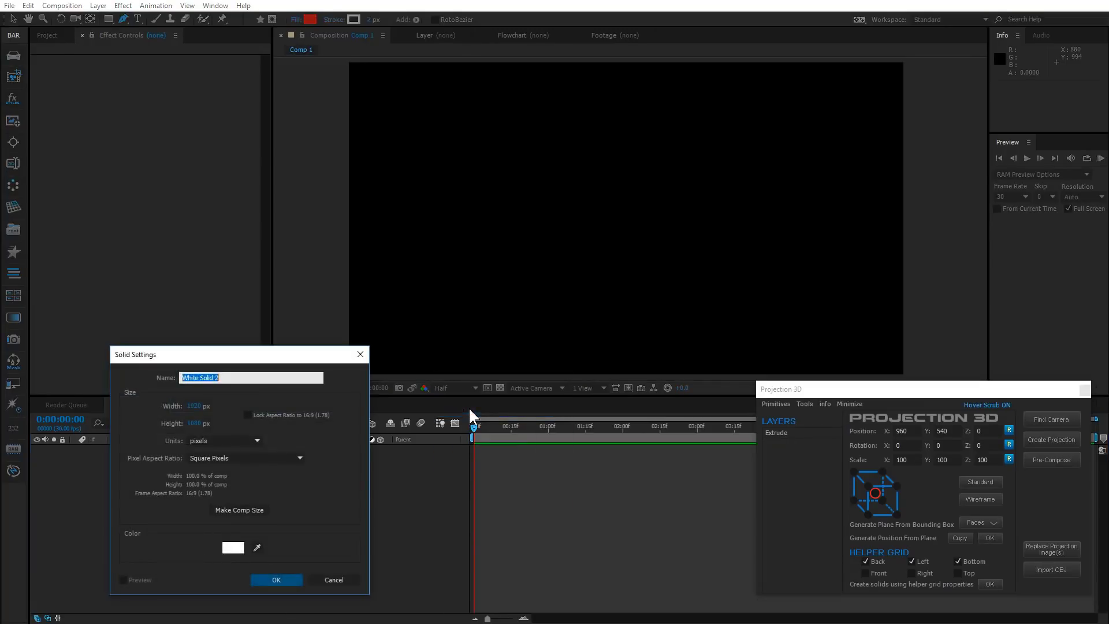
pyautogui.click(289, 580)
# - Add a two-node camera with the 35mm preset and place the Extrude layer above it
pyautogui.rightClick(76, 477)
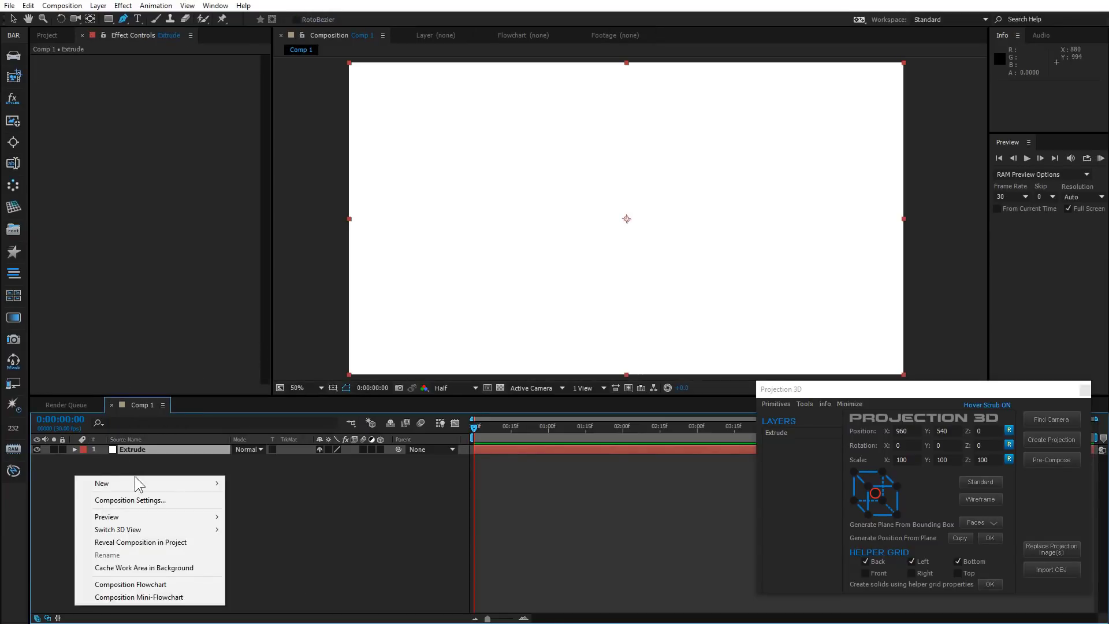
pyautogui.moveTo(207, 489)
pyautogui.click(265, 538)
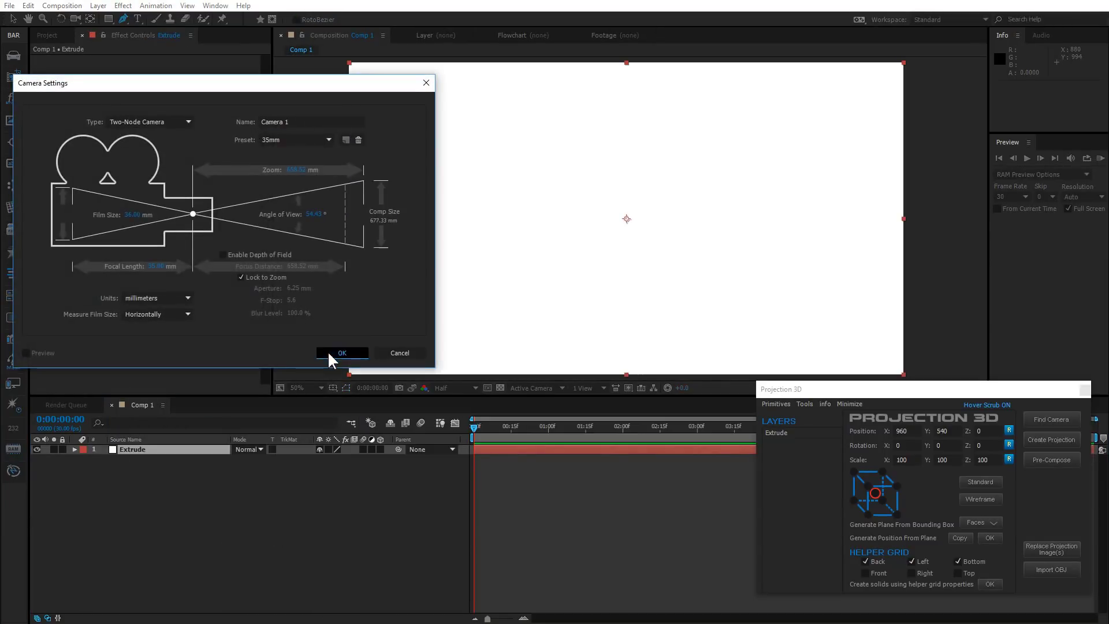
pyautogui.click(328, 353)
pyautogui.moveTo(132, 459); pyautogui.dragTo(138, 450)
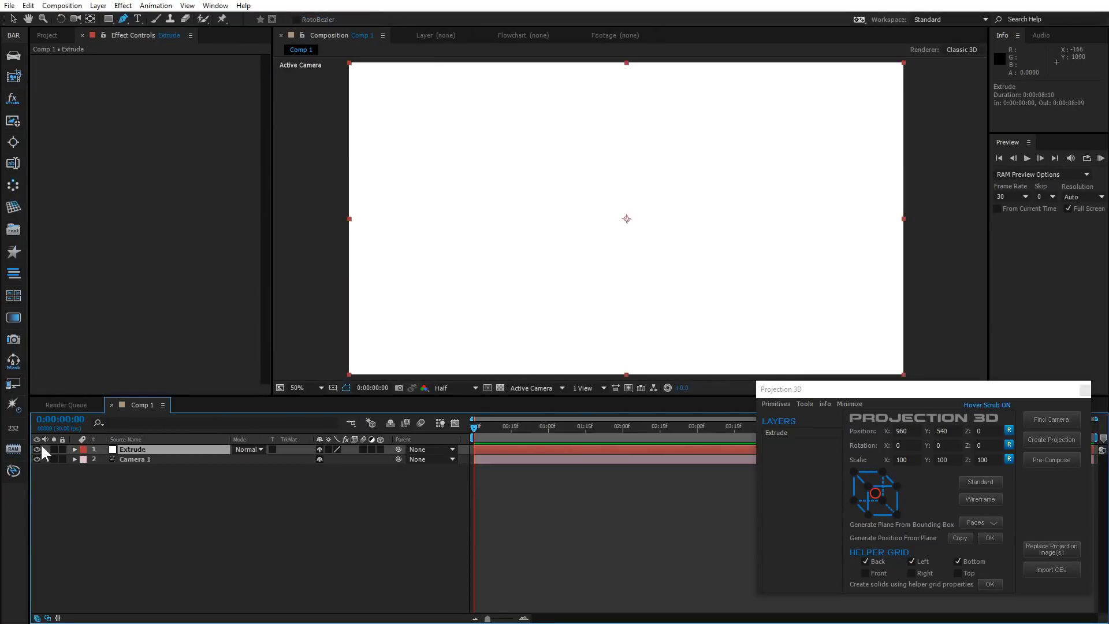
# - Hide the Extrude solid and draw a closed four-point mask on it with the Pen tool, slightly left of the comp's centre
pyautogui.click(37, 450)
pyautogui.click(540, 164)
pyautogui.click(487, 248)
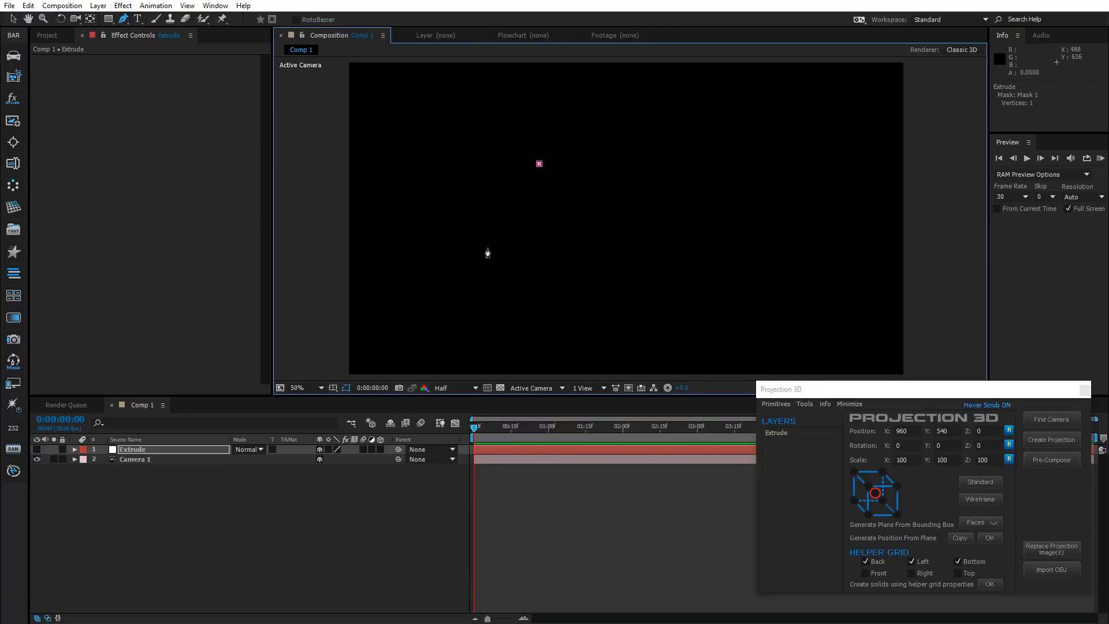
pyautogui.click(607, 274)
pyautogui.click(681, 197)
pyautogui.click(539, 164)
# - Select Mask 1 on the Extrude layer and open the Mask Extrude tool, placing its window clear of the mask
pyautogui.click(134, 449)
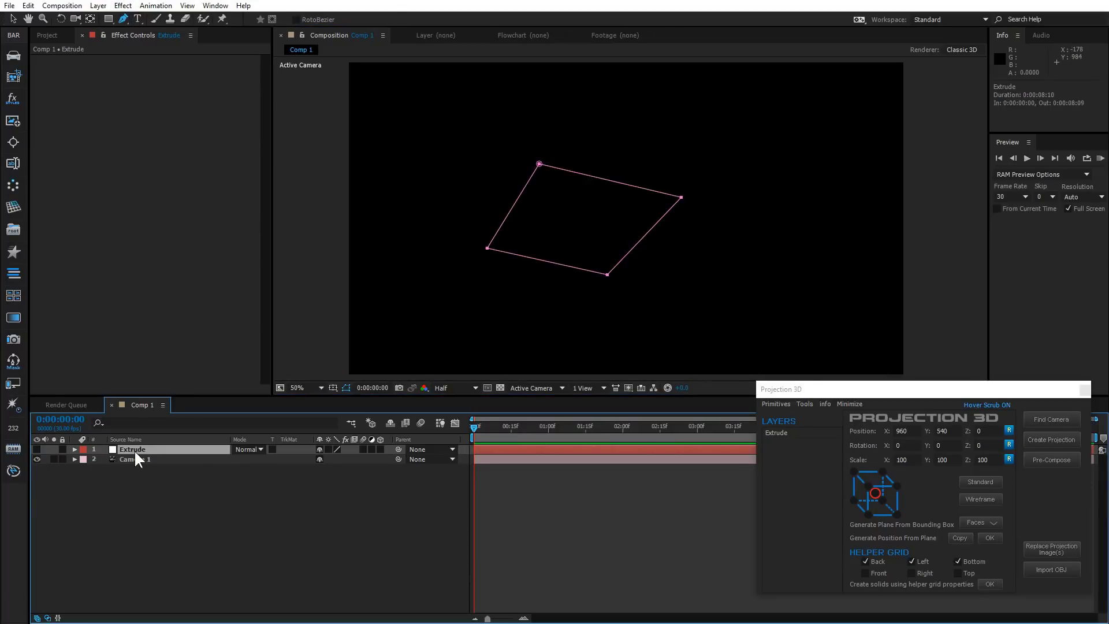
pyautogui.press('m')
pyautogui.click(130, 461)
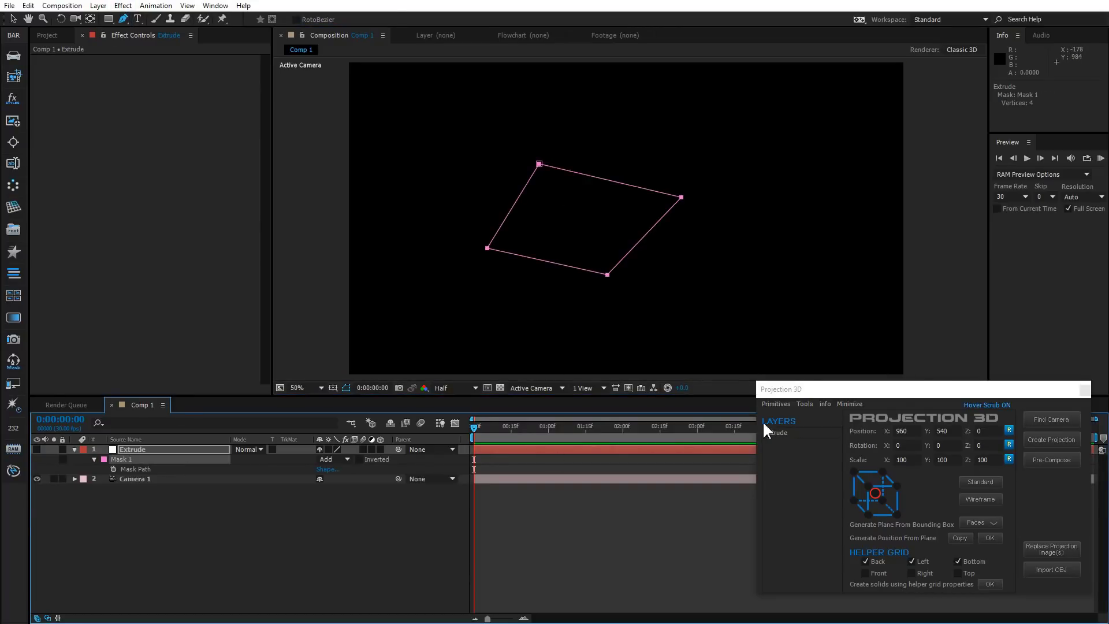
pyautogui.click(808, 405)
pyautogui.click(815, 420)
pyautogui.moveTo(593, 267); pyautogui.dragTo(998, 265)
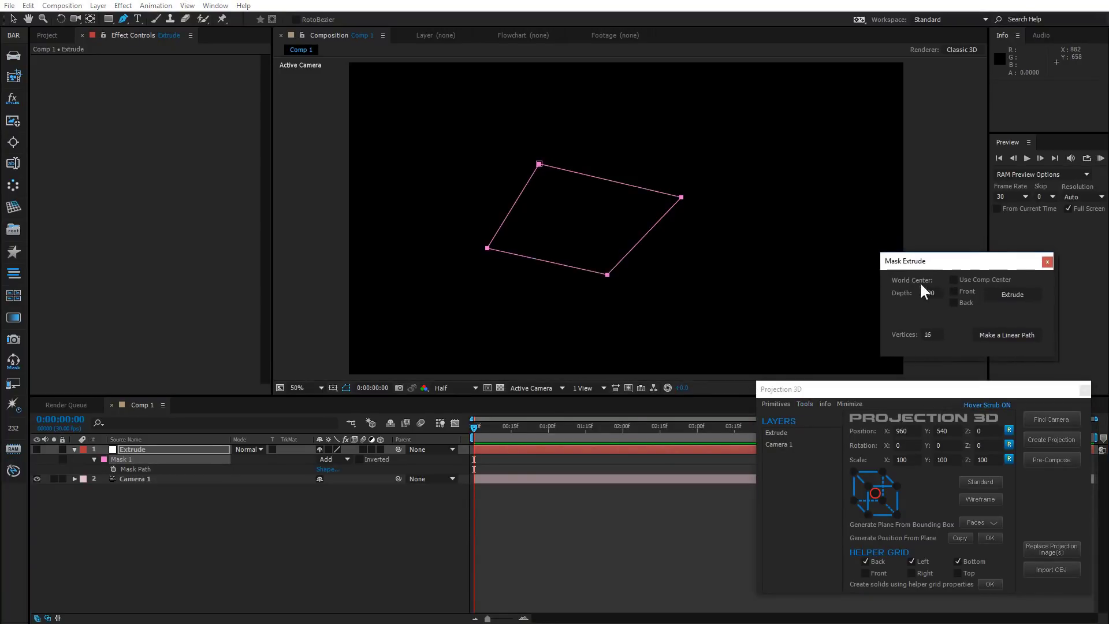
# - Extrude the mask with Use Comp Center enabled and a depth of 300, inspect the open shape by orbiting, and undo the extrusion
pyautogui.click(959, 277)
pyautogui.click(1003, 292)
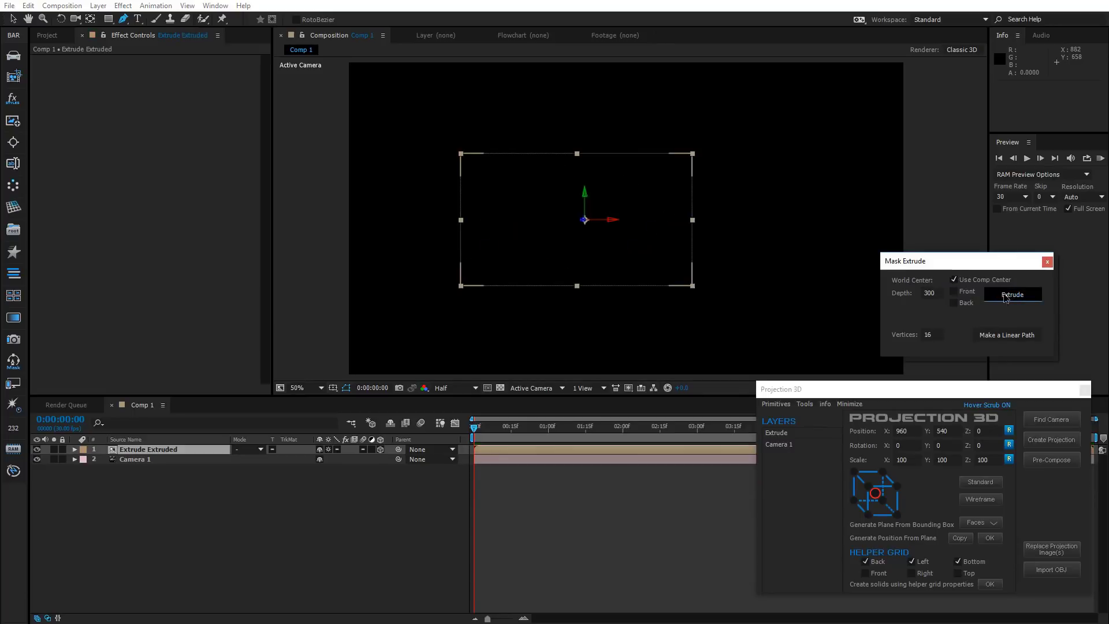
pyautogui.click(76, 20)
pyautogui.moveTo(562, 257); pyautogui.dragTo(541, 264)
pyautogui.click(286, 514)
pyautogui.hotkey('ctrl', 'z')
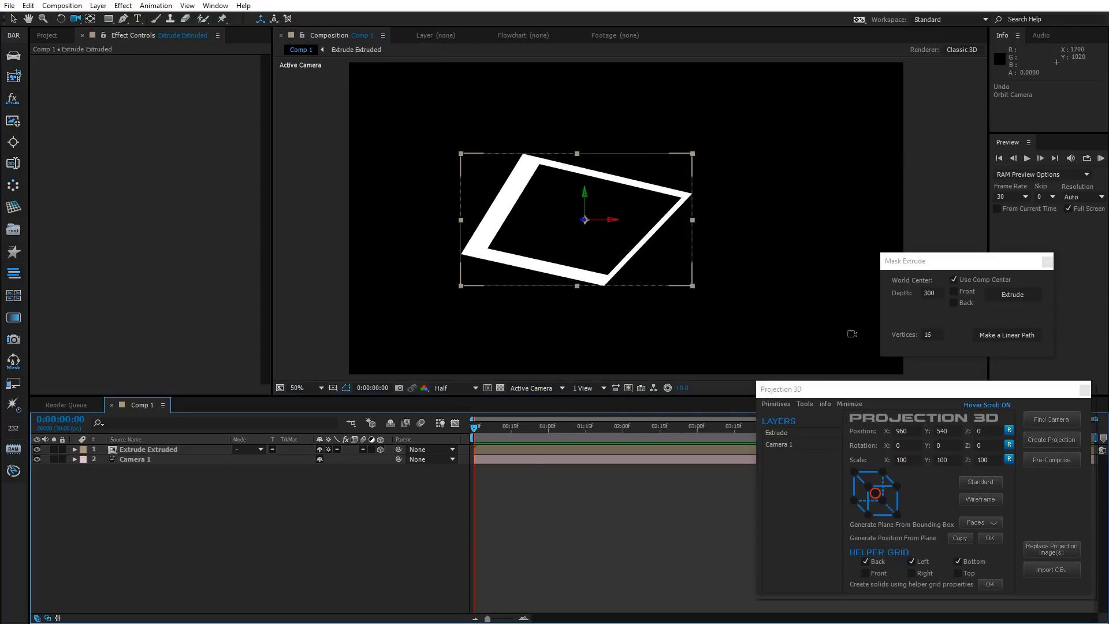
pyautogui.hotkey('ctrl', 'z')
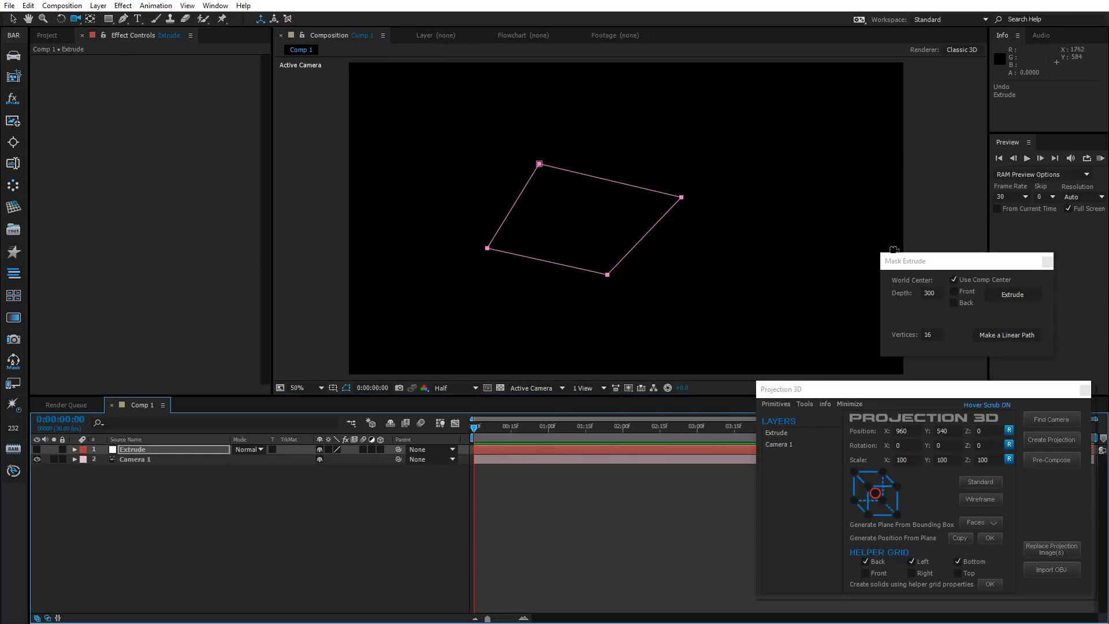
# - Extrude the mask again with the Back face enabled and orbit around the shape
pyautogui.click(956, 303)
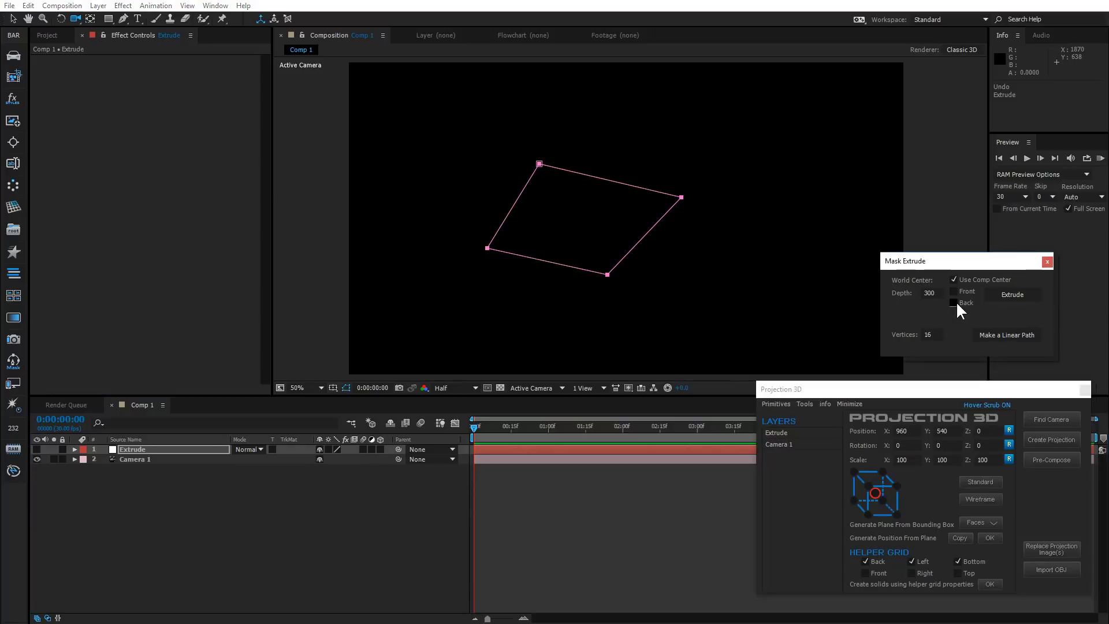
pyautogui.click(1008, 294)
pyautogui.moveTo(581, 292); pyautogui.dragTo(705, 298)
# - Lower and raise the Extrude Extruded layer's opacity while orbiting to inspect the back face
pyautogui.click(193, 452)
pyautogui.press('t')
pyautogui.moveTo(324, 460); pyautogui.dragTo(281, 460)
pyautogui.moveTo(715, 284); pyautogui.dragTo(610, 271)
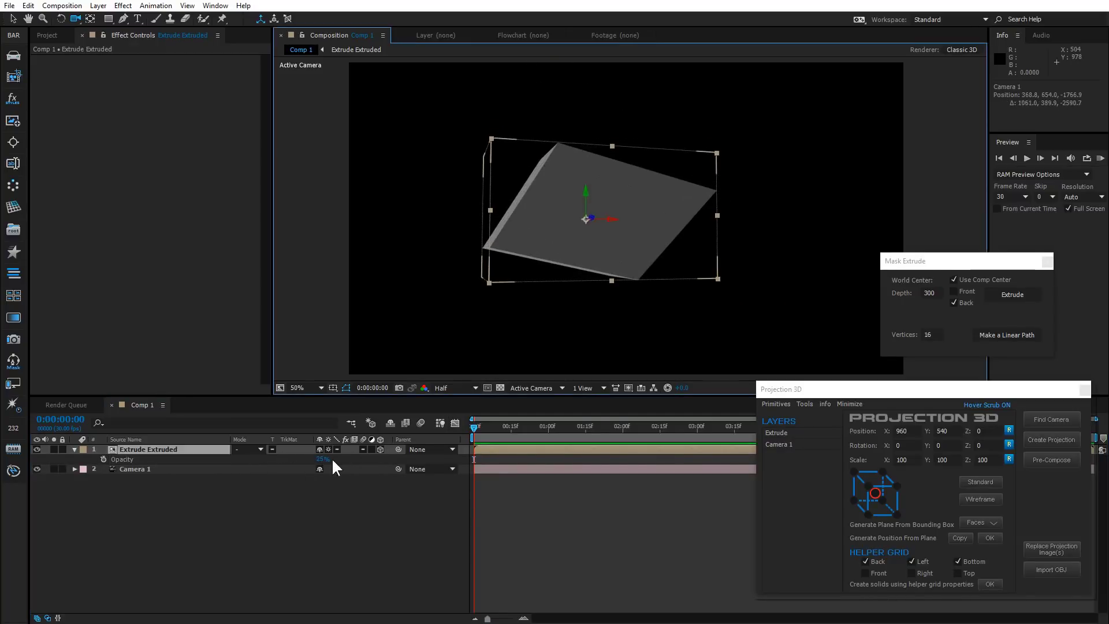
pyautogui.moveTo(324, 462); pyautogui.dragTo(350, 459)
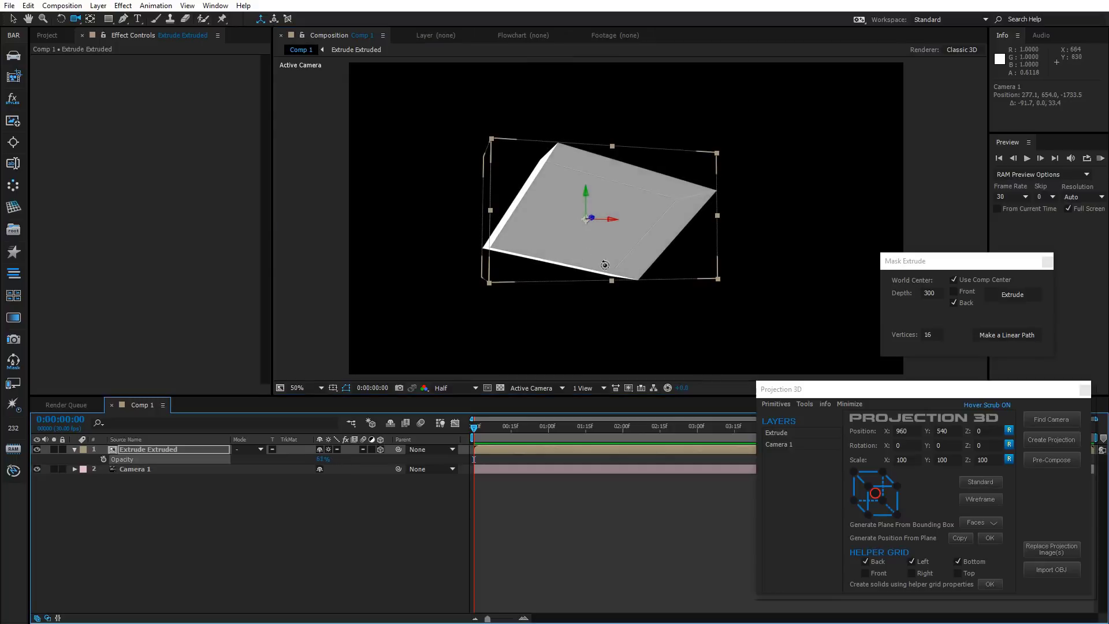
pyautogui.moveTo(572, 324); pyautogui.dragTo(578, 315)
pyautogui.click(178, 505)
# - Undo the opacity changes, camera orbits and back-face extrusion, restoring the original masked solid
pyautogui.hotkey('ctrl', 'z')
pyautogui.hotkey('ctrl', 'z')
pyautogui.hotkey('ctrl', 'z')
pyautogui.hotkey('ctrl', 'z')
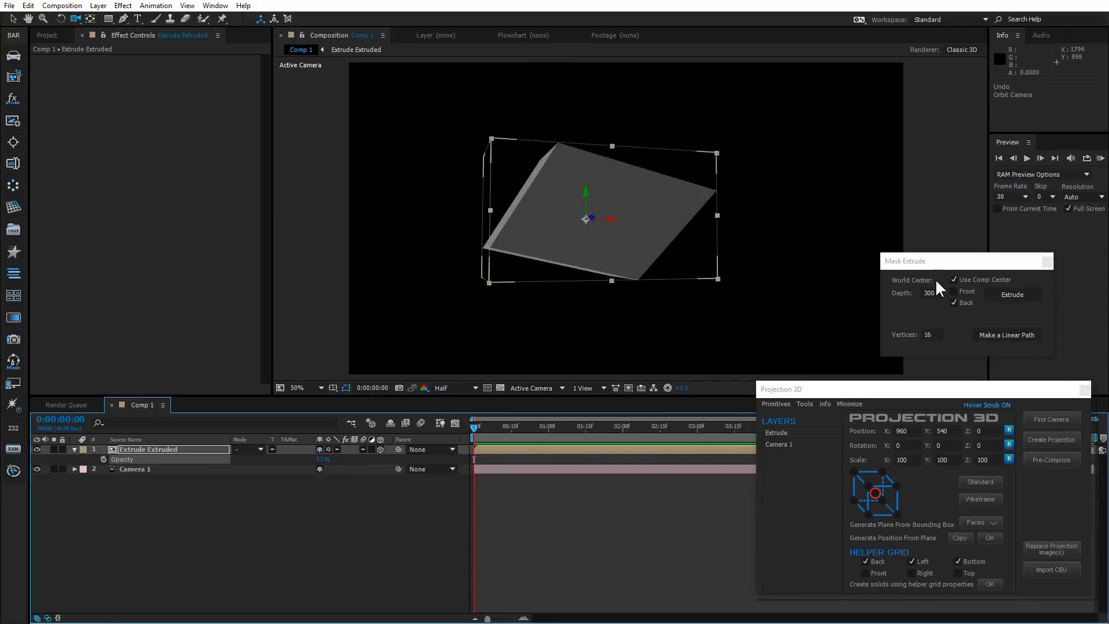
pyautogui.hotkey('ctrl', 'z')
pyautogui.hotkey('ctrl', 'z')
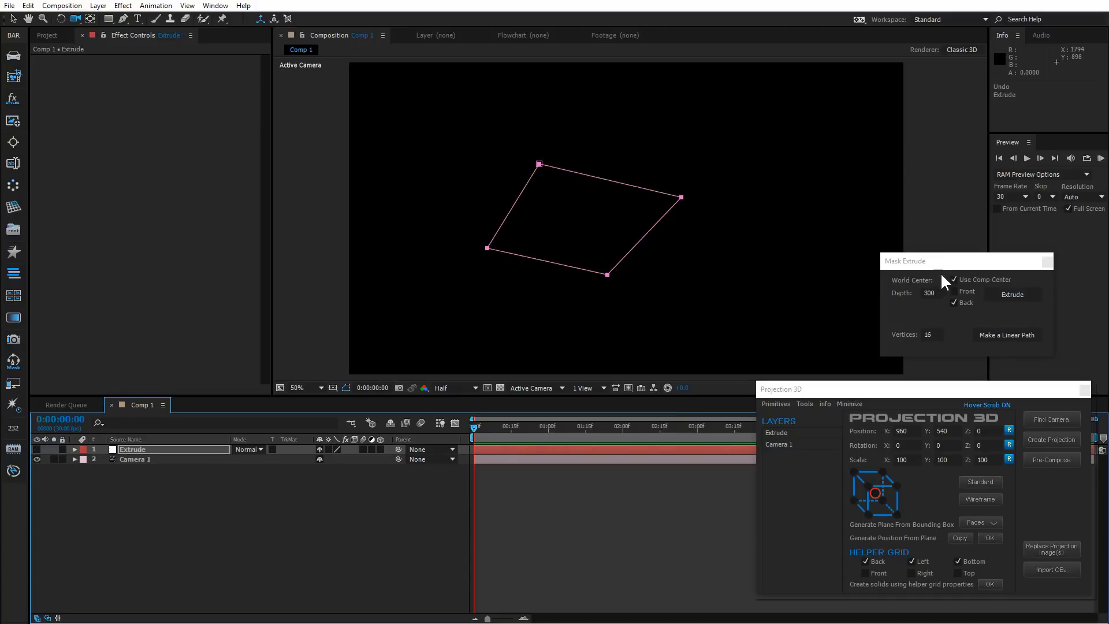
# - Extrude the mask with both Front and Back faces enabled, view the closed shape from another angle, and undo the extrusion
pyautogui.click(954, 291)
pyautogui.click(954, 303)
pyautogui.click(1016, 293)
pyautogui.moveTo(656, 264)
pyautogui.mouseDown()
pyautogui.moveTo(726, 250)
pyautogui.moveTo(664, 262)
pyautogui.mouseUp()
pyautogui.click(321, 498)
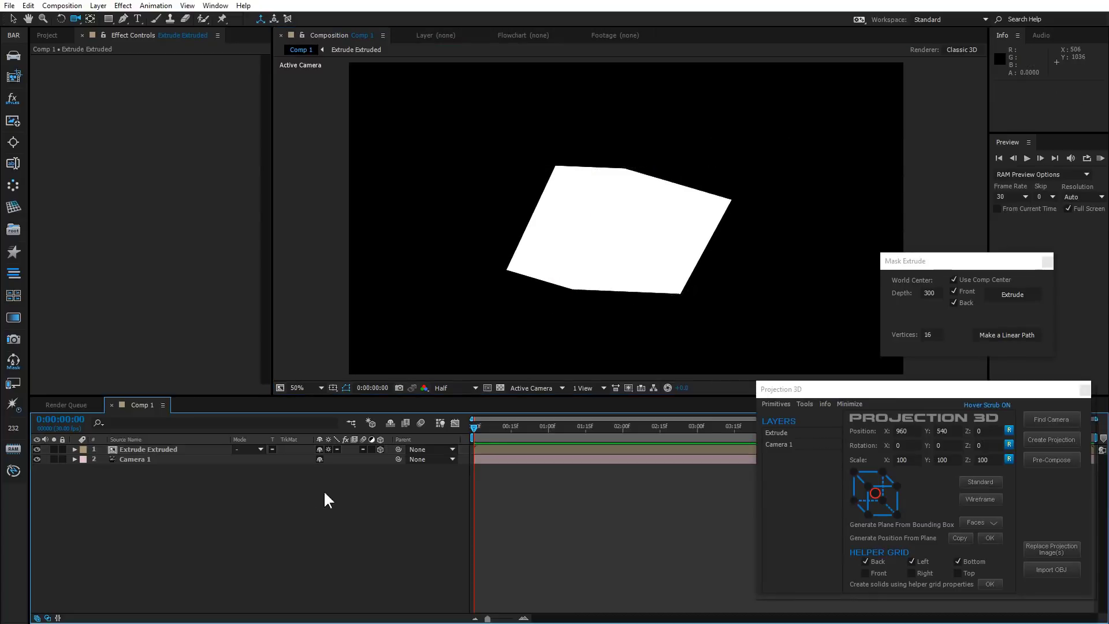
pyautogui.hotkey('ctrl', 'z')
pyautogui.hotkey('ctrl', 'z')
# - Extrude the mask at a depth of 10, orbit to check its thickness, and undo the extrusion
pyautogui.doubleClick(931, 293)
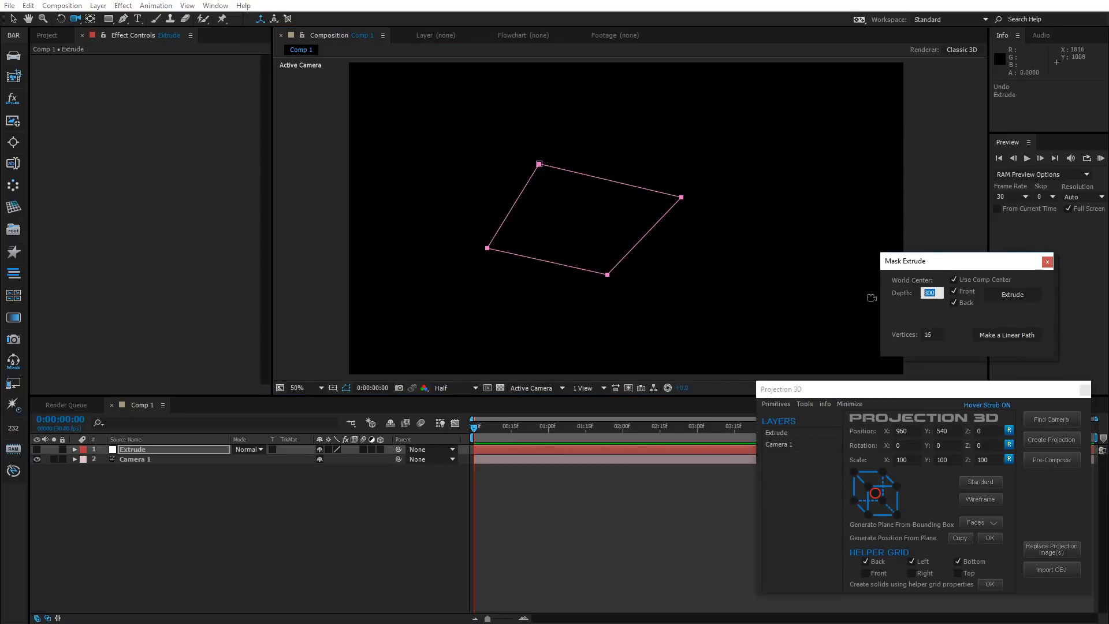
pyautogui.click(1007, 295)
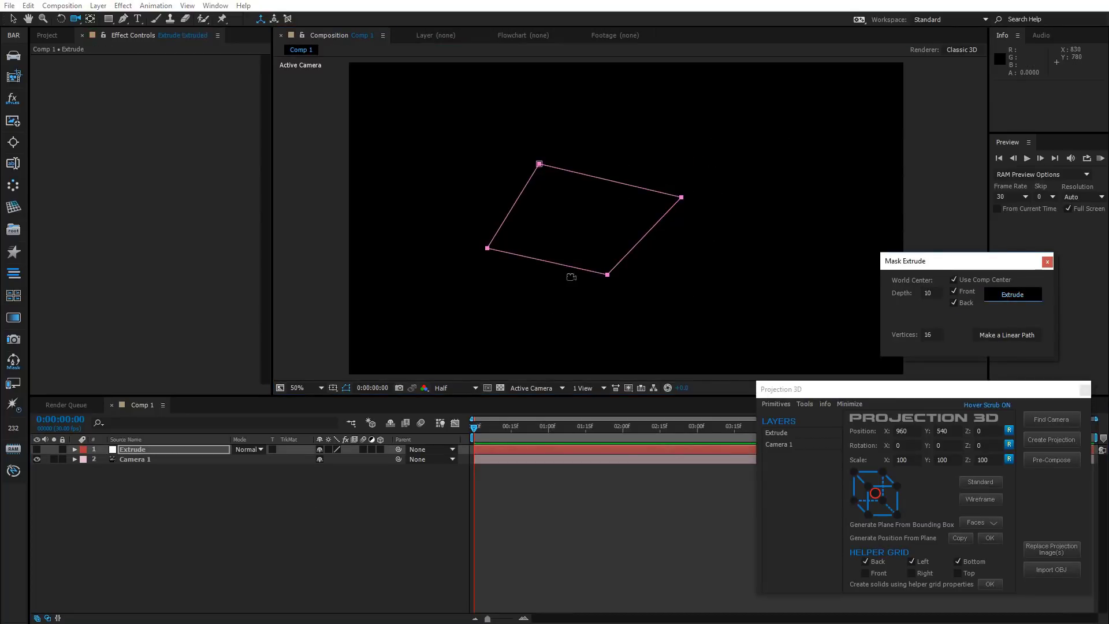
pyautogui.moveTo(627, 281); pyautogui.dragTo(662, 282)
pyautogui.hotkey('ctrl', 'z')
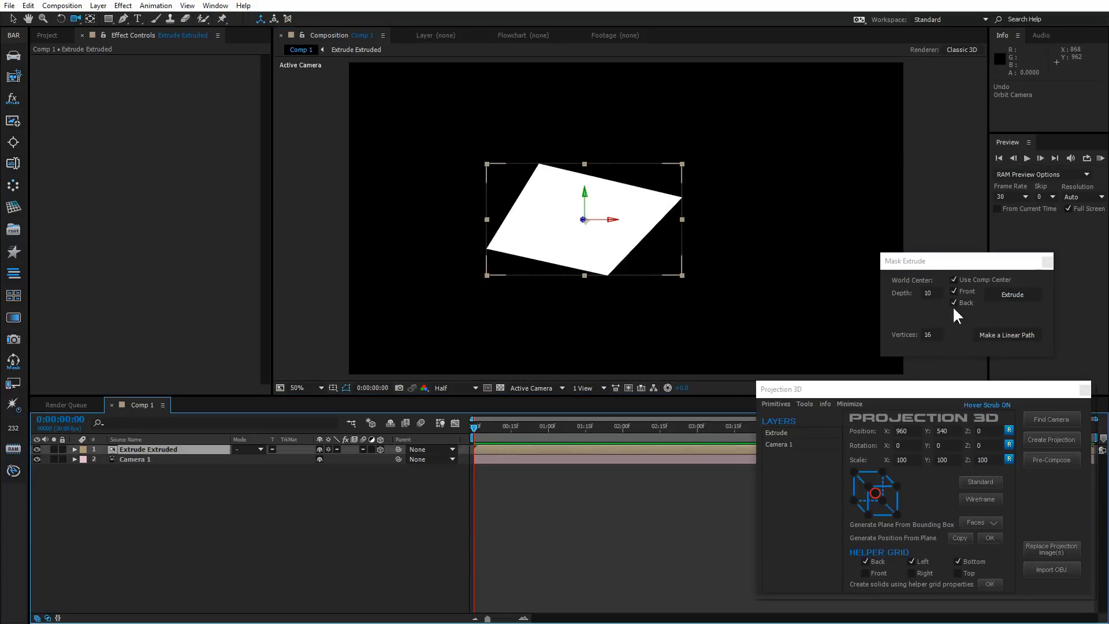
pyautogui.hotkey('ctrl', 'z')
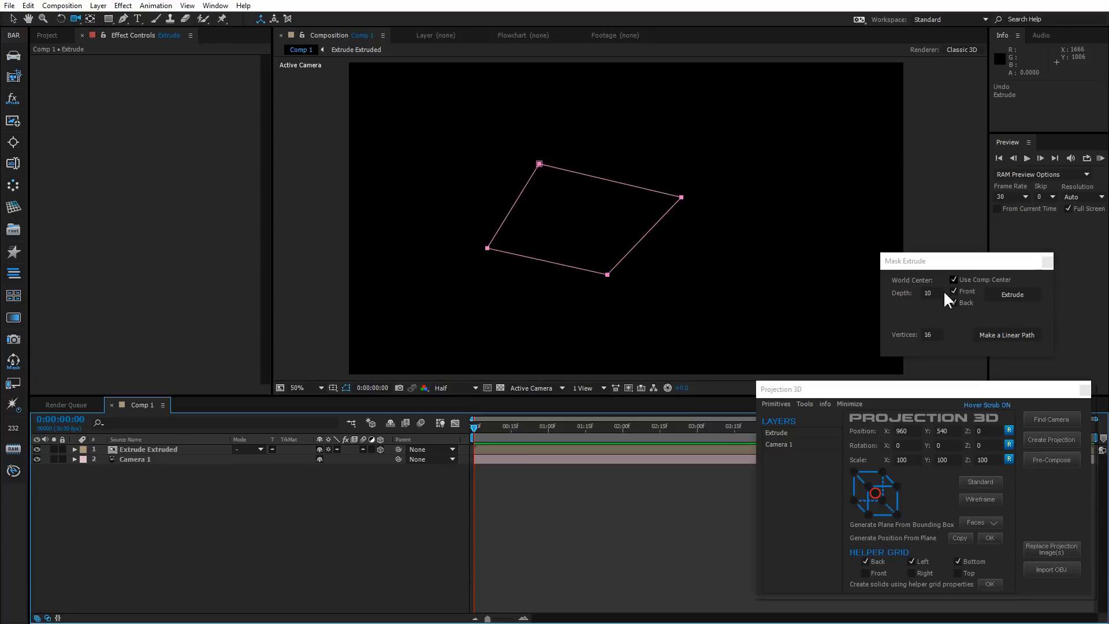
# - Try extruding the mask at a depth of 3000, undo it, and return the depth to 300
pyautogui.moveTo(937, 293); pyautogui.dragTo(886, 294)
pyautogui.write('3000')
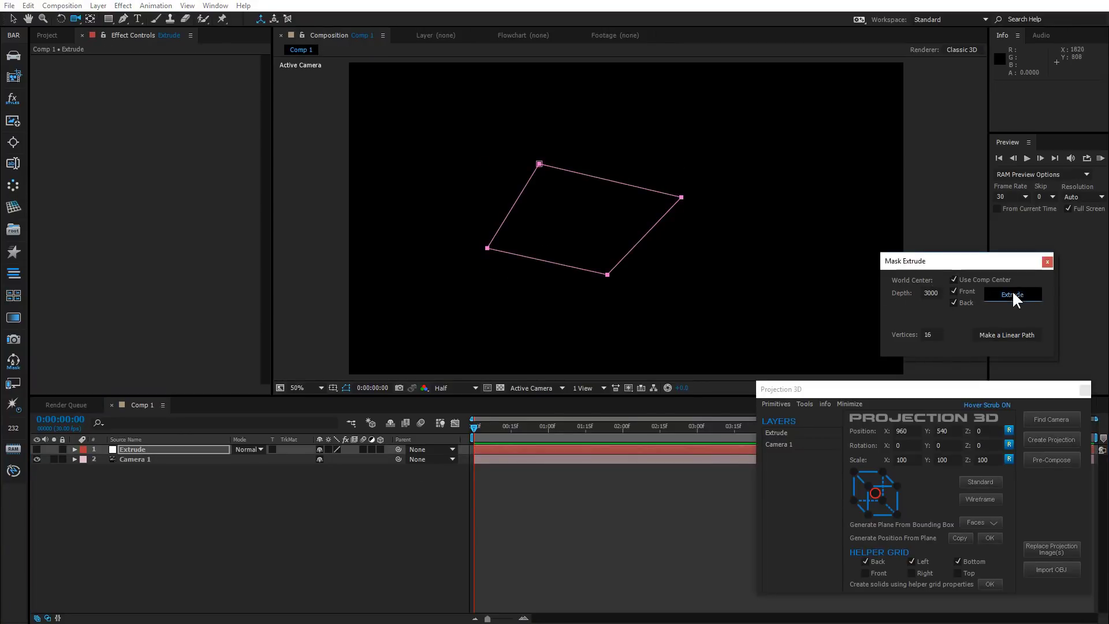
pyautogui.click(1012, 295)
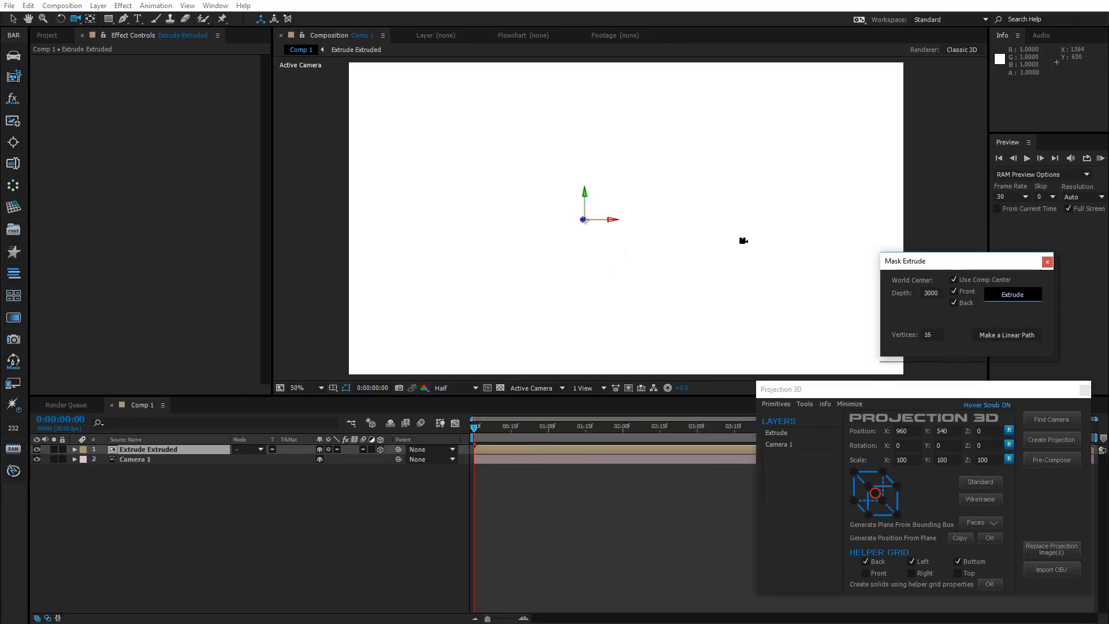
pyautogui.moveTo(520, 272); pyautogui.dragTo(552, 302)
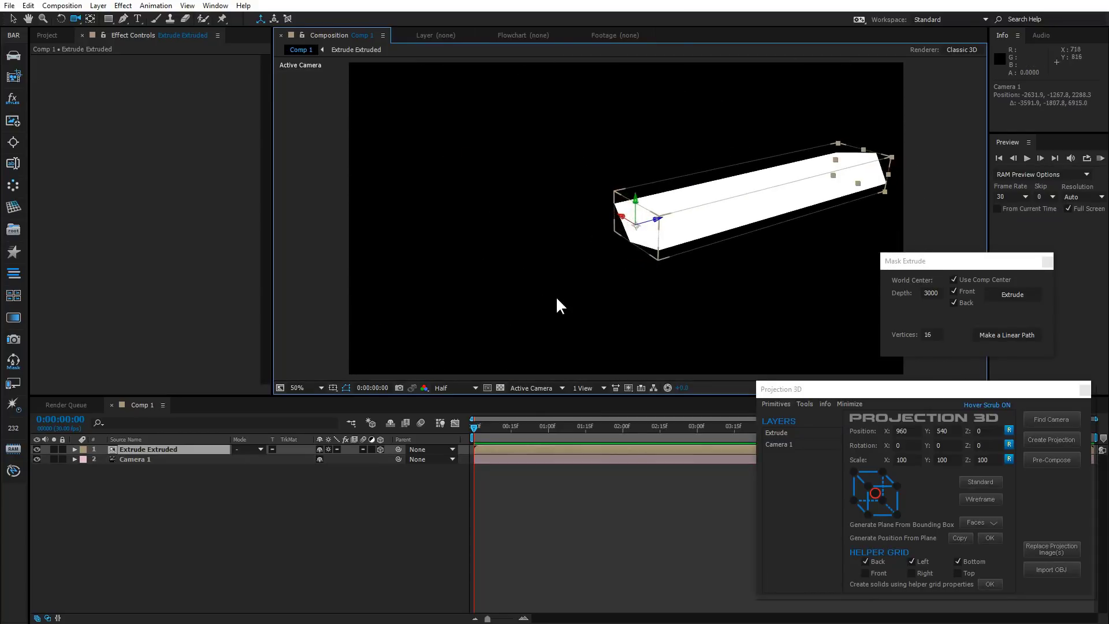
pyautogui.hotkey('ctrl', 'z')
pyautogui.press('BackSpace')
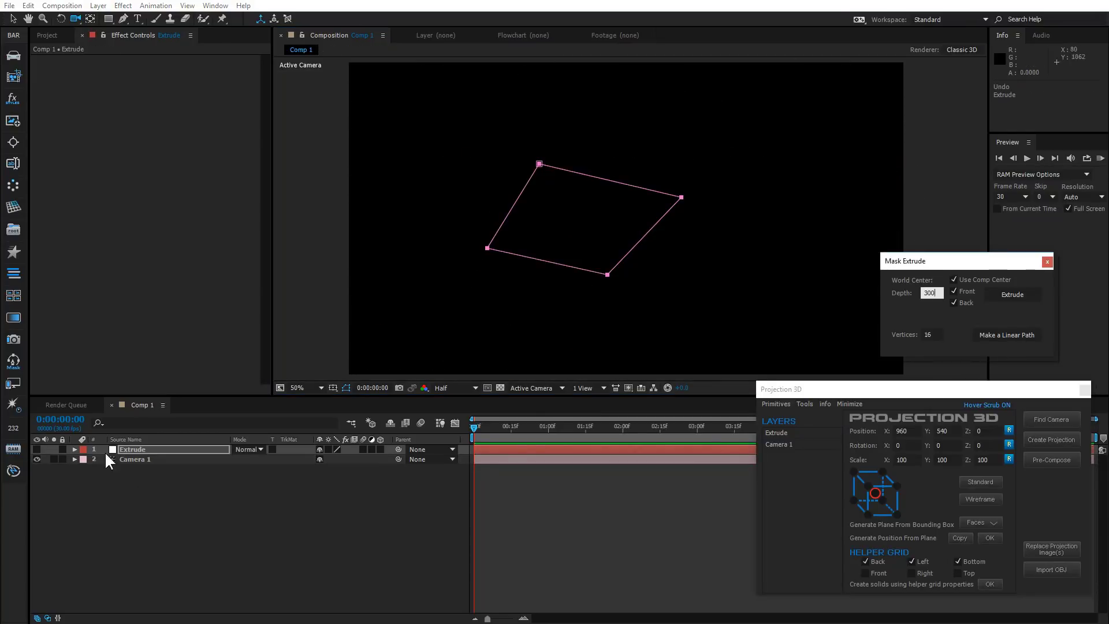
# - Delete Mask 1 from the Extrude layer and draw an elliptical mask near the comp's centre in its place
pyautogui.click(127, 450)
pyautogui.click(128, 459)
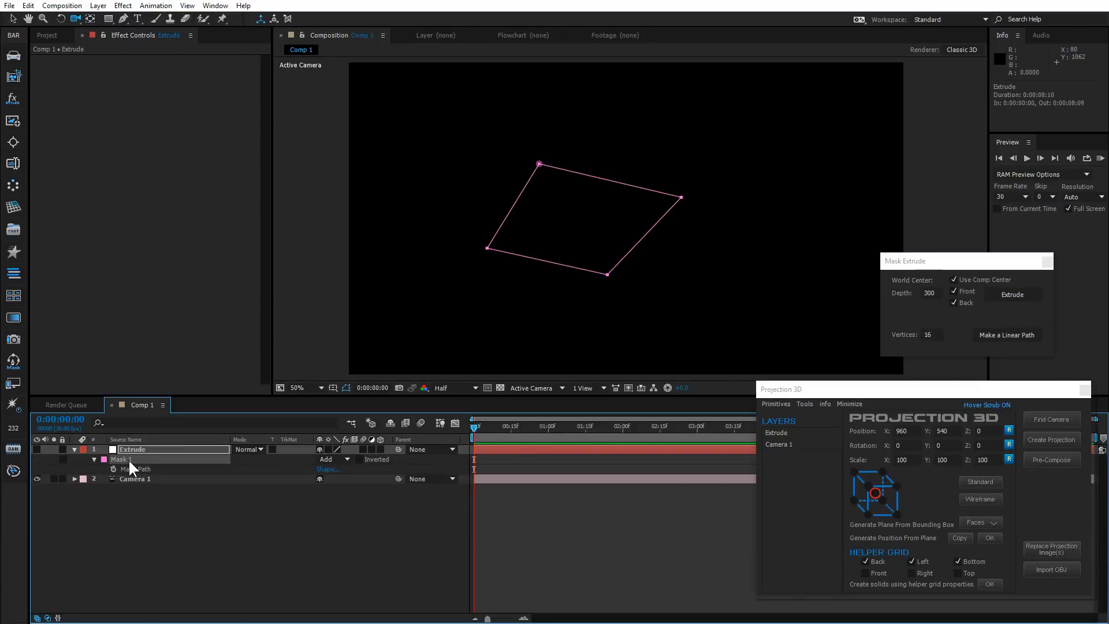
pyautogui.press('Delete')
pyautogui.moveTo(108, 24); pyautogui.dragTo(129, 47)
pyautogui.moveTo(536, 203); pyautogui.dragTo(666, 306)
# - Extrude the elliptical mask at a depth of 300, orbit to view the resulting shape, and undo the extrusion
pyautogui.click(1013, 295)
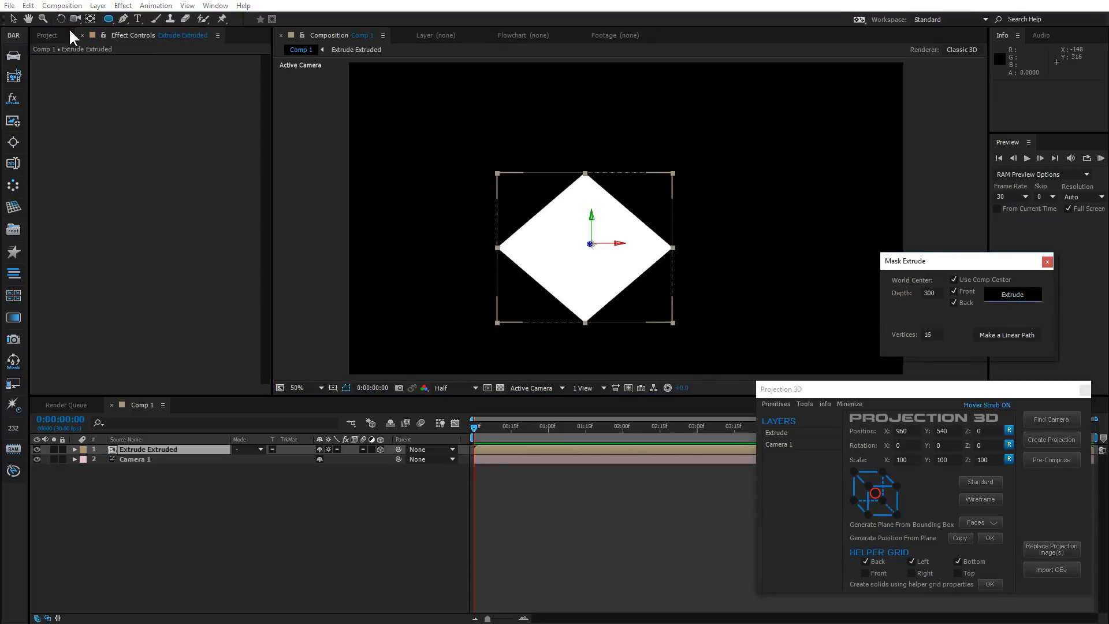
pyautogui.press('c')
pyautogui.moveTo(513, 284); pyautogui.dragTo(517, 292)
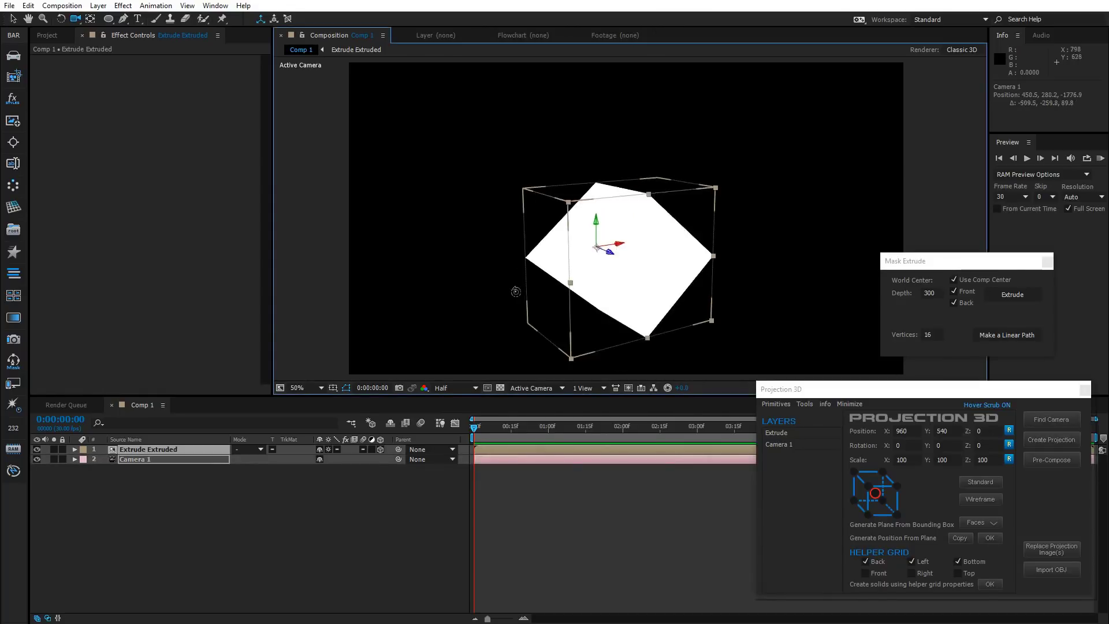
pyautogui.hotkey('ctrl', 'z')
pyautogui.click(577, 512)
pyautogui.hotkey('ctrl', 'z')
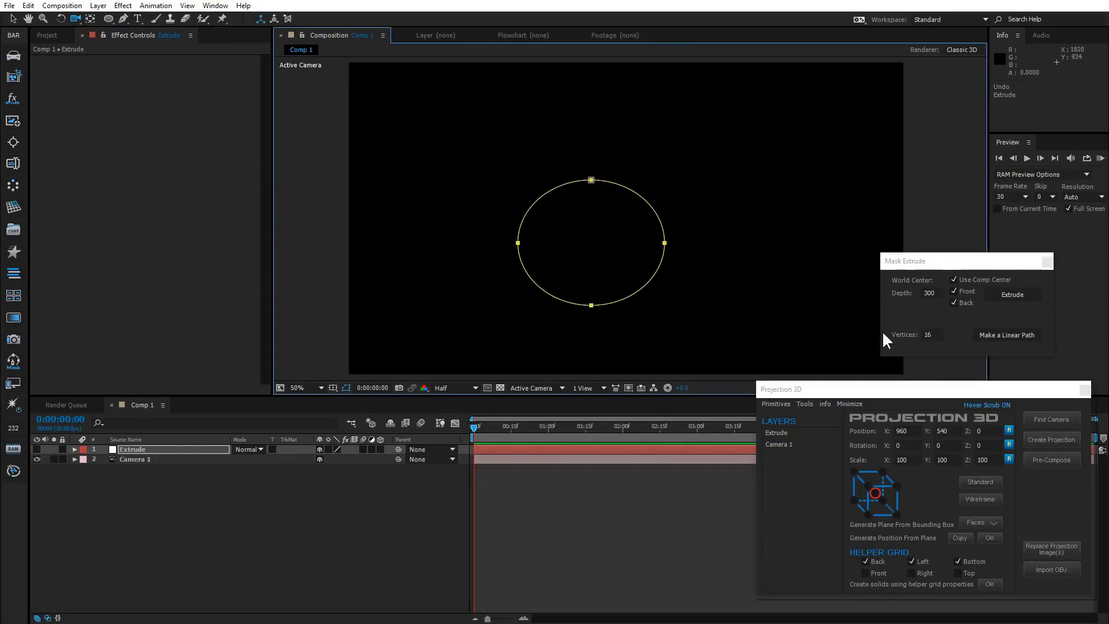
# - Try converting the ellipse to a 16-vertex linear path and extruding it at depth 300, orbit around it, and undo both operations
pyautogui.click(995, 335)
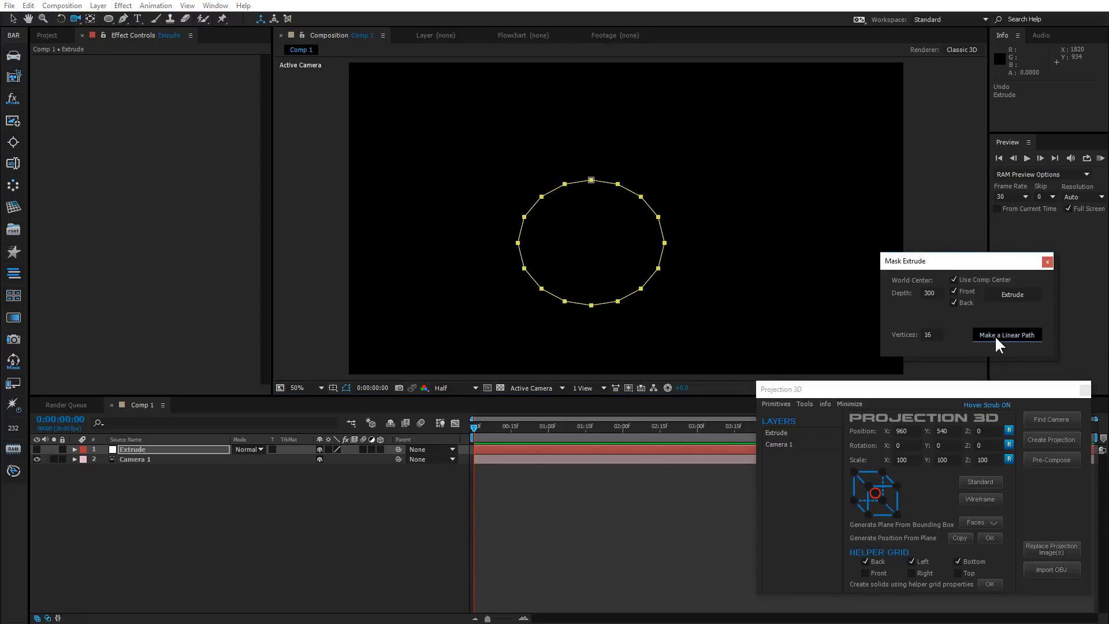
pyautogui.click(1013, 296)
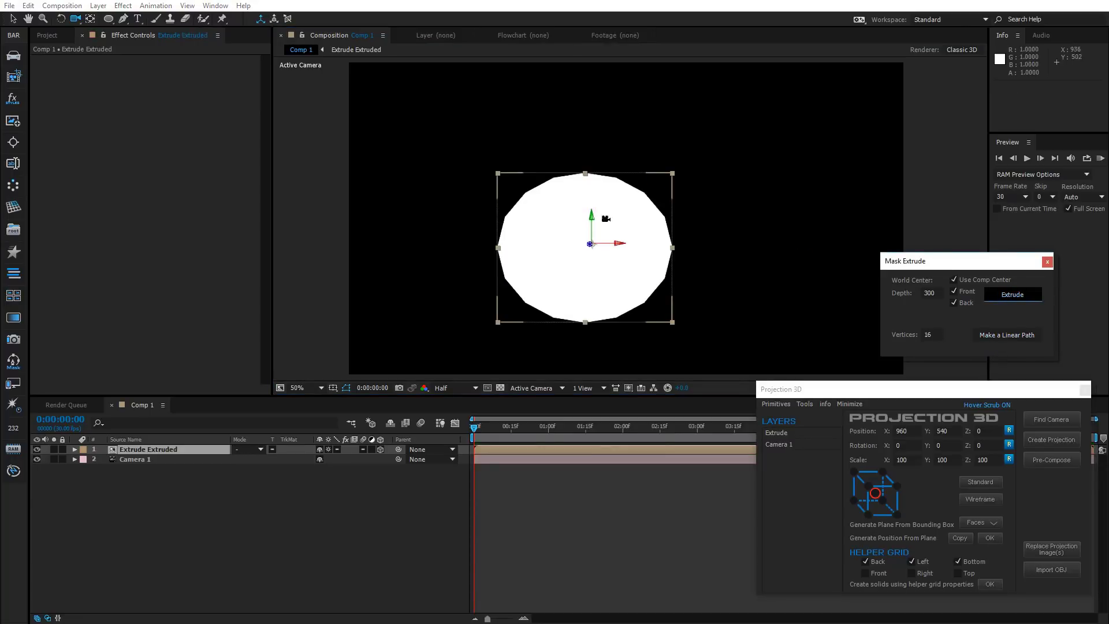
pyautogui.moveTo(614, 279)
pyautogui.mouseDown()
pyautogui.moveTo(666, 267)
pyautogui.moveTo(554, 259)
pyautogui.moveTo(619, 278)
pyautogui.mouseUp()
pyautogui.click(330, 518)
pyautogui.hotkey('ctrl', 'z')
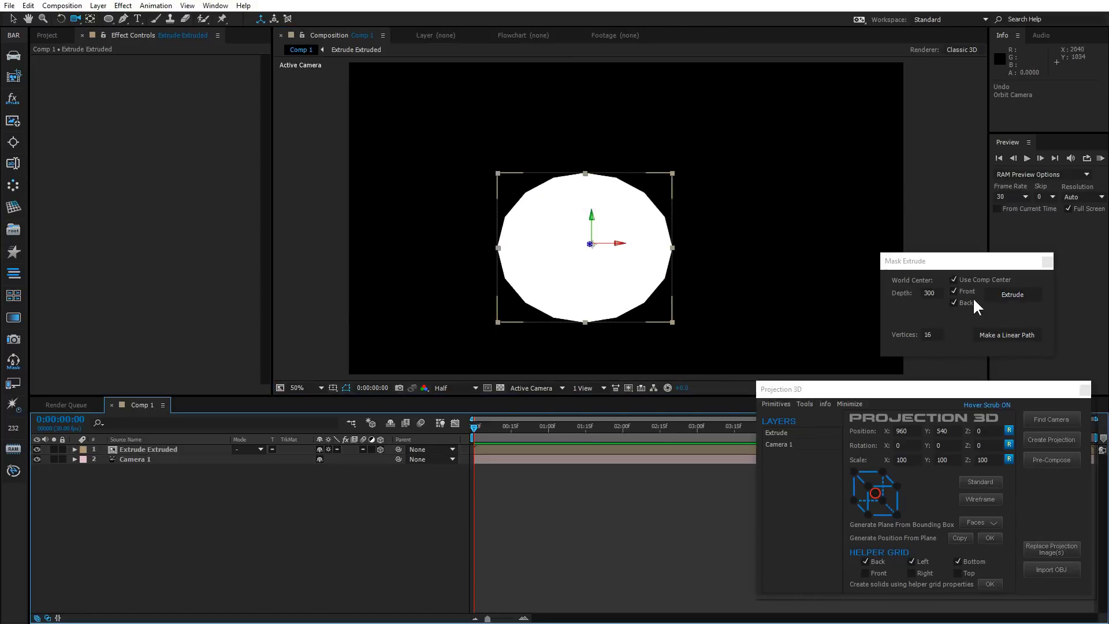
pyautogui.hotkey('ctrl', 'z')
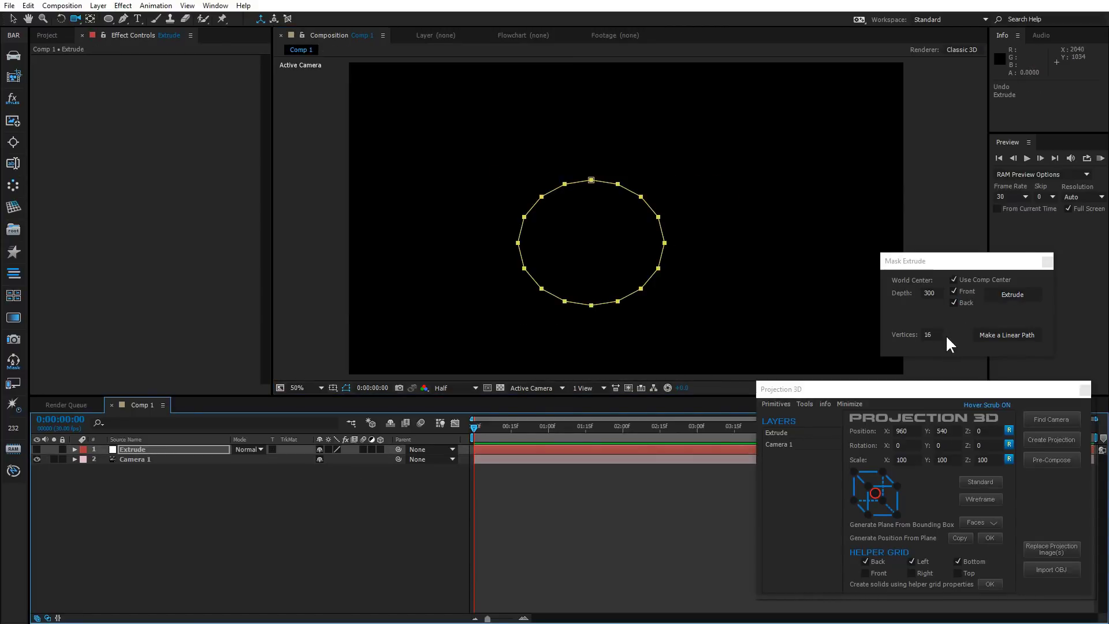
pyautogui.hotkey('ctrl', 'z')
# - Extrude the ellipse as a 32-vertex linear path without front and back faces, orbit to view the ring, and undo the operations
pyautogui.click(933, 334)
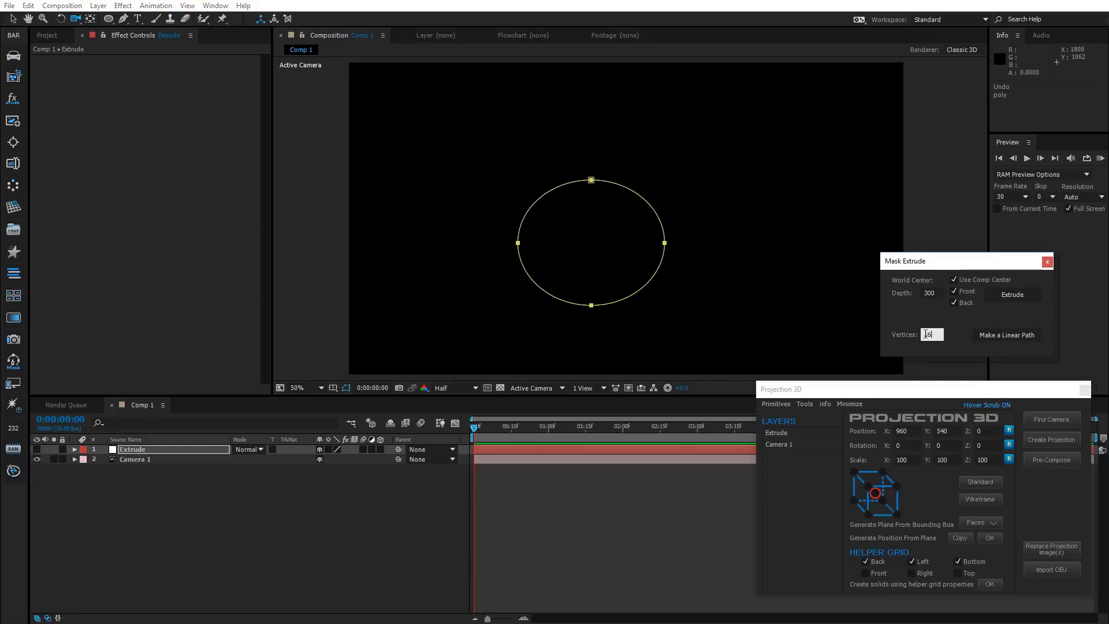
pyautogui.click(963, 292)
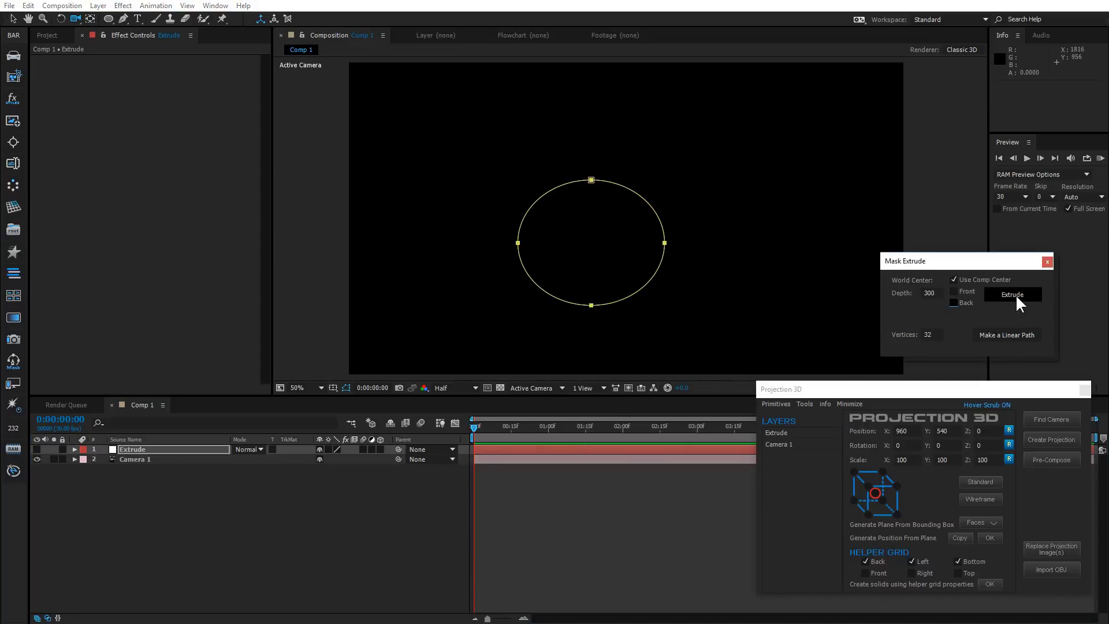
pyautogui.click(1010, 334)
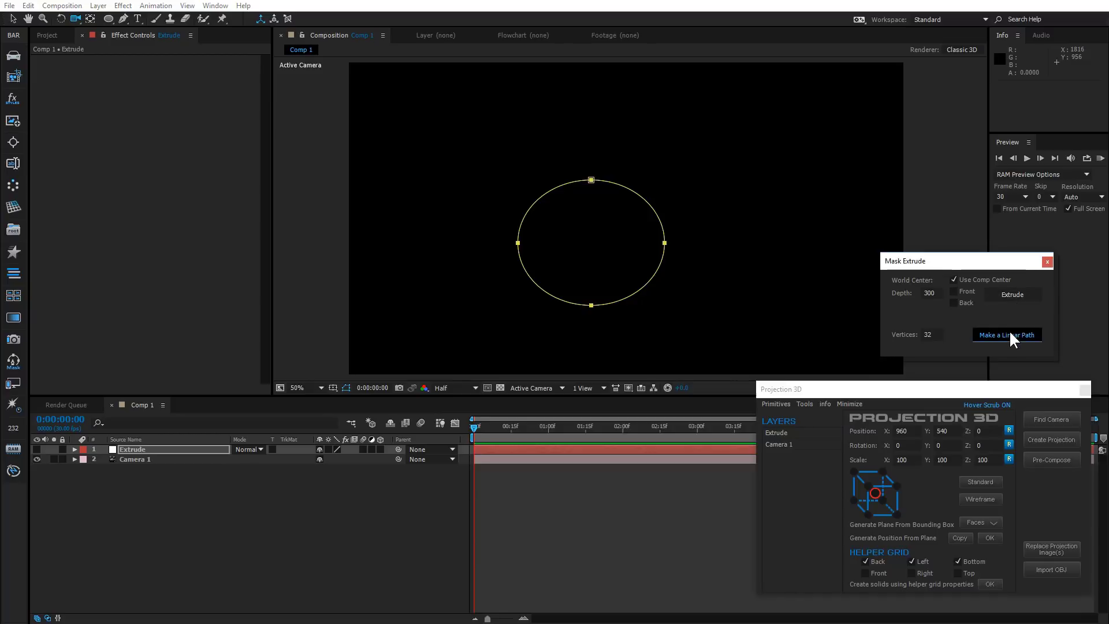
pyautogui.click(1013, 294)
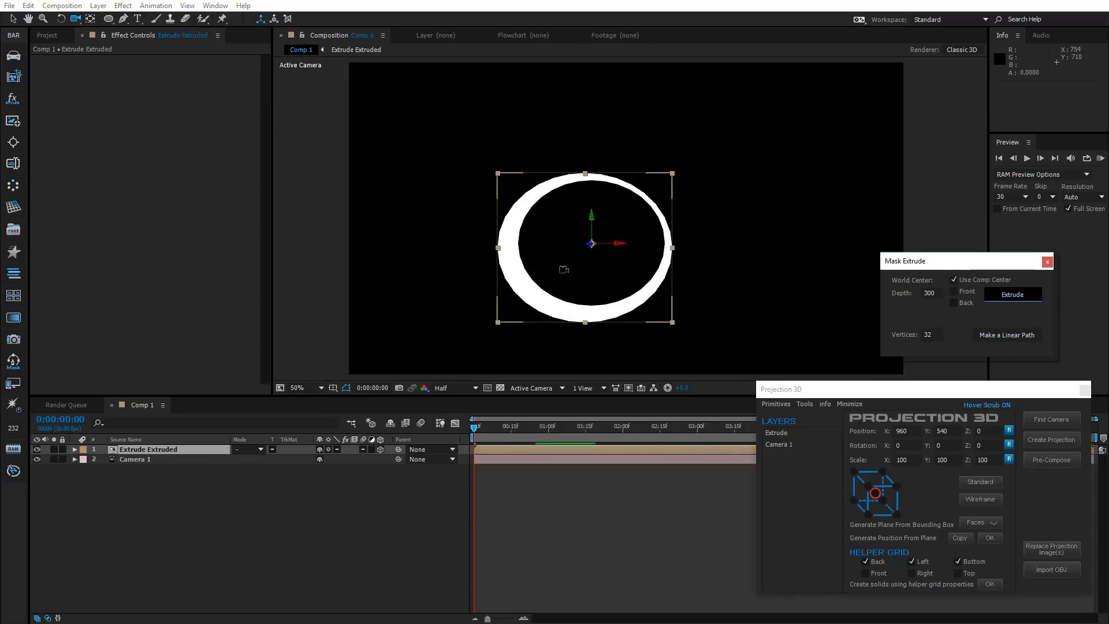
pyautogui.moveTo(575, 250); pyautogui.dragTo(558, 283)
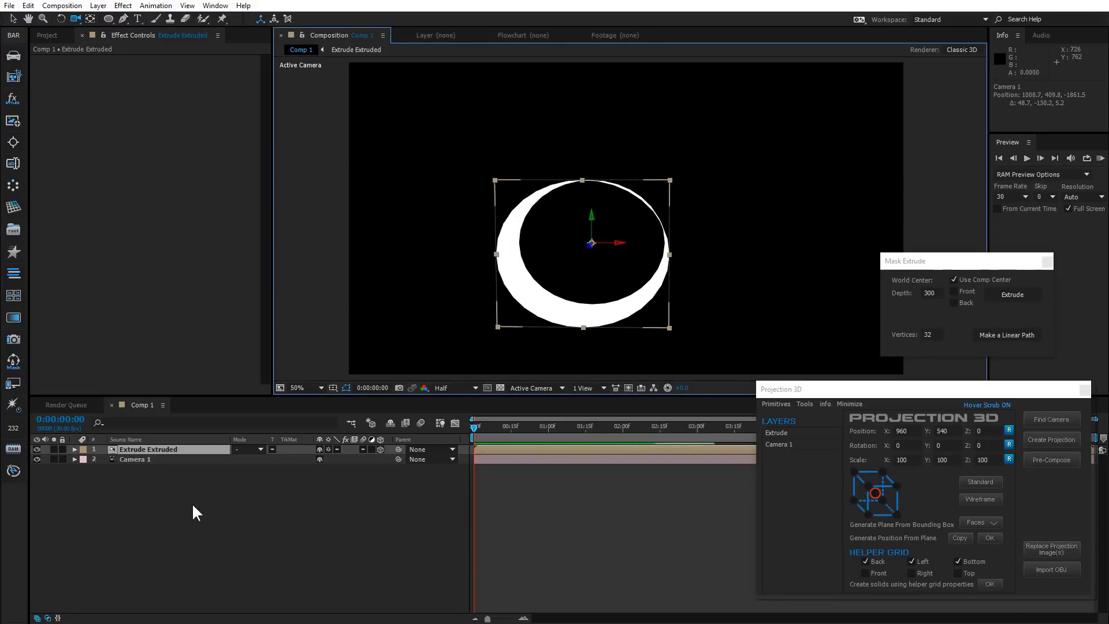
pyautogui.hotkey('ctrl', 'z')
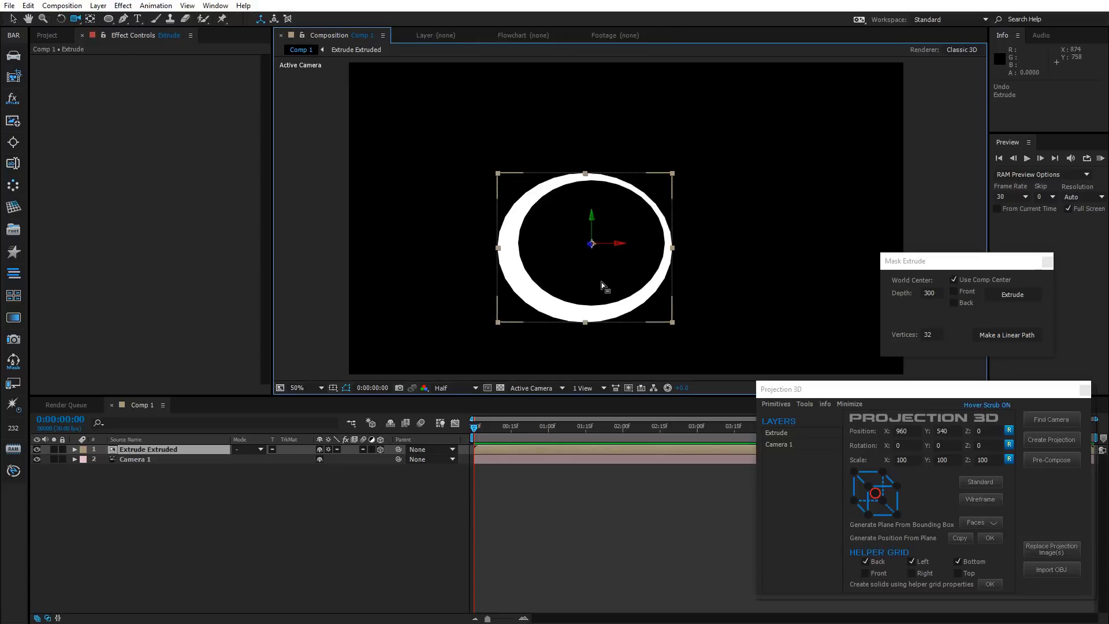
# - Disable Use Comp Center and extrude the ellipse as a 32-vertex linear path at depth 300
pyautogui.click(964, 281)
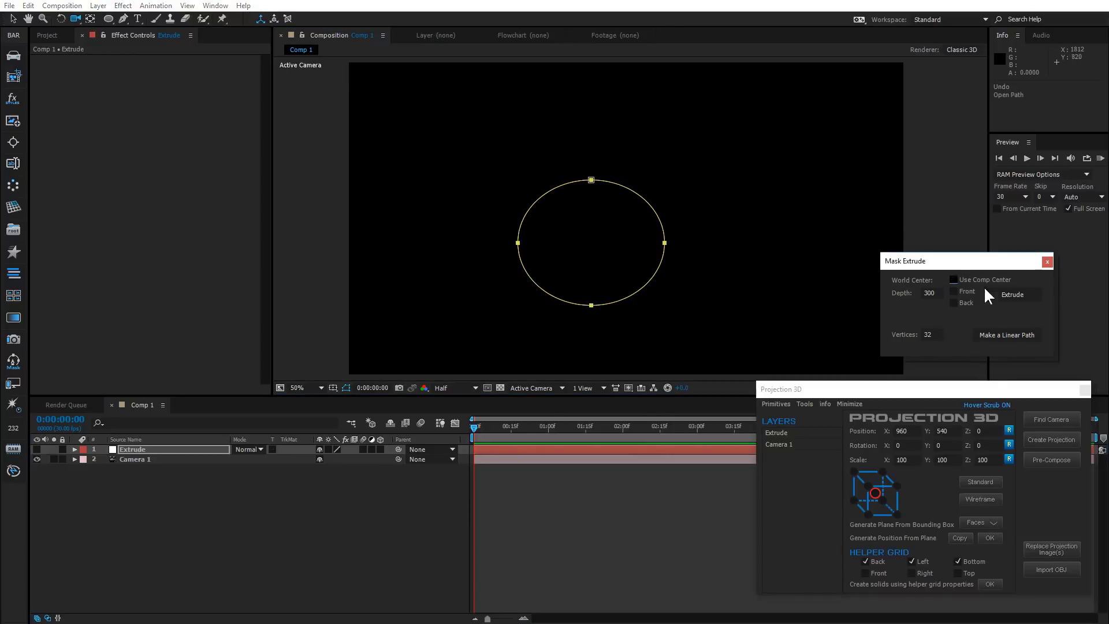
pyautogui.click(1014, 335)
pyautogui.click(1017, 294)
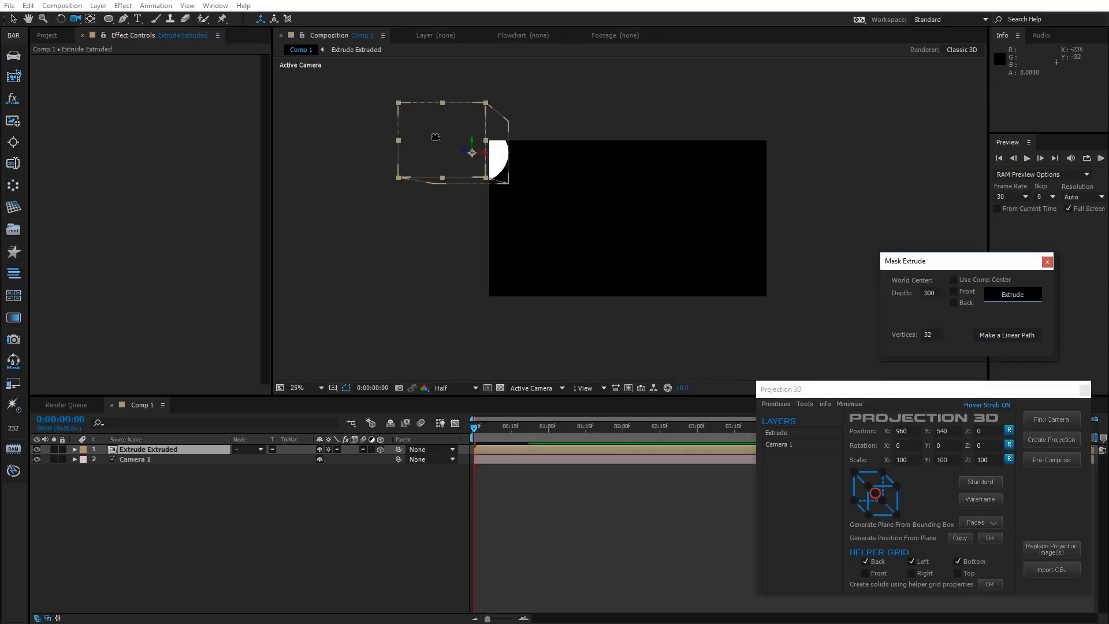
# - Create a camera with helper grid, orbit around the extruded ring, and delete the Camera and Extrude Extruded layers
pyautogui.click(1057, 419)
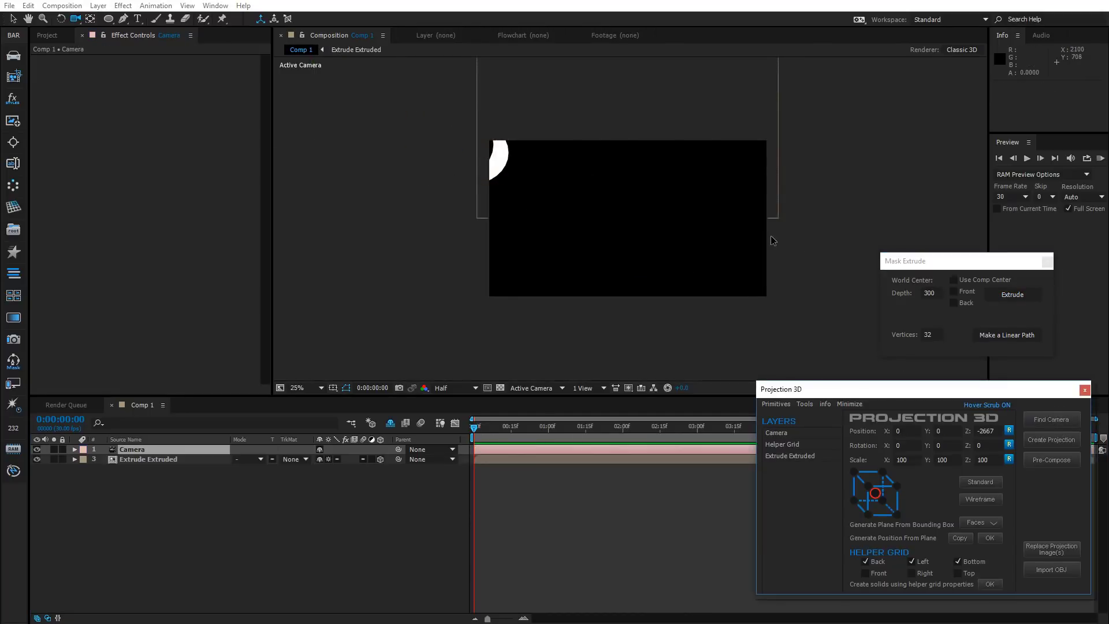
pyautogui.moveTo(652, 221); pyautogui.dragTo(592, 299)
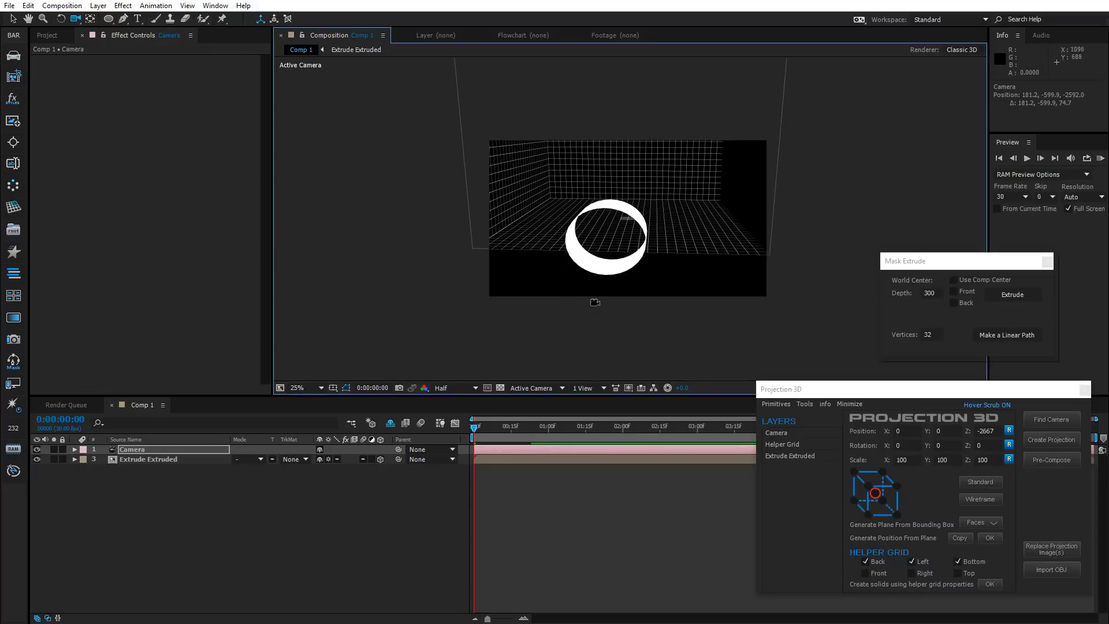
pyautogui.keyDown('shift'); pyautogui.click(145, 460); pyautogui.keyUp('shift')
pyautogui.press('Delete')
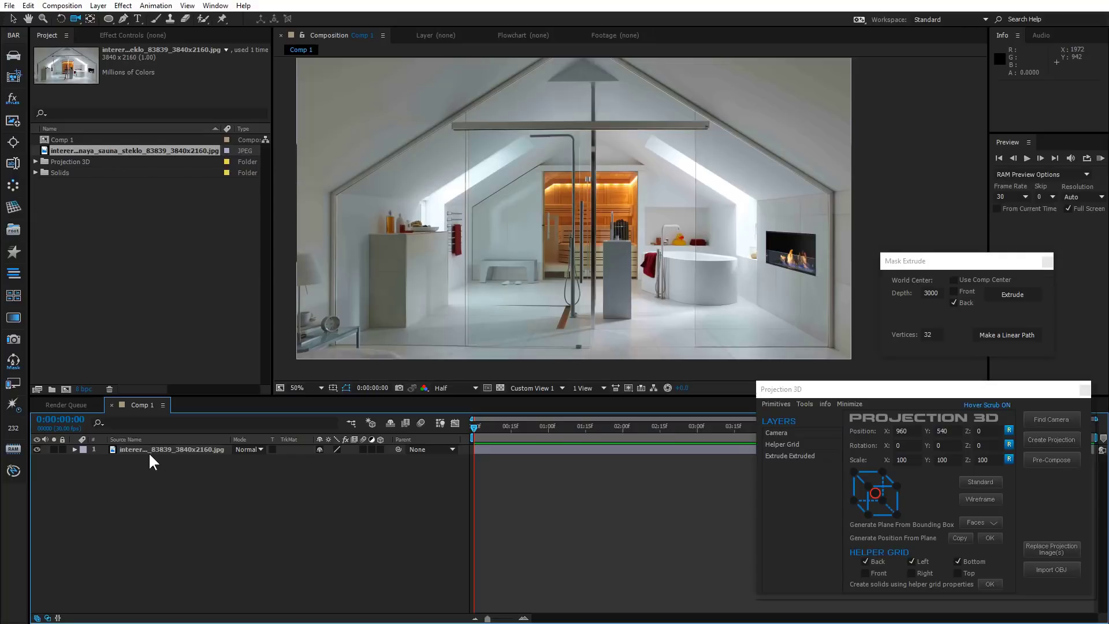
# - Create a camera and helper grid for the interior photo, orbit the grid toward the photo's perspective, and create the projection
pyautogui.click(161, 452)
pyautogui.click(1071, 421)
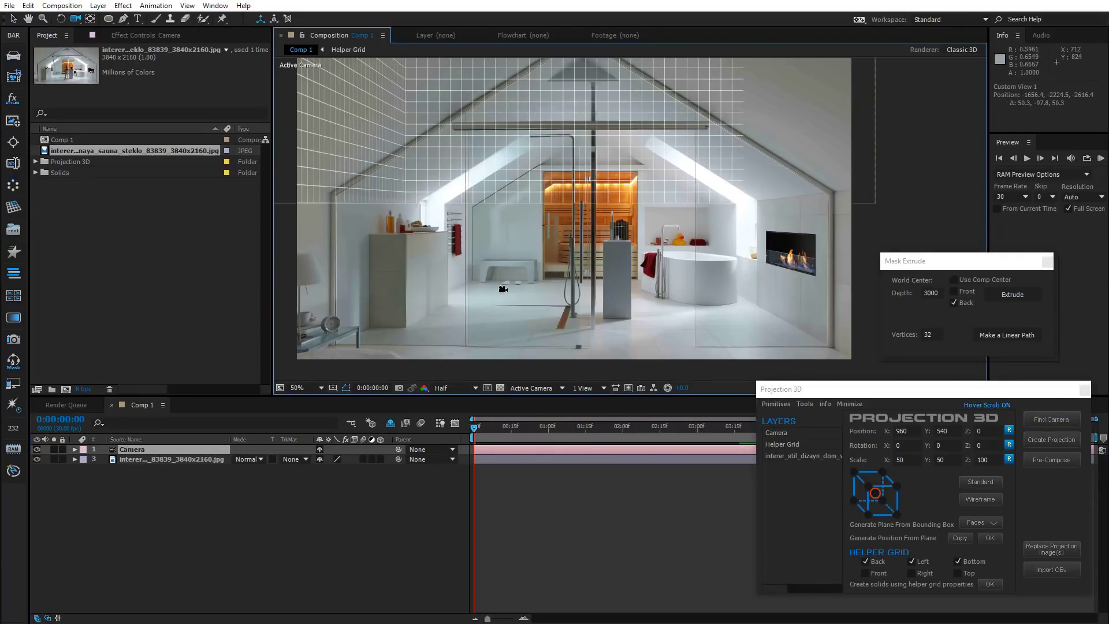
pyautogui.moveTo(474, 226); pyautogui.dragTo(543, 313)
pyautogui.moveTo(199, 509); pyautogui.dragTo(185, 448)
pyautogui.click(1036, 440)
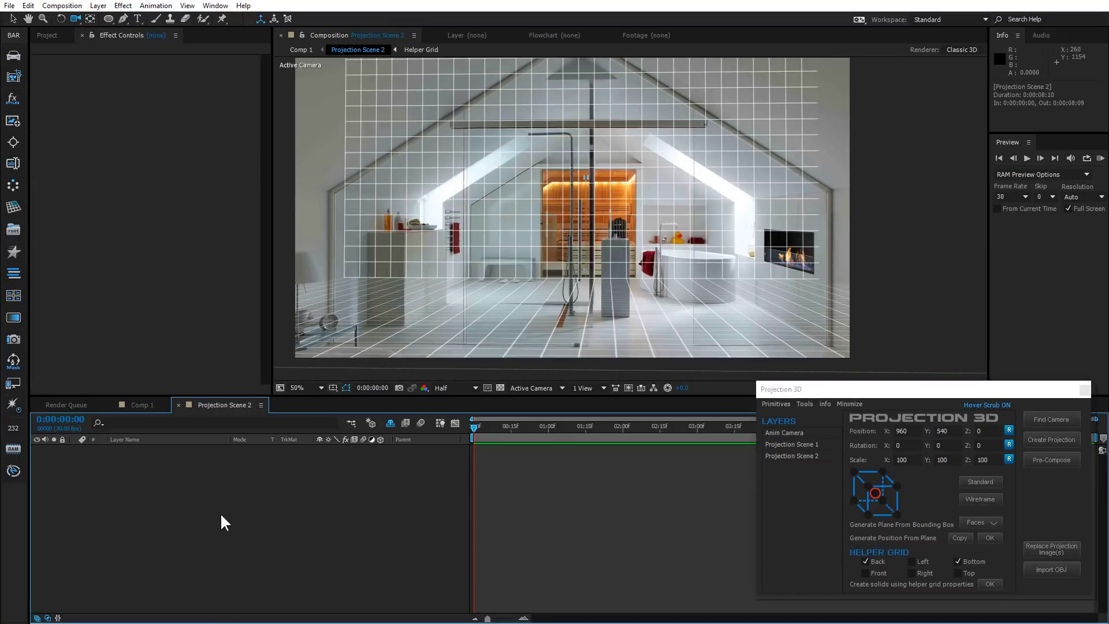
# - Add a new solid named Extrude to Projection Scene 2 and hide it
pyautogui.rightClick(237, 470)
pyautogui.moveTo(268, 477)
pyautogui.click(419, 500)
pyautogui.write('Extrude')
pyautogui.click(272, 576)
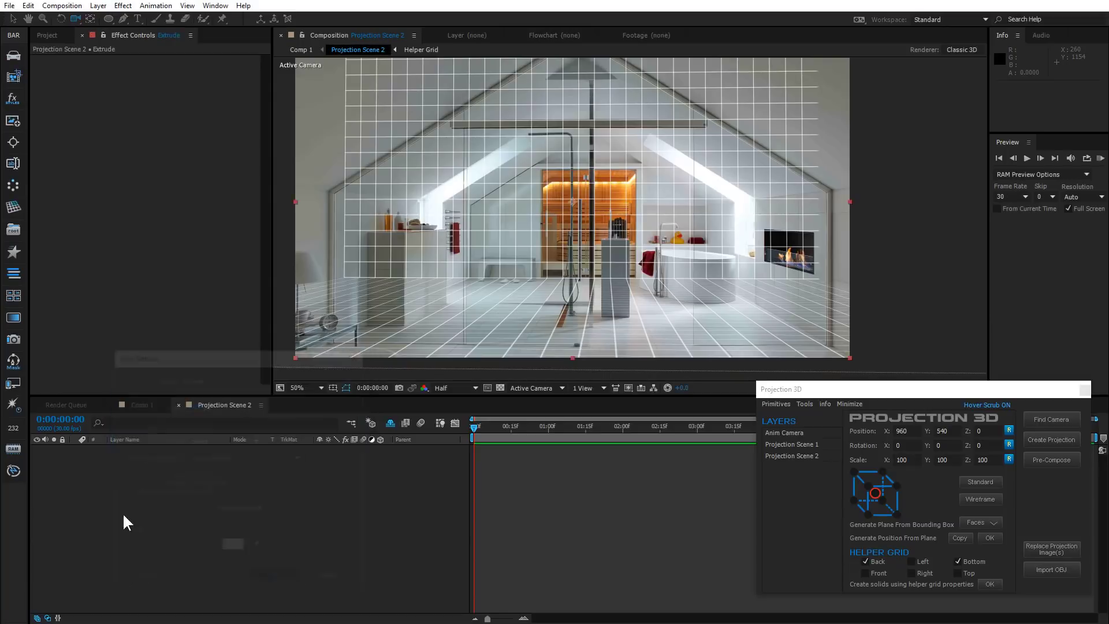
pyautogui.click(36, 449)
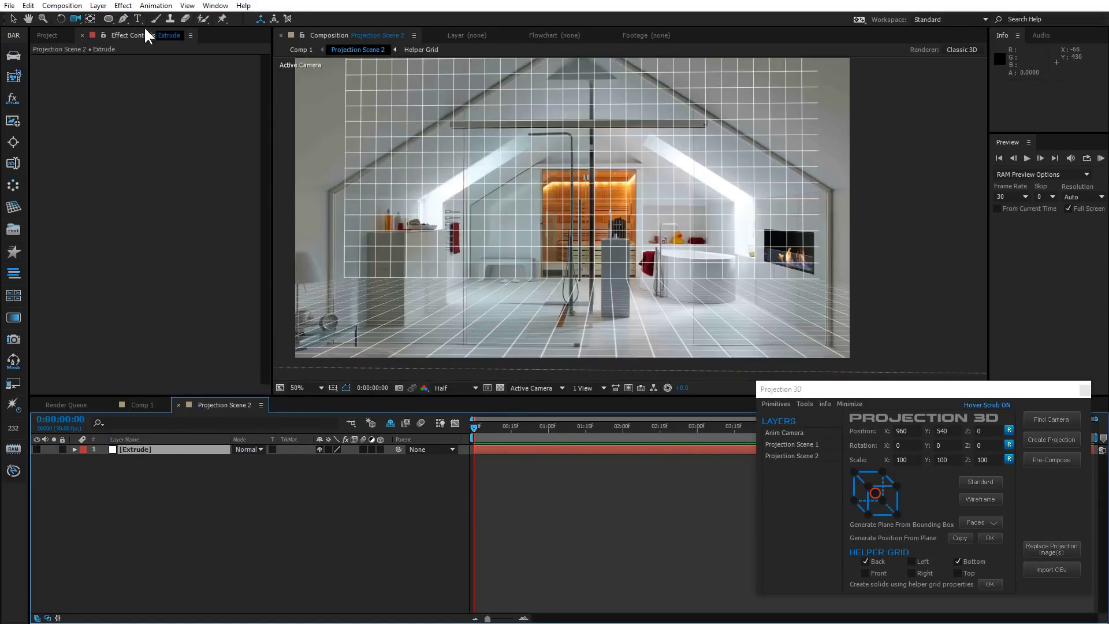
# - Draw a rectangular mask about 822 by 262 px over the back wall and raise a new vertex on its upper edge to the roof peak
pyautogui.click(109, 19)
pyautogui.click(156, 19)
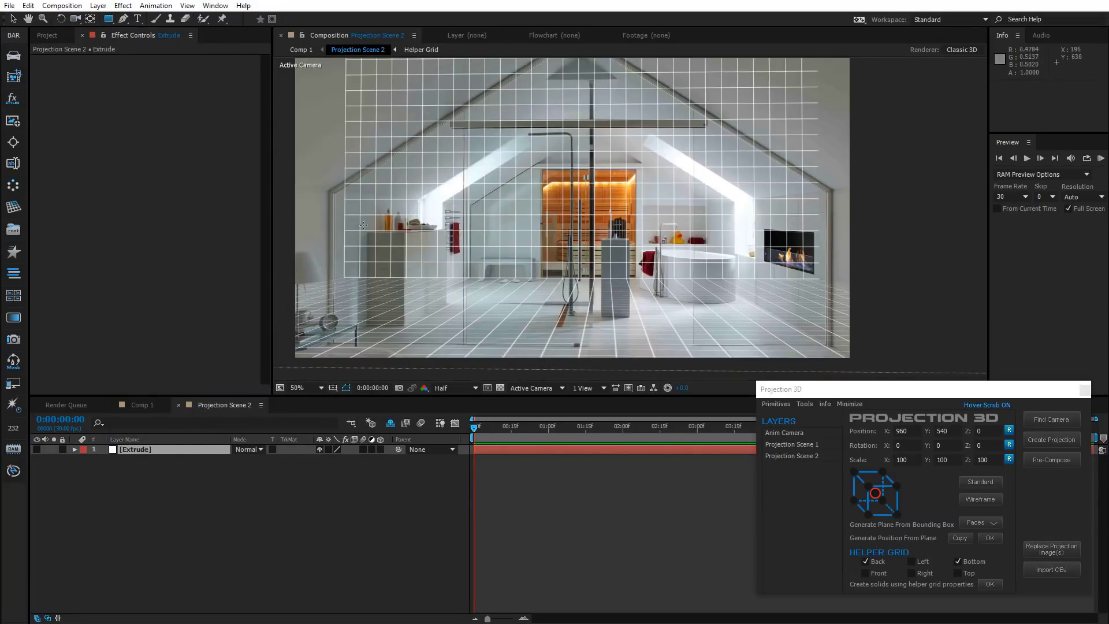
pyautogui.moveTo(471, 206)
pyautogui.mouseDown()
pyautogui.moveTo(640, 281)
pyautogui.moveTo(707, 281)
pyautogui.mouseUp()
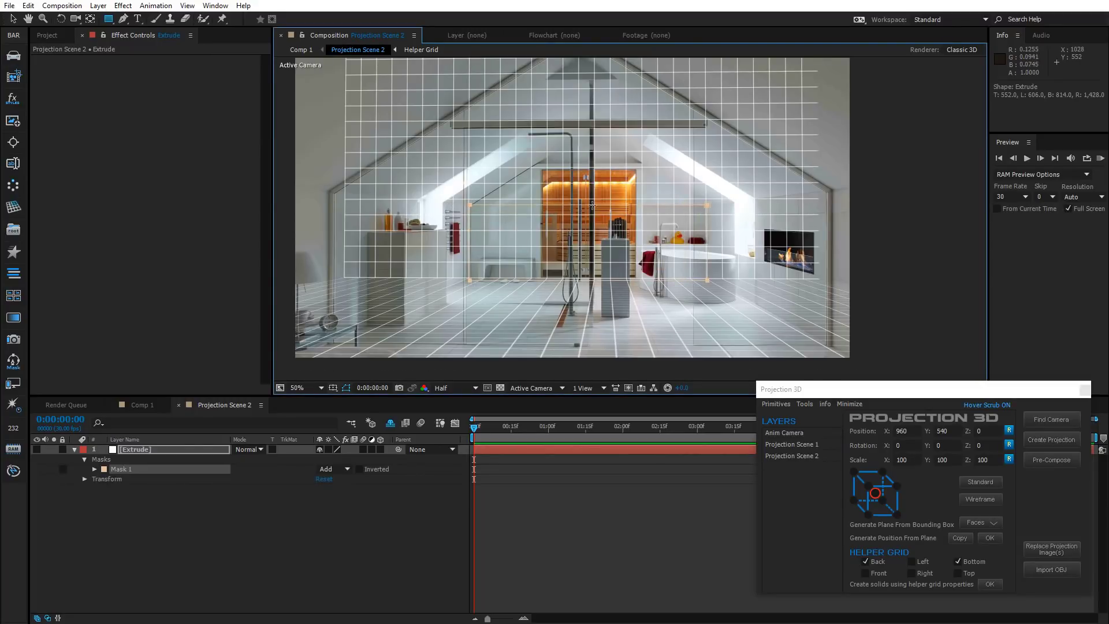
pyautogui.press('v')
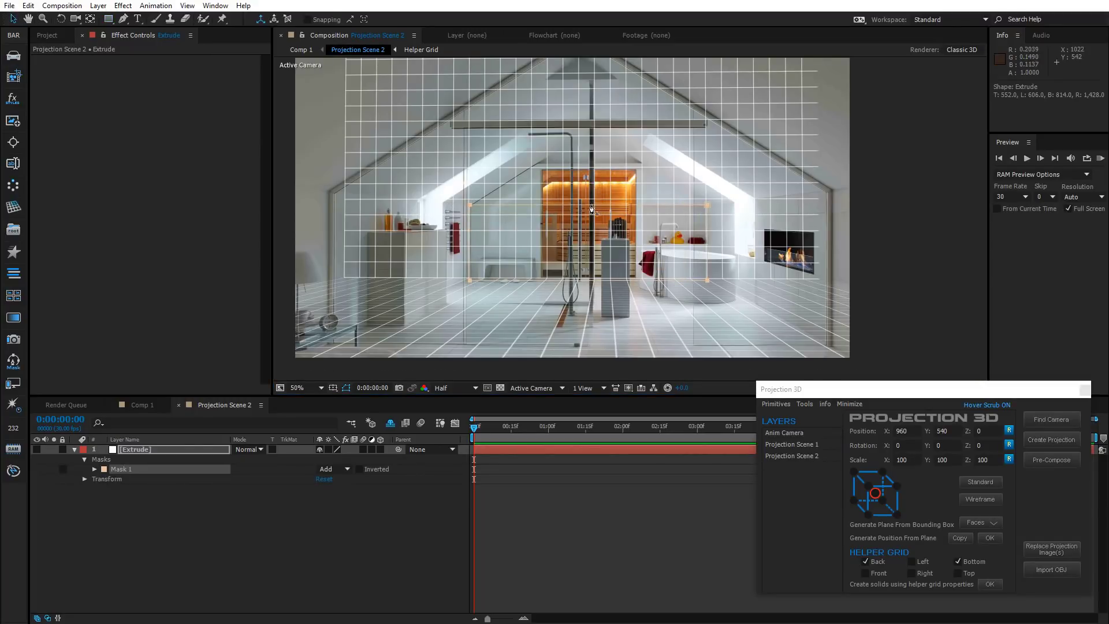
pyautogui.click(593, 211)
pyautogui.moveTo(592, 151); pyautogui.dragTo(590, 129)
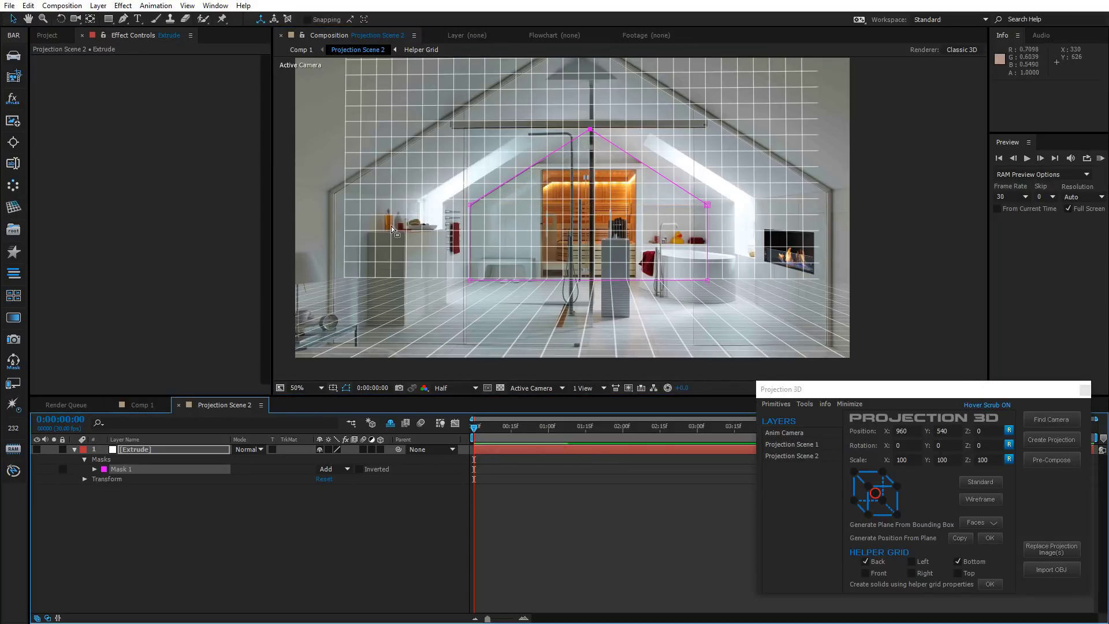
# - Extrude the house-shaped mask at a depth of 3000 with only the Back face enabled
pyautogui.scroll(1, 505, 351)
pyautogui.moveTo(505, 351)
pyautogui.mouseDown()
pyautogui.moveTo(532, 327)
pyautogui.moveTo(483, 351)
pyautogui.mouseUp()
pyautogui.scroll(-1, 531, 327)
pyautogui.click(803, 405)
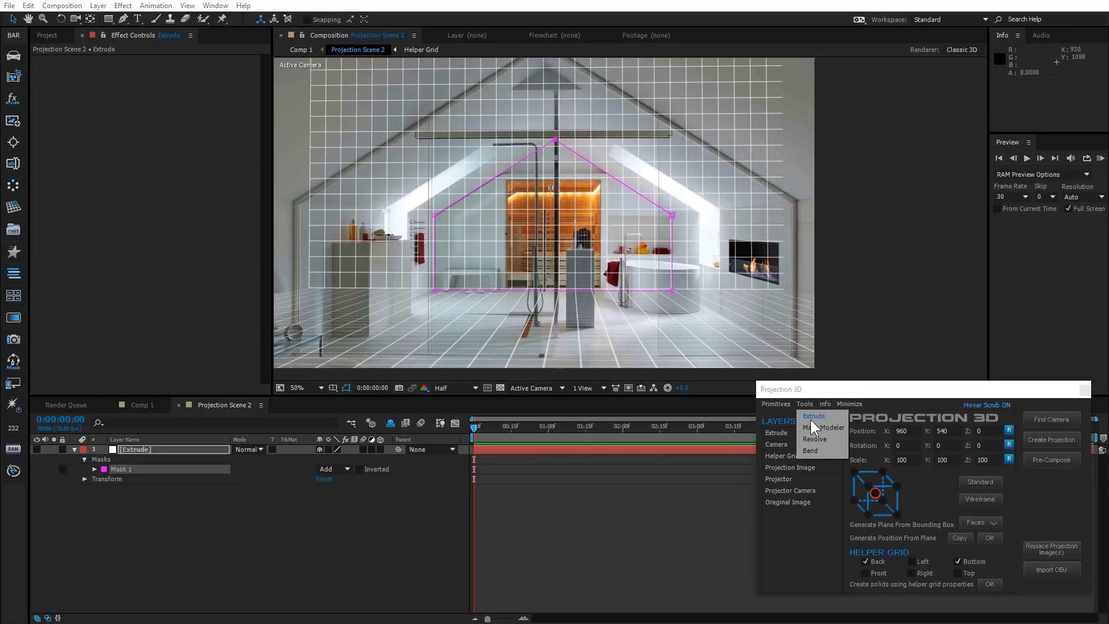
pyautogui.click(812, 423)
pyautogui.moveTo(545, 274); pyautogui.dragTo(731, 373)
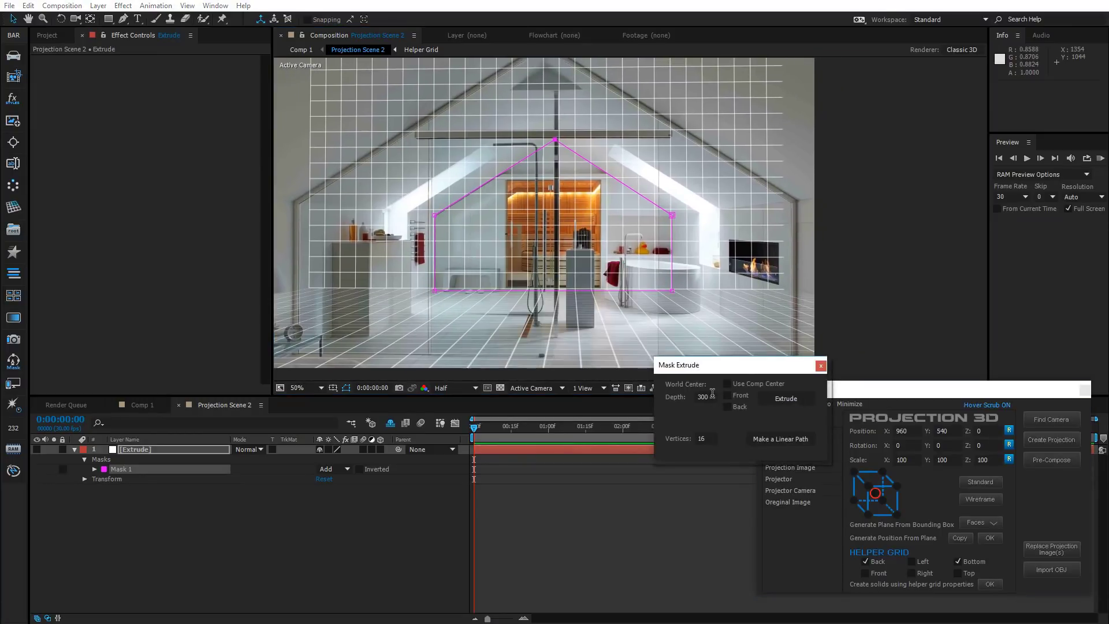
pyautogui.click(732, 407)
pyautogui.click(781, 397)
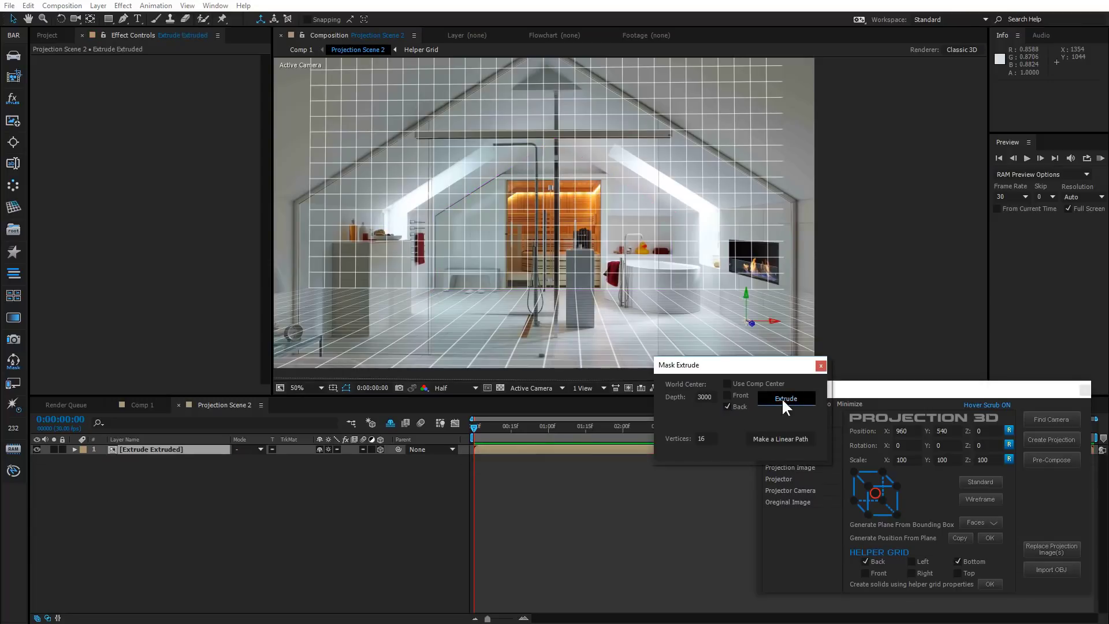
pyautogui.moveTo(750, 365); pyautogui.dragTo(963, 288)
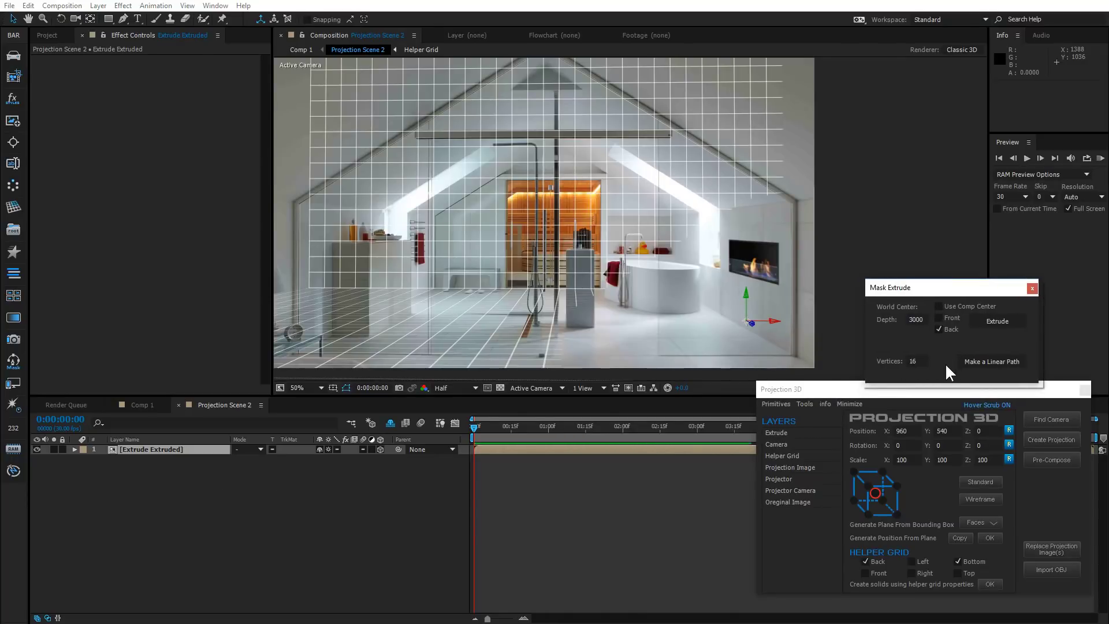
# - Move the extruded room's anchor point to its lower-left back corner and add a Plane primitive
pyautogui.click(855, 500)
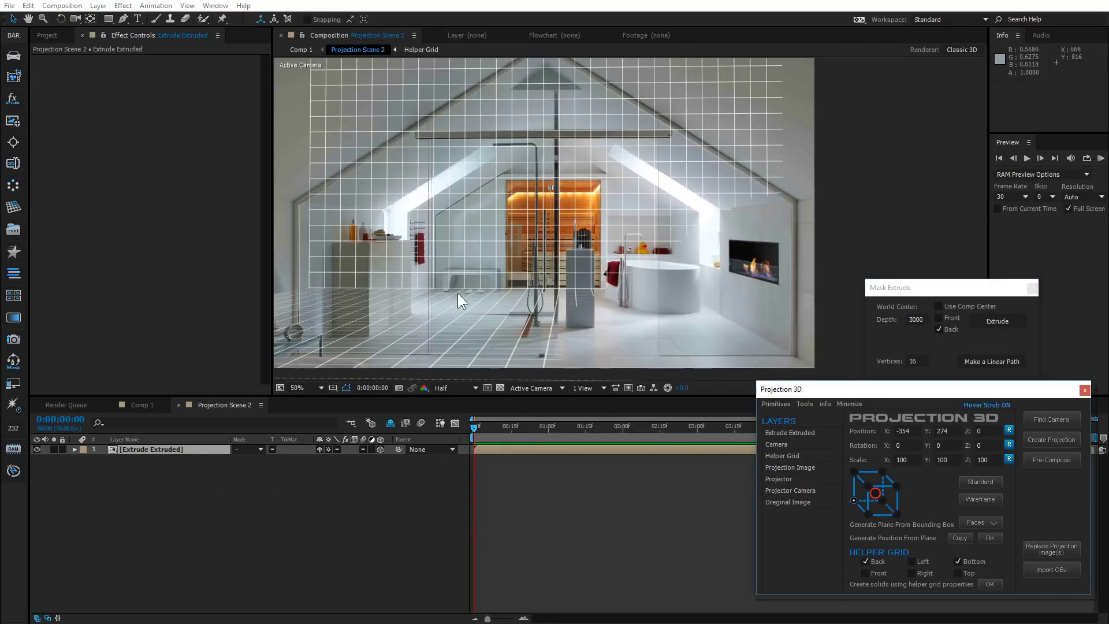
pyautogui.click(786, 406)
pyautogui.click(806, 418)
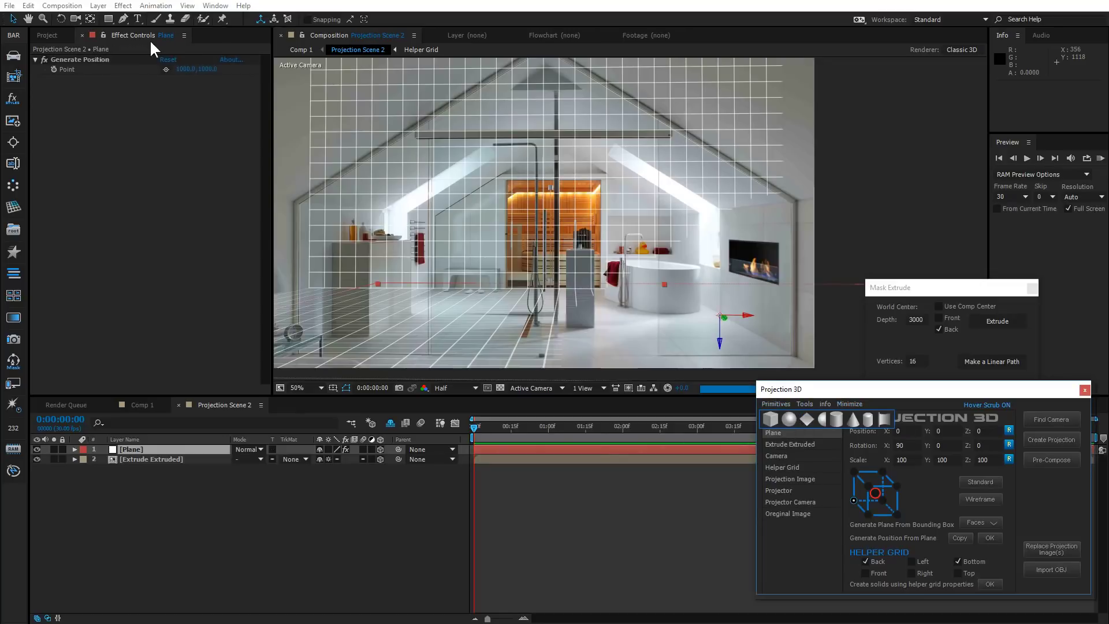
# - Place the plane's Generate Position point at the back wall's lower-left floor corner and copy that position onto the Extrude Extruded layer
pyautogui.click(166, 69)
pyautogui.click(467, 308)
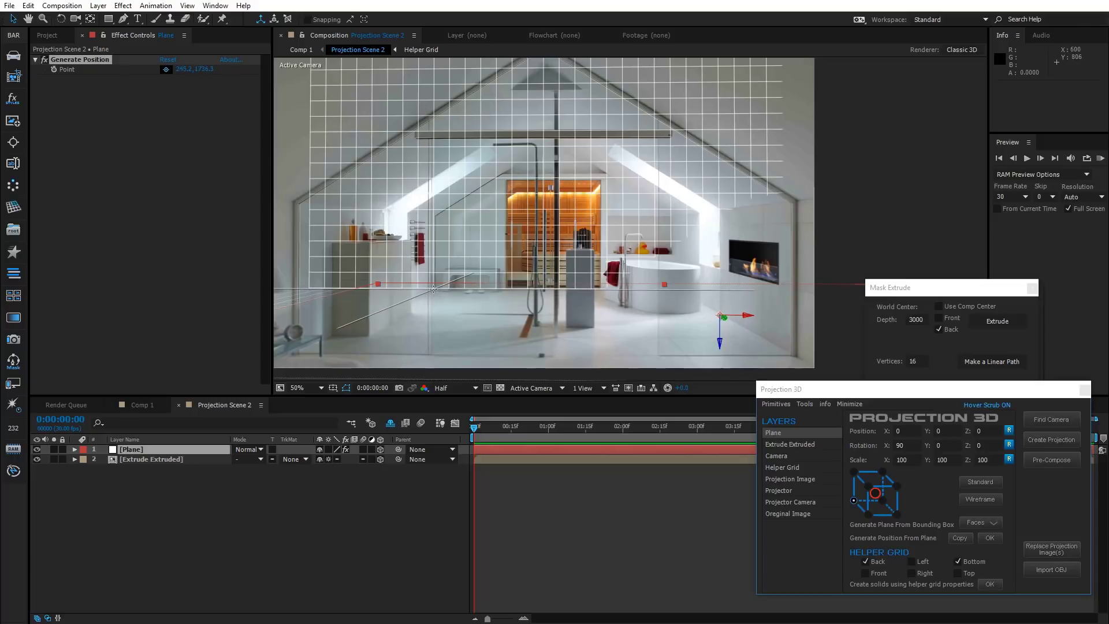
pyautogui.click(433, 288)
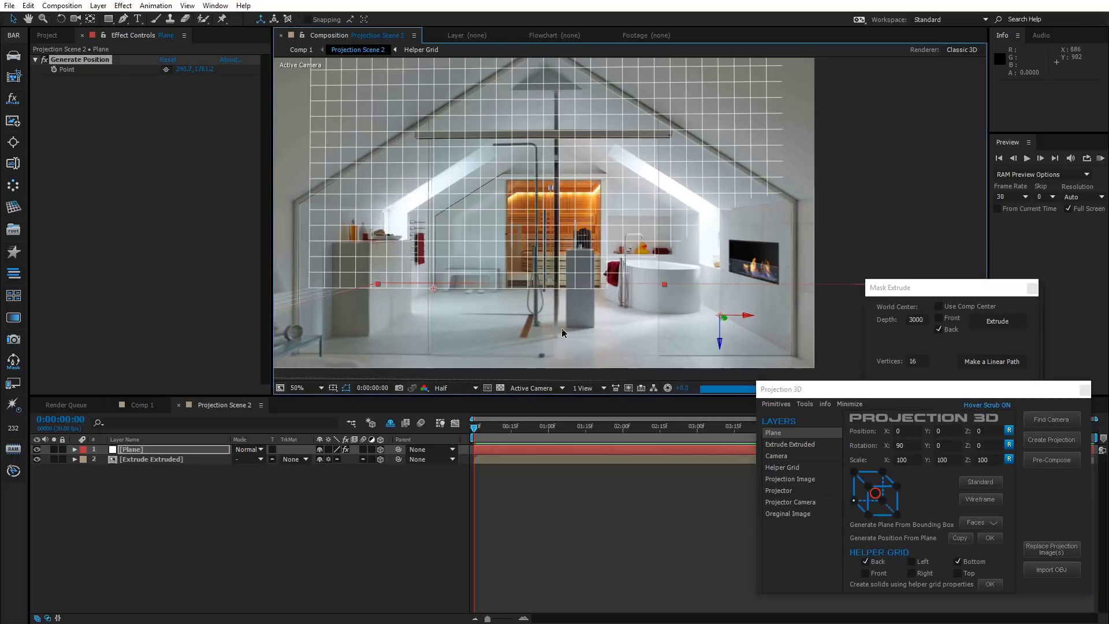
pyautogui.click(958, 537)
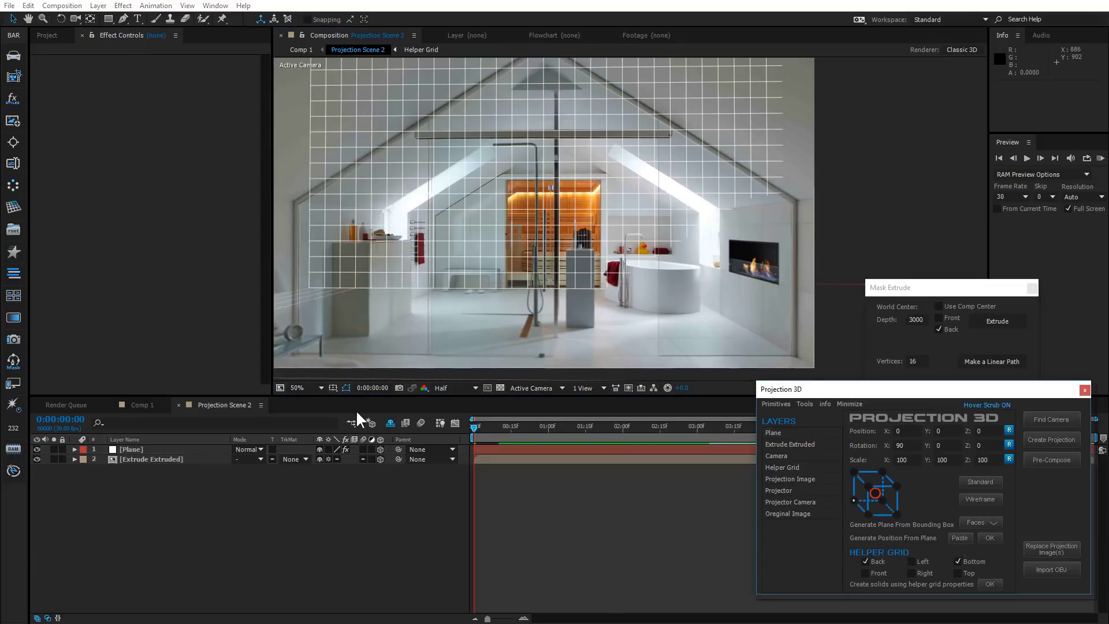
pyautogui.click(145, 461)
pyautogui.click(958, 538)
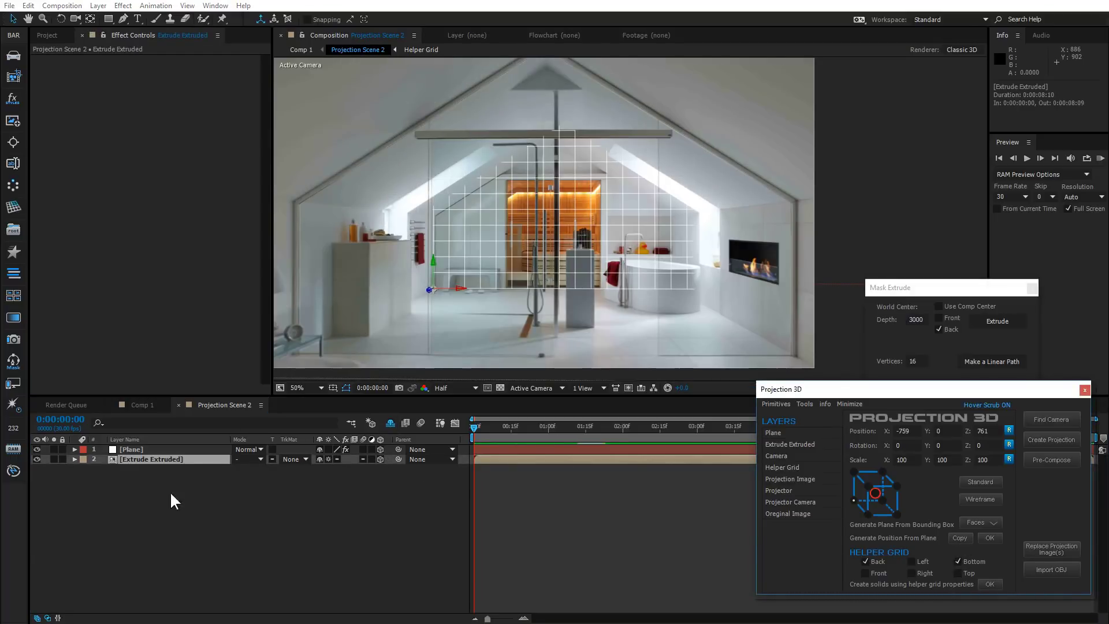
# - Switch the extruded room to wireframe and check its edges against the photo
pyautogui.click(982, 498)
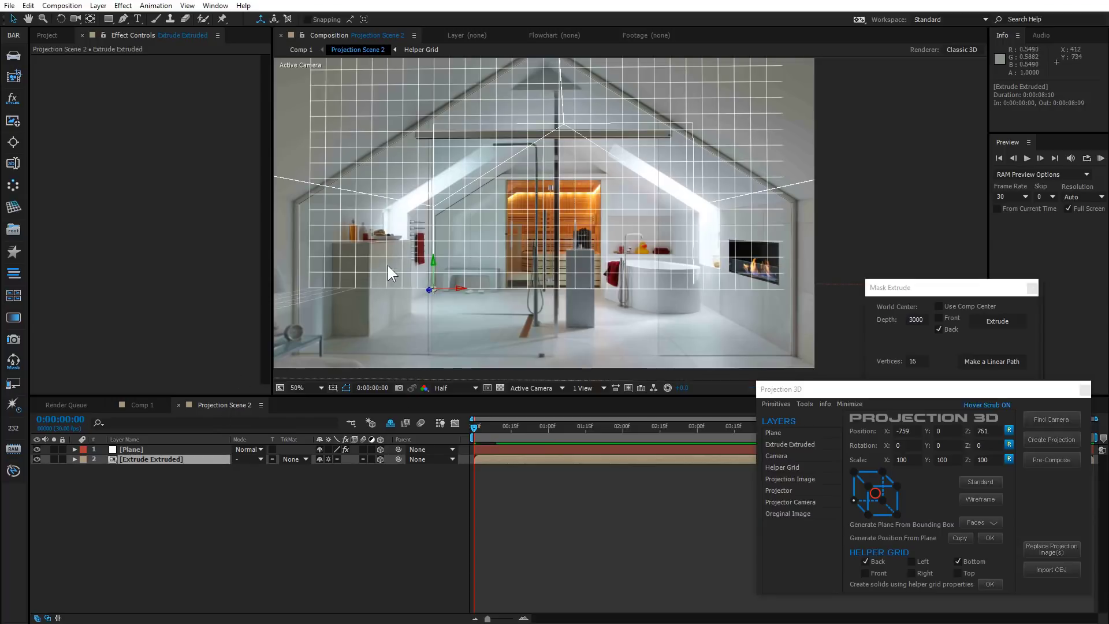
pyautogui.scroll(-2, 439, 249)
pyautogui.scroll(2, 439, 249)
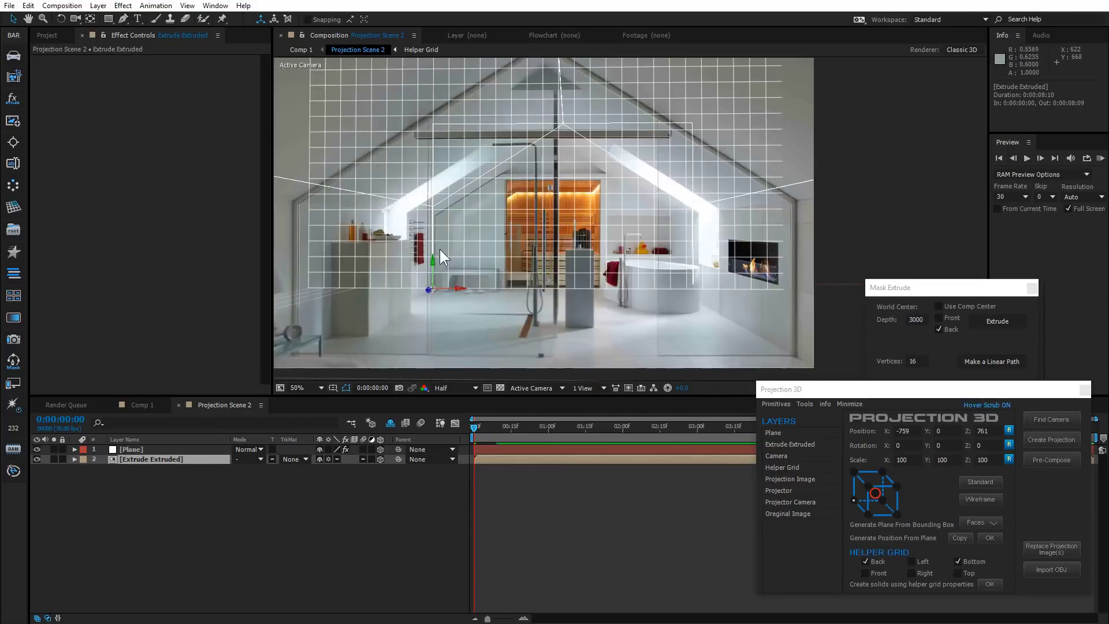
# - Show all timeline layers, isolate the wireframe room briefly to check it, and hide the Helper Grid and Plane layers
pyautogui.click(389, 425)
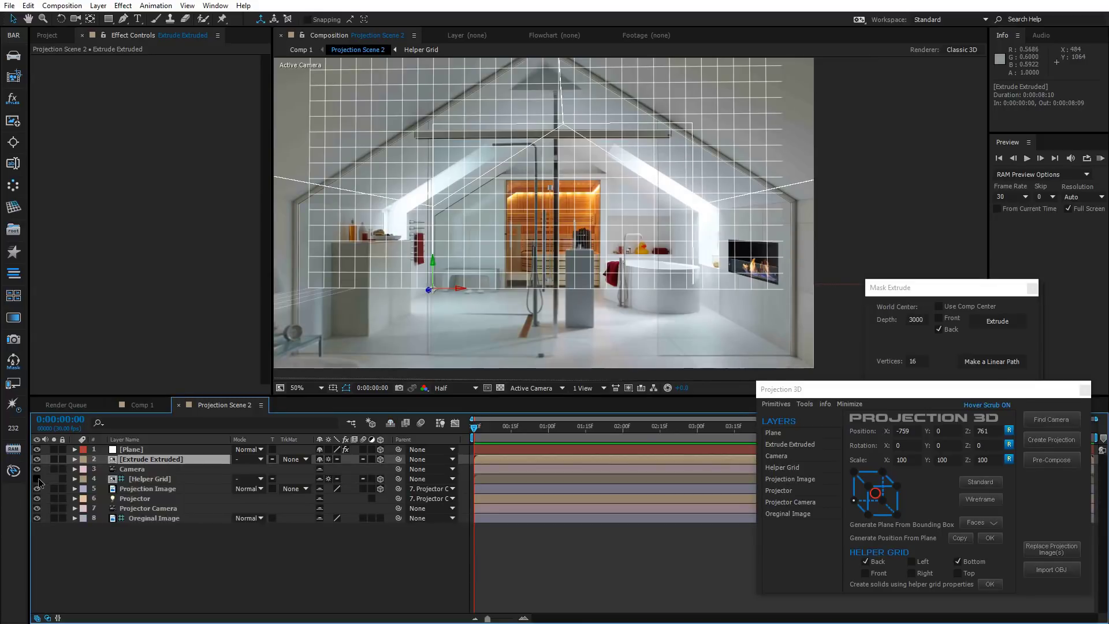
pyautogui.click(37, 479)
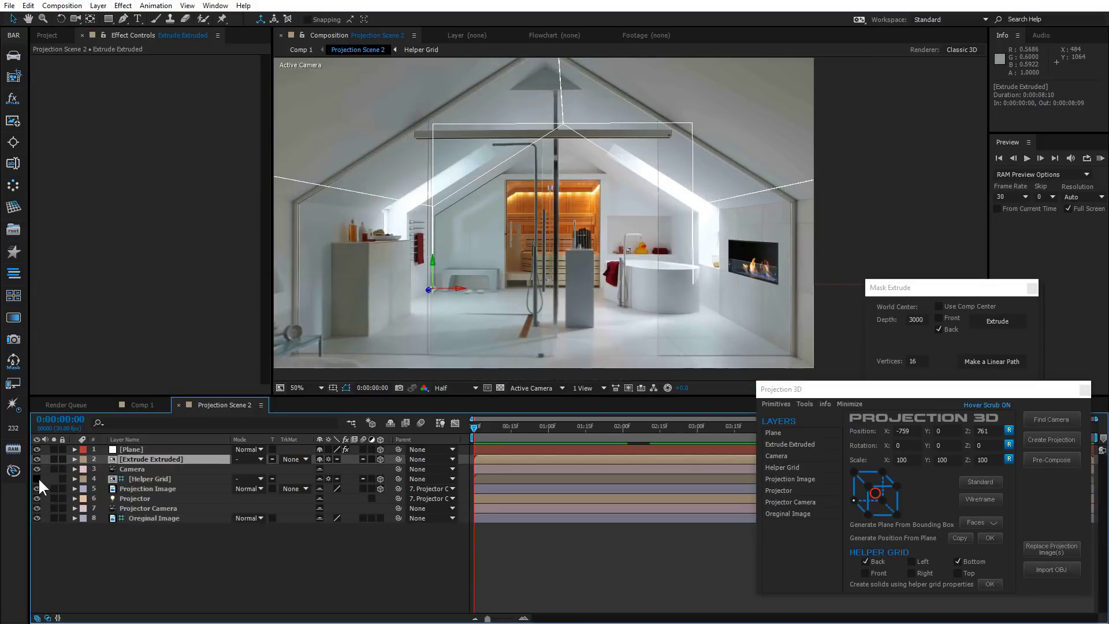
pyautogui.click(54, 458)
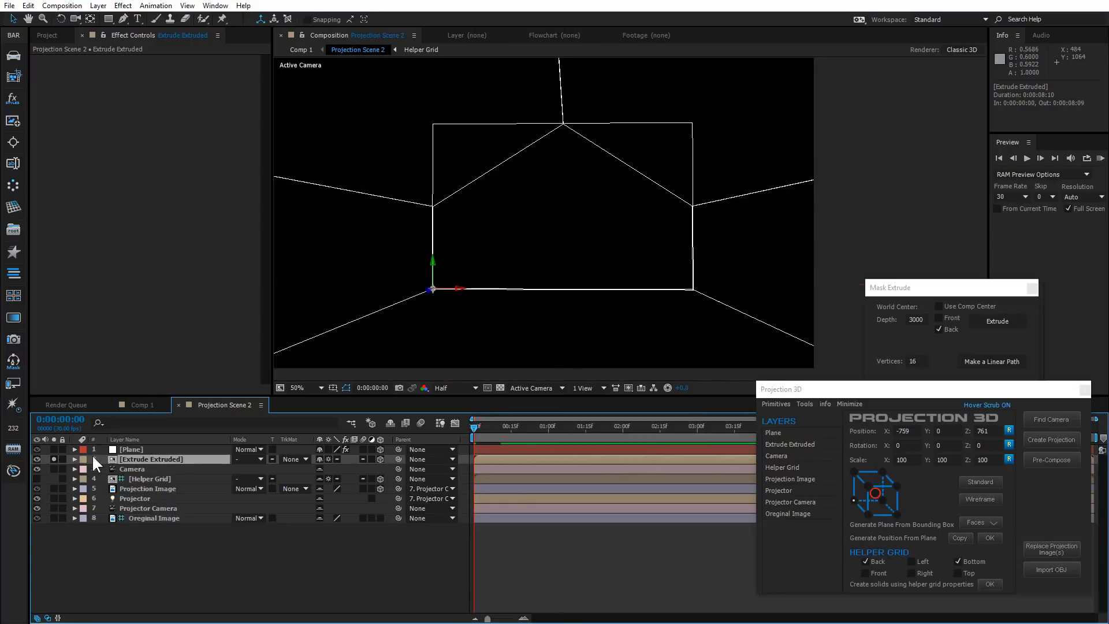
pyautogui.click(56, 459)
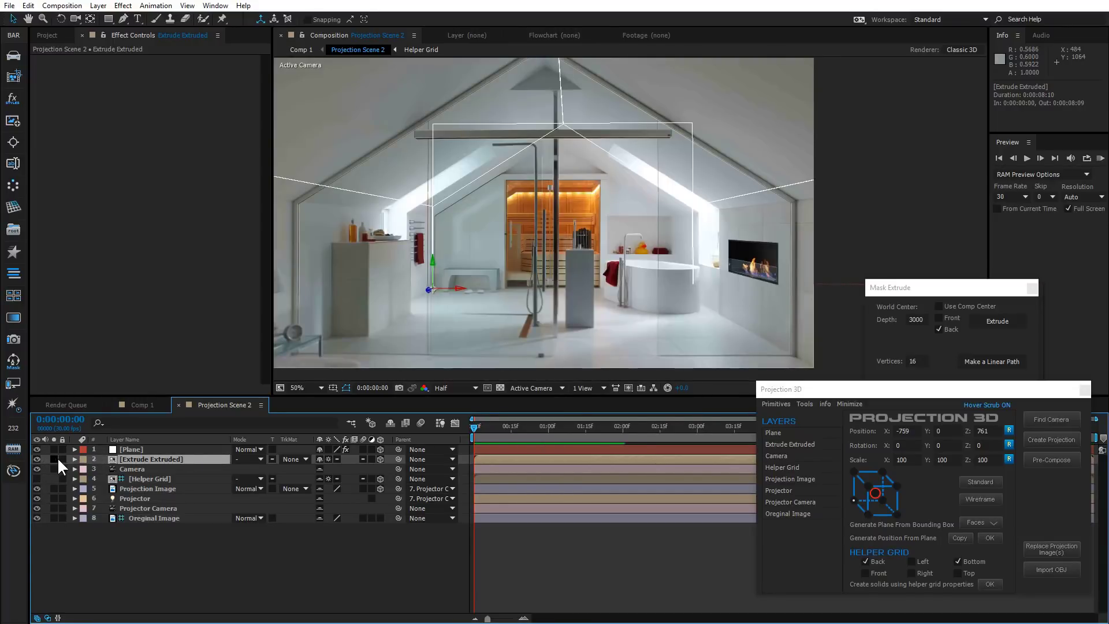
pyautogui.click(36, 449)
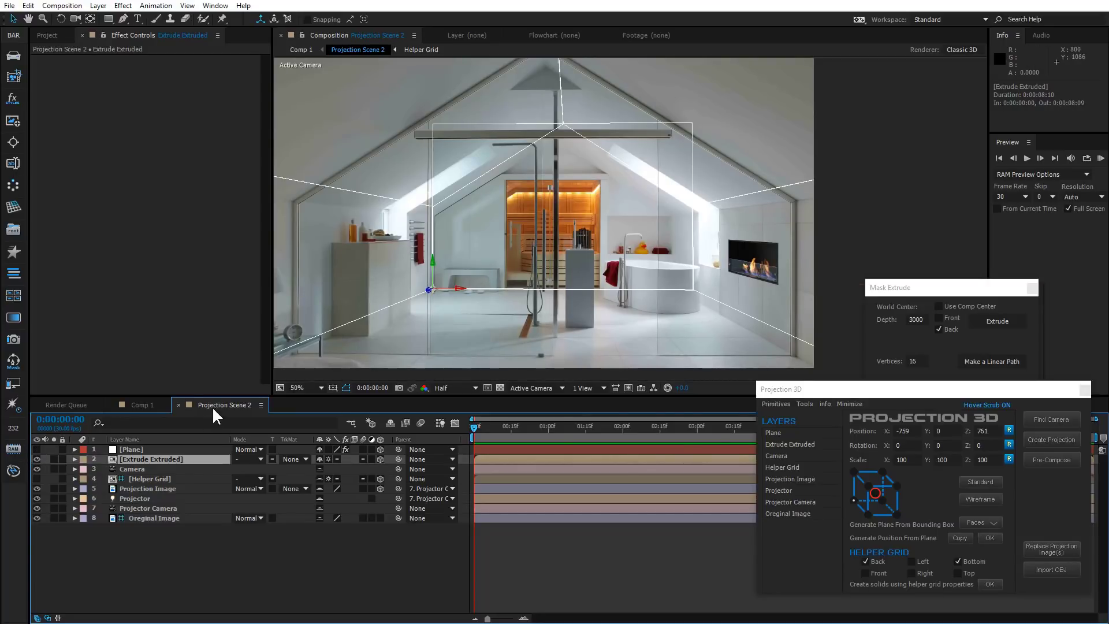
# - Fit the extruded room to the photo with X position about -755, Y rotation -1° and scale 90, 87, 90%
pyautogui.press('s')
pyautogui.moveTo(335, 474); pyautogui.dragTo(330, 469)
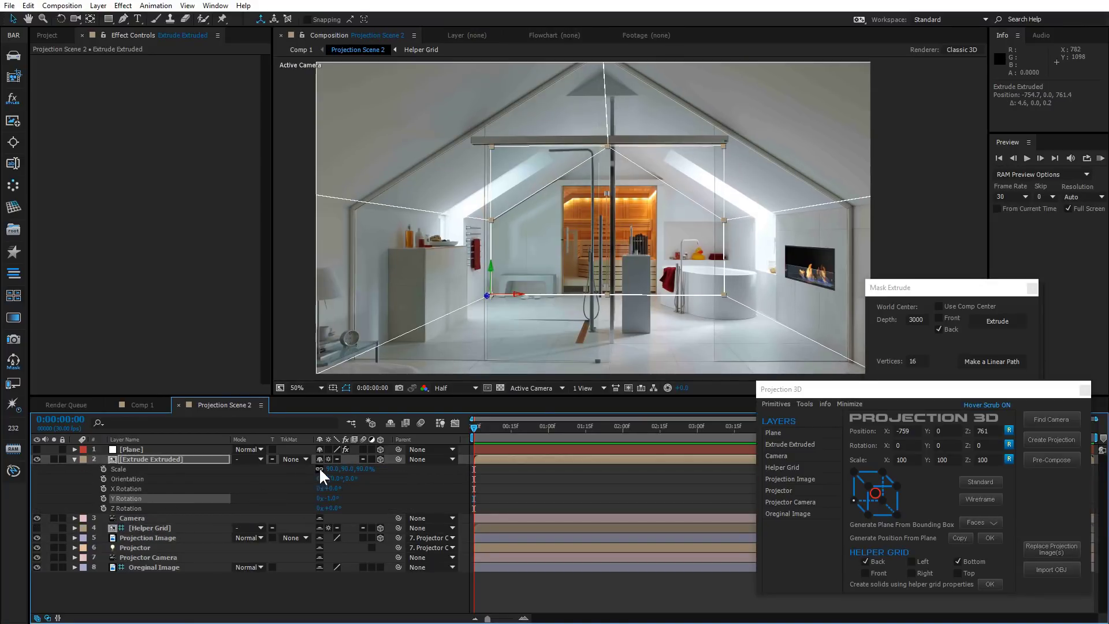
pyautogui.moveTo(346, 470); pyautogui.dragTo(344, 470)
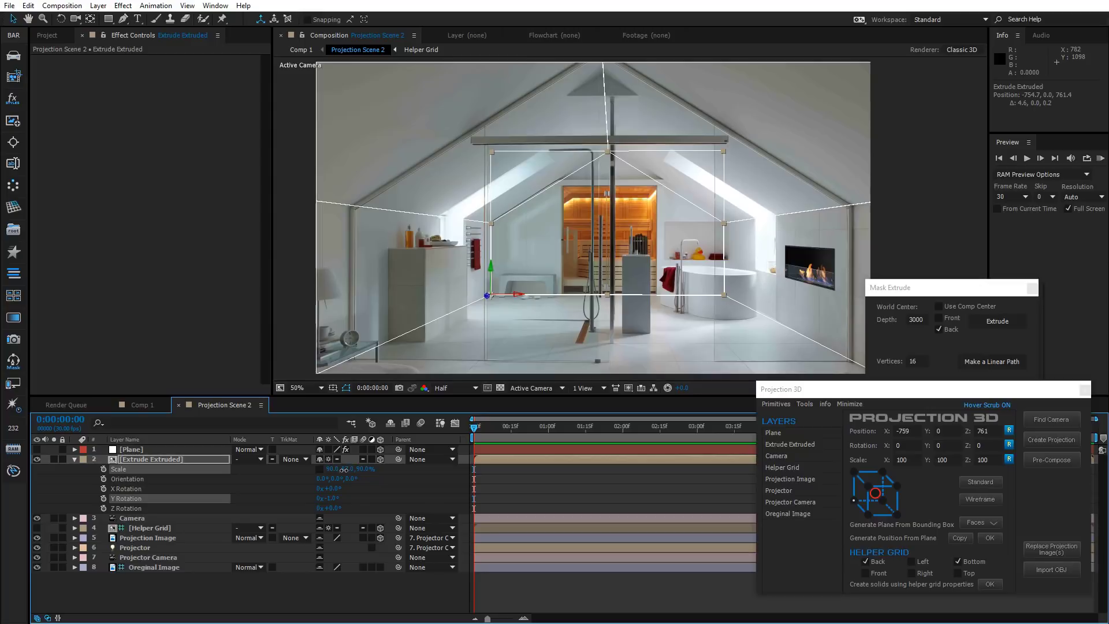
pyautogui.moveTo(344, 471); pyautogui.dragTo(344, 470)
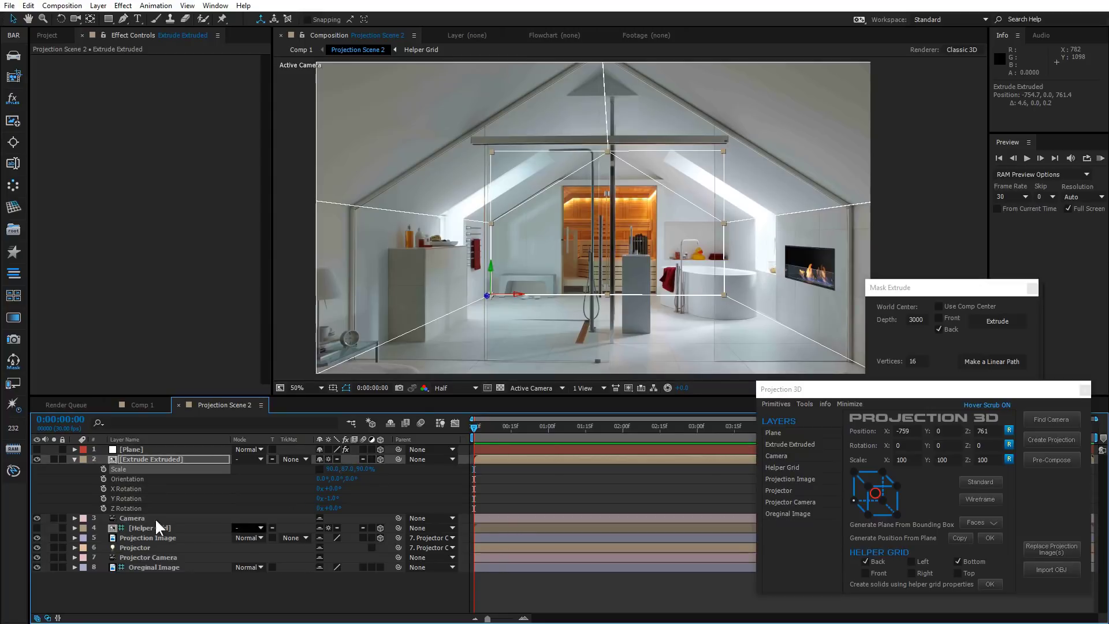
pyautogui.click(75, 460)
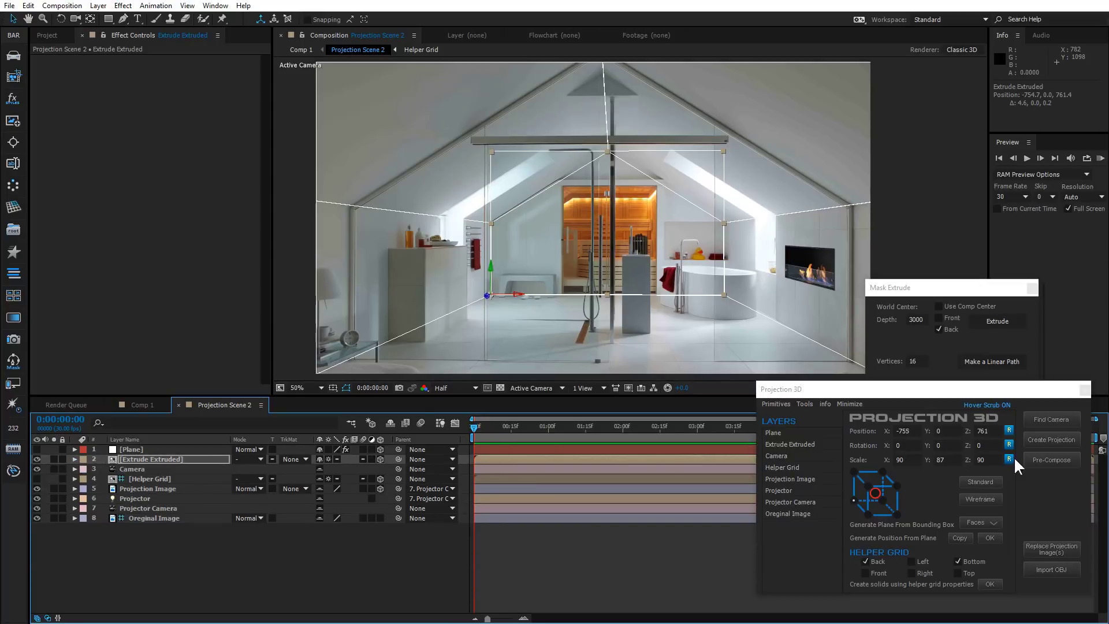
# - Return the room to standard shading and orbit the camera in Comp 1 at quarter resolution to inspect the projection
pyautogui.click(980, 482)
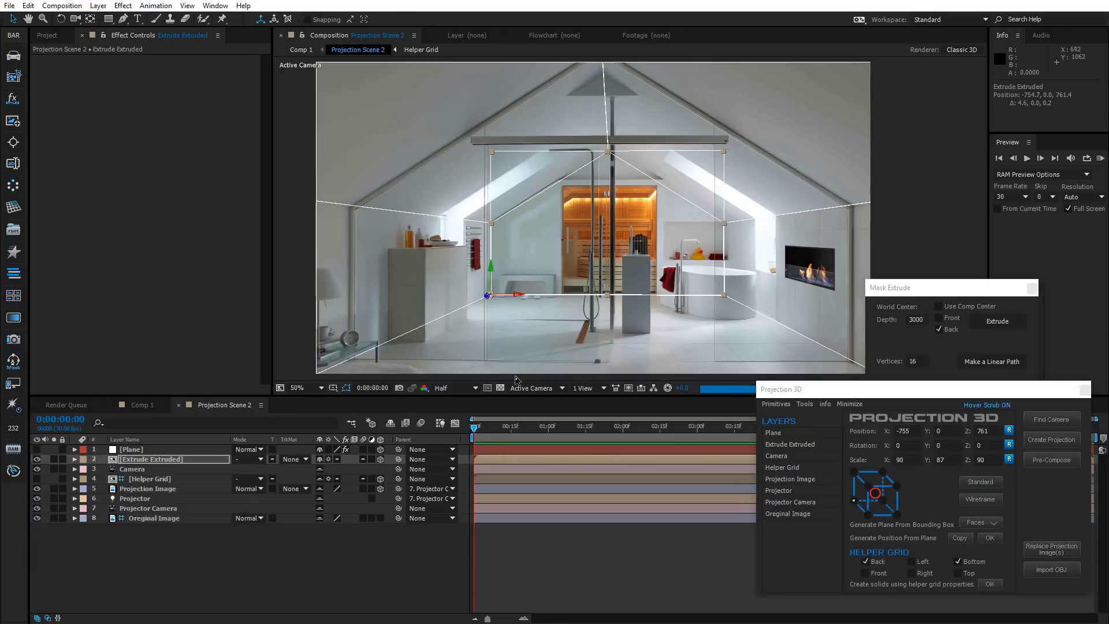
pyautogui.click(143, 405)
pyautogui.click(76, 18)
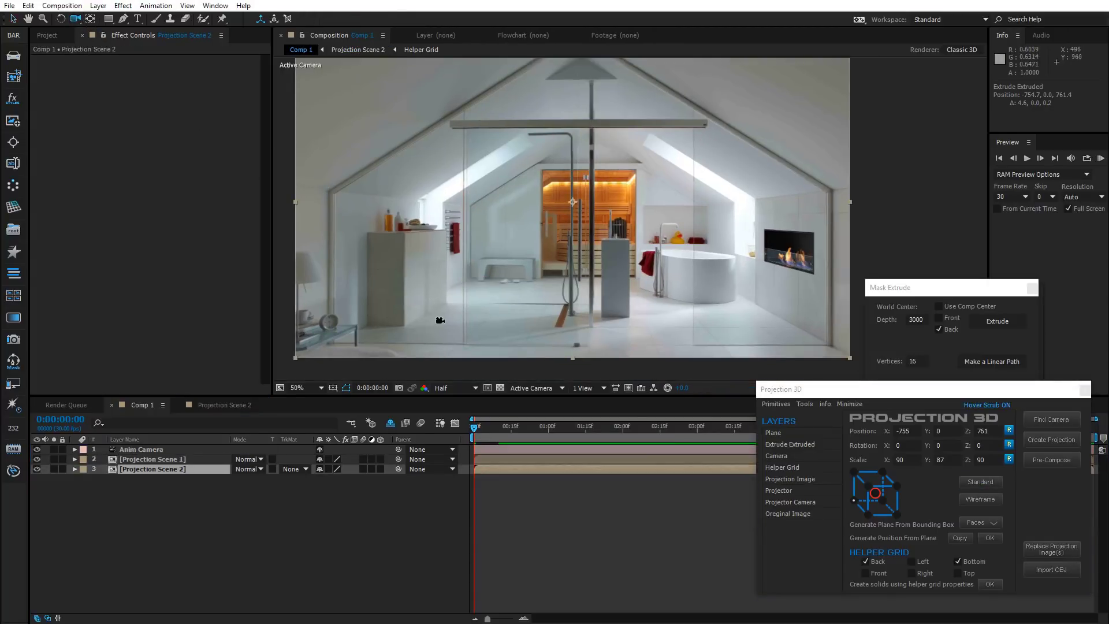
pyautogui.click(439, 390)
pyautogui.click(451, 452)
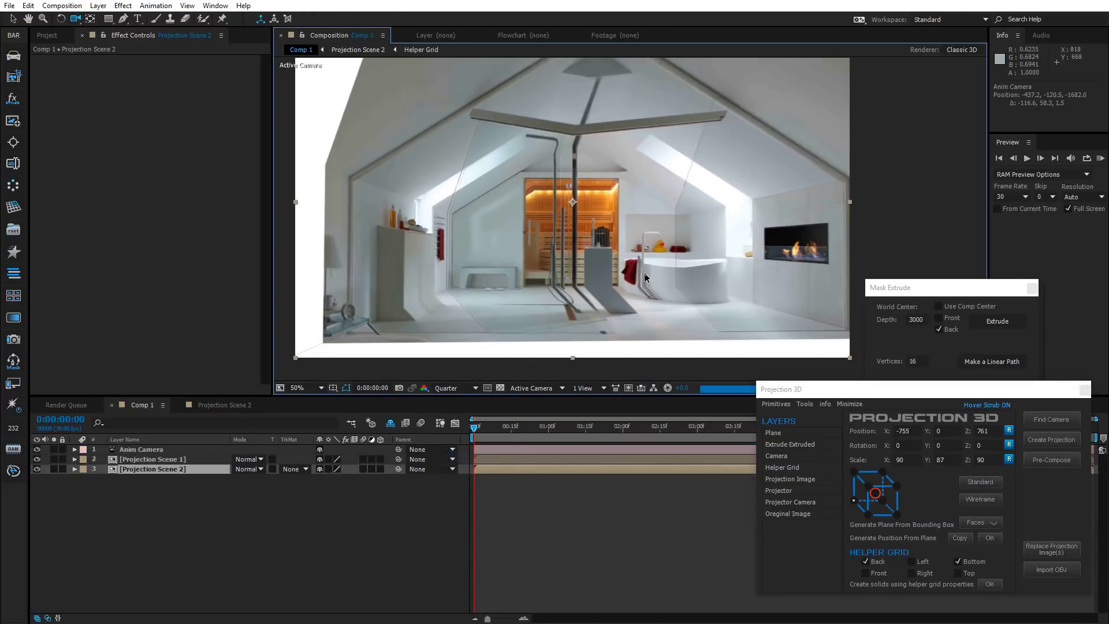
pyautogui.moveTo(644, 305)
pyautogui.mouseDown()
pyautogui.moveTo(649, 294)
pyautogui.moveTo(636, 302)
pyautogui.mouseUp()
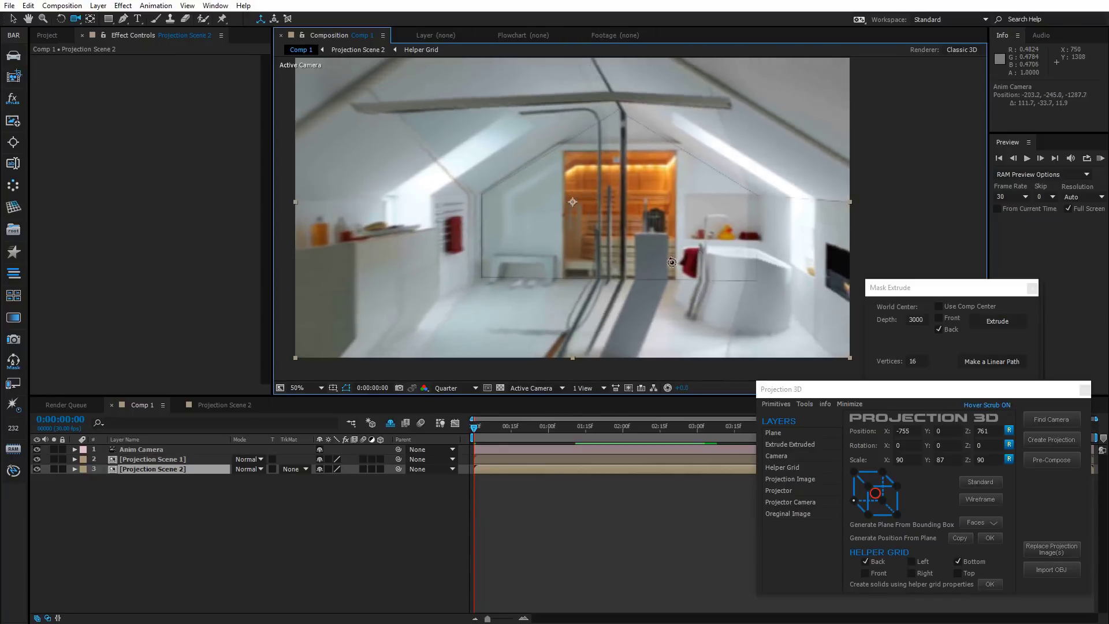
# - Inspect the extruded room from outside using Custom View 1 in Projection Scene 2
pyautogui.click(537, 388)
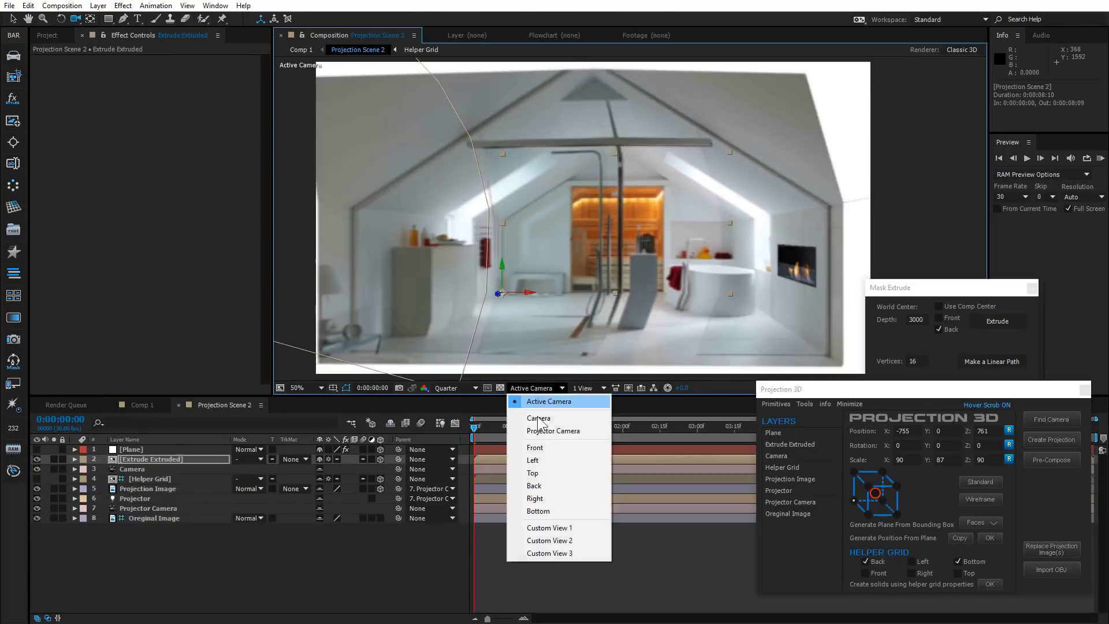
pyautogui.click(548, 528)
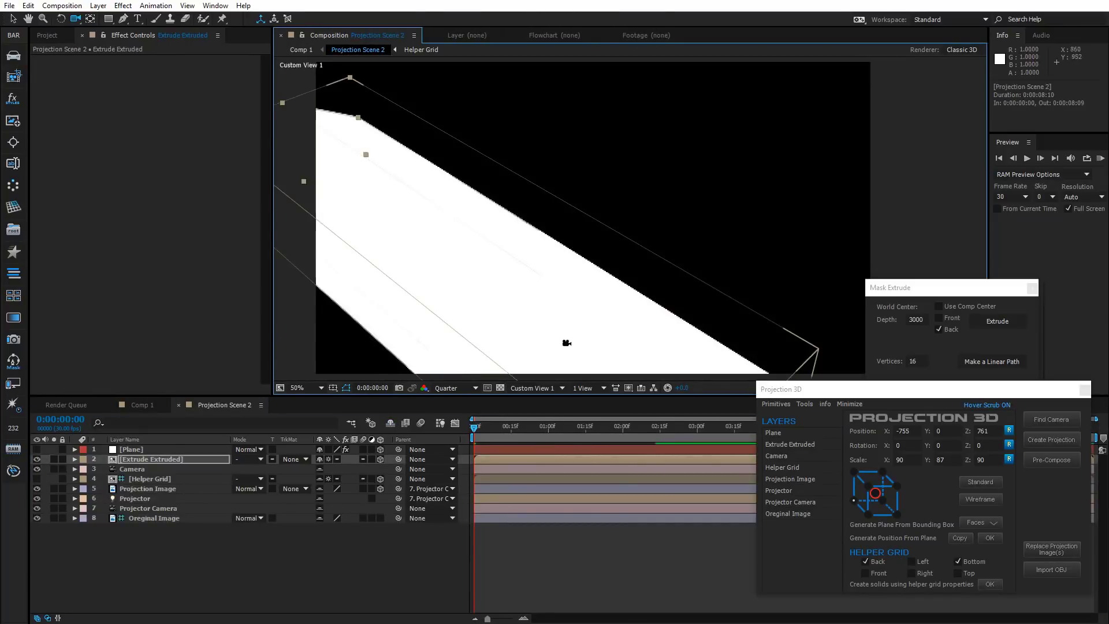
pyautogui.moveTo(560, 327); pyautogui.dragTo(622, 299)
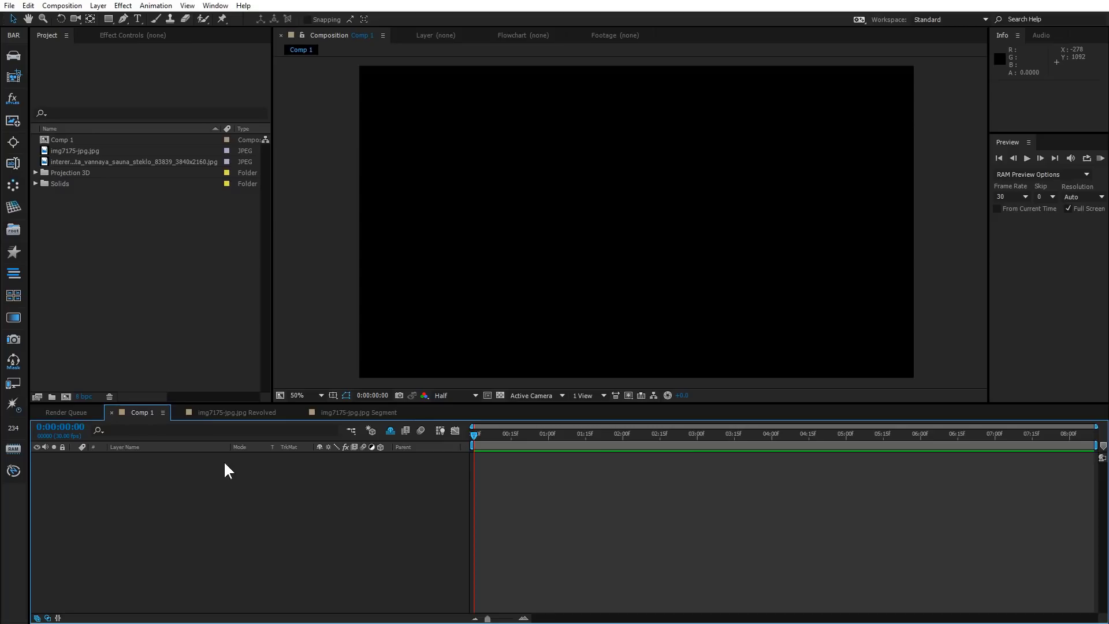
# - Create a white comp-size solid named surface in Comp 1 and hide it
pyautogui.hotkey('ctrl', 'y')
pyautogui.write('surface')
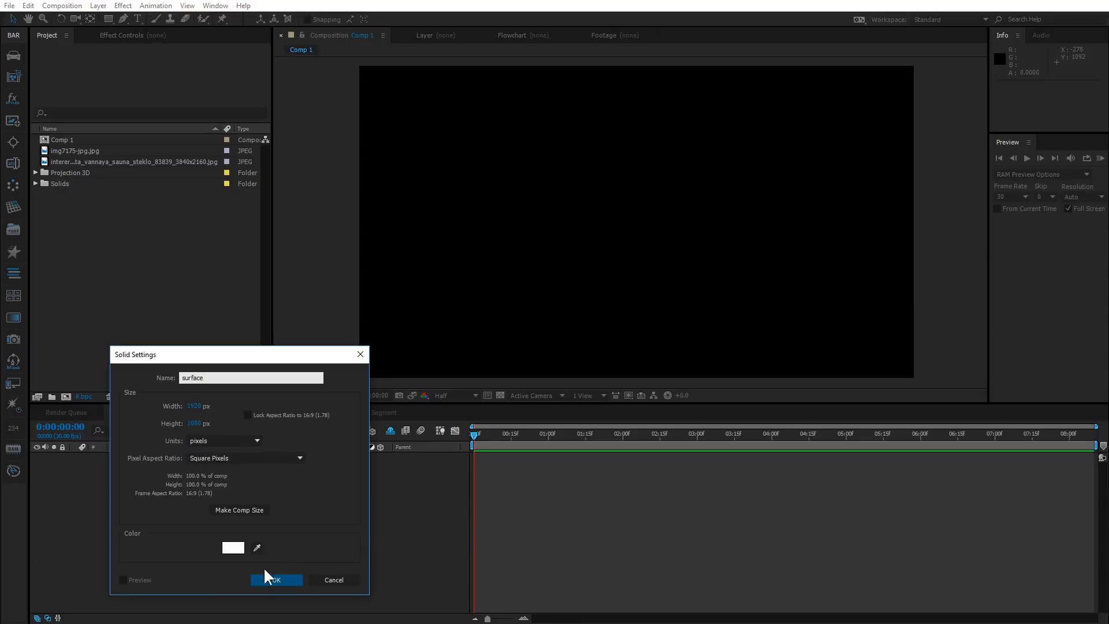
pyautogui.click(275, 580)
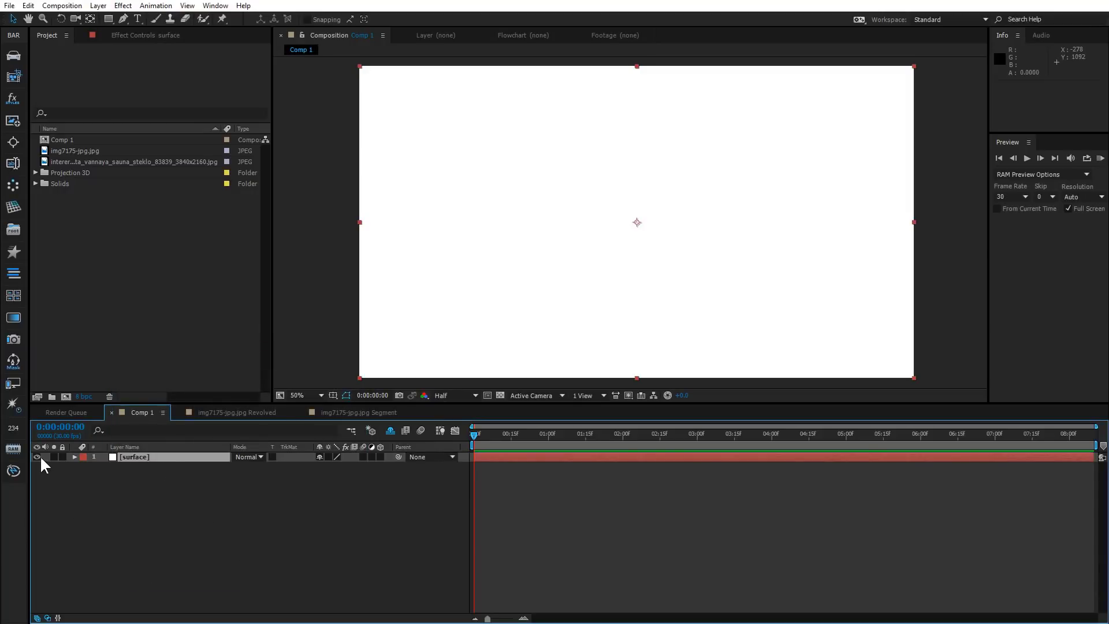
pyautogui.click(36, 457)
# - Draw a rectangular mask about 344 px wide on the surface layer and a smaller one about 86 px wide inside it
pyautogui.click(137, 456)
pyautogui.click(110, 17)
pyautogui.moveTo(527, 158); pyautogui.dragTo(627, 264)
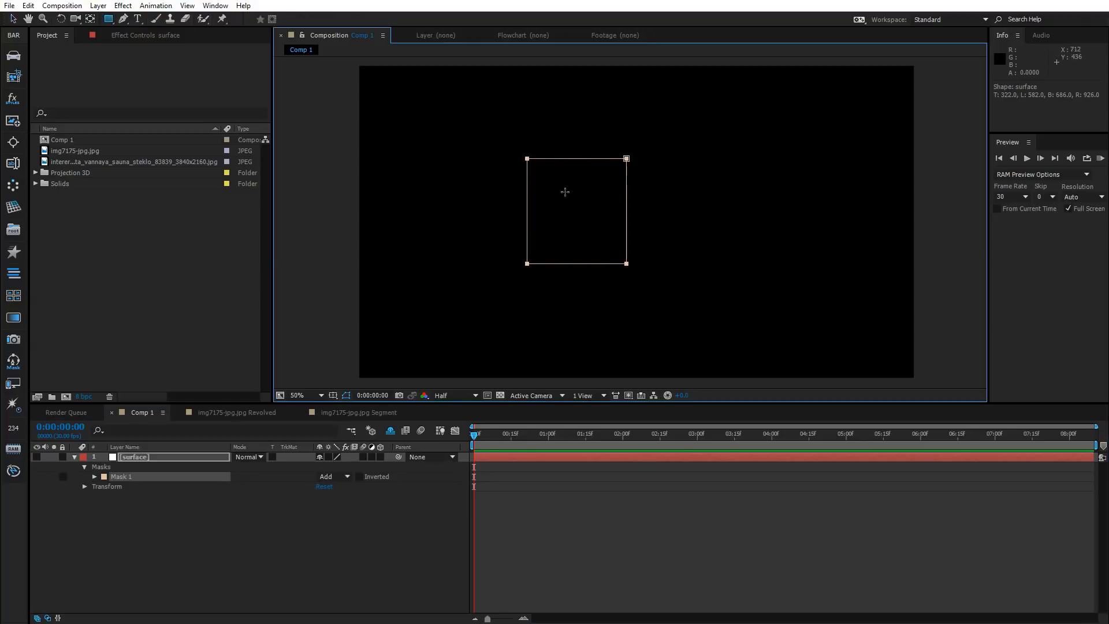
pyautogui.moveTo(587, 224); pyautogui.dragTo(589, 230)
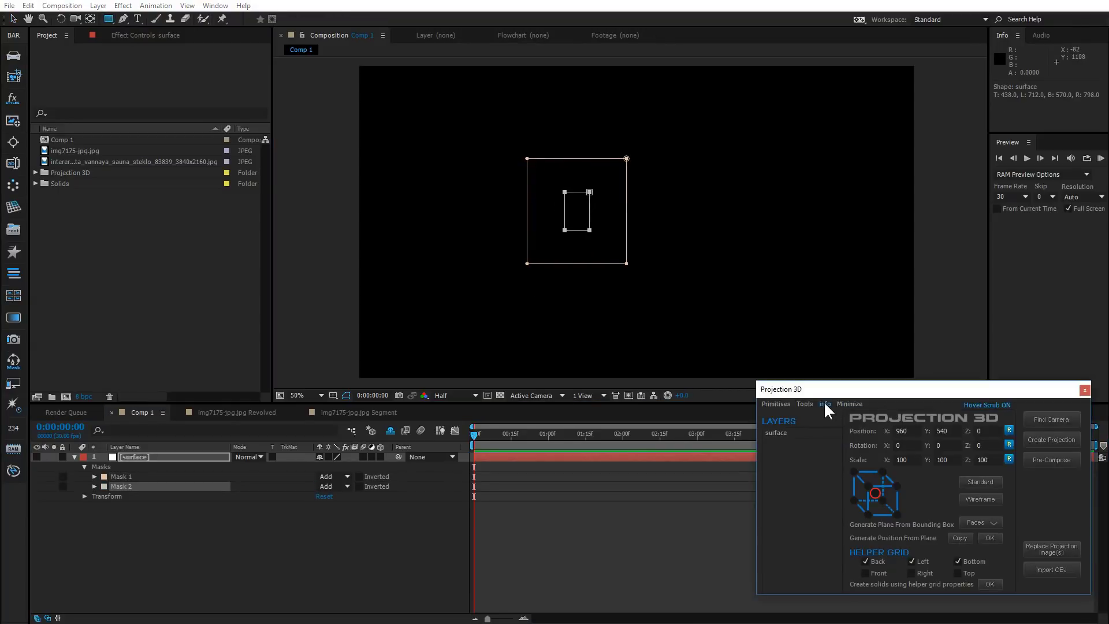
# - Create a surface from Mask 1 and Mask 2 with Projection 3D's Mask Modeler, with Use Comp Center enabled
pyautogui.click(806, 404)
pyautogui.click(815, 425)
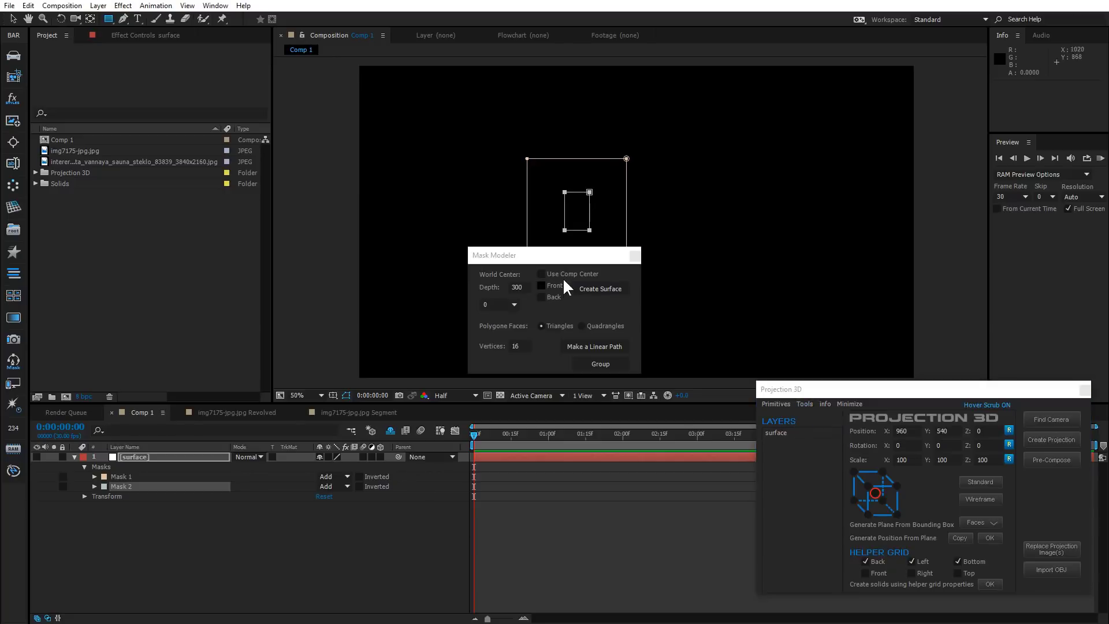
pyautogui.moveTo(582, 258); pyautogui.dragTo(871, 243)
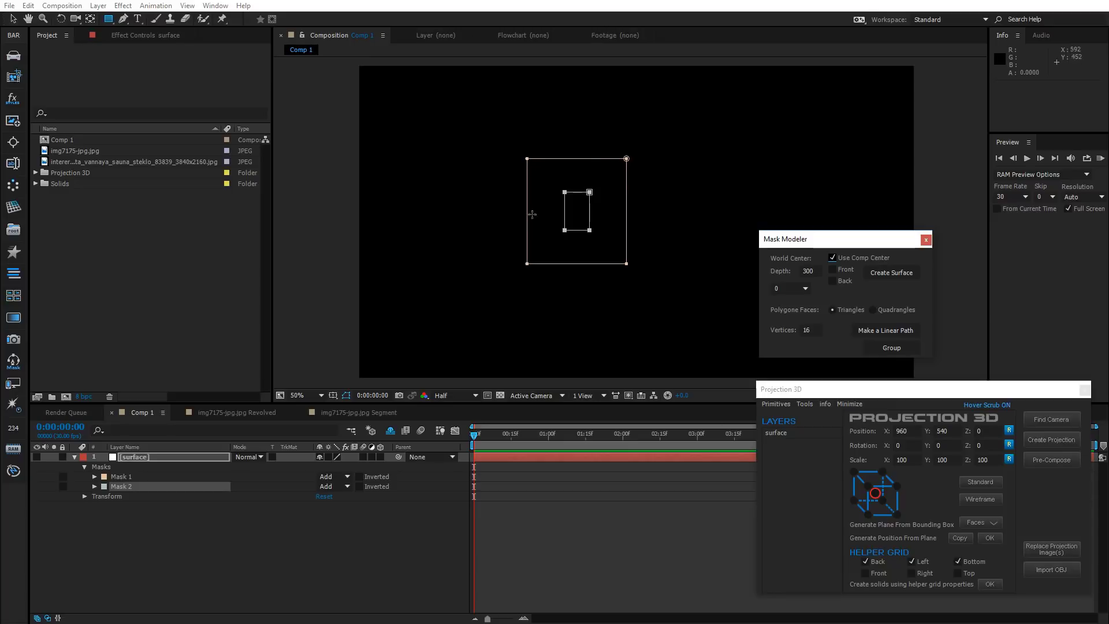
pyautogui.keyDown('shift'); pyautogui.click(127, 476); pyautogui.keyUp('shift')
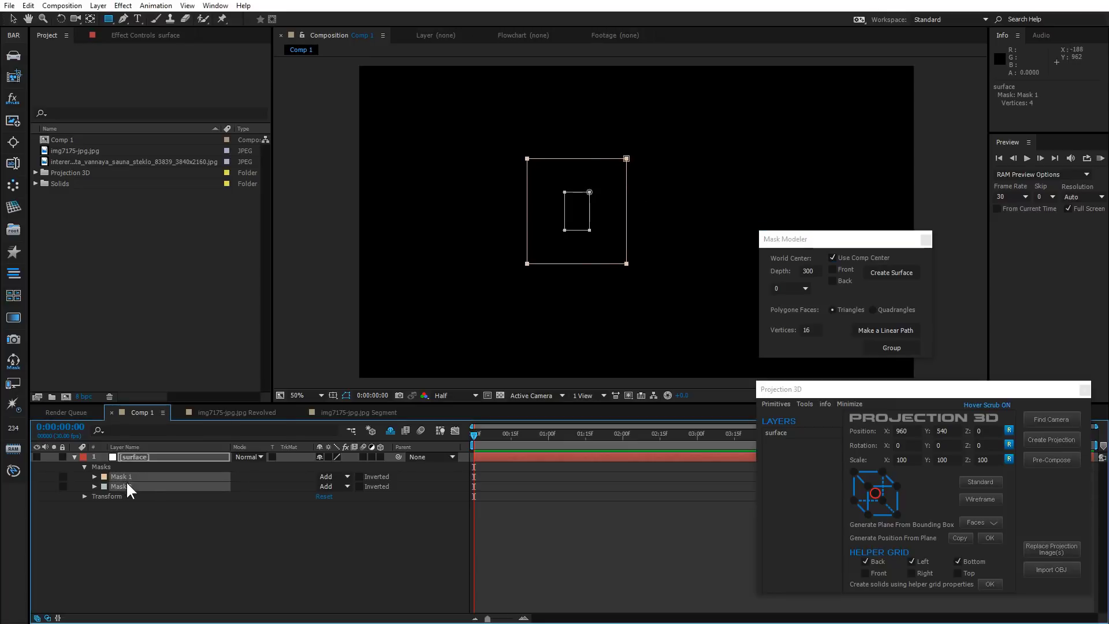
pyautogui.click(895, 278)
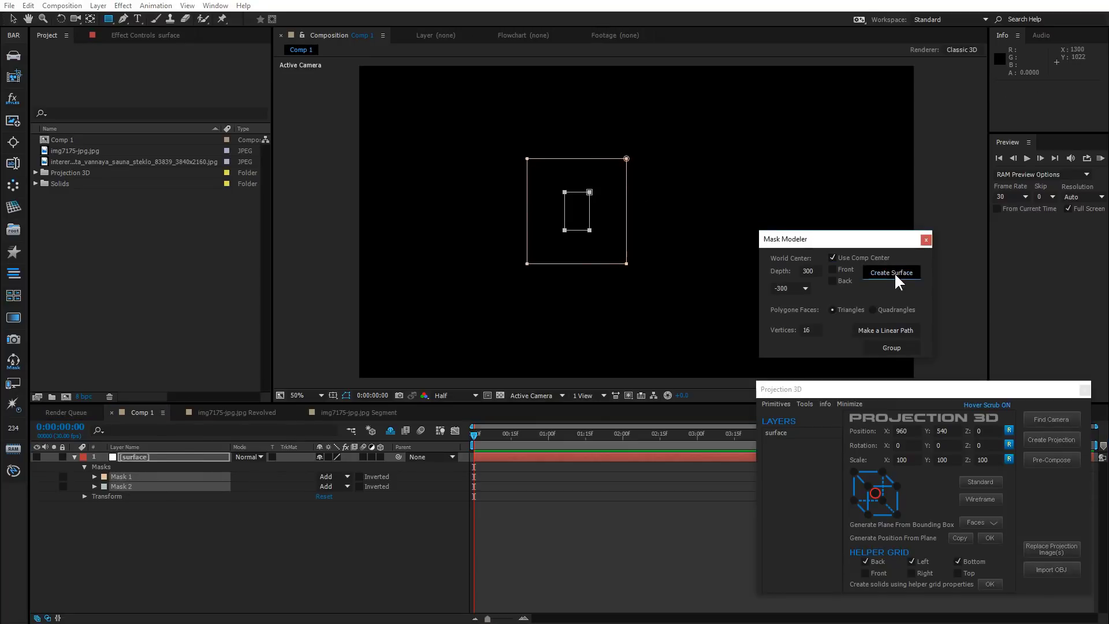
# - Add a two-node 35mm camera and orbit it to examine the mask surface with its rectangular hole
pyautogui.hotkey('ctrl', 'alt', 'shift', 'c')
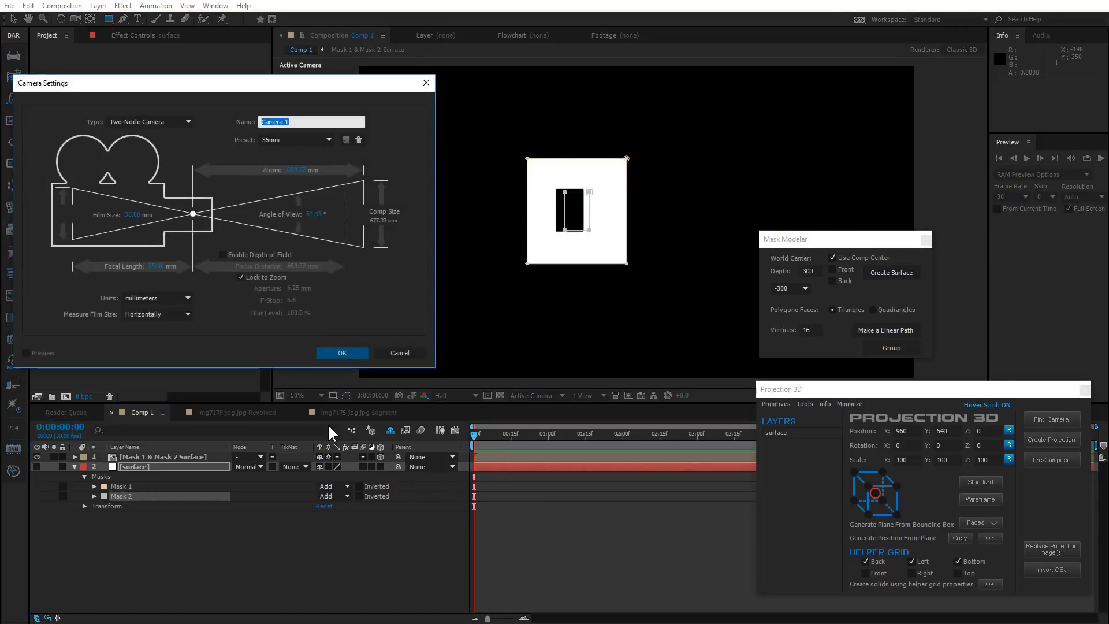
pyautogui.press('Return')
pyautogui.click(76, 19)
pyautogui.moveTo(582, 339); pyautogui.dragTo(455, 381)
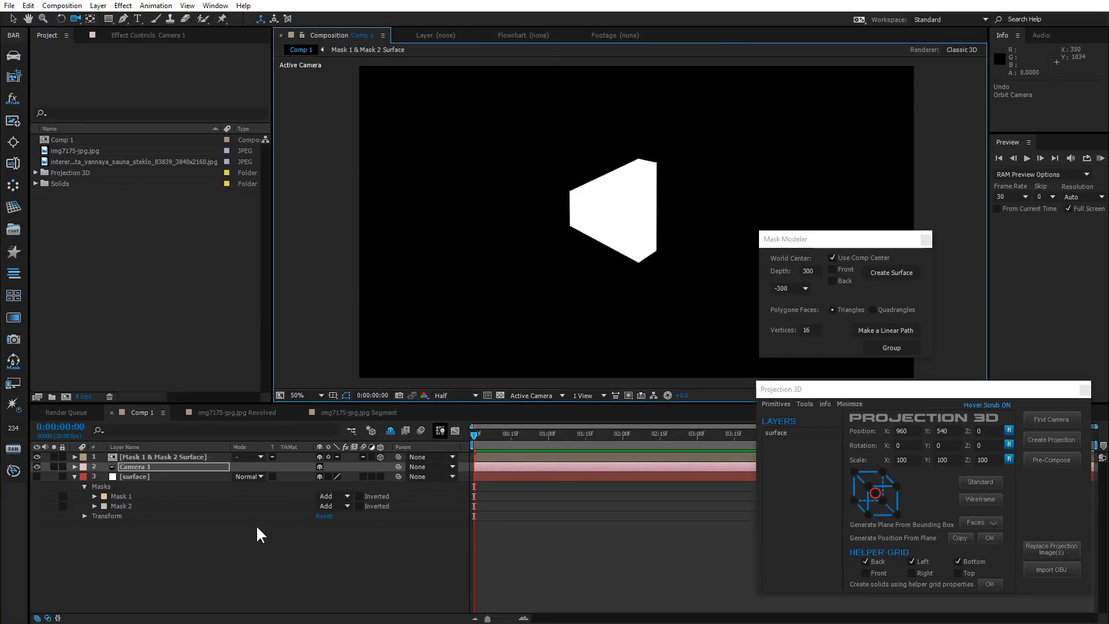
# - Delete the generated Mask 1 & Mask 2 Surface layer and place Camera 1 below the surface layer
pyautogui.click(171, 457)
pyautogui.press('Delete')
pyautogui.moveTo(155, 457); pyautogui.dragTo(142, 511)
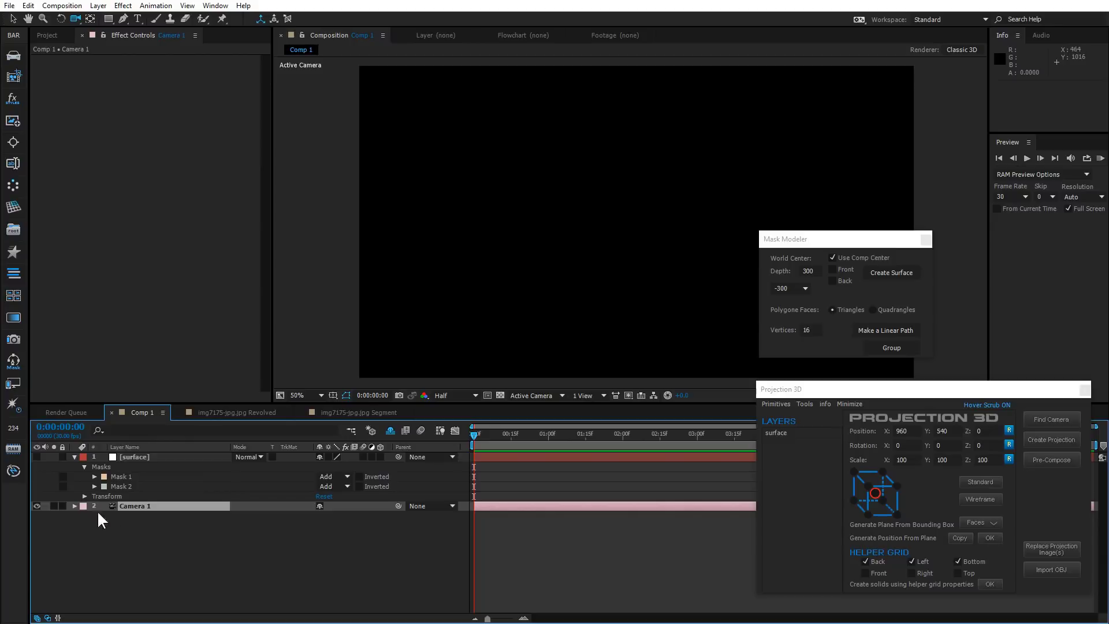
# - Reshape Mask 2 into an irregular four-sided shape inside Mask 1 by moving its vertices
pyautogui.click(134, 457)
pyautogui.click(113, 477)
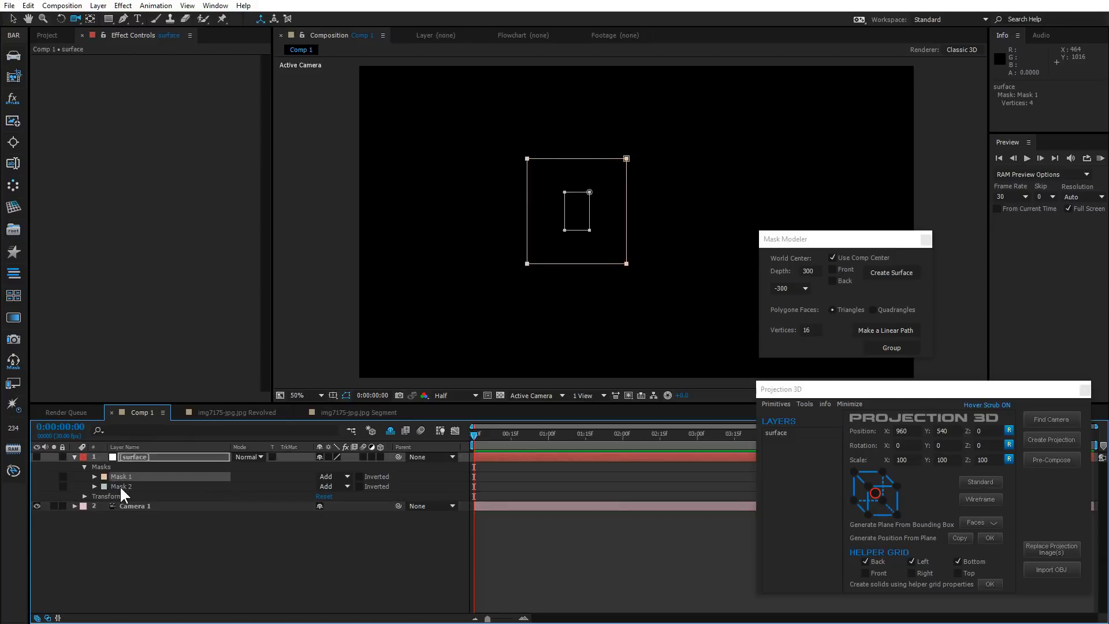
pyautogui.moveTo(589, 192); pyautogui.dragTo(553, 174)
pyautogui.moveTo(566, 233); pyautogui.dragTo(579, 254)
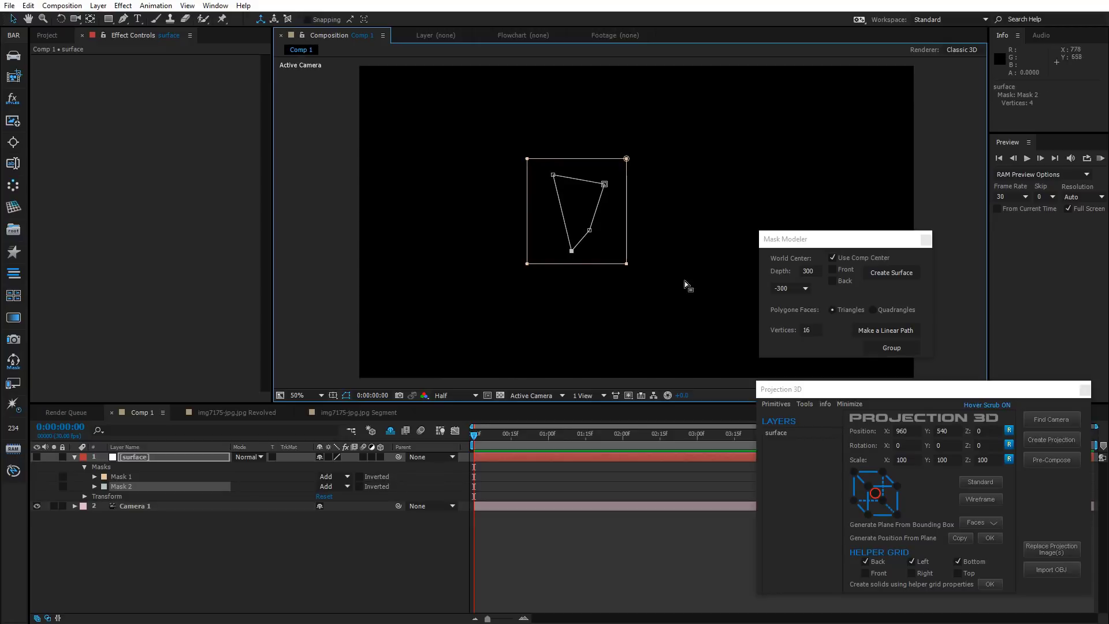
# - Create a surface from Mask 1 and the irregular Mask 2, and orbit the camera to view it from other angles
pyautogui.keyDown('shift'); pyautogui.click(122, 479); pyautogui.keyUp('shift')
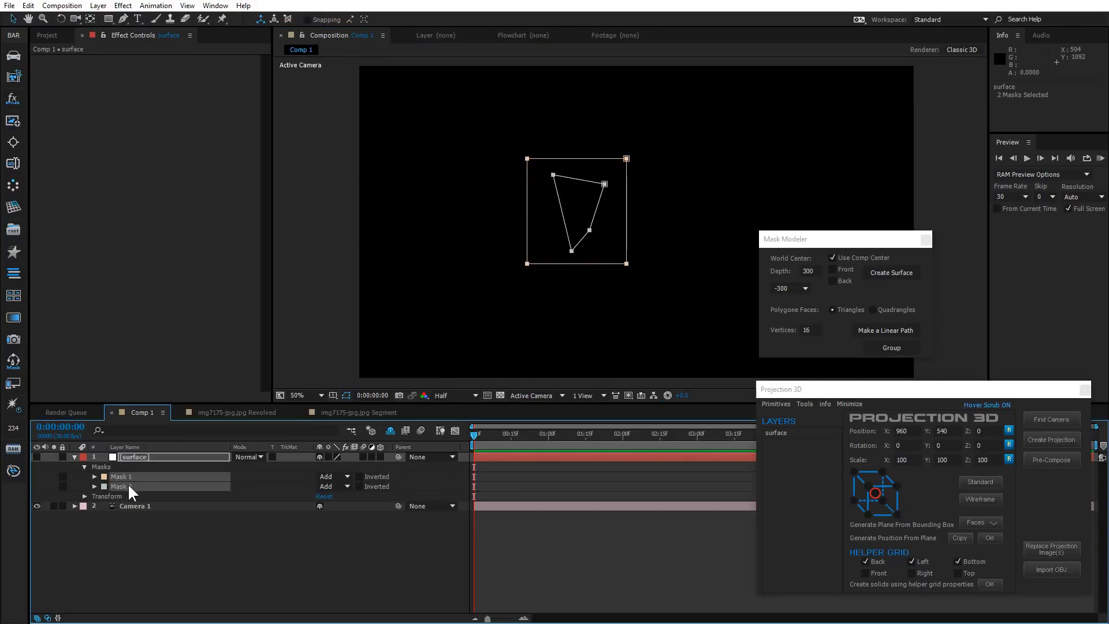
pyautogui.click(891, 273)
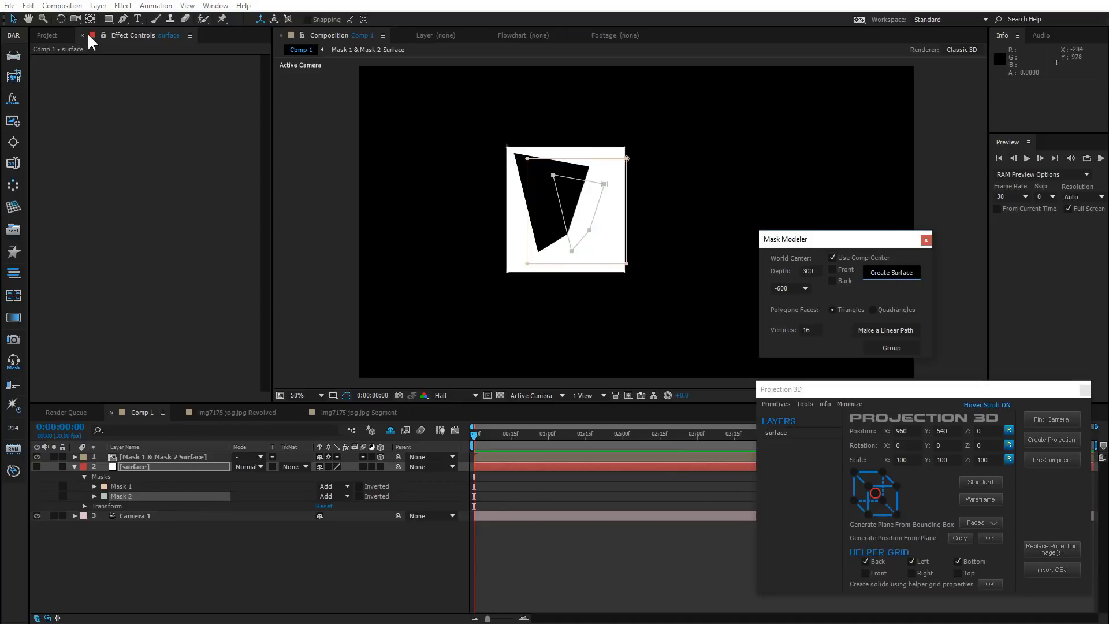
pyautogui.click(75, 18)
pyautogui.moveTo(584, 239); pyautogui.dragTo(373, 329)
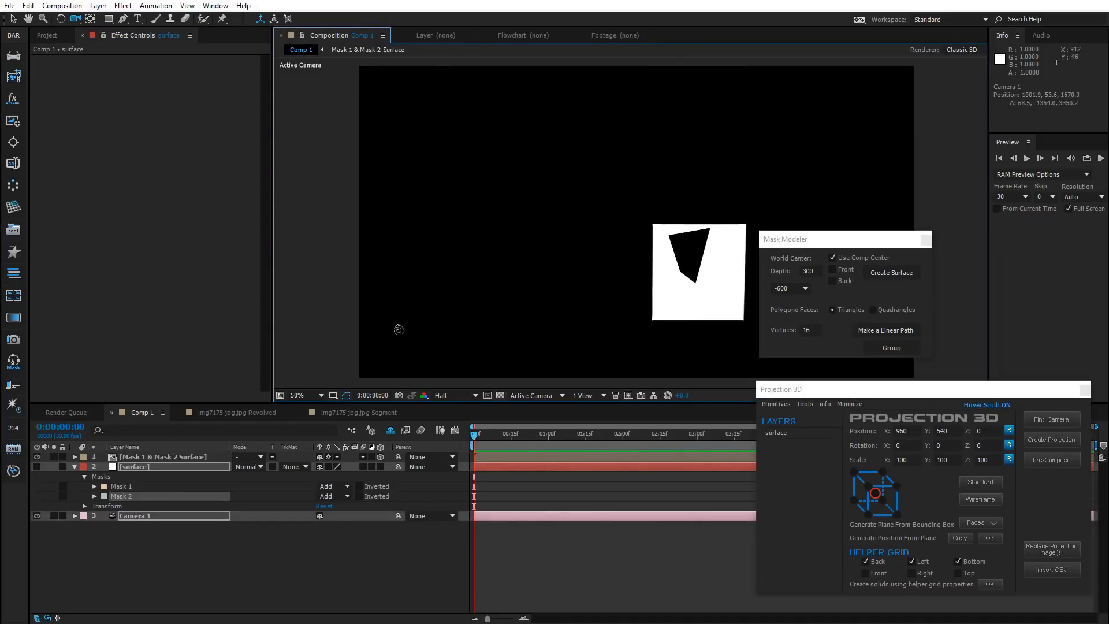
# - Undo the camera orbits and remove the generated surface and both masks from the surface layer
pyautogui.hotkey('ctrl', 'z')
pyautogui.hotkey('ctrl', 'z')
pyautogui.hotkey('ctrl', 'z')
pyautogui.hotkey('ctrl', 'z')
pyautogui.hotkey('ctrl', 'z')
pyautogui.hotkey('ctrl', 'z')
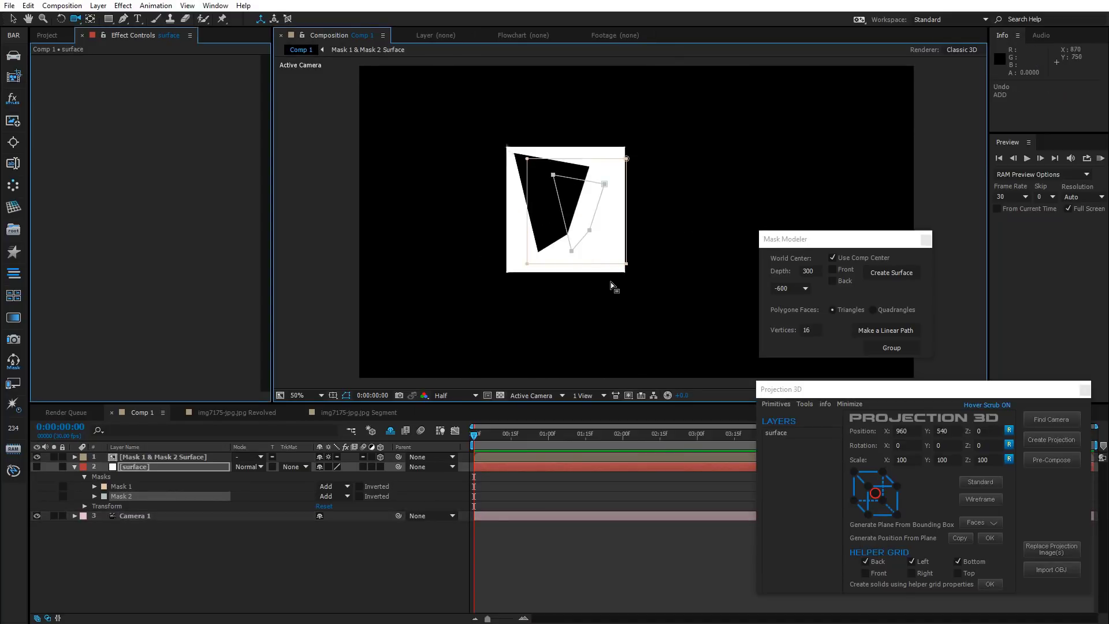
pyautogui.hotkey('ctrl', 'z')
pyautogui.keyDown('shift'); pyautogui.click(142, 477); pyautogui.keyUp('shift')
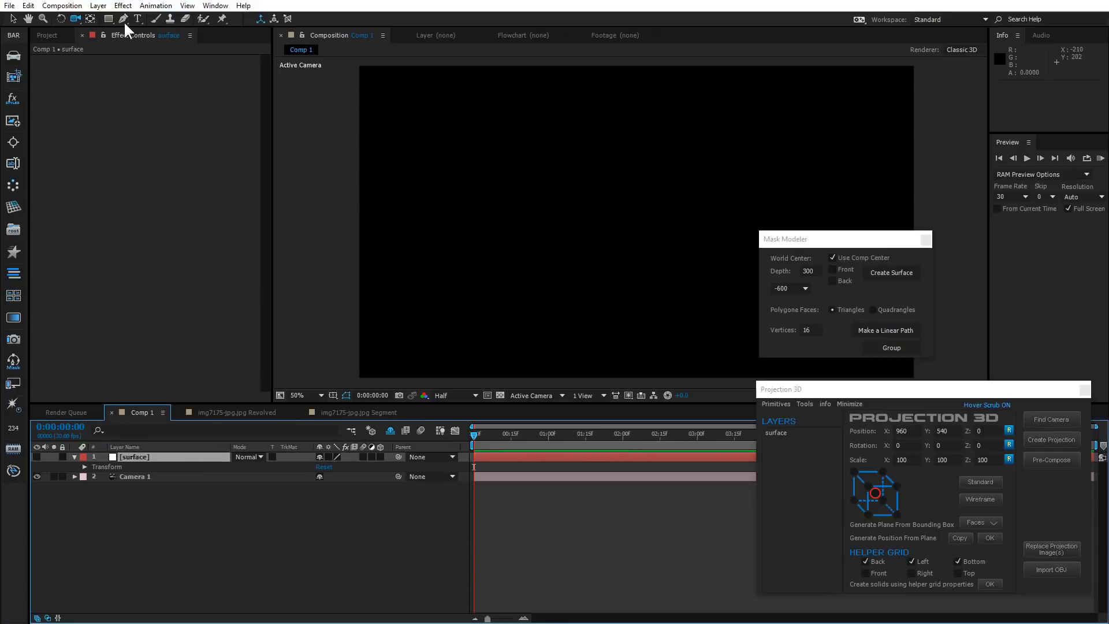
# - Draw a wide, shallow rectangular mask on the surface layer and duplicate it four times
pyautogui.click(109, 18)
pyautogui.moveTo(498, 199); pyautogui.dragTo(677, 237)
pyautogui.click(124, 483)
pyautogui.hotkey('ctrl', 'd')
pyautogui.hotkey('ctrl', 'd')
pyautogui.hotkey('ctrl', 'd')
pyautogui.hotkey('ctrl', 'd')
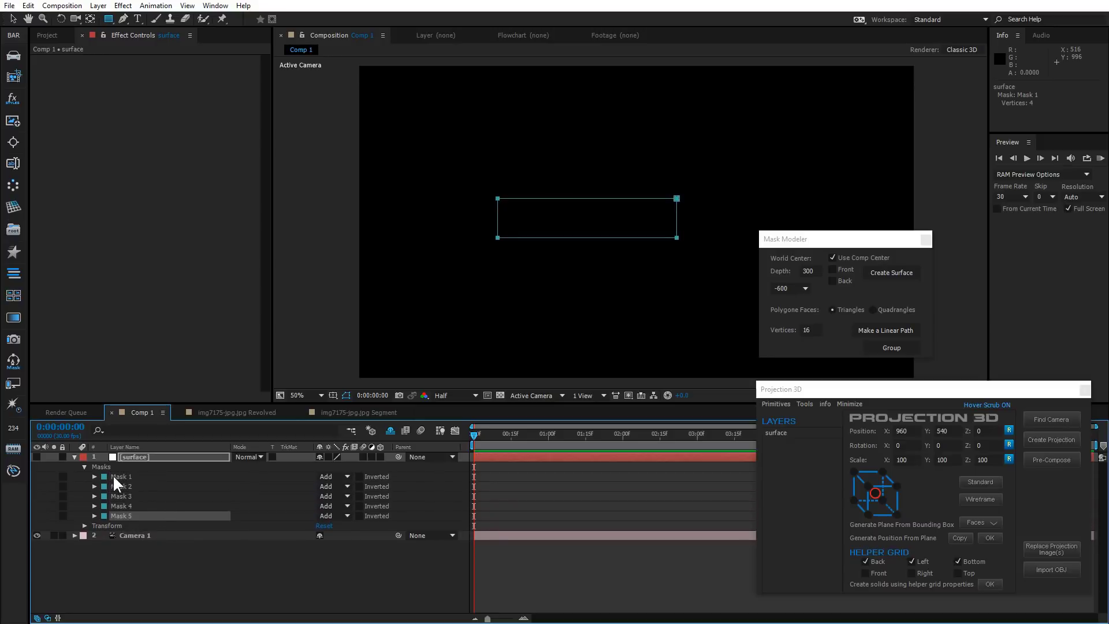
# - Rotate Masks 2 to 5 clockwise by increasing angles to fan them out, with Mask 4 at about 28.7° and Mask 5 at about 40.5°
pyautogui.click(122, 487)
pyautogui.press('v')
pyautogui.doubleClick(677, 199)
pyautogui.moveTo(695, 202)
pyautogui.mouseDown()
pyautogui.moveTo(702, 231)
pyautogui.moveTo(702, 214)
pyautogui.mouseUp()
pyautogui.press('Return')
pyautogui.click(121, 497)
pyautogui.doubleClick(676, 198)
pyautogui.press('Return')
pyautogui.click(121, 507)
pyautogui.doubleClick(676, 199)
pyautogui.press('Return')
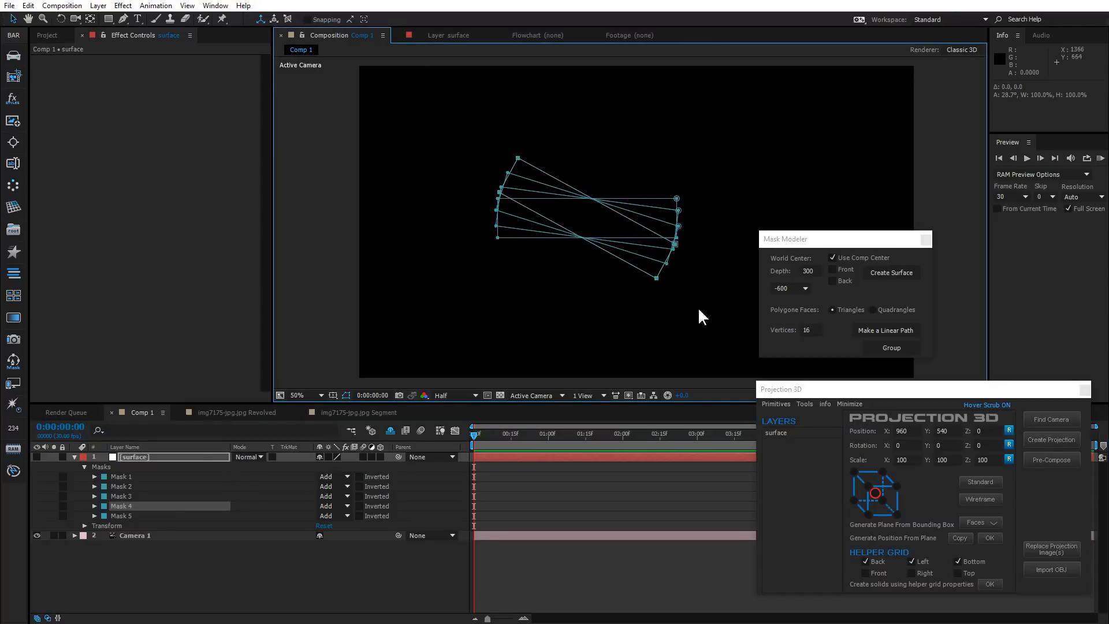
pyautogui.click(123, 516)
pyautogui.doubleClick(677, 199)
pyautogui.moveTo(693, 190); pyautogui.dragTo(683, 265)
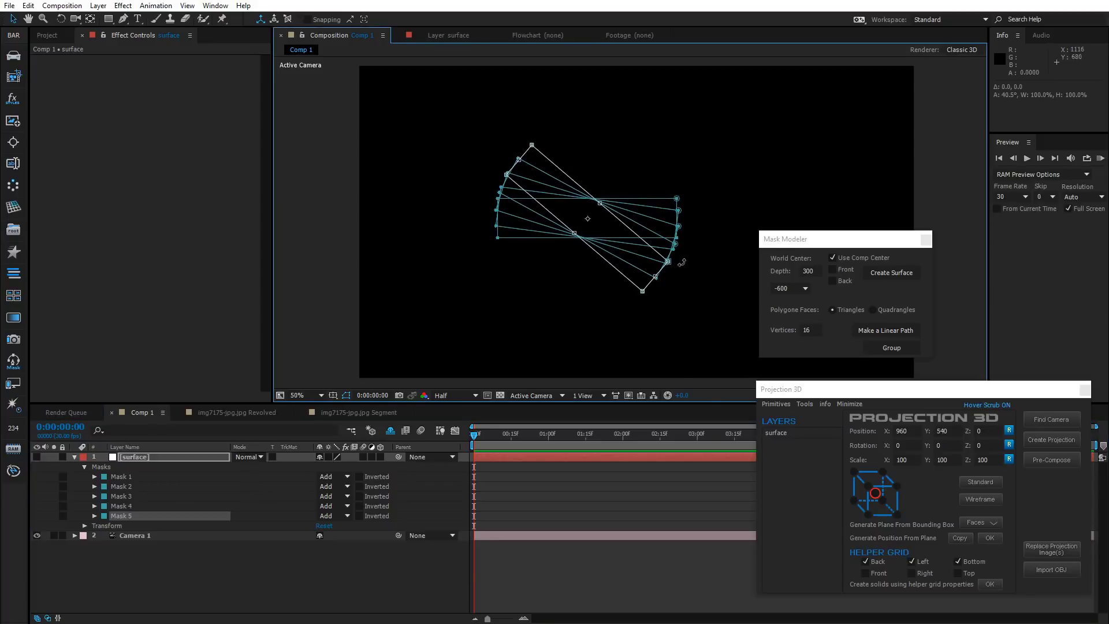
# - With all five masks selected and the starting depth at 0, create surfaces between Masks 1 and 2, 2 and 3, and 3 and 4
pyautogui.click(122, 478)
pyautogui.keyDown('shift'); pyautogui.click(135, 516); pyautogui.keyUp('shift')
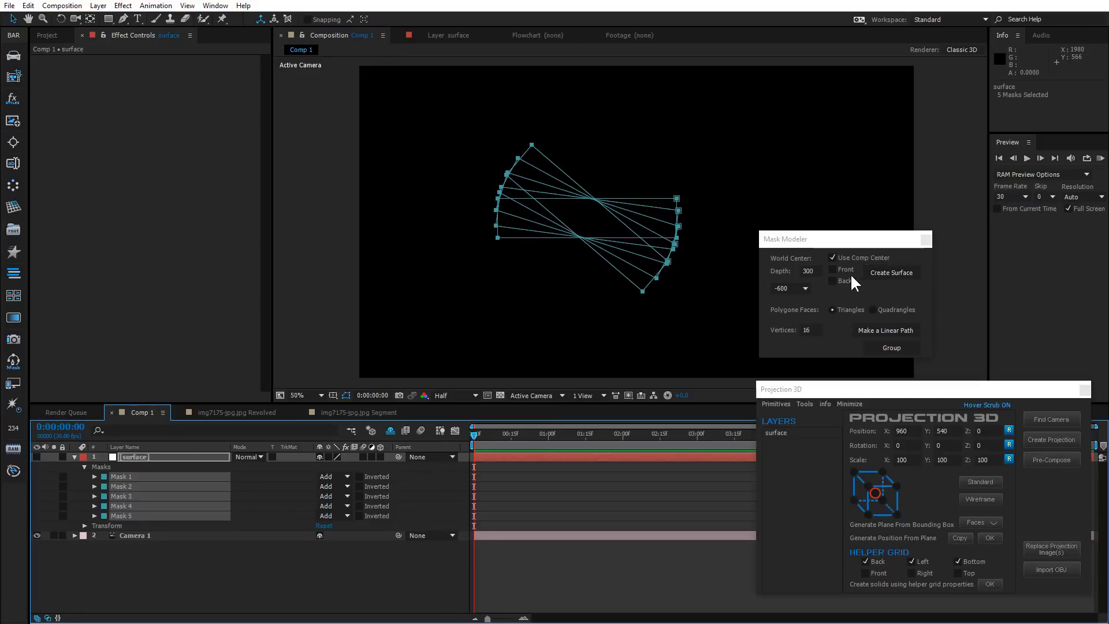
pyautogui.click(803, 287)
pyautogui.click(801, 297)
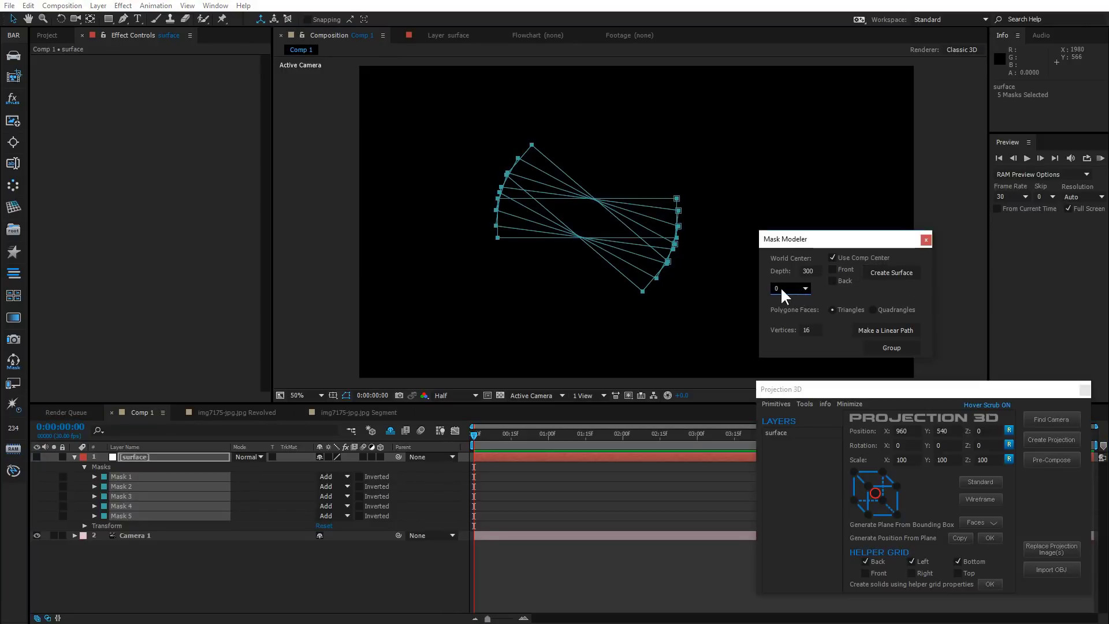
pyautogui.click(893, 269)
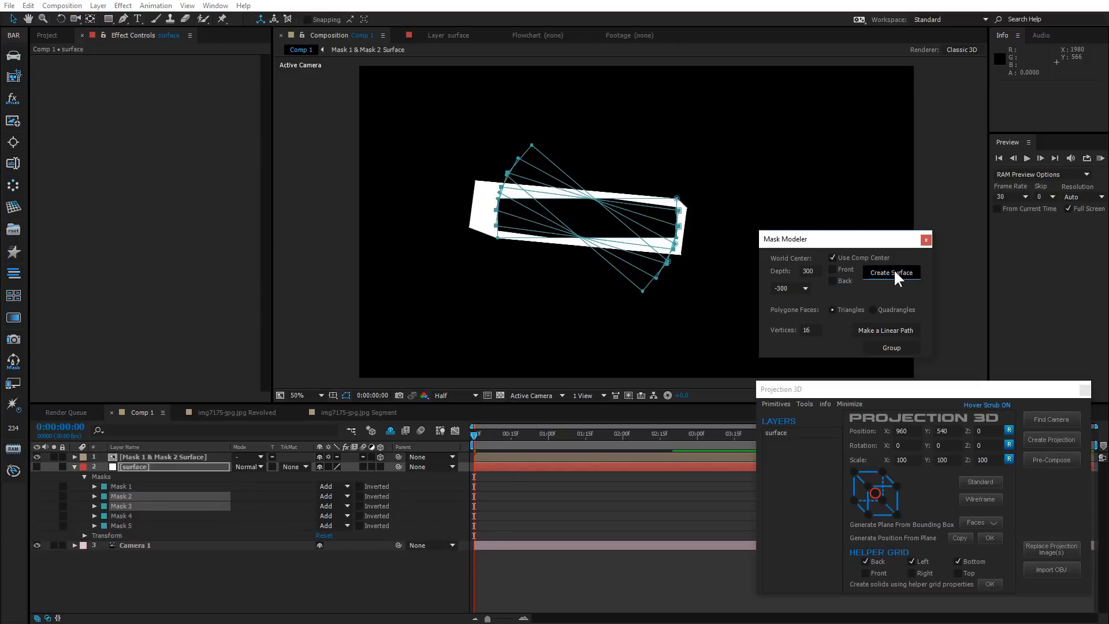
pyautogui.click(893, 269)
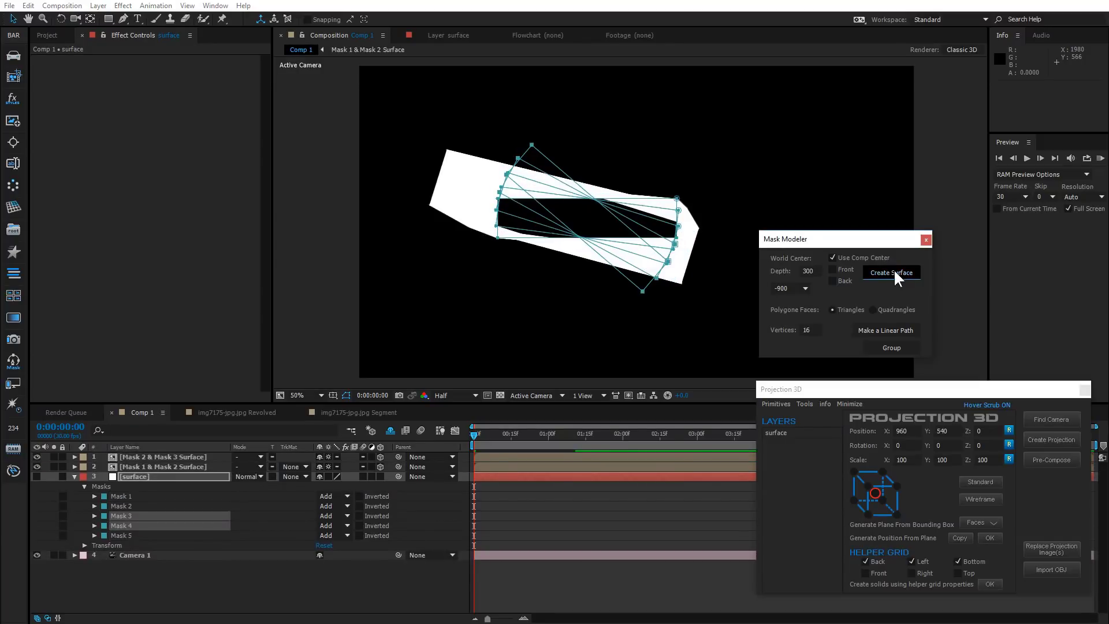
pyautogui.click(893, 268)
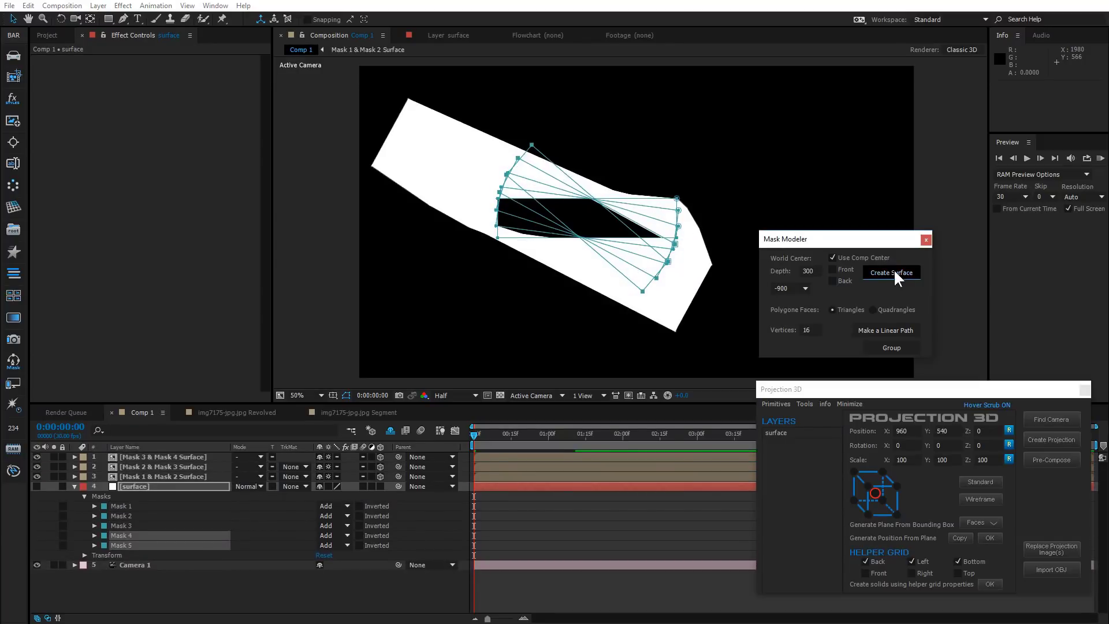
# - Group the three mask surface layers into one surface and orbit the camera around it
pyautogui.click(75, 19)
pyautogui.click(123, 568)
pyautogui.moveTo(537, 285); pyautogui.dragTo(492, 205)
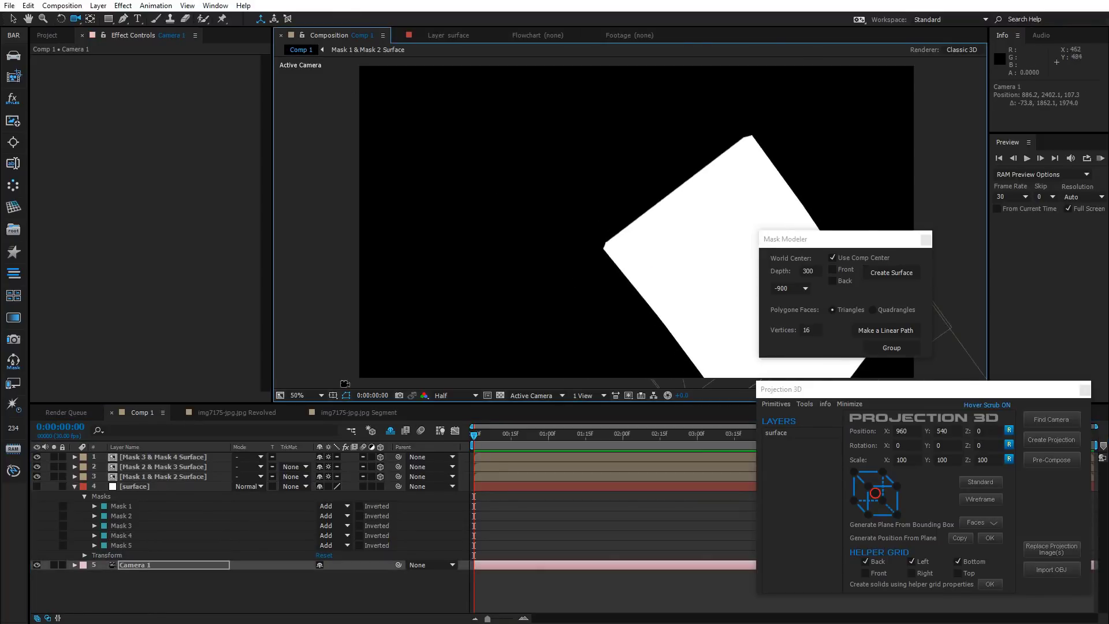
pyautogui.click(173, 477)
pyautogui.keyDown('shift'); pyautogui.click(156, 457); pyautogui.keyUp('shift')
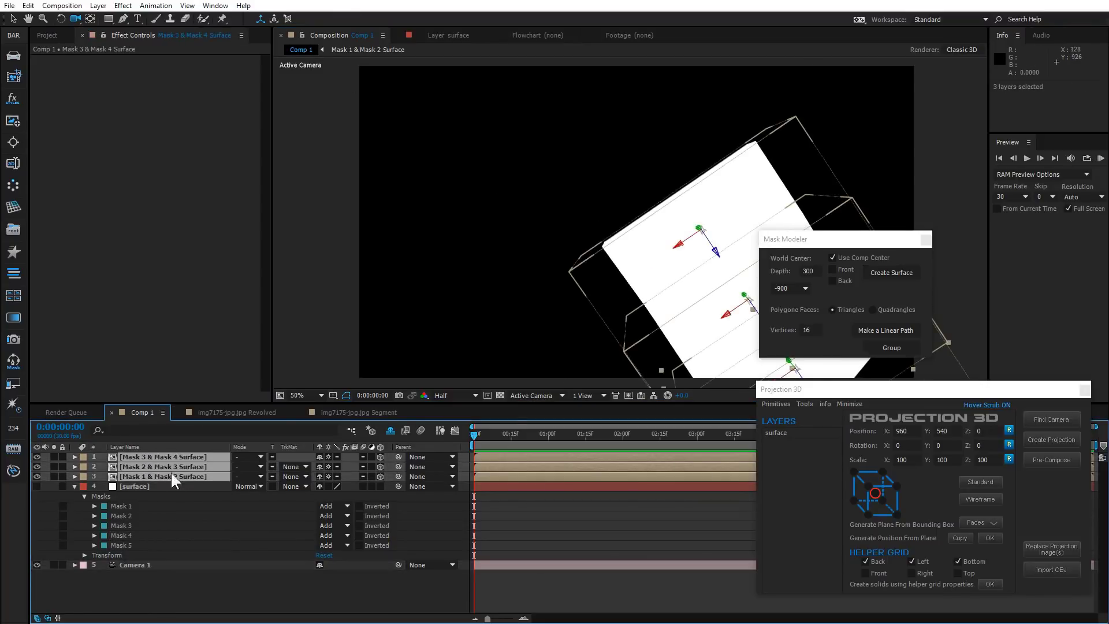
pyautogui.click(891, 347)
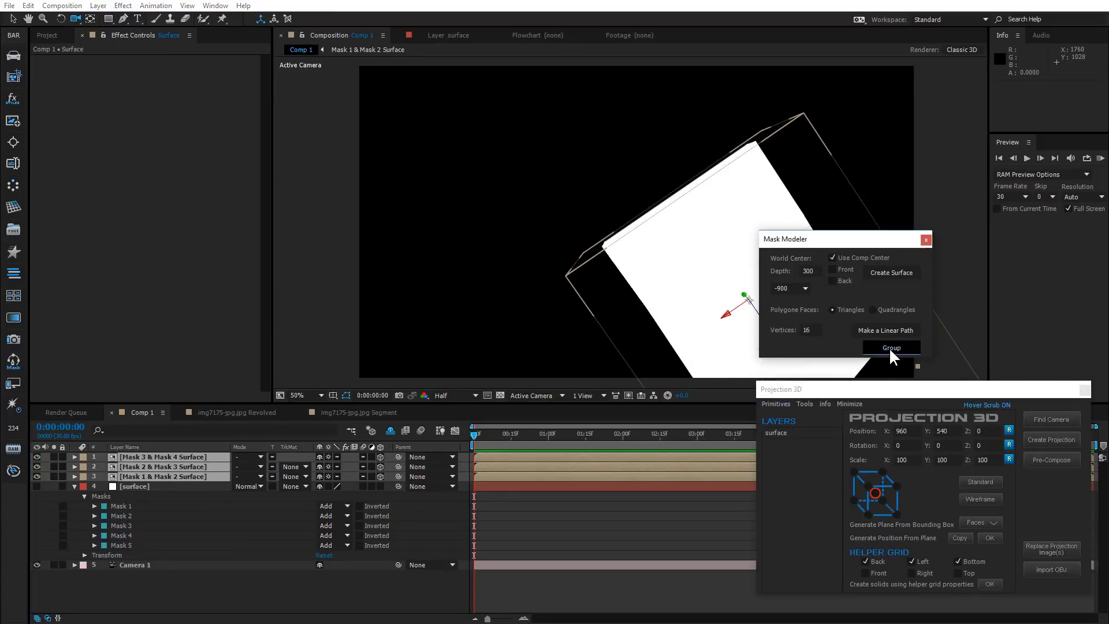
pyautogui.scroll(-2, 694, 268)
pyautogui.moveTo(694, 268); pyautogui.dragTo(705, 331)
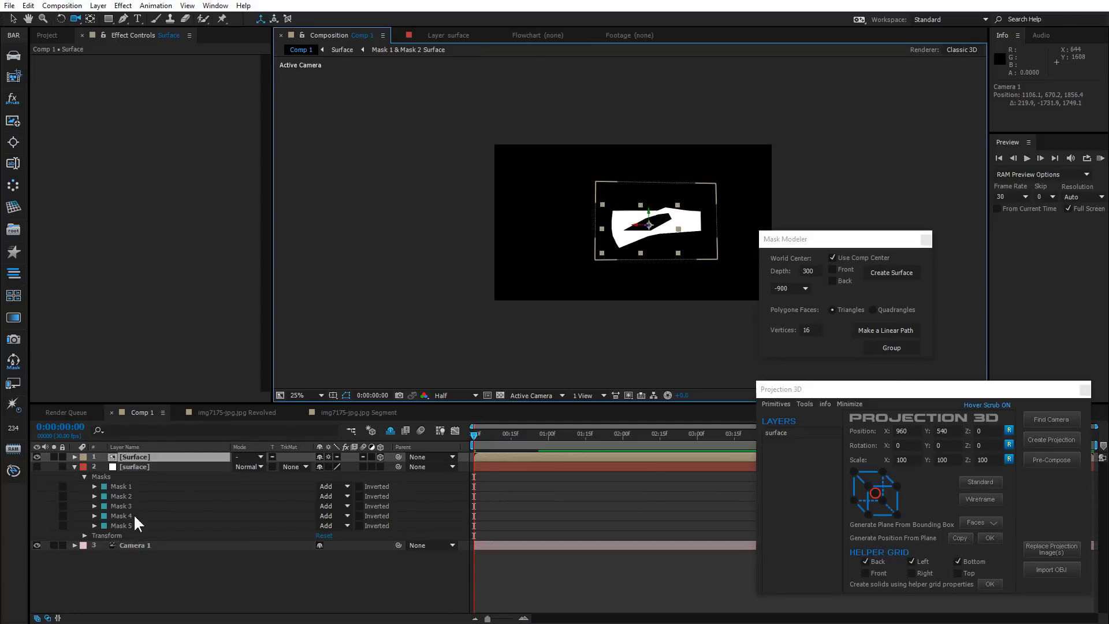
# - Lower the grouped surface's opacity to make it semi-transparent and orbit the camera to inspect its faces
pyautogui.press('t')
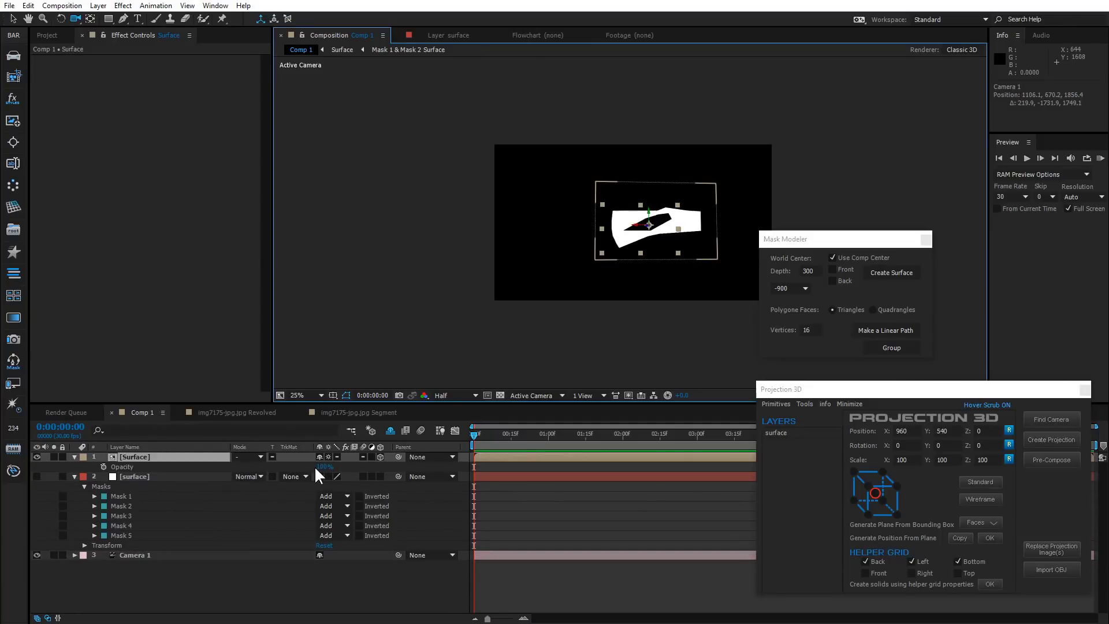
pyautogui.moveTo(321, 466); pyautogui.dragTo(308, 465)
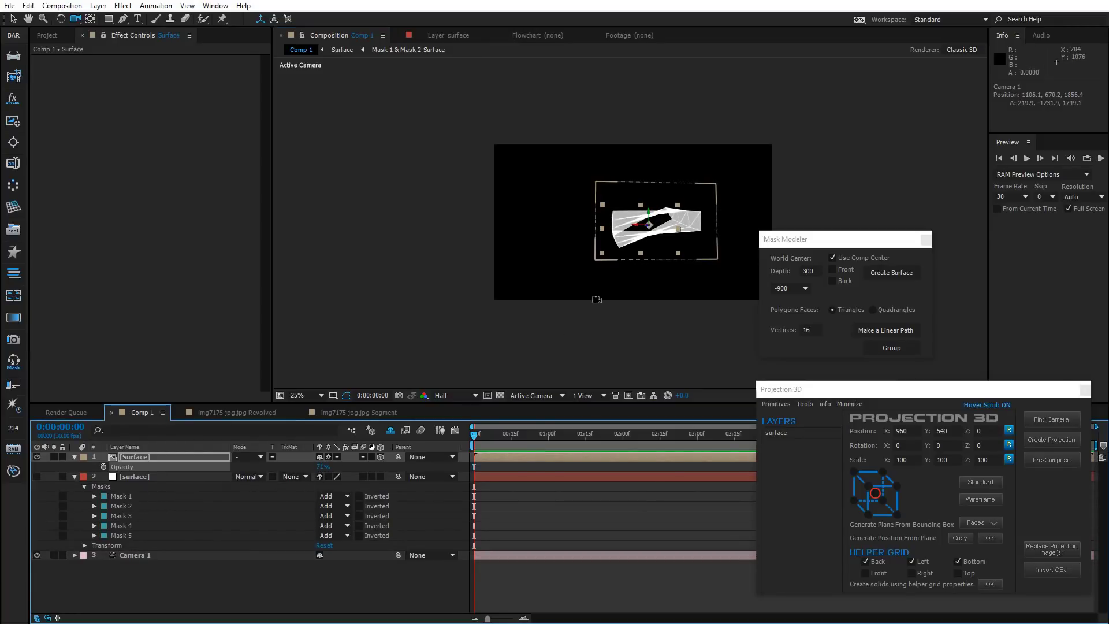
pyautogui.moveTo(653, 230)
pyautogui.mouseDown()
pyautogui.moveTo(656, 289)
pyautogui.moveTo(662, 261)
pyautogui.moveTo(652, 233)
pyautogui.mouseUp()
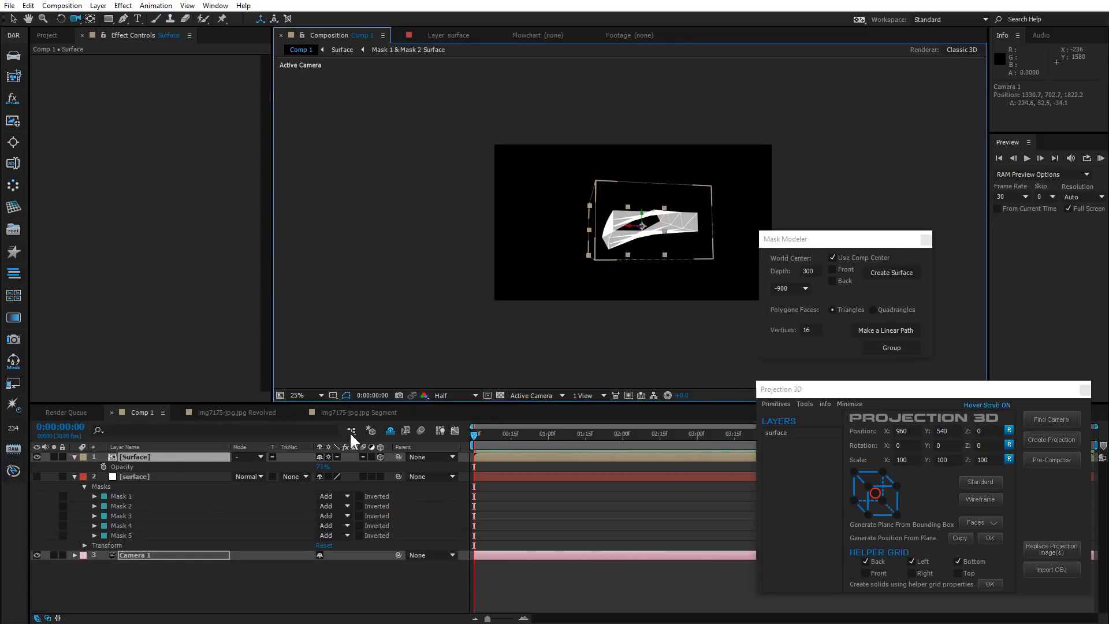
pyautogui.moveTo(332, 470); pyautogui.dragTo(292, 466)
pyautogui.moveTo(681, 254); pyautogui.dragTo(661, 267)
# - Delete the grouped surface layer and all five masks from the original surface layer
pyautogui.click(144, 460)
pyautogui.press('Delete')
pyautogui.click(129, 477)
pyautogui.keyDown('shift'); pyautogui.click(128, 514); pyautogui.keyUp('shift')
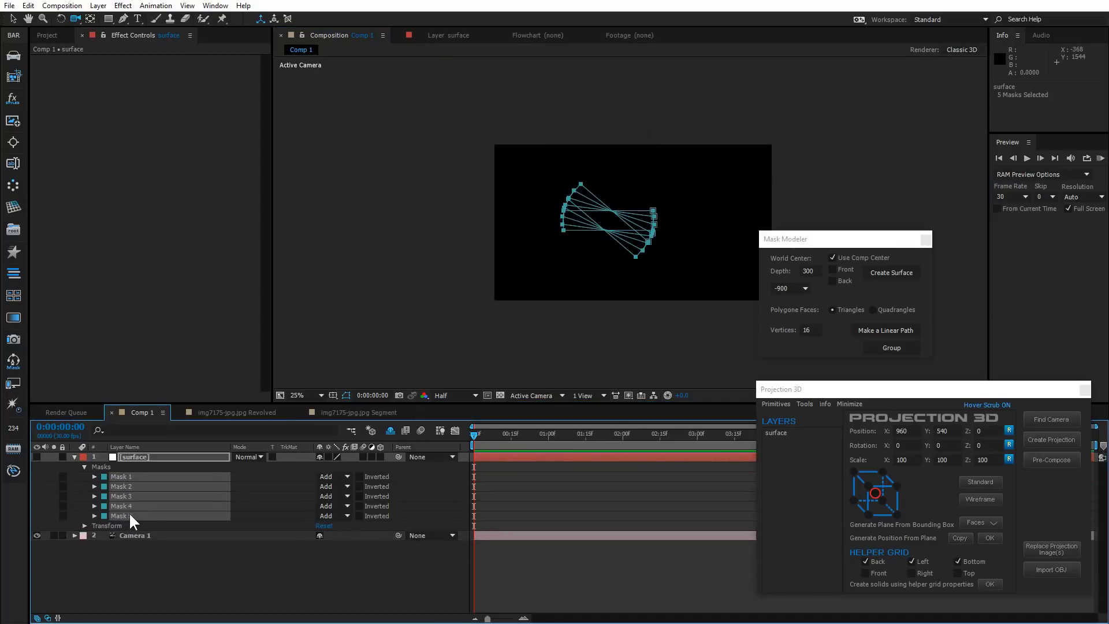
pyautogui.press('Delete')
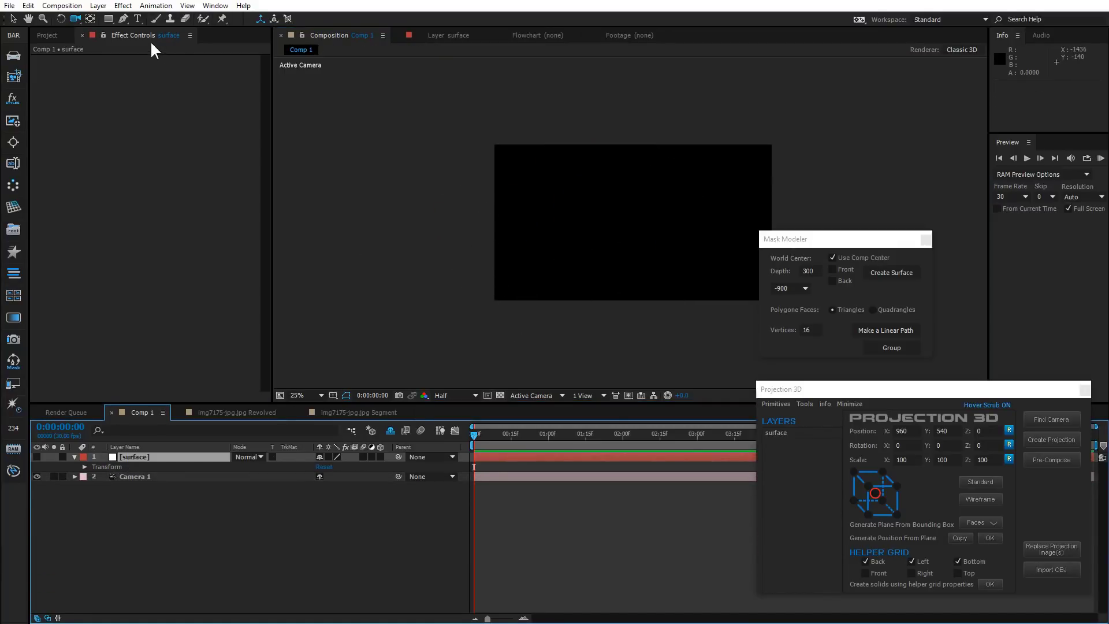
# - Draw two open nine-vertex zigzag masks across the surface layer with the Pen tool, the second below the first
pyautogui.click(123, 18)
pyautogui.click(524, 212)
pyautogui.click(565, 208)
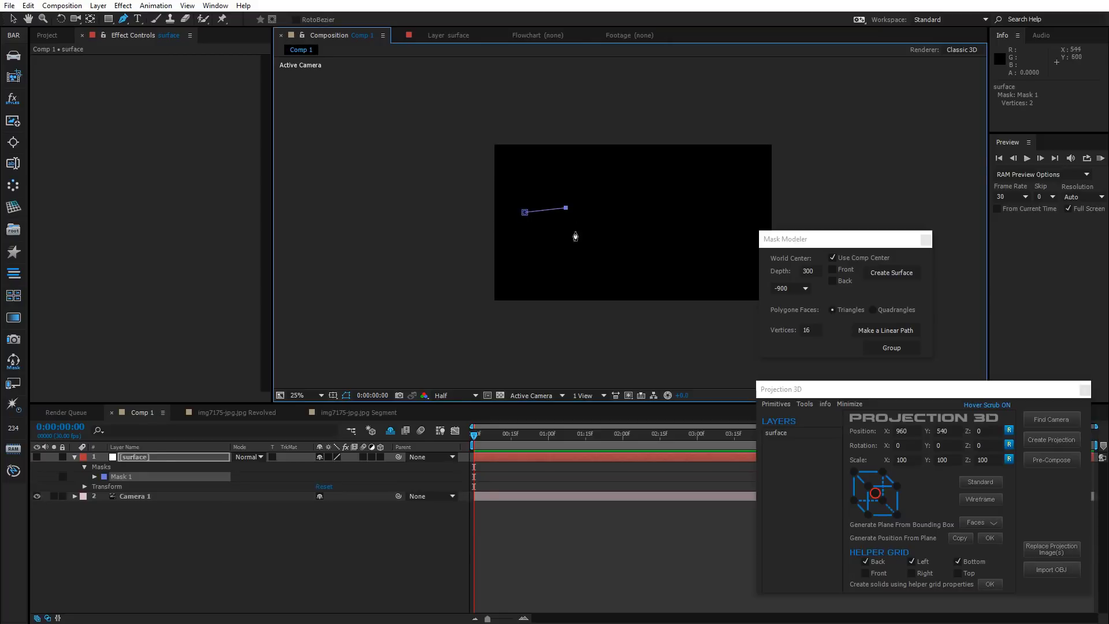
pyautogui.click(754, 206)
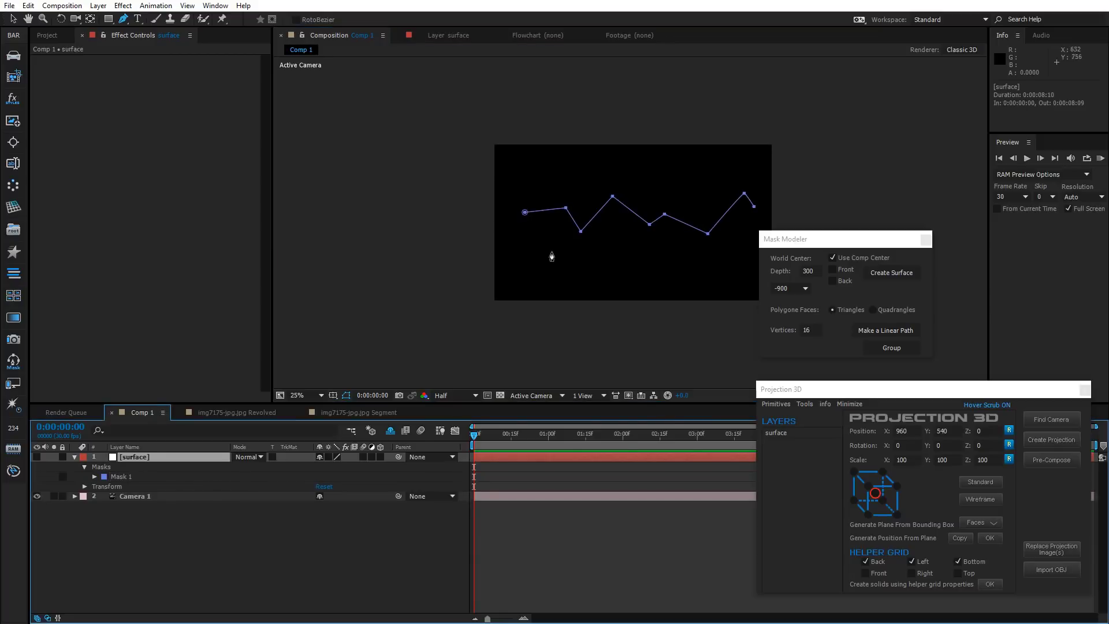
pyautogui.click(532, 257)
pyautogui.click(556, 260)
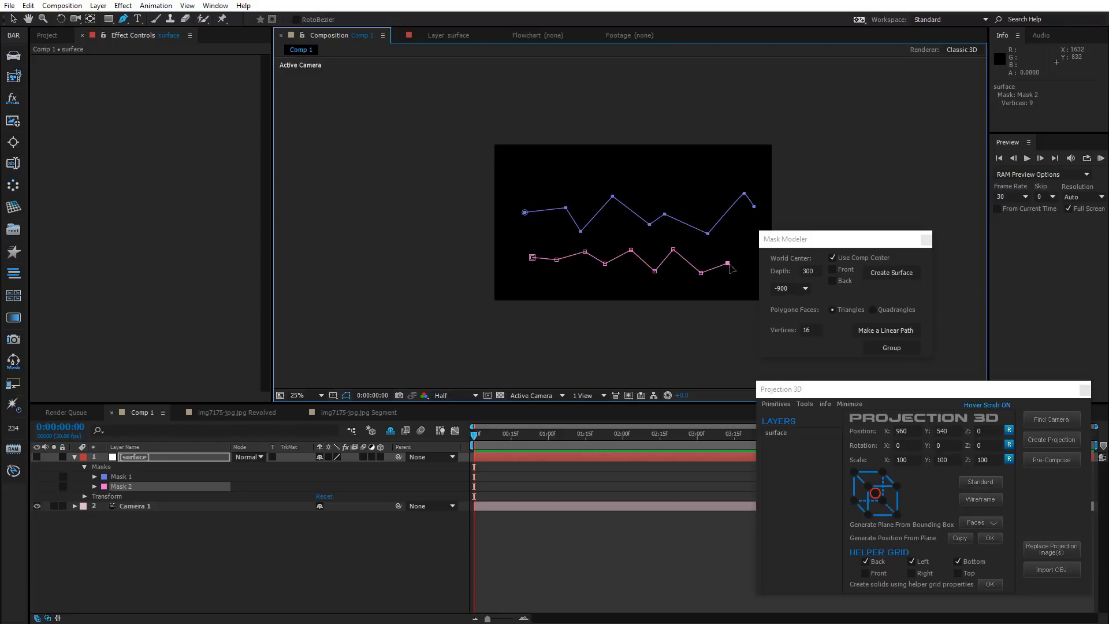
# - Move the whole of Mask 2 up so that its zigzag overlaps Mask 1
pyautogui.press('v')
pyautogui.doubleClick(701, 271)
pyautogui.moveTo(701, 271); pyautogui.dragTo(706, 236)
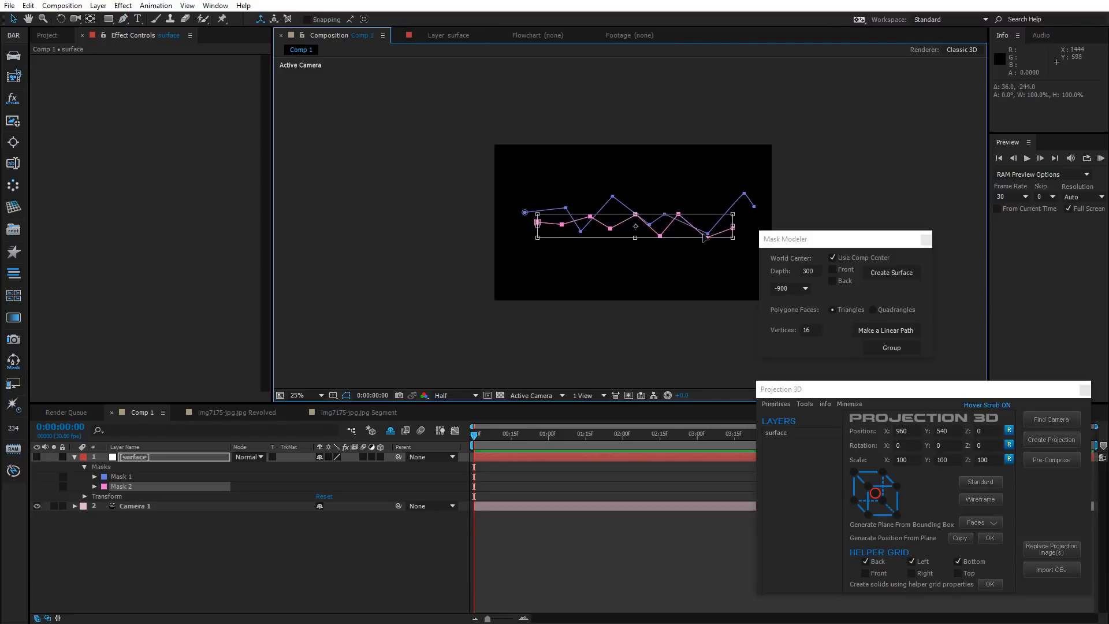
pyautogui.press('Return')
# - Create a surface between the two zigzag masks with a depth of 1000
pyautogui.keyDown('shift'); pyautogui.click(127, 478); pyautogui.keyUp('shift')
pyautogui.click(816, 271)
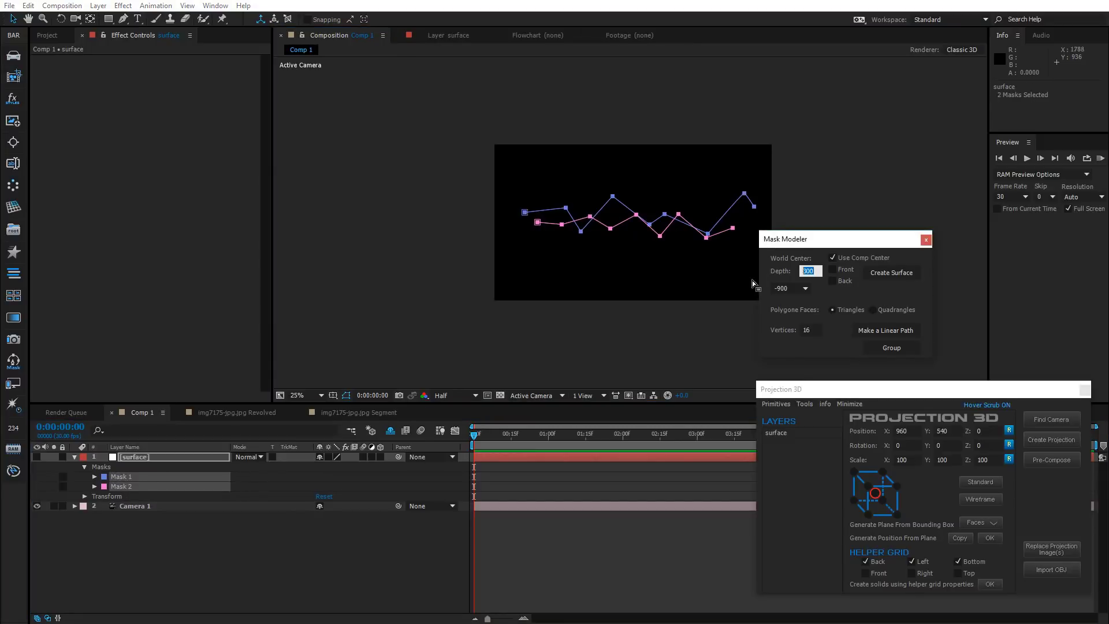
pyautogui.click(800, 288)
pyautogui.click(795, 300)
pyautogui.click(898, 272)
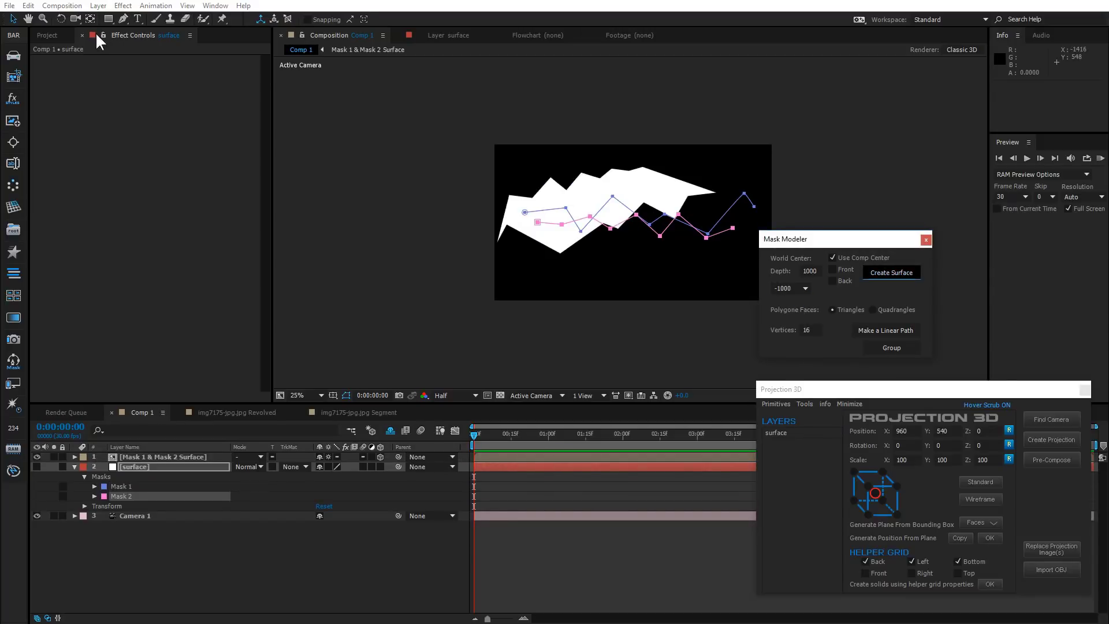
# - Orbit the camera around the zigzag surface and lower its opacity to inspect the triangular faces
pyautogui.click(76, 19)
pyautogui.click(658, 266)
pyautogui.moveTo(658, 266); pyautogui.dragTo(604, 315)
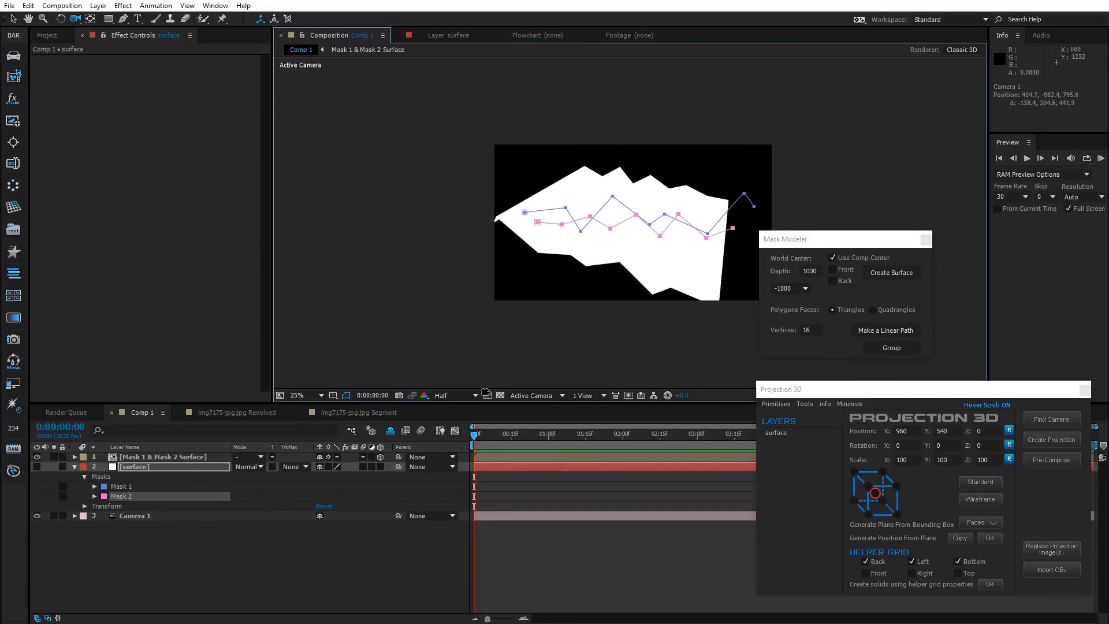
pyautogui.click(175, 457)
pyautogui.press('t')
pyautogui.moveTo(318, 472); pyautogui.dragTo(282, 472)
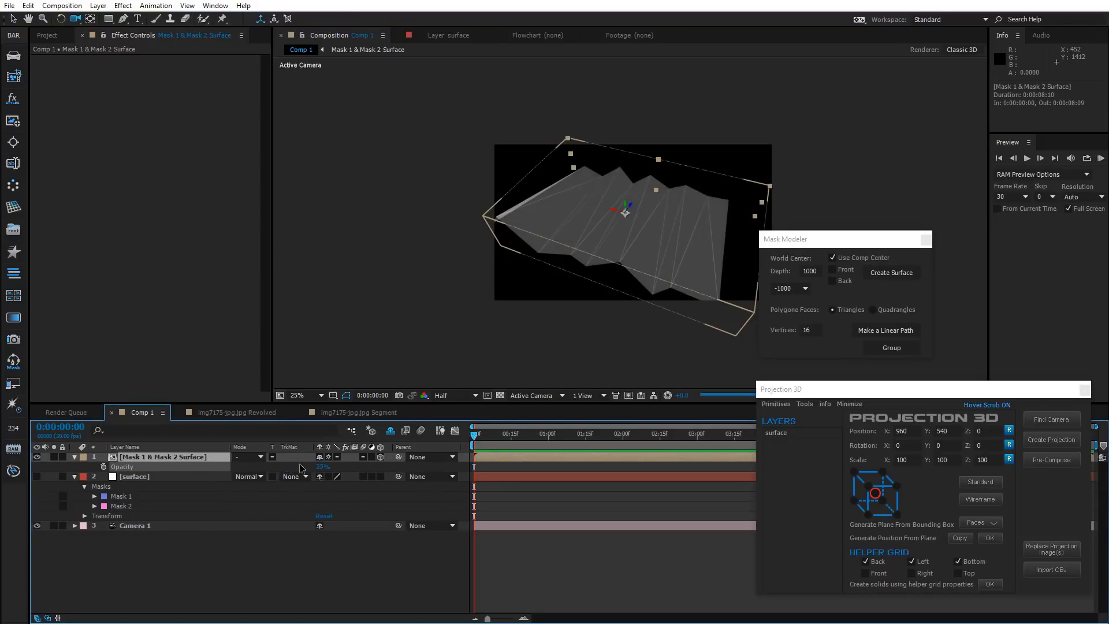
pyautogui.moveTo(605, 286)
pyautogui.mouseDown()
pyautogui.moveTo(629, 293)
pyautogui.moveTo(646, 263)
pyautogui.moveTo(595, 276)
pyautogui.mouseUp()
# - Duplicate Mask 2 on the surface layer and delete the Mask 1 & Mask 2 Surface layer
pyautogui.click(151, 457)
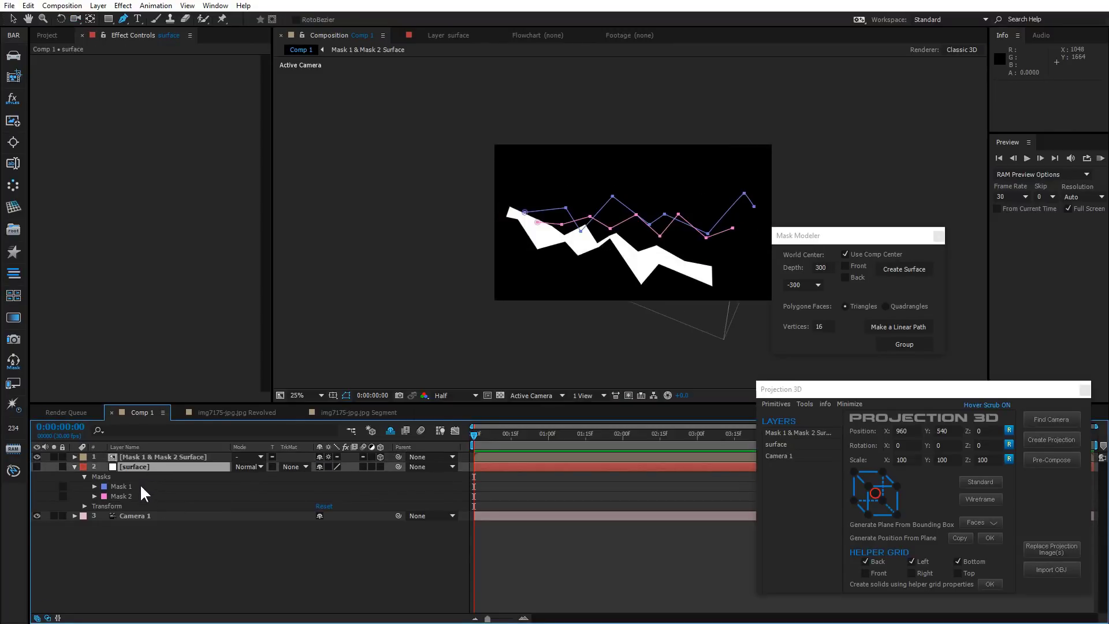
pyautogui.click(140, 485)
pyautogui.click(116, 495)
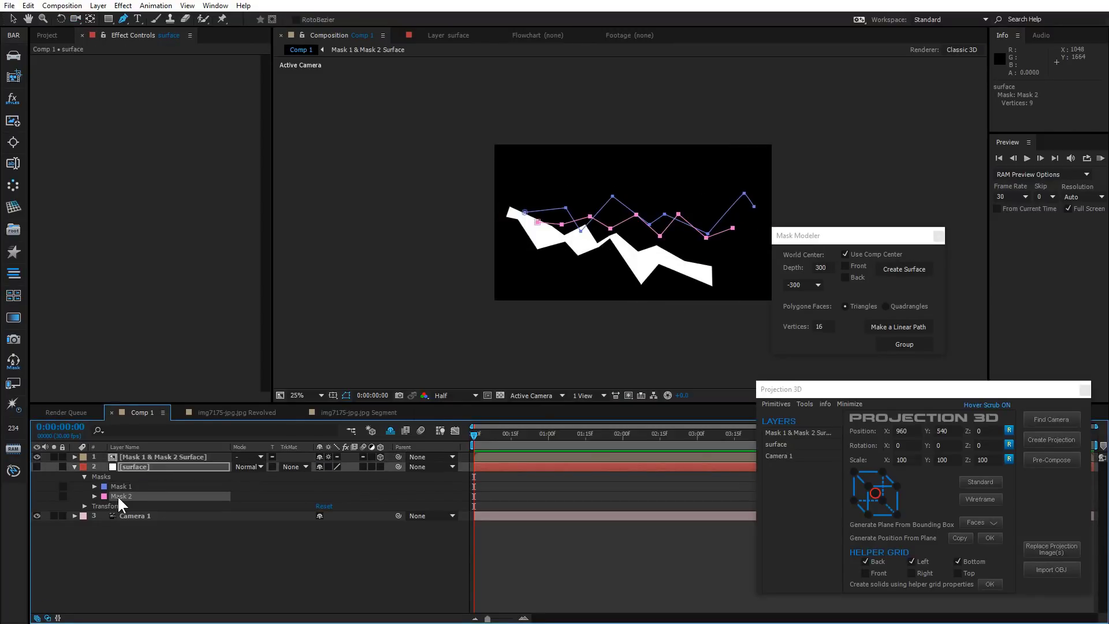
pyautogui.hotkey('ctrl', 'd')
pyautogui.hotkey('ctrl', 'a')
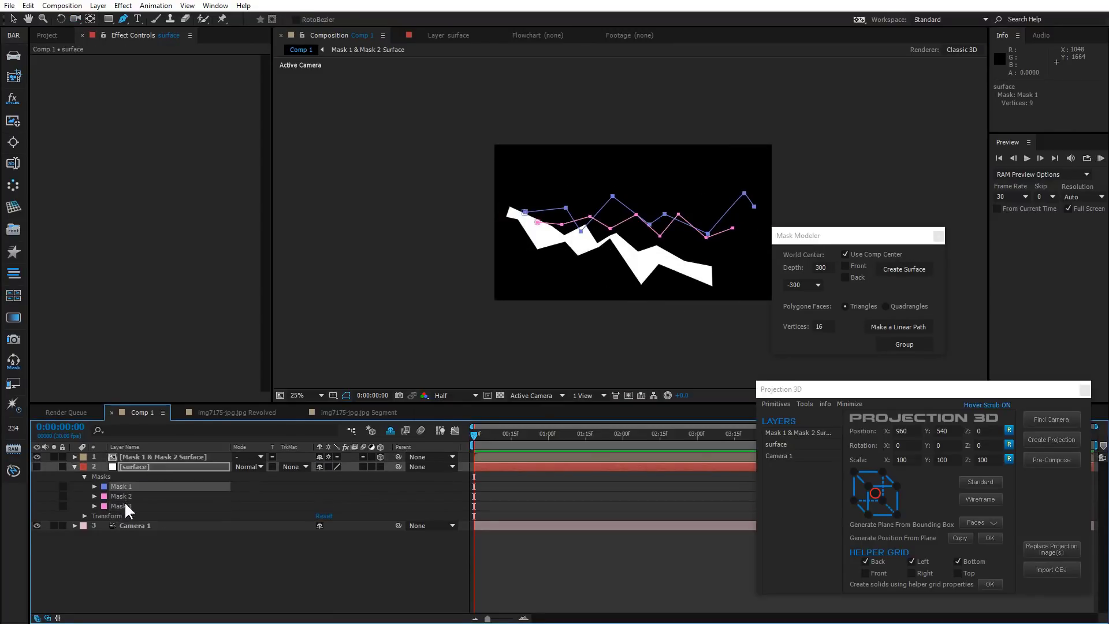
pyautogui.click(149, 456)
pyautogui.press('Delete')
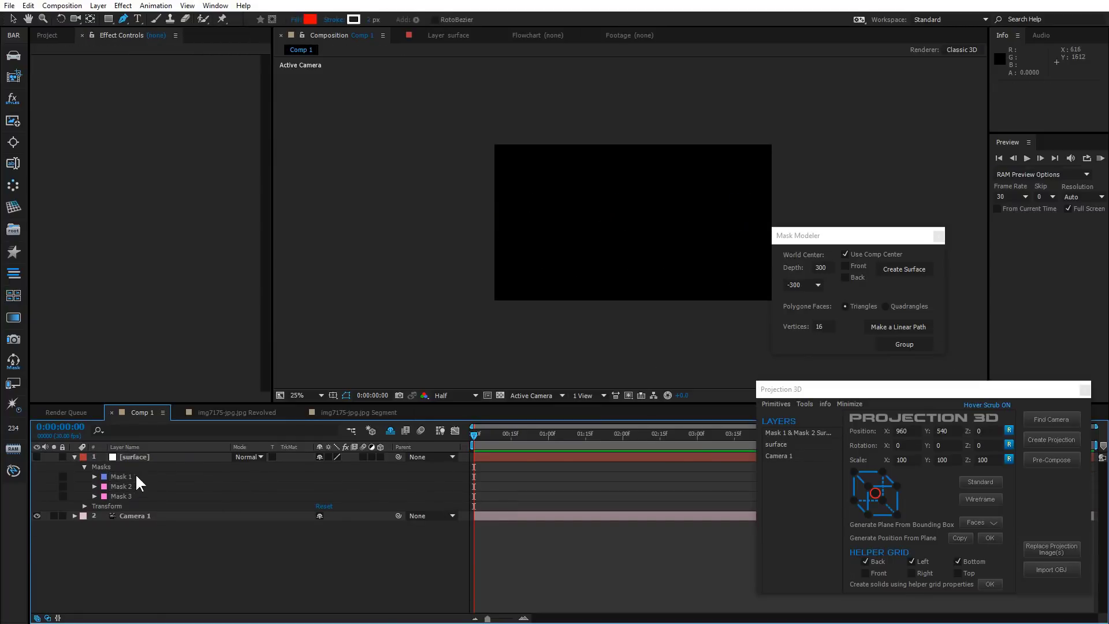
# - Select all three masks, reset the starting depth, and create surfaces between Masks 1 and 2 and Masks 2 and 3 at depth 300
pyautogui.click(136, 476)
pyautogui.keyDown('shift'); pyautogui.click(126, 495); pyautogui.keyUp('shift')
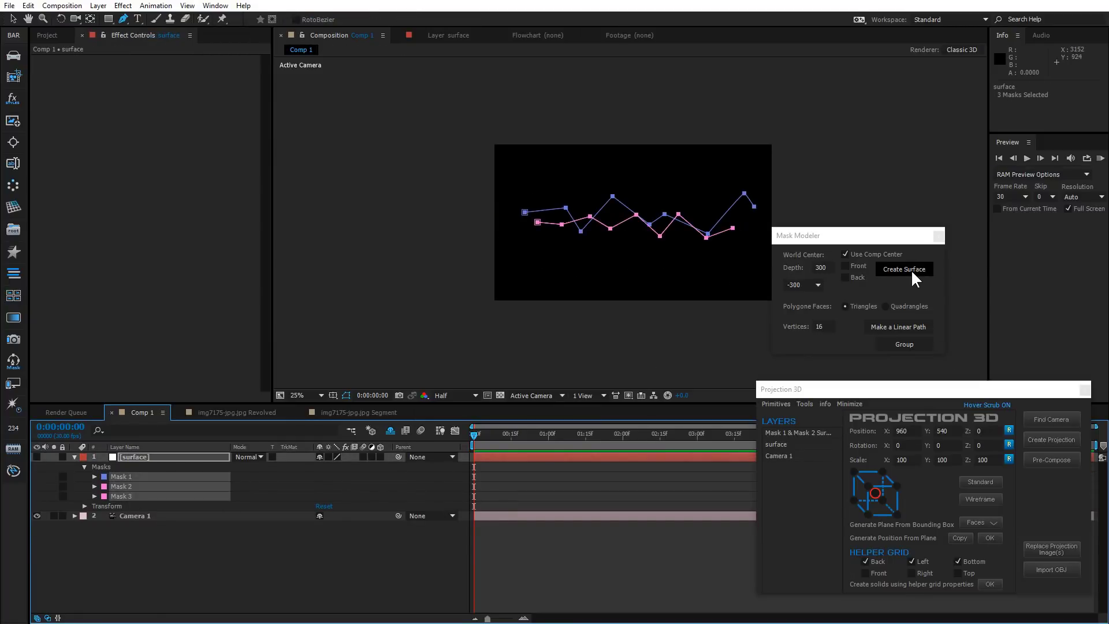
pyautogui.click(817, 285)
pyautogui.click(806, 299)
pyautogui.click(902, 272)
pyautogui.click(900, 270)
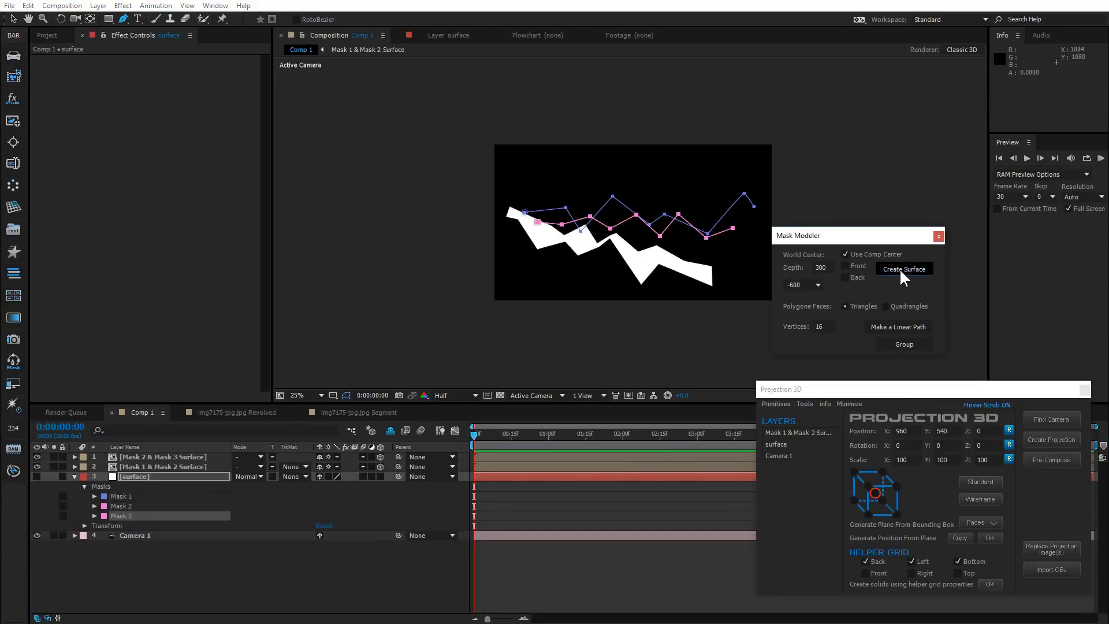
# - Orbit the camera around the two zigzag surfaces and group their layers into one surface
pyautogui.click(75, 18)
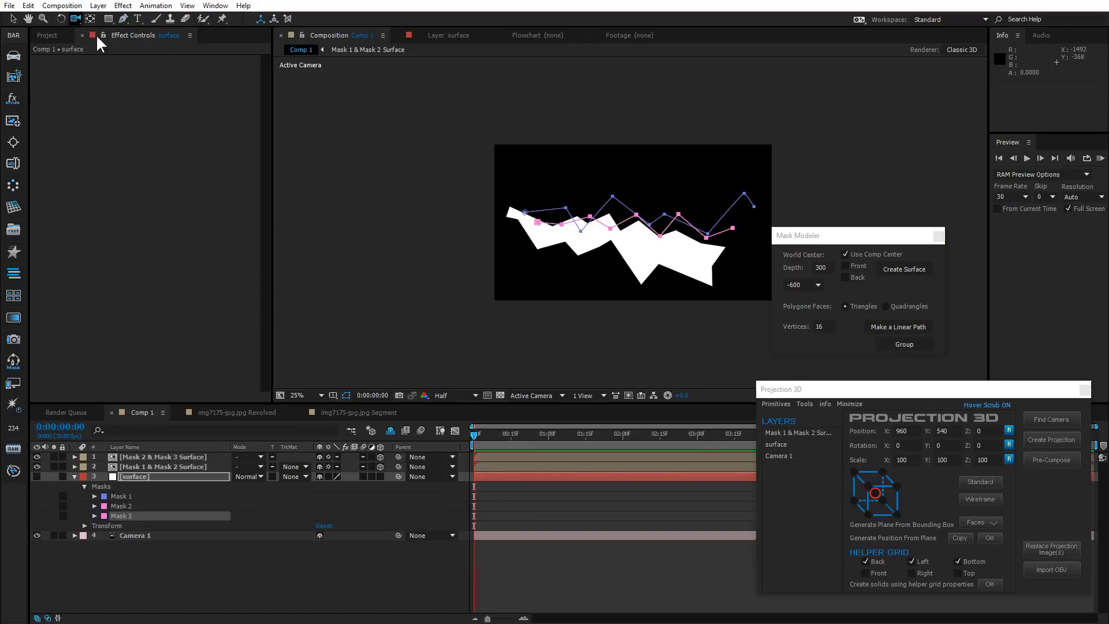
pyautogui.moveTo(599, 292); pyautogui.dragTo(632, 300)
pyautogui.click(122, 474)
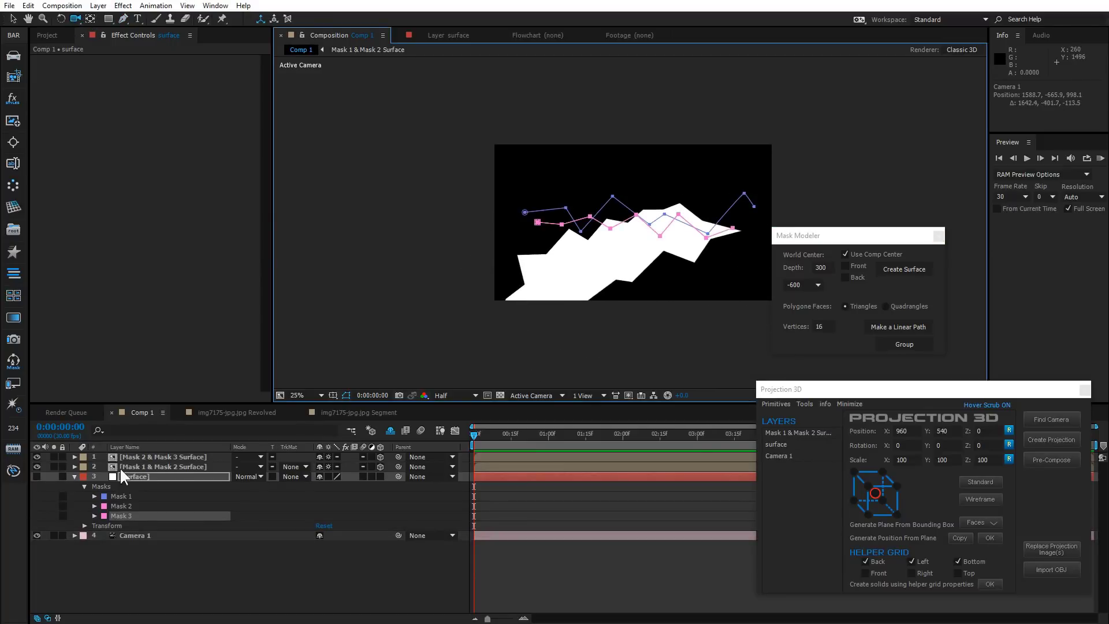
pyautogui.click(174, 465)
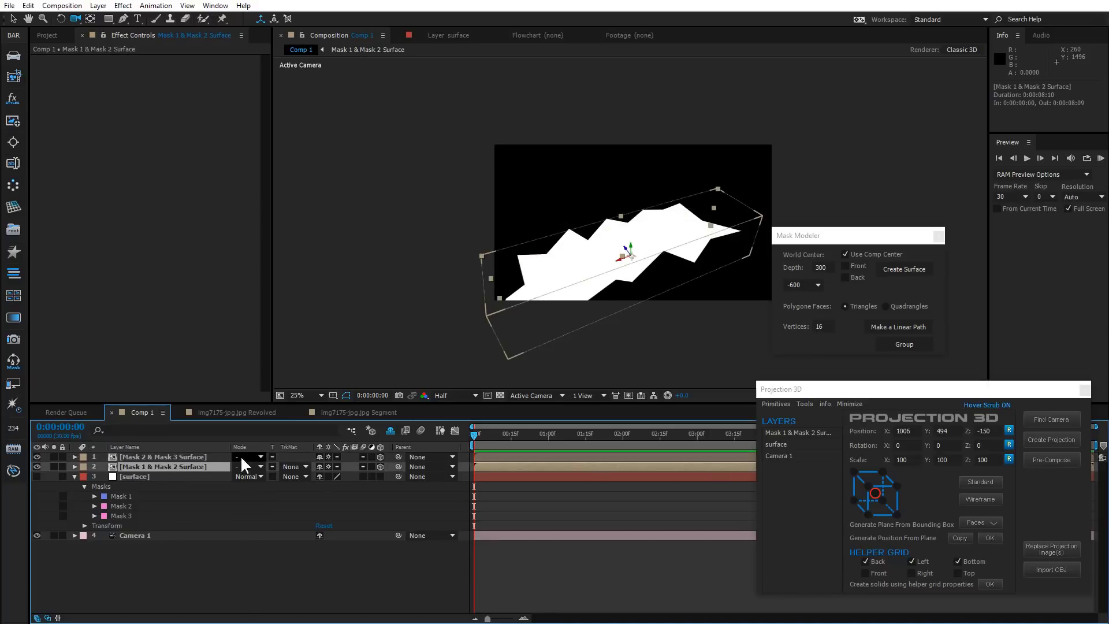
pyautogui.keyDown('shift'); pyautogui.click(175, 455); pyautogui.keyUp('shift')
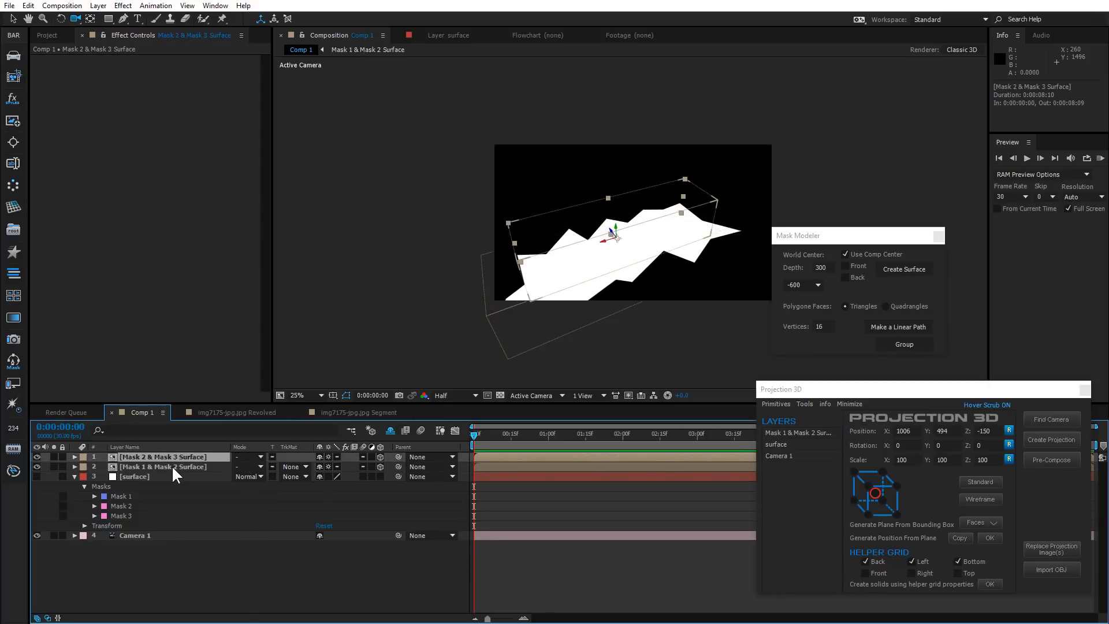
pyautogui.click(899, 342)
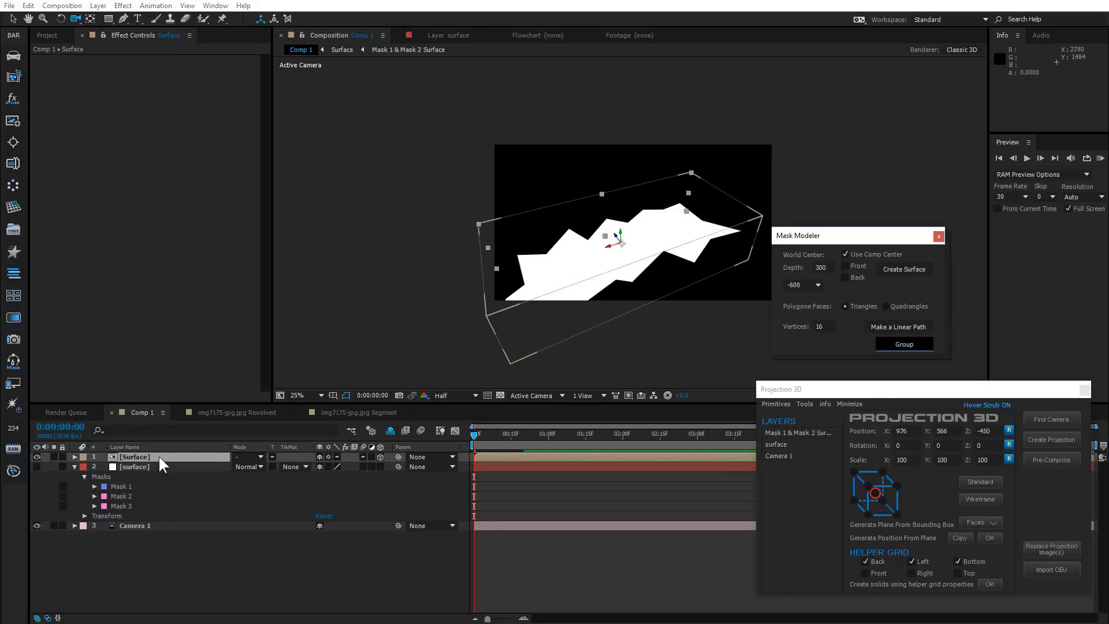
# - Lower the grouped Surface layer's opacity to 73% and orbit the camera to inspect its triangular faces
pyautogui.click(160, 457)
pyautogui.press('t')
pyautogui.moveTo(322, 467); pyautogui.dragTo(289, 472)
pyautogui.moveTo(608, 302); pyautogui.dragTo(628, 204)
pyautogui.moveTo(644, 191); pyautogui.dragTo(698, 229)
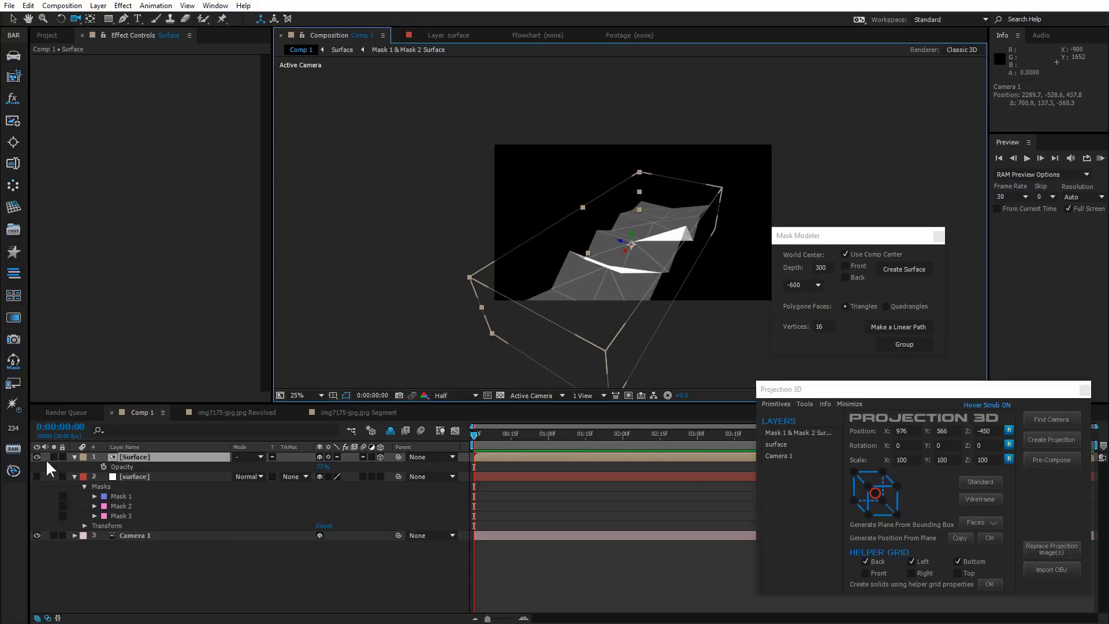
# - Delete the grouped Surface layer and all three masks on the surface layer
pyautogui.click(148, 458)
pyautogui.press('Delete')
pyautogui.click(126, 478)
pyautogui.keyDown('shift'); pyautogui.click(125, 498); pyautogui.keyUp('shift')
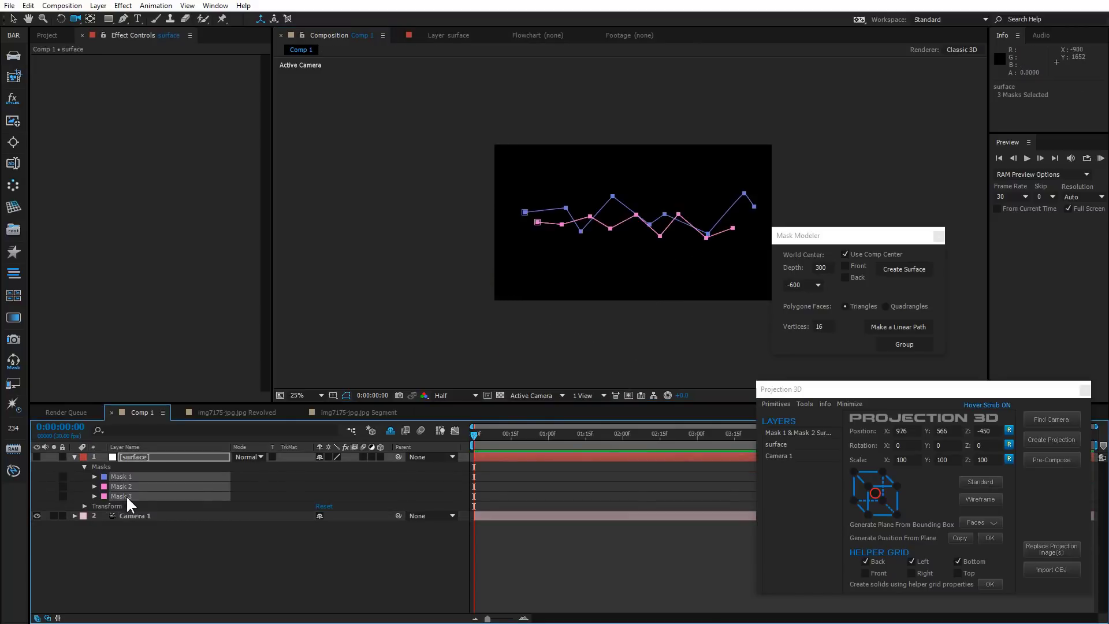
pyautogui.press('Delete')
# - Draw an elliptical mask near the composition's centre and convert it to a linear path with 16 vertices
pyautogui.moveTo(110, 16); pyautogui.dragTo(144, 43)
pyautogui.moveTo(577, 196); pyautogui.dragTo(673, 276)
pyautogui.click(829, 324)
pyautogui.click(889, 326)
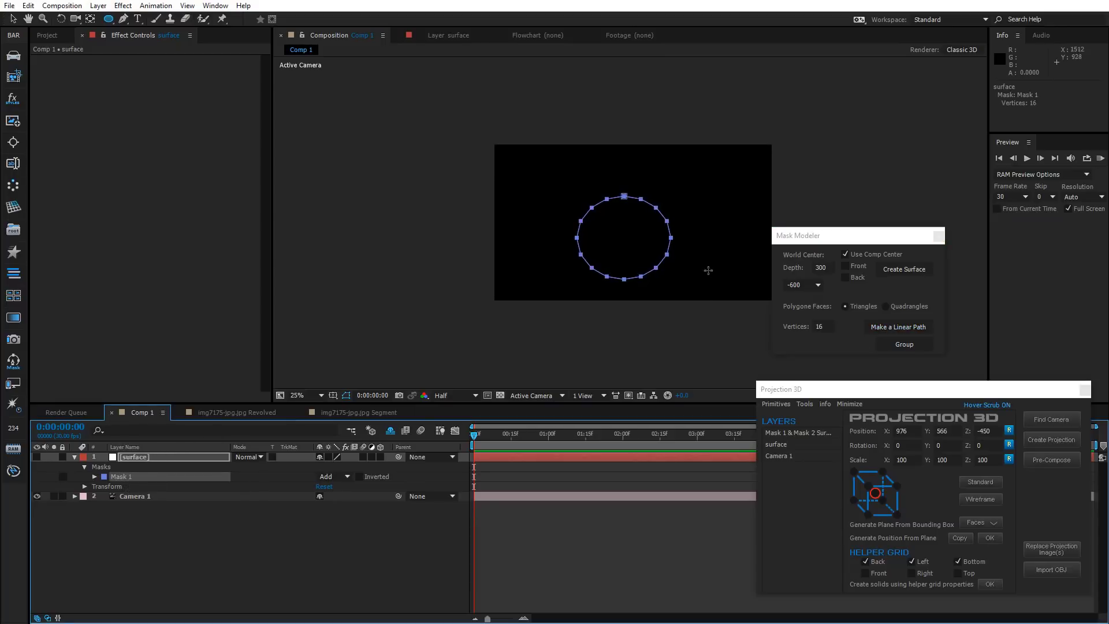
# - Duplicate the elliptical mask twice, scaling Mask 2 to about 84% and Mask 3 to about 79% around their centre
pyautogui.press('v')
pyautogui.doubleClick(624, 196)
pyautogui.moveTo(671, 196); pyautogui.dragTo(664, 203)
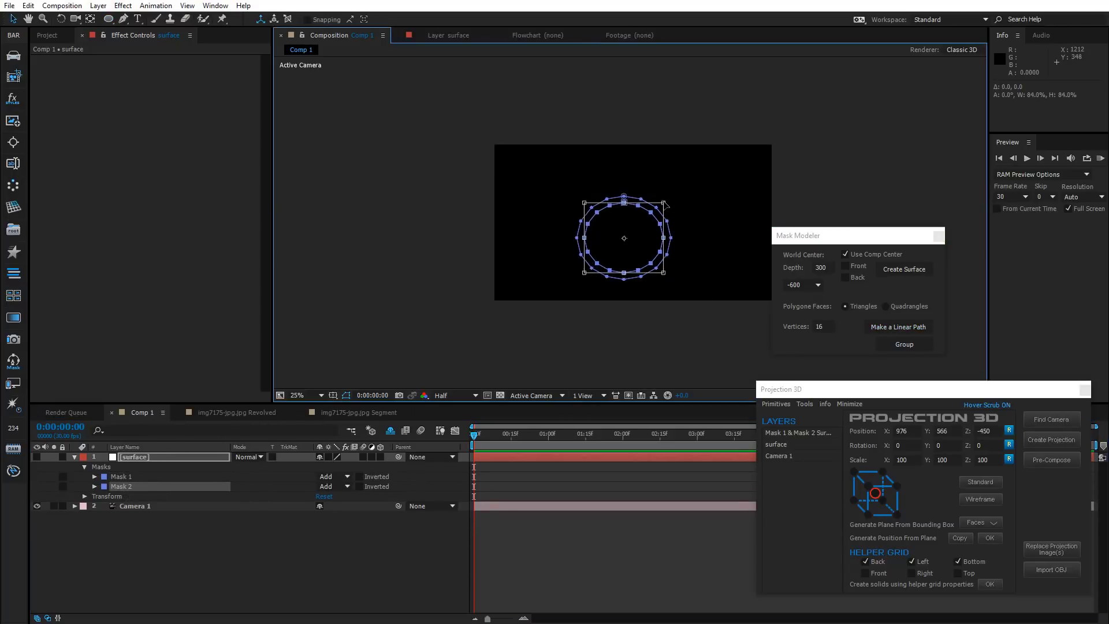
pyautogui.click(121, 486)
pyautogui.hotkey('ctrl', 'd')
pyautogui.doubleClick(638, 206)
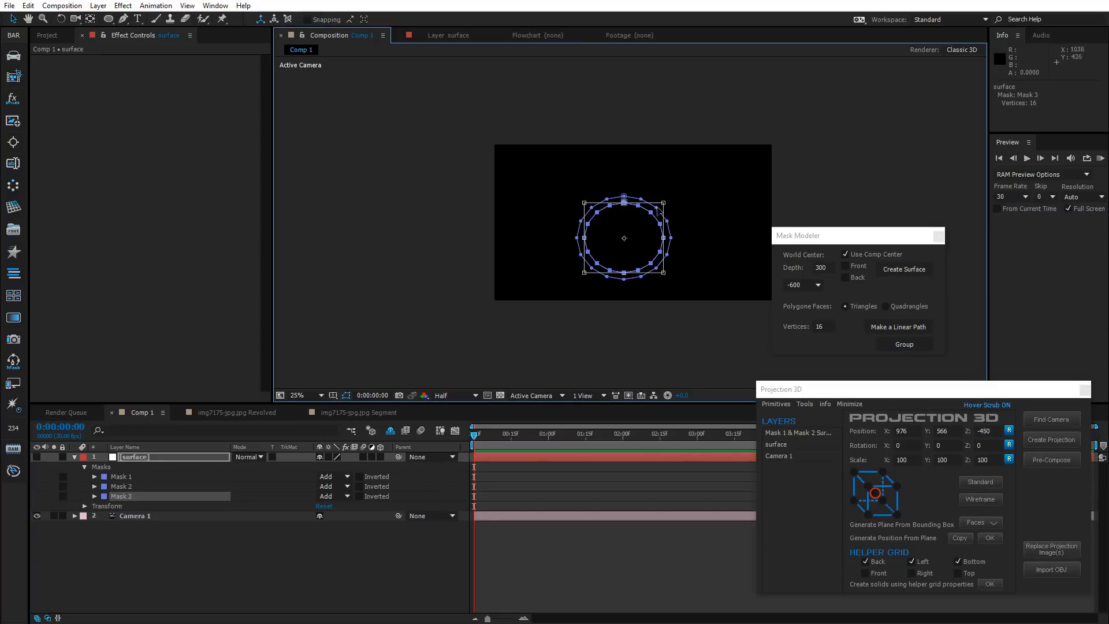
pyautogui.moveTo(665, 202); pyautogui.dragTo(656, 211)
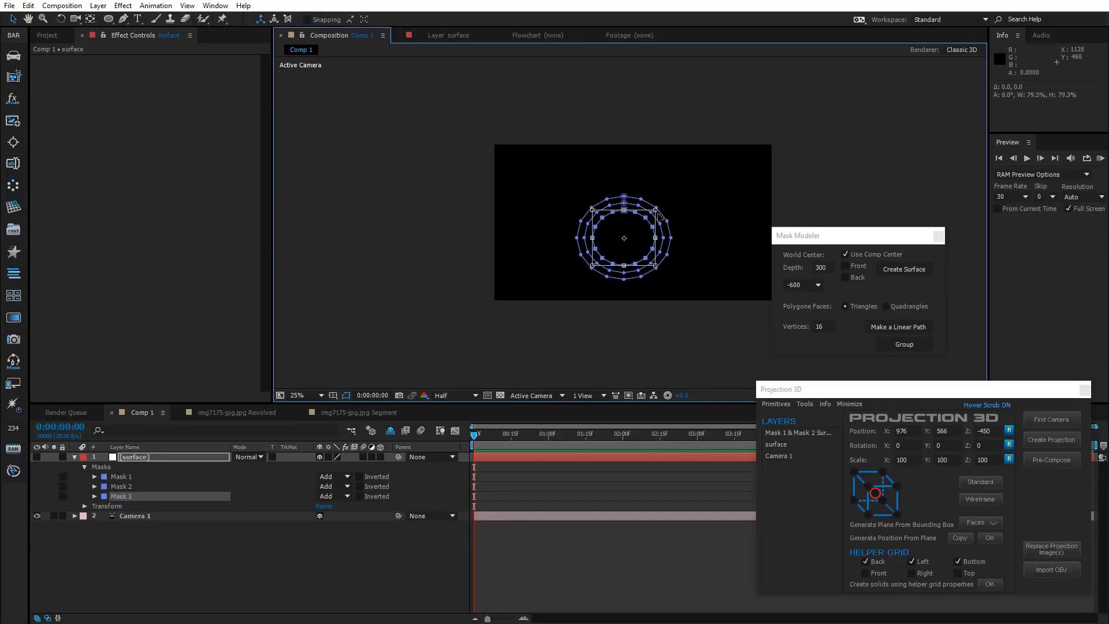
# - Duplicate Mask 3 as a smaller concentric Mask 4, and Mask 4 as Mask 5 scaled to about 37%
pyautogui.click(121, 496)
pyautogui.hotkey('ctrl', 'd')
pyautogui.doubleClick(625, 212)
pyautogui.moveTo(656, 212); pyautogui.dragTo(634, 229)
pyautogui.click(122, 506)
pyautogui.hotkey('ctrl', 'd')
pyautogui.doubleClick(624, 219)
pyautogui.press('Return')
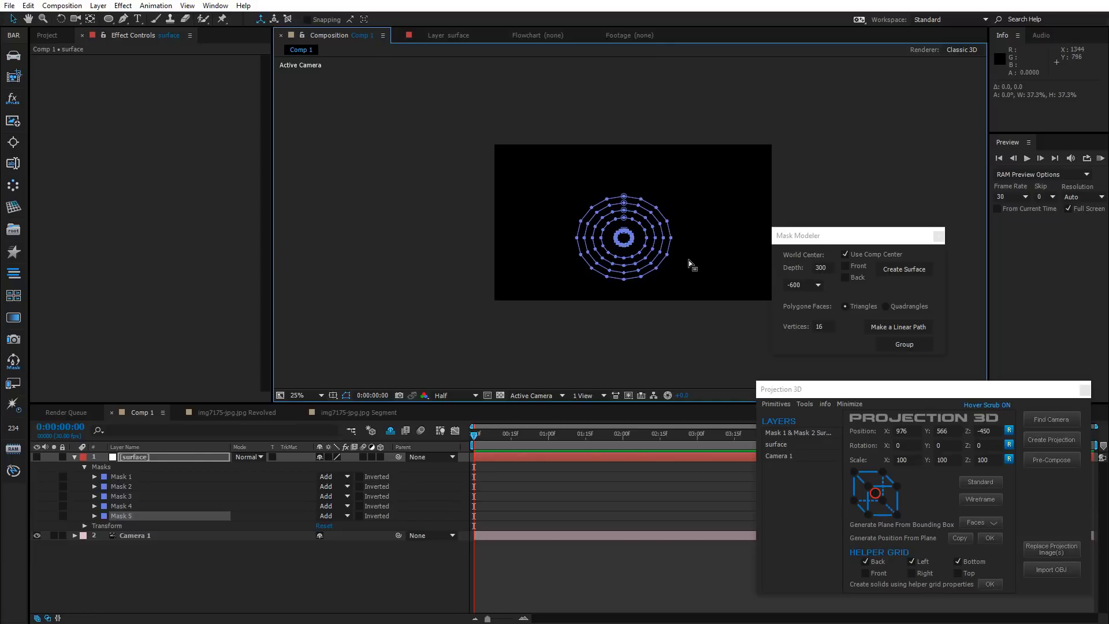
# - Select all five masks, reset the starting depth to 0, and create the surface between Masks 1 and 2 at depth 50
pyautogui.keyDown('shift'); pyautogui.click(128, 476); pyautogui.keyUp('shift')
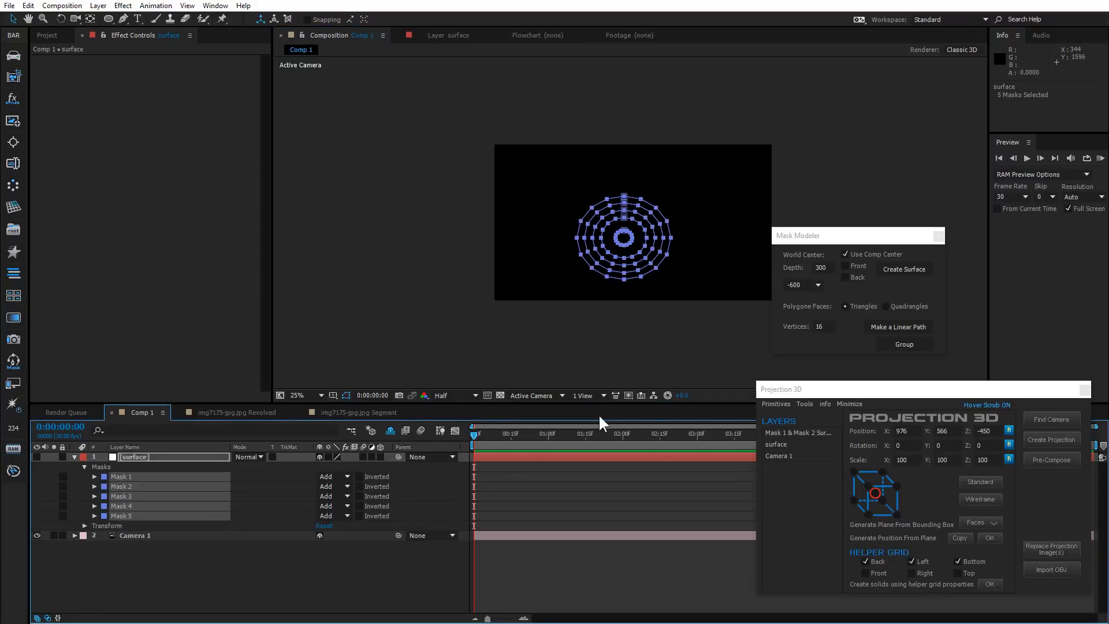
pyautogui.click(817, 283)
pyautogui.click(809, 297)
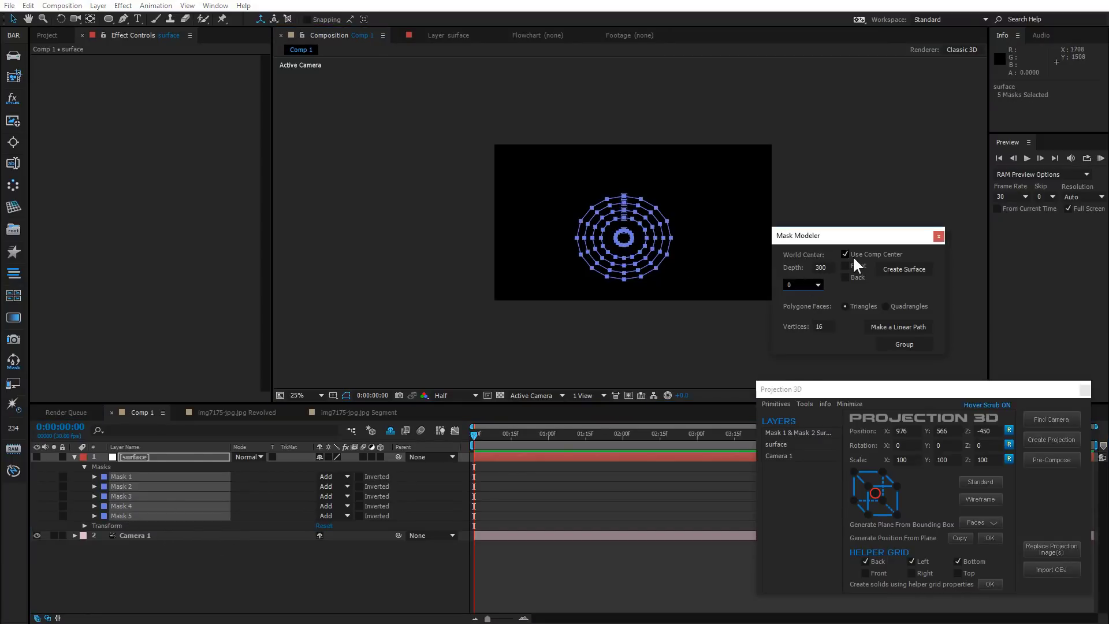
pyautogui.click(823, 267)
pyautogui.write('50')
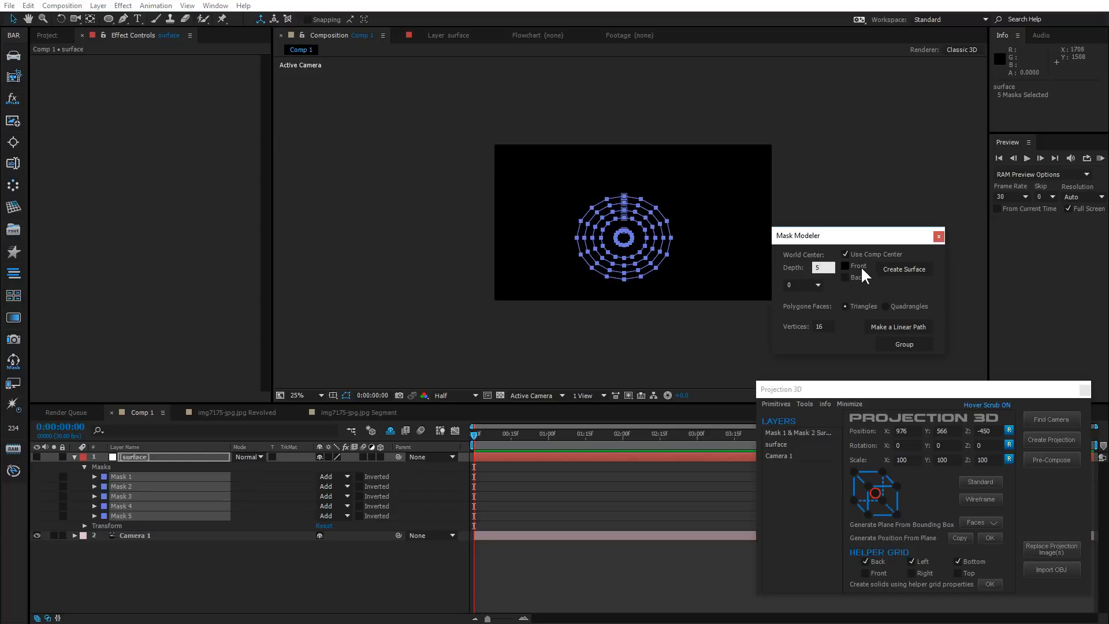
pyautogui.click(904, 267)
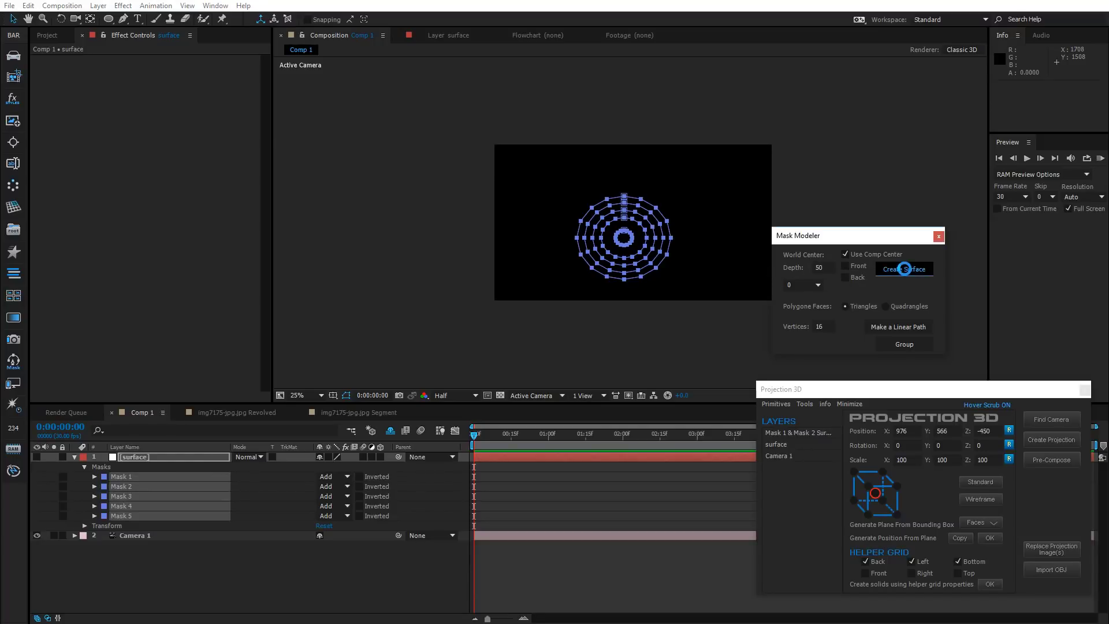
# - Create the surfaces between Masks 2 and 3 at depth 30, Masks 3 and 4 at 15, and Masks 4 and 5 at 8
pyautogui.click(826, 265)
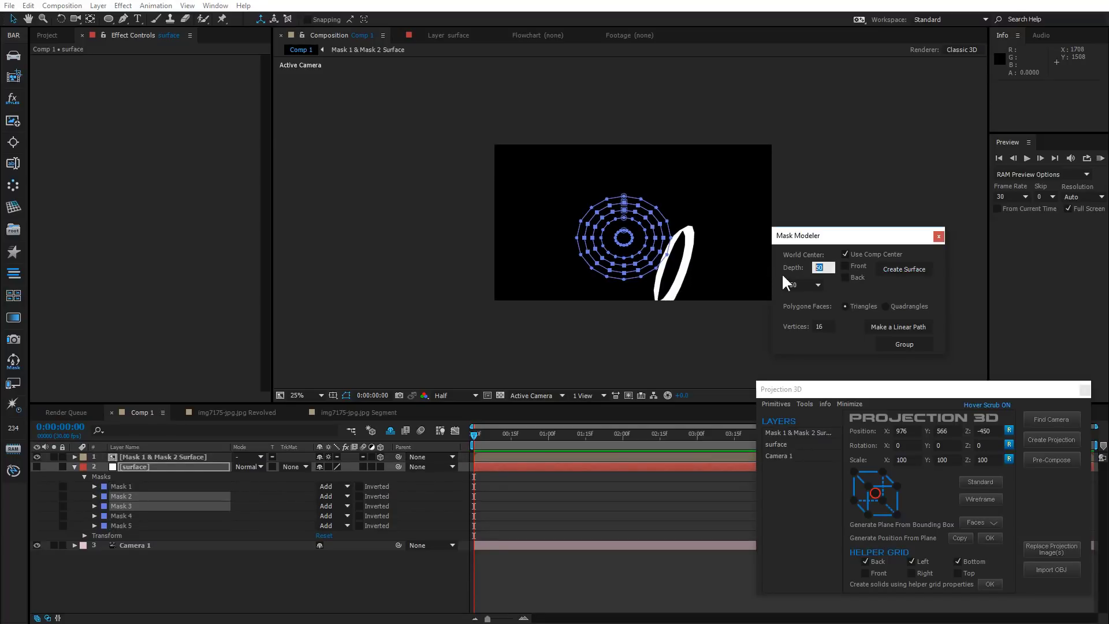
pyautogui.click(900, 268)
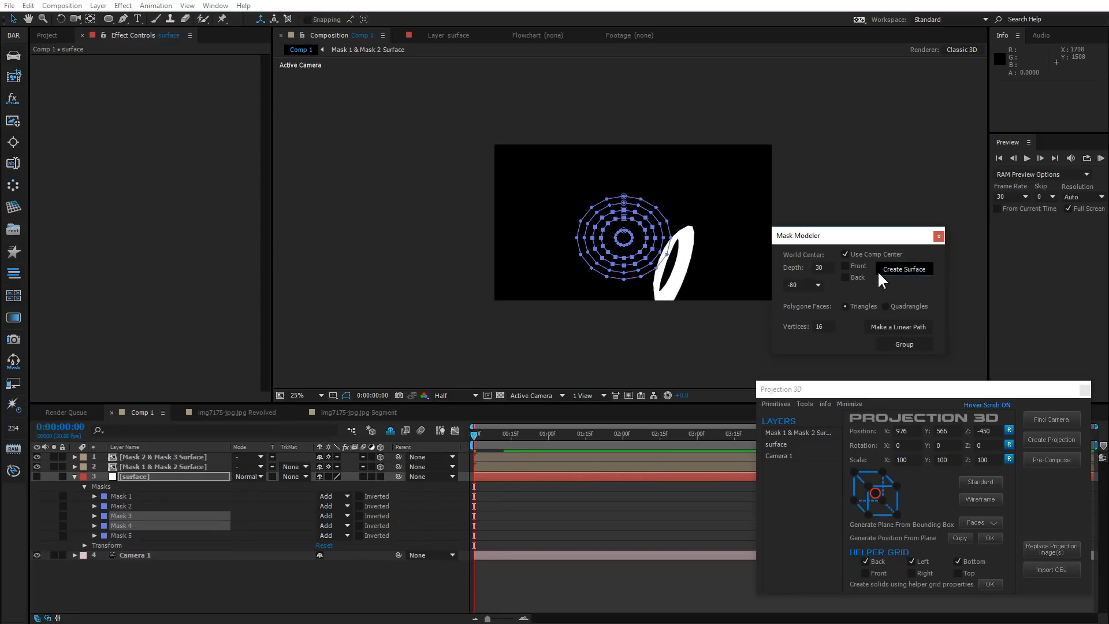
pyautogui.click(828, 264)
pyautogui.write('15')
pyautogui.click(901, 268)
pyautogui.click(830, 266)
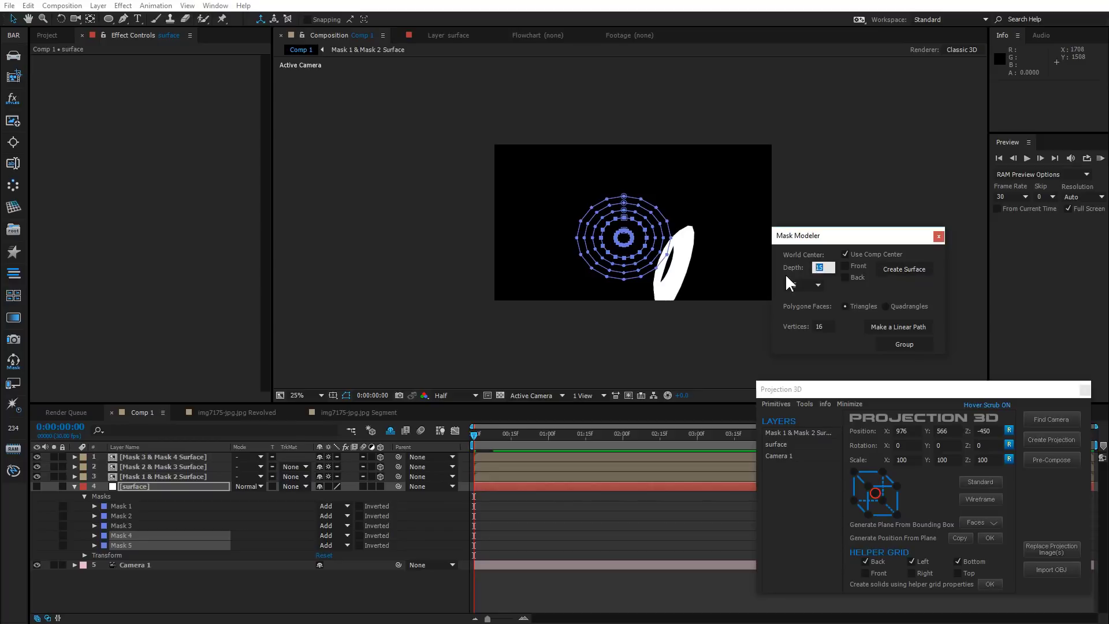
pyautogui.write('8')
pyautogui.click(909, 269)
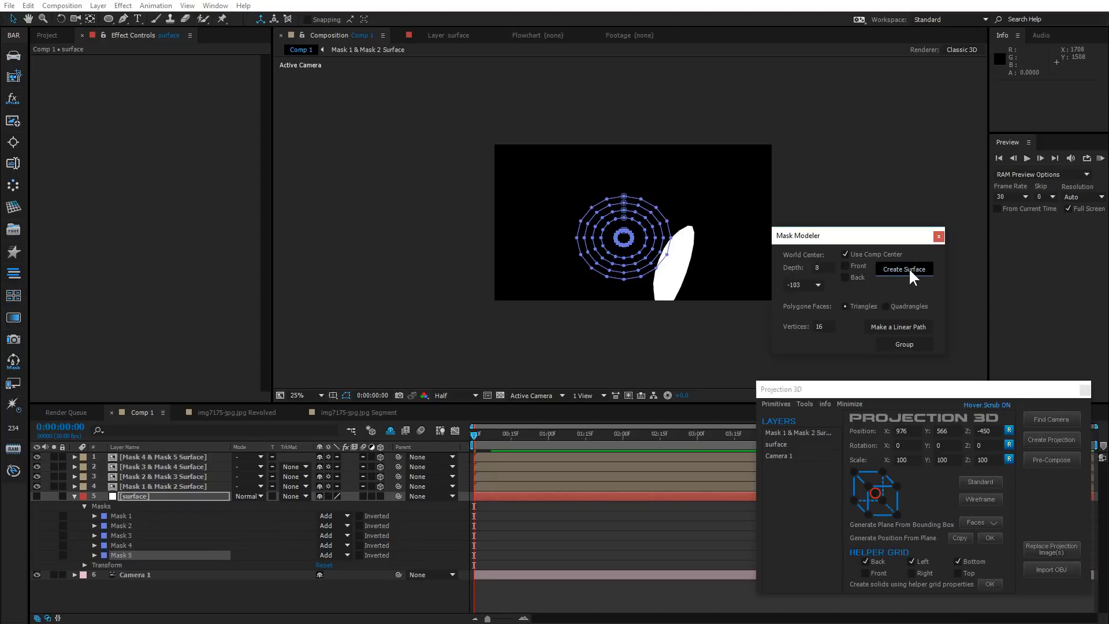
# - Orbit the camera around the dome and group its four mask surface layers into one surface
pyautogui.click(75, 19)
pyautogui.moveTo(651, 285); pyautogui.dragTo(665, 249)
pyautogui.click(119, 595)
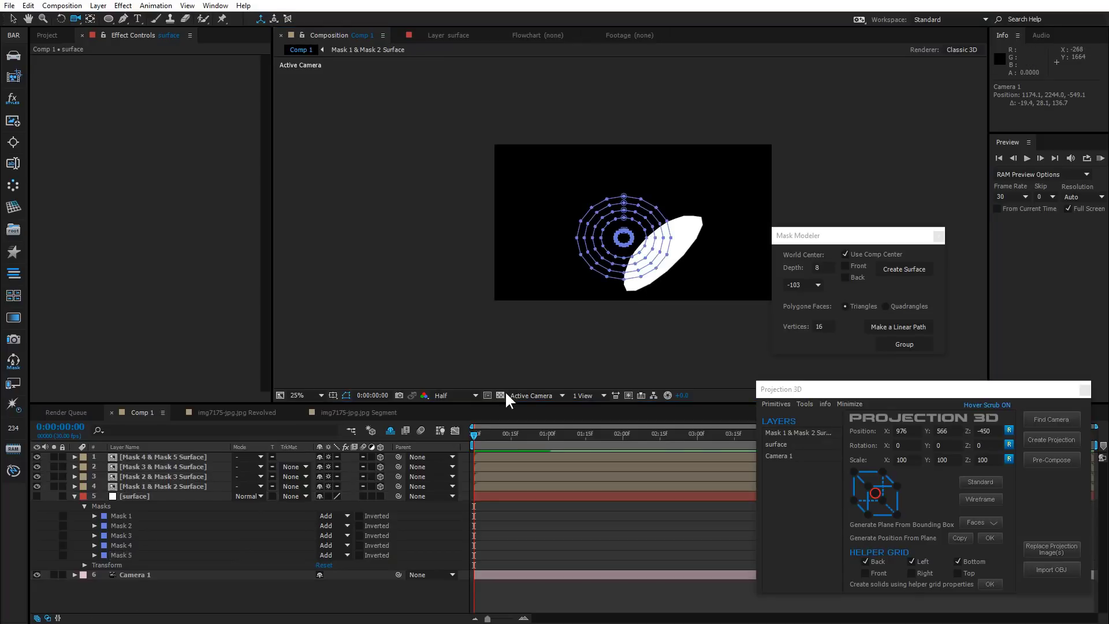
pyautogui.keyDown('shift'); pyautogui.click(149, 474); pyautogui.keyUp('shift')
pyautogui.keyDown('shift'); pyautogui.click(166, 487); pyautogui.keyUp('shift')
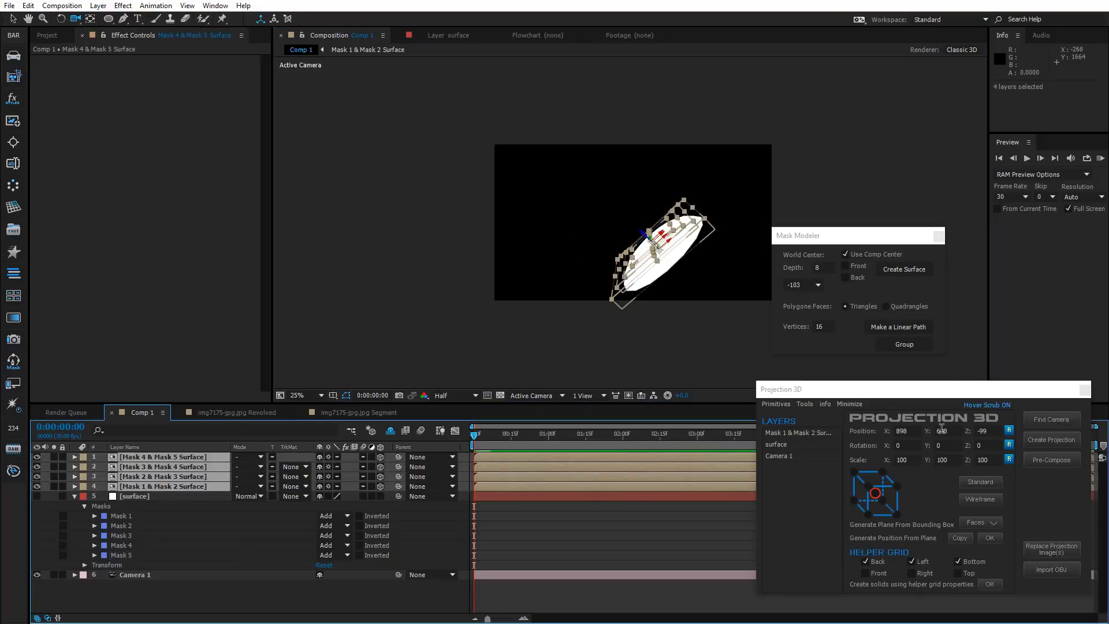
pyautogui.click(905, 345)
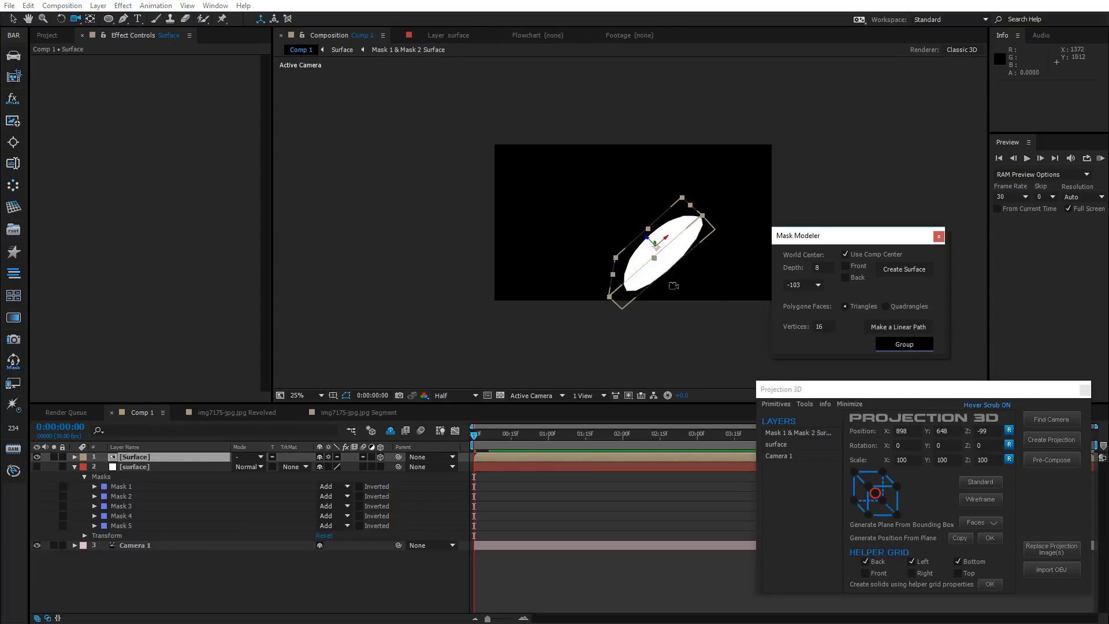
# - Orbit around the dome and move its anchor point among the lower corners of its bounding box, ending at the back lower-right one
pyautogui.moveTo(666, 299); pyautogui.dragTo(716, 273)
pyautogui.click(895, 519)
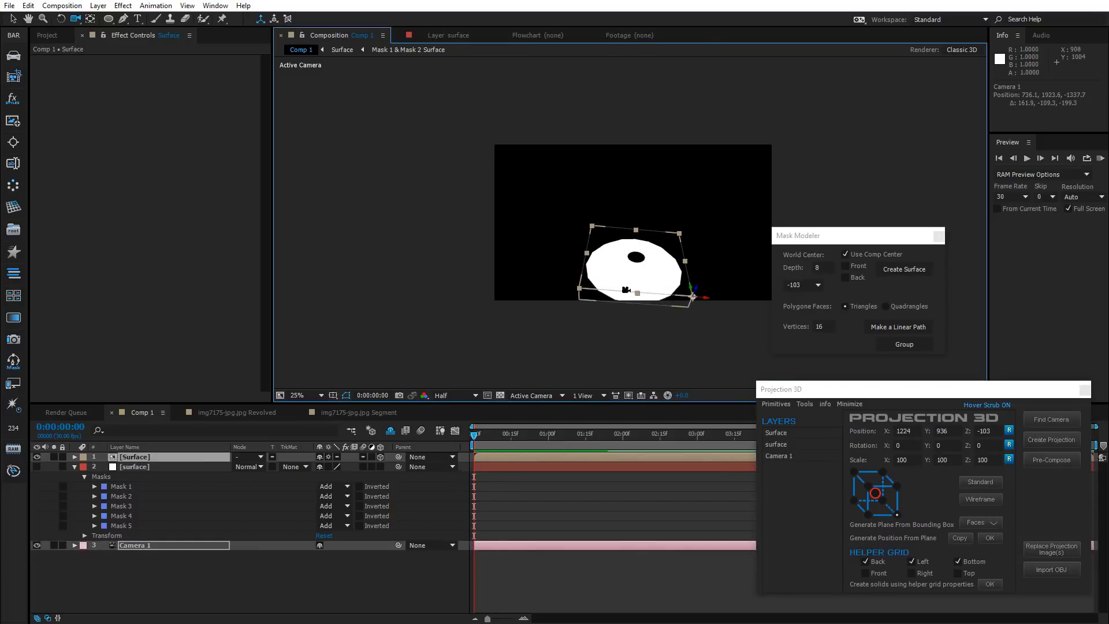
pyautogui.click(854, 501)
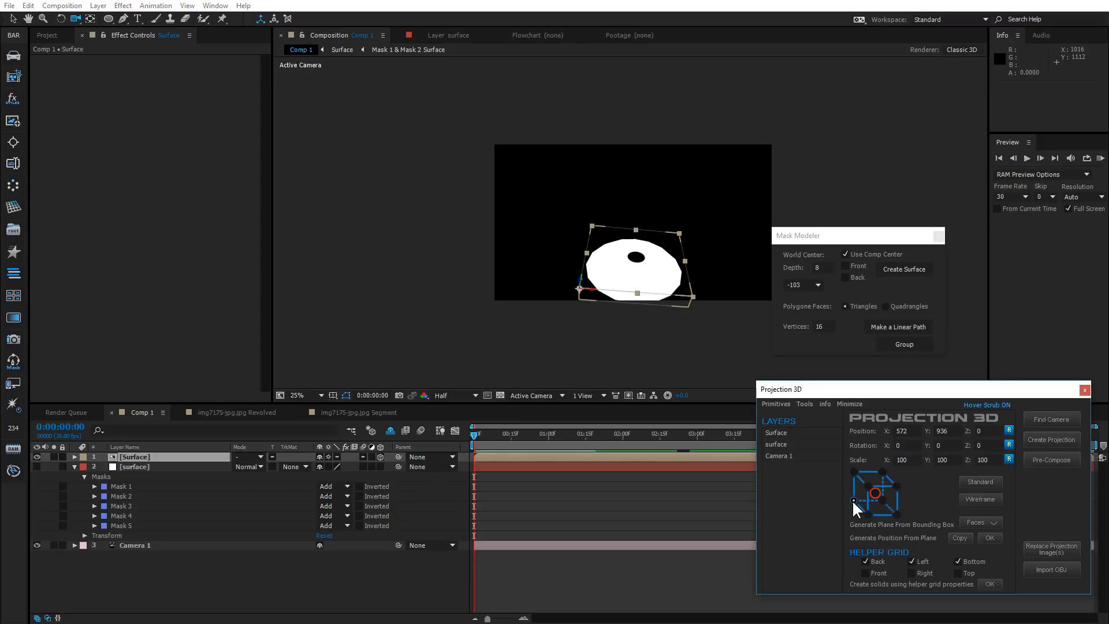
pyautogui.click(884, 501)
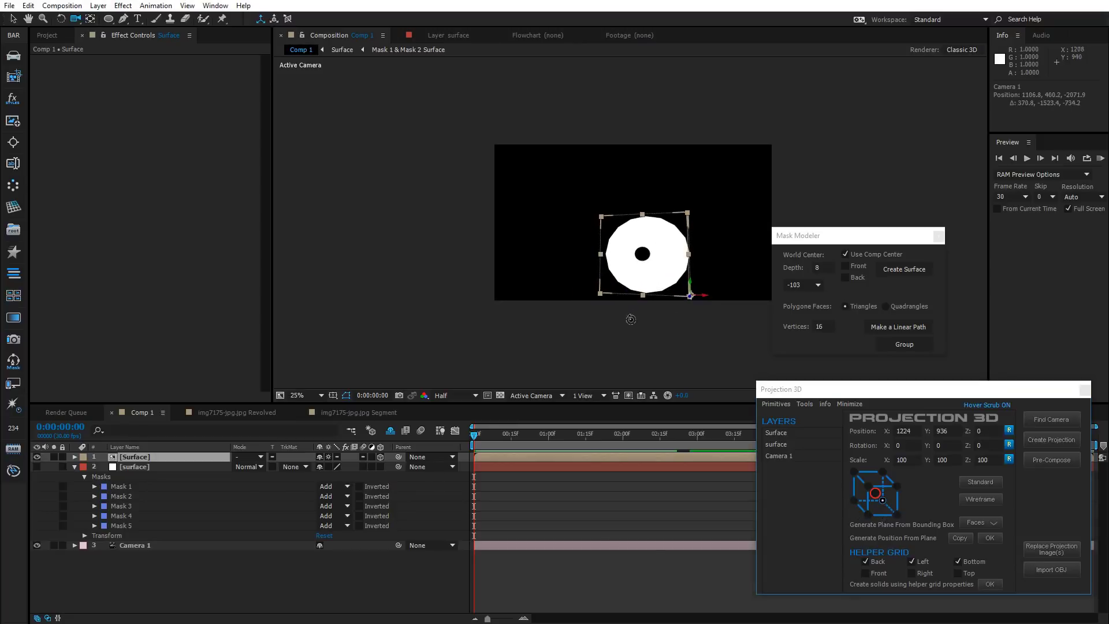
pyautogui.moveTo(634, 324); pyautogui.dragTo(647, 320)
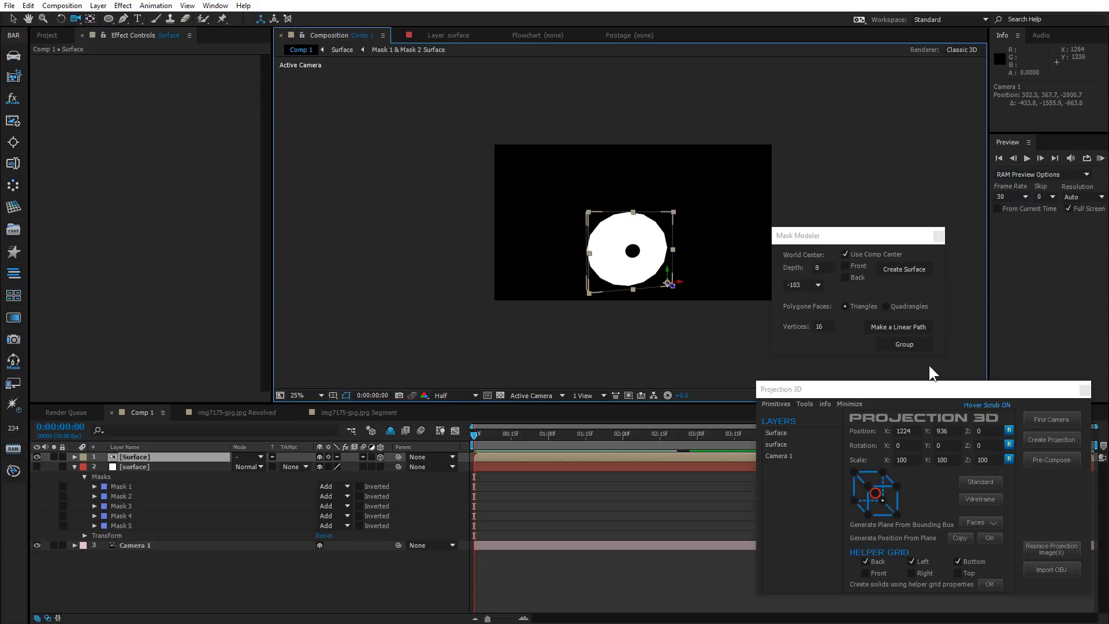
# - Move the dome's anchor point to the back upper-right and upper-left corners of its bounding box, and return it to the centre
pyautogui.click(883, 471)
pyautogui.moveTo(674, 230); pyautogui.dragTo(676, 247)
pyautogui.click(854, 472)
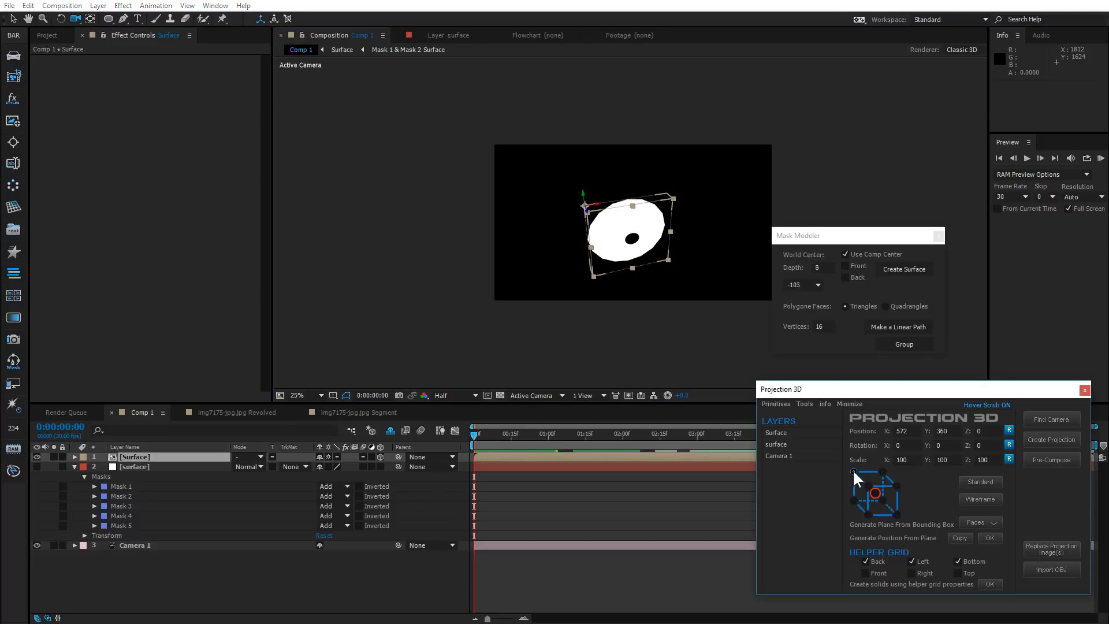
pyautogui.click(875, 494)
pyautogui.moveTo(614, 264); pyautogui.dragTo(595, 251)
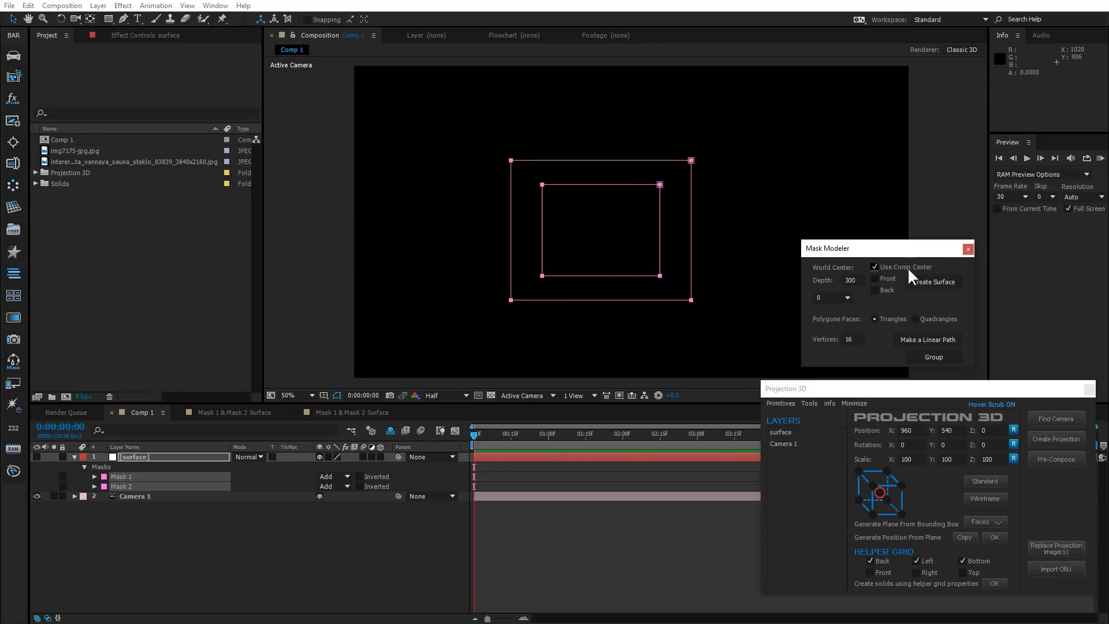
# - Create two surfaces between rectangular Masks 1 and 2 at depth 300 from starting depth 0, one with triangle and one with quadrangle faces
pyautogui.click(922, 281)
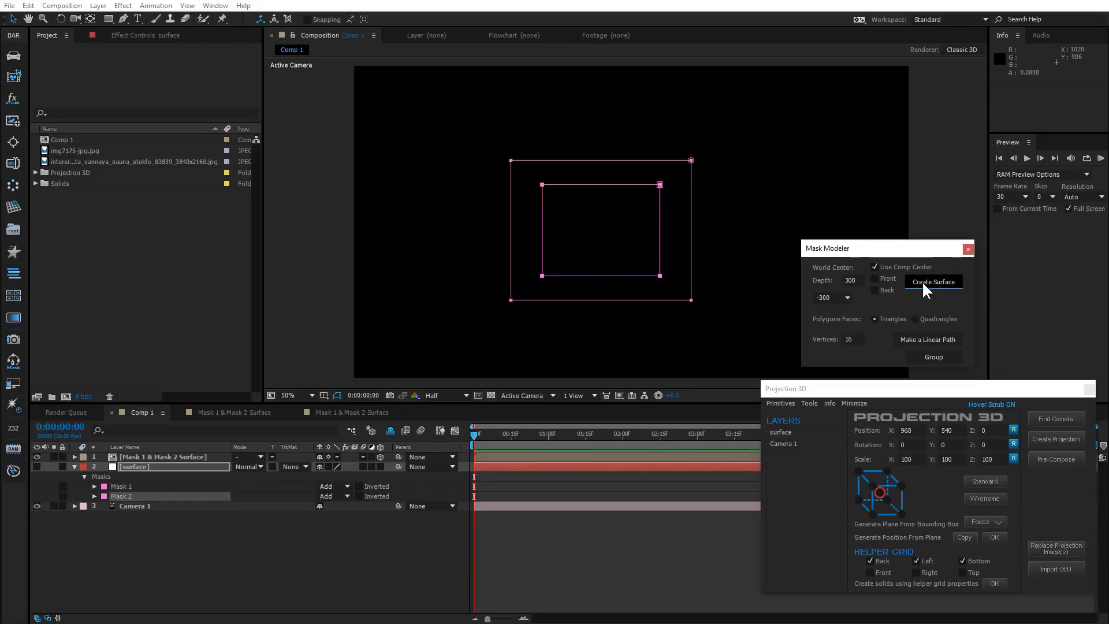
pyautogui.click(915, 319)
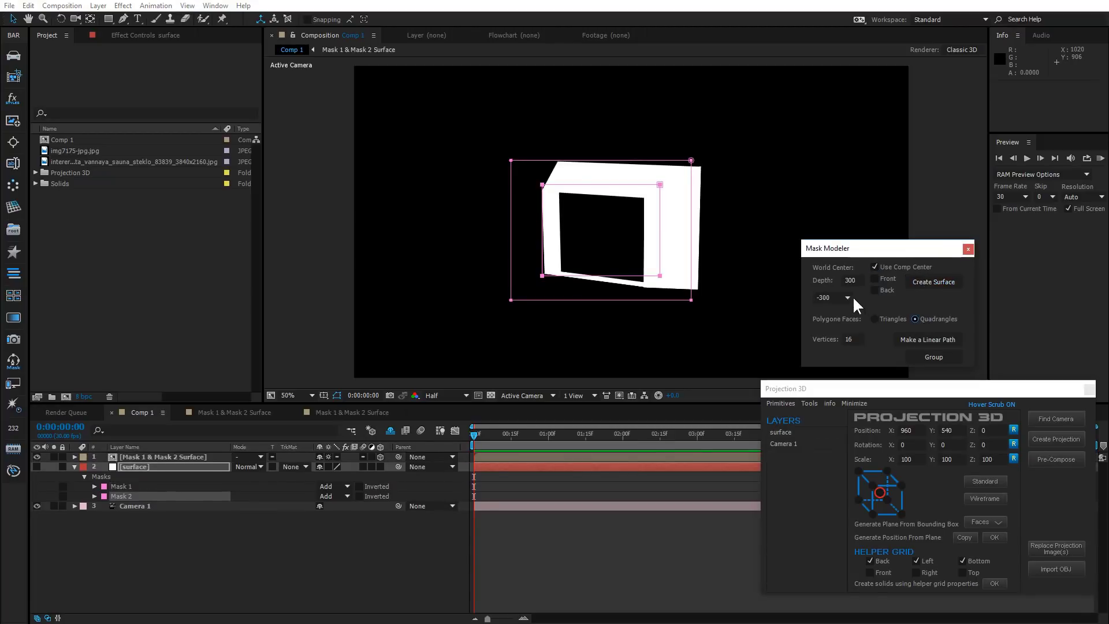
pyautogui.click(848, 297)
pyautogui.click(840, 308)
pyautogui.keyDown('shift'); pyautogui.click(128, 487); pyautogui.keyUp('shift')
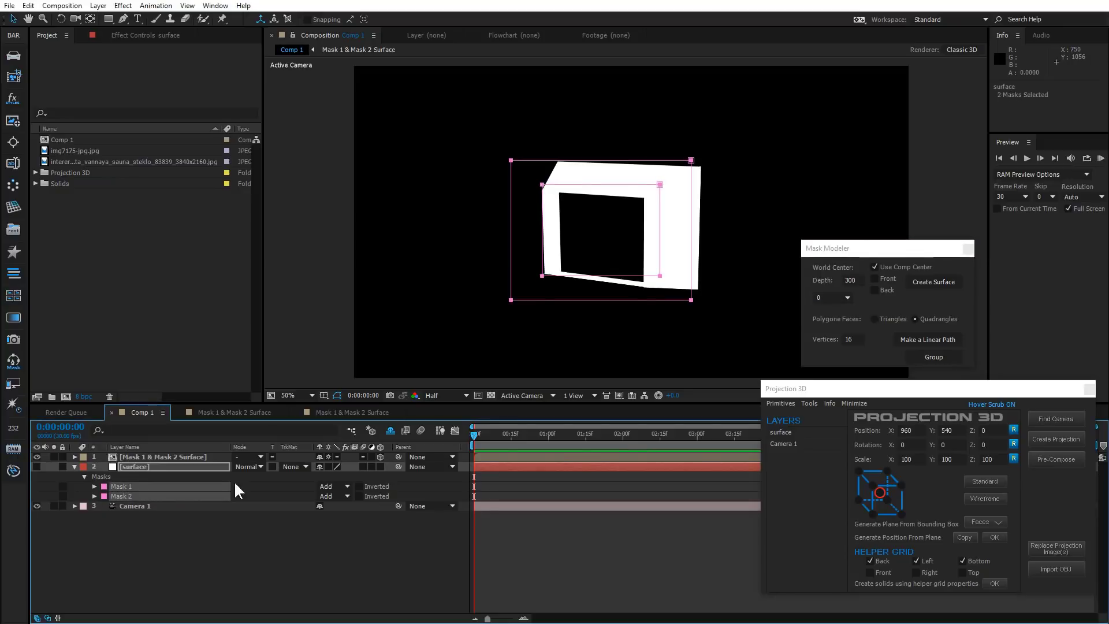
pyautogui.click(948, 282)
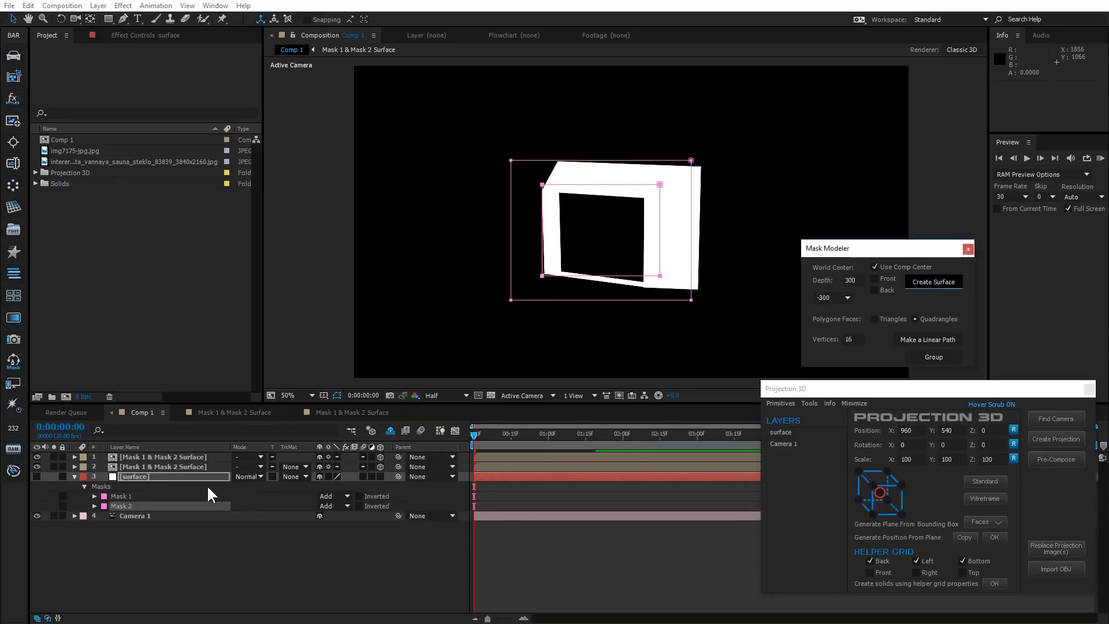
# - Move the quadrangle-faced surface about 686 px along X so it stands beside the triangle-faced one
pyautogui.click(164, 449)
pyautogui.click(168, 458)
pyautogui.moveTo(601, 242); pyautogui.dragTo(961, 267)
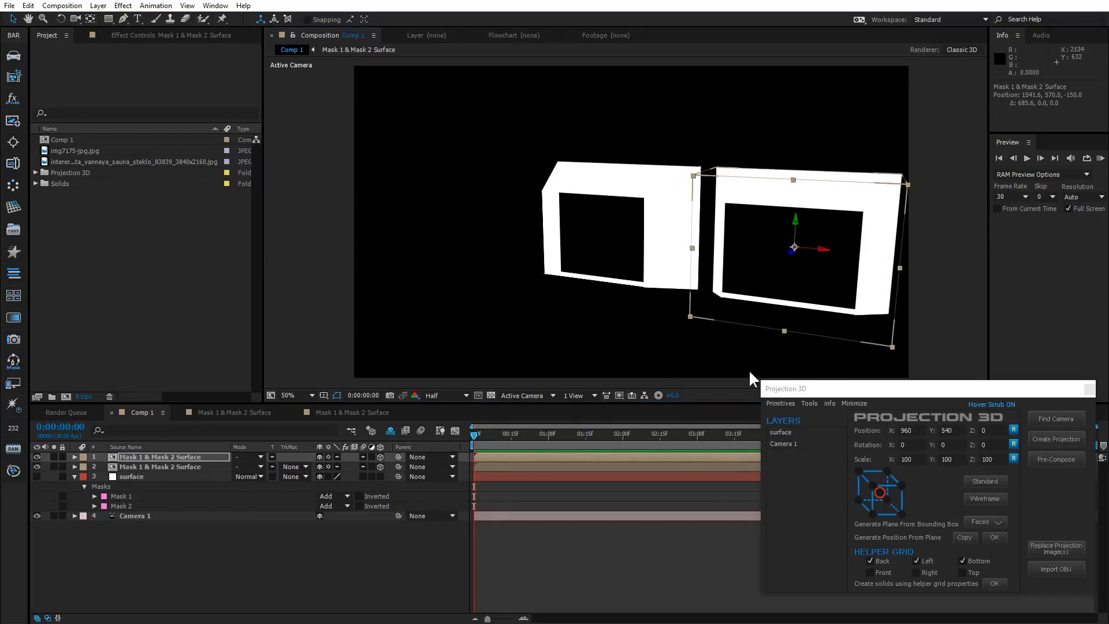
# - Lower the opacity of both mask surface layers together and orbit the camera to compare their triangle and quadrangle faces
pyautogui.keyDown('shift'); pyautogui.click(157, 468); pyautogui.keyUp('shift')
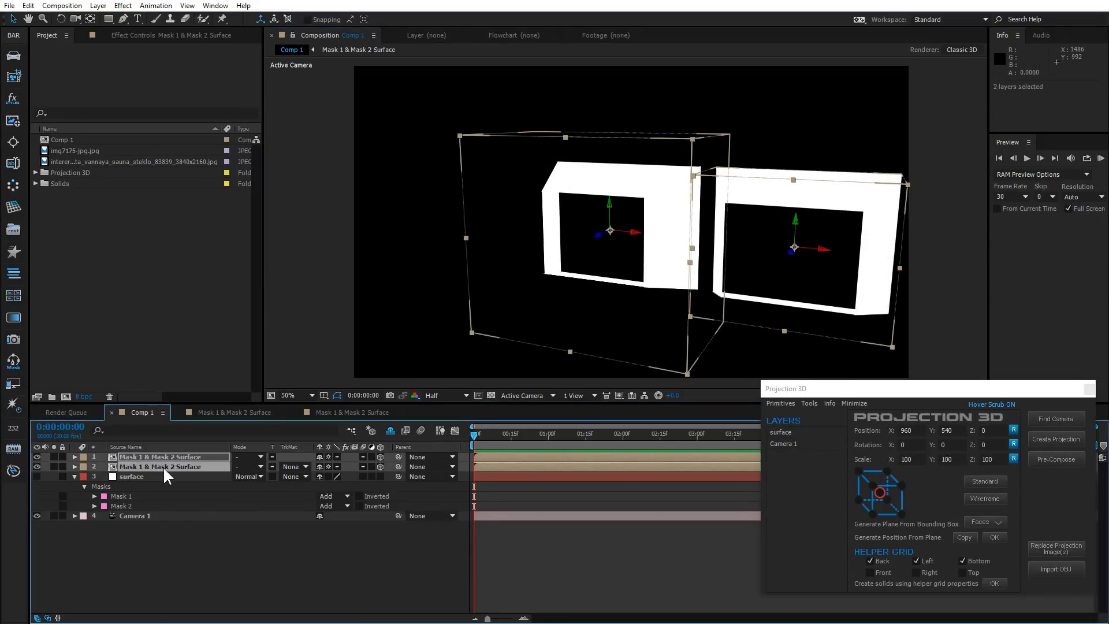
pyautogui.press('t')
pyautogui.moveTo(319, 468); pyautogui.dragTo(288, 469)
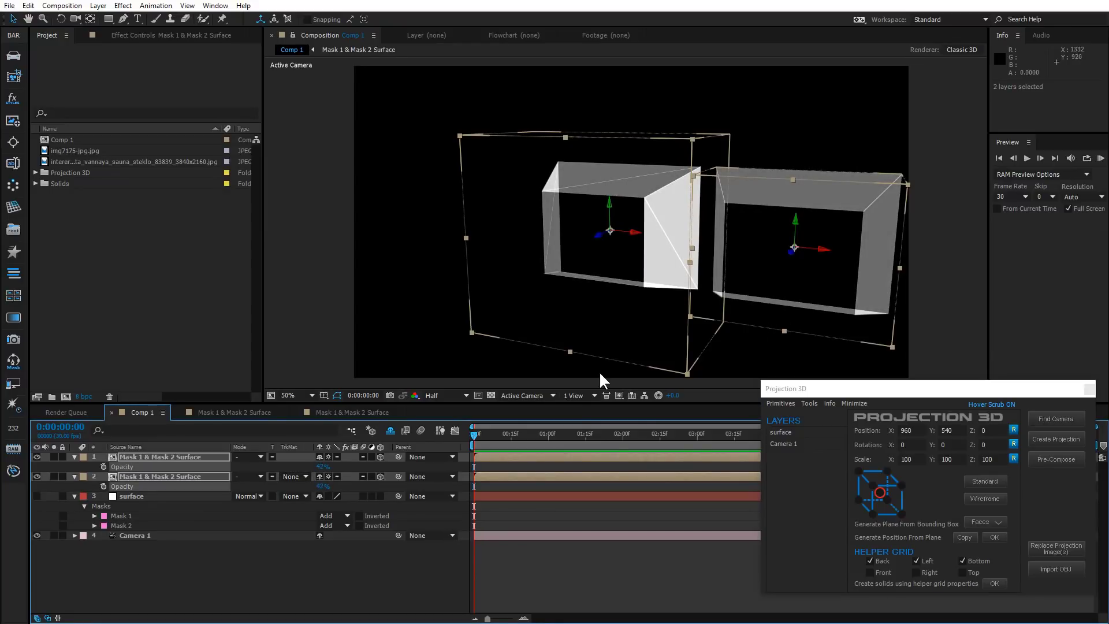
pyautogui.click(75, 18)
pyautogui.moveTo(688, 297); pyautogui.dragTo(698, 249)
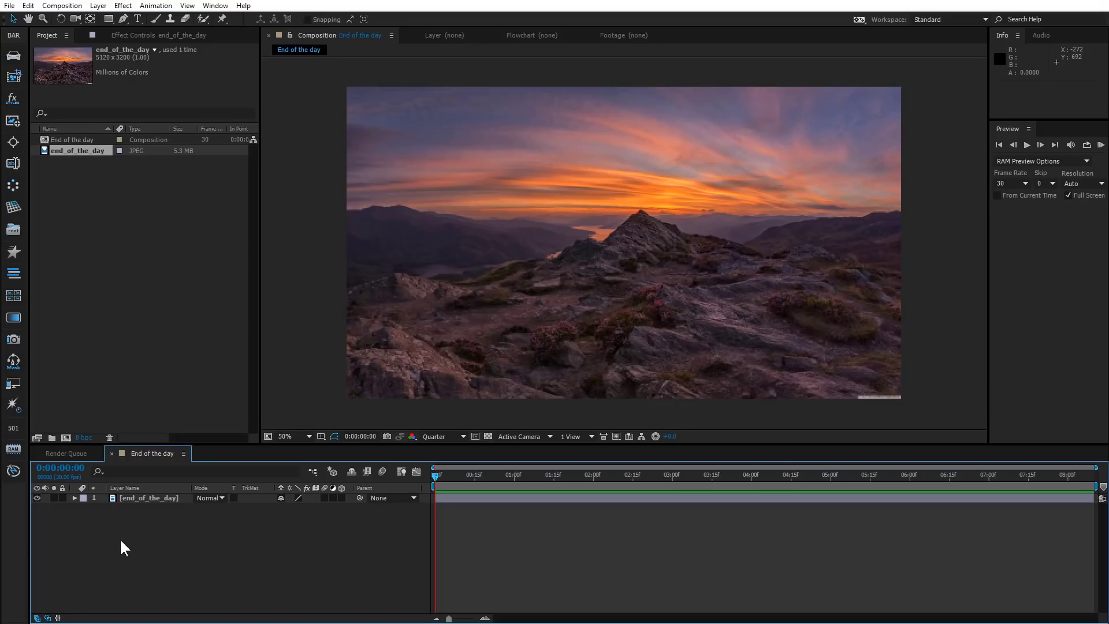
# - Add a white composition-sized solid named Surface to the End of the day composition and hide it
pyautogui.hotkey('ctrl', 'y')
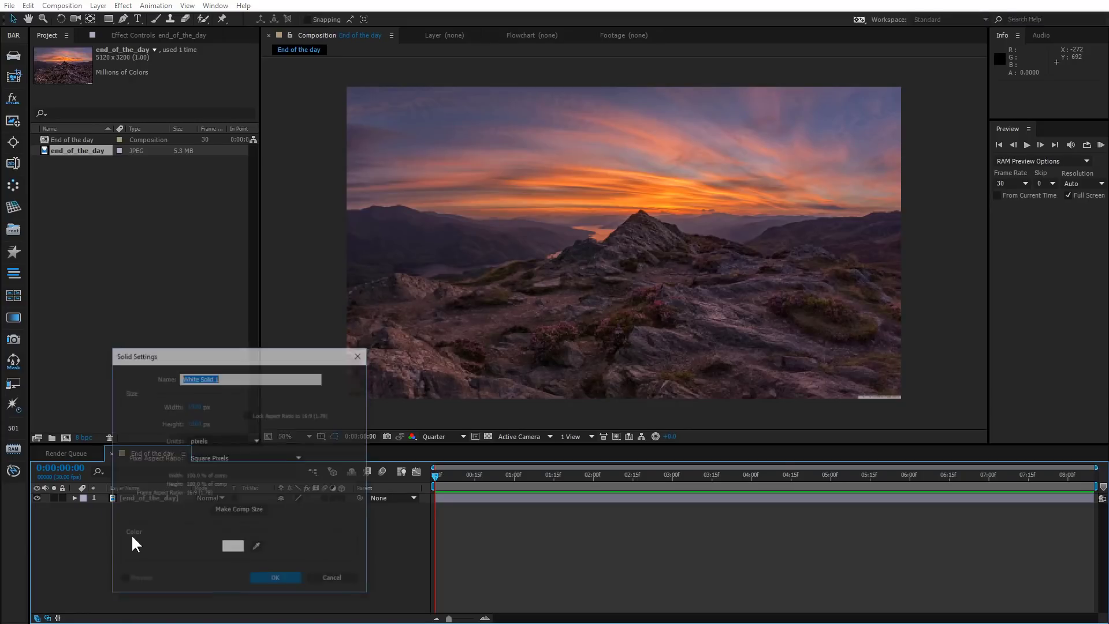
pyautogui.write('Surface')
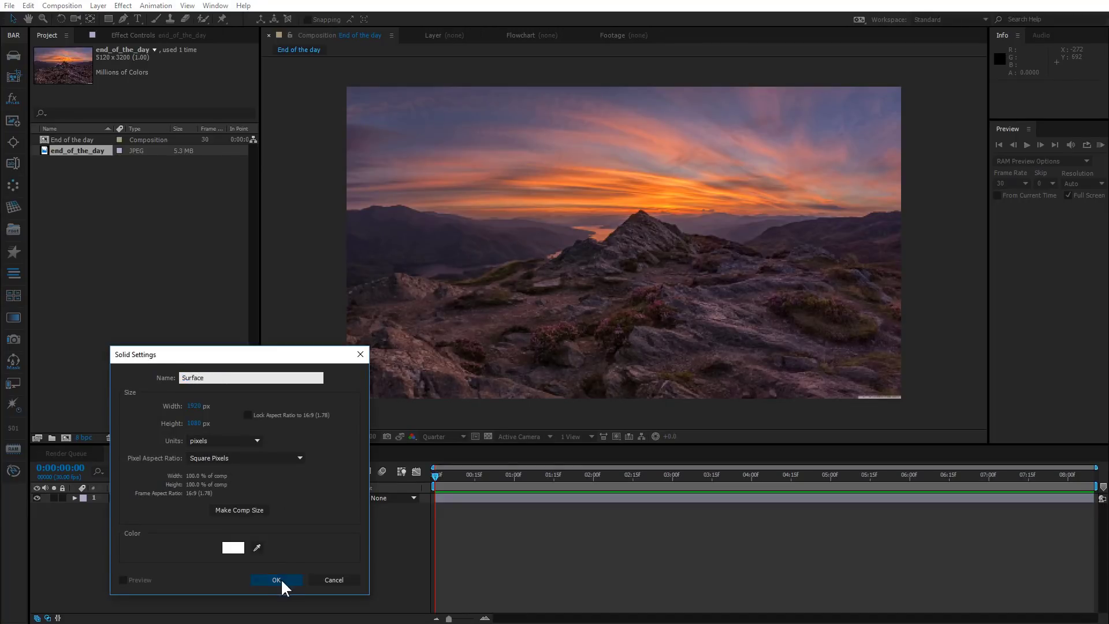
pyautogui.click(280, 578)
pyautogui.click(37, 497)
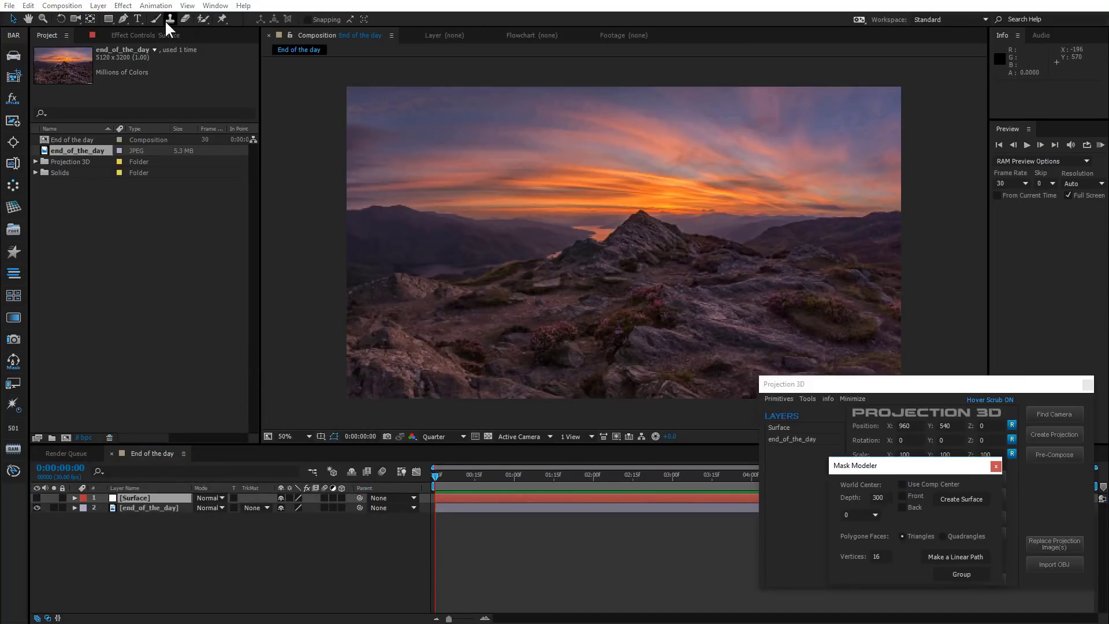
# - Start an open mask path with the Pen tool on the Surface layer, tracing the rocky crest at the photo's left edge
pyautogui.click(124, 19)
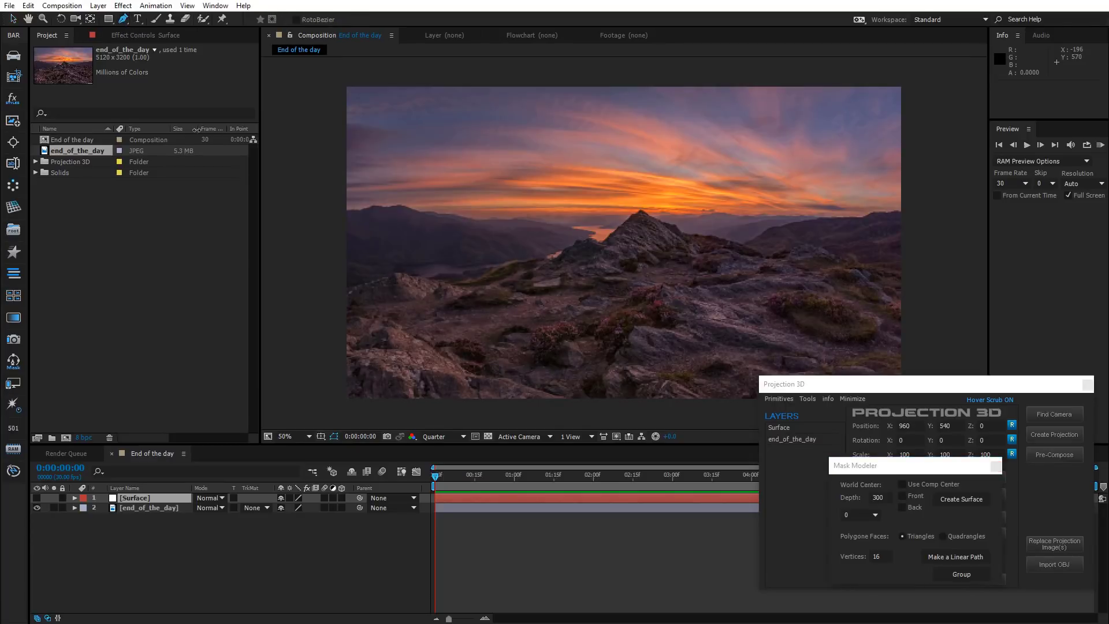
pyautogui.scroll(3, 433, 300)
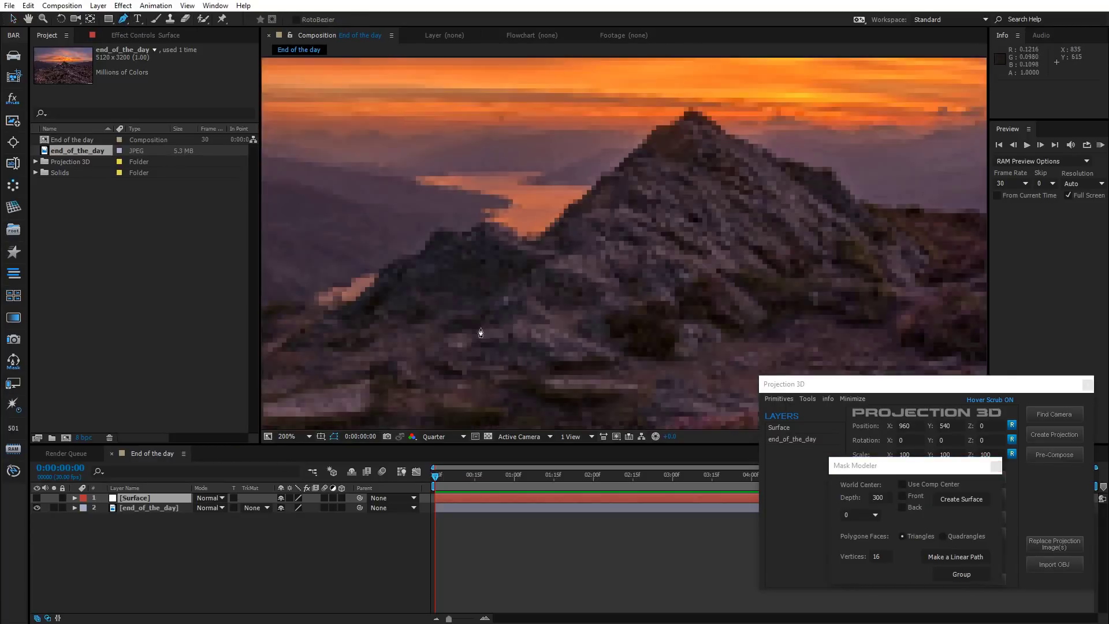
pyautogui.moveTo(531, 303); pyautogui.dragTo(770, 288)
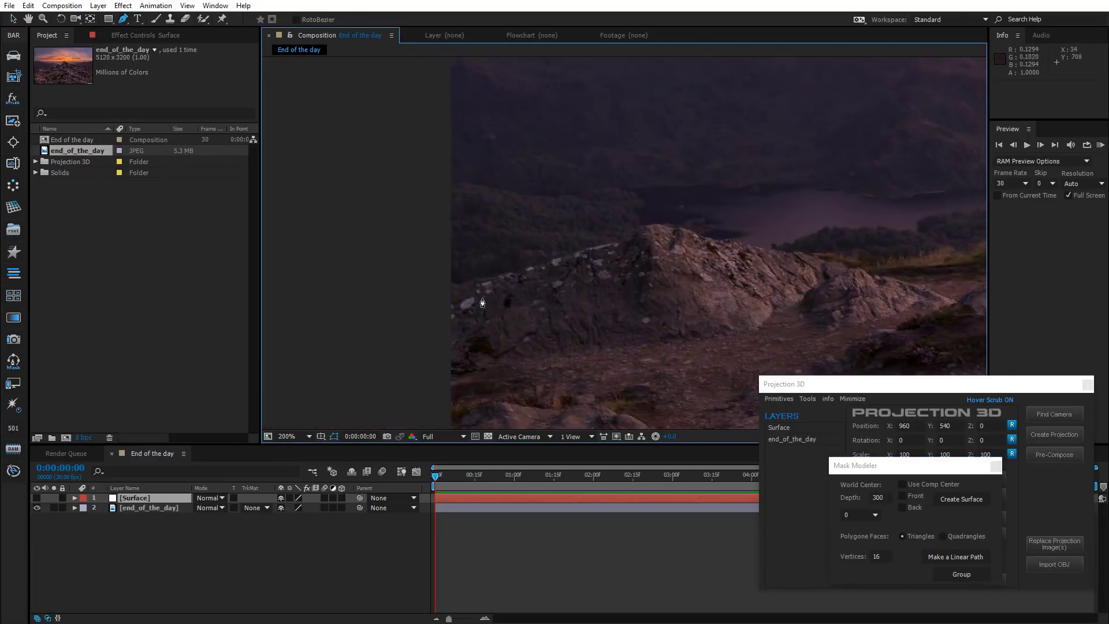
pyautogui.click(445, 288)
pyautogui.click(631, 239)
pyautogui.click(639, 225)
pyautogui.click(665, 225)
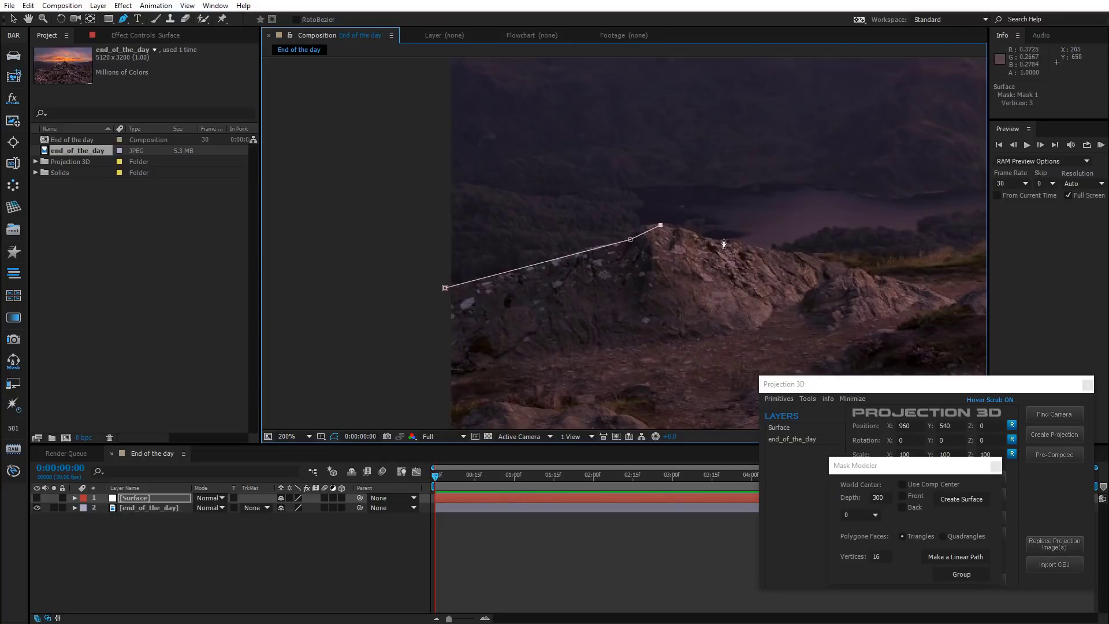
pyautogui.moveTo(722, 256); pyautogui.dragTo(518, 241)
pyautogui.click(511, 225)
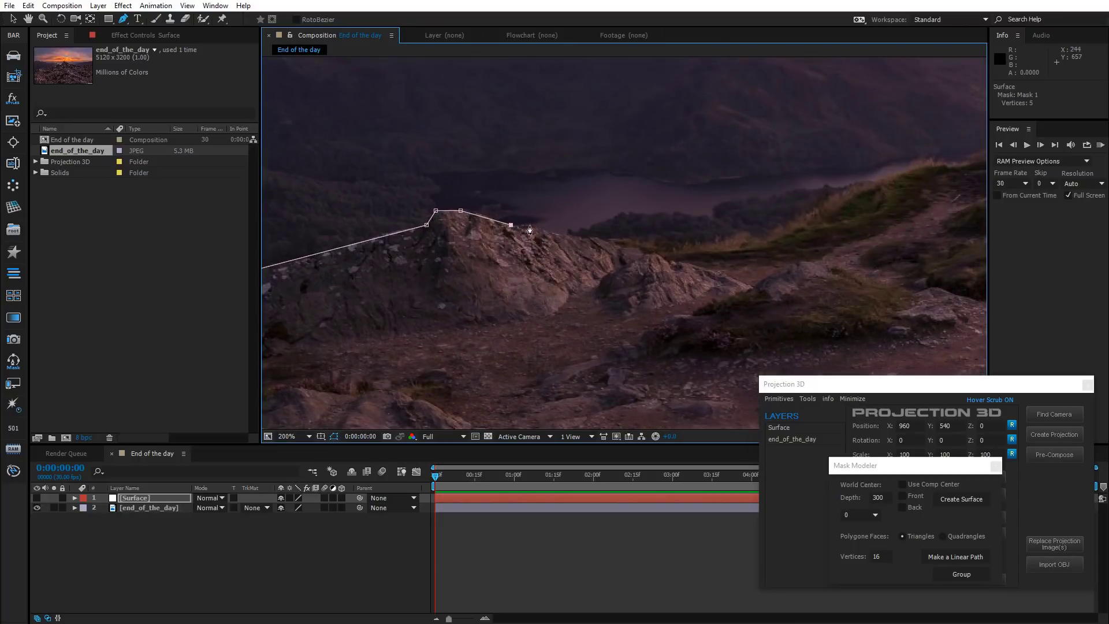
pyautogui.click(751, 286)
# - Continue the mask path across the grassy slope and up the mountain's left ridge to its summit
pyautogui.moveTo(799, 266); pyautogui.dragTo(555, 286)
pyautogui.click(658, 263)
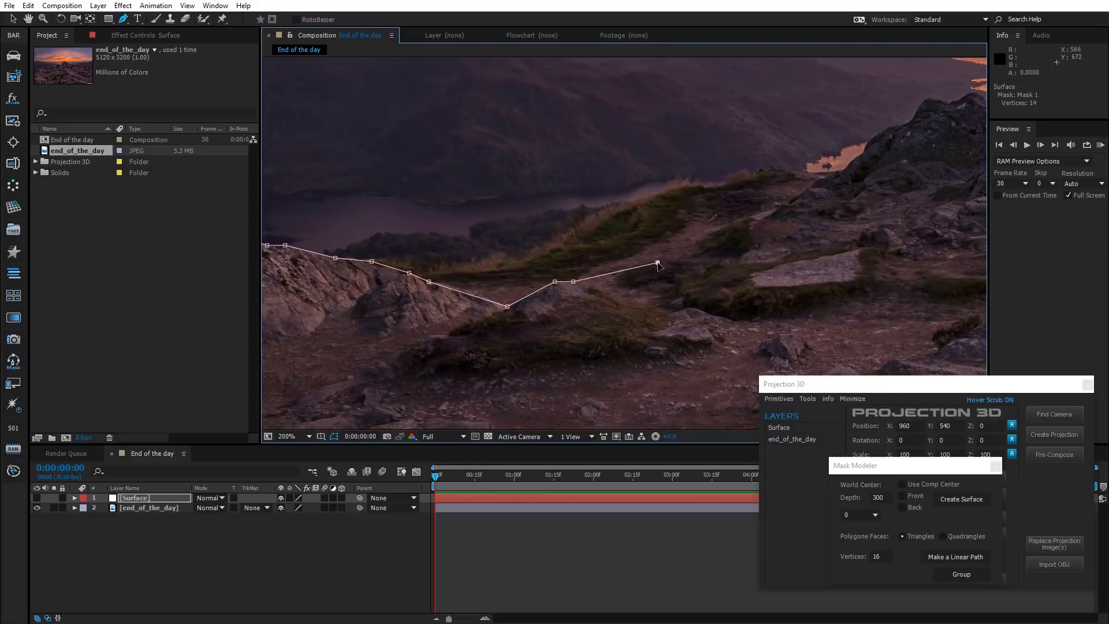
pyautogui.click(706, 254)
pyautogui.click(797, 197)
pyautogui.moveTo(870, 153); pyautogui.dragTo(558, 203)
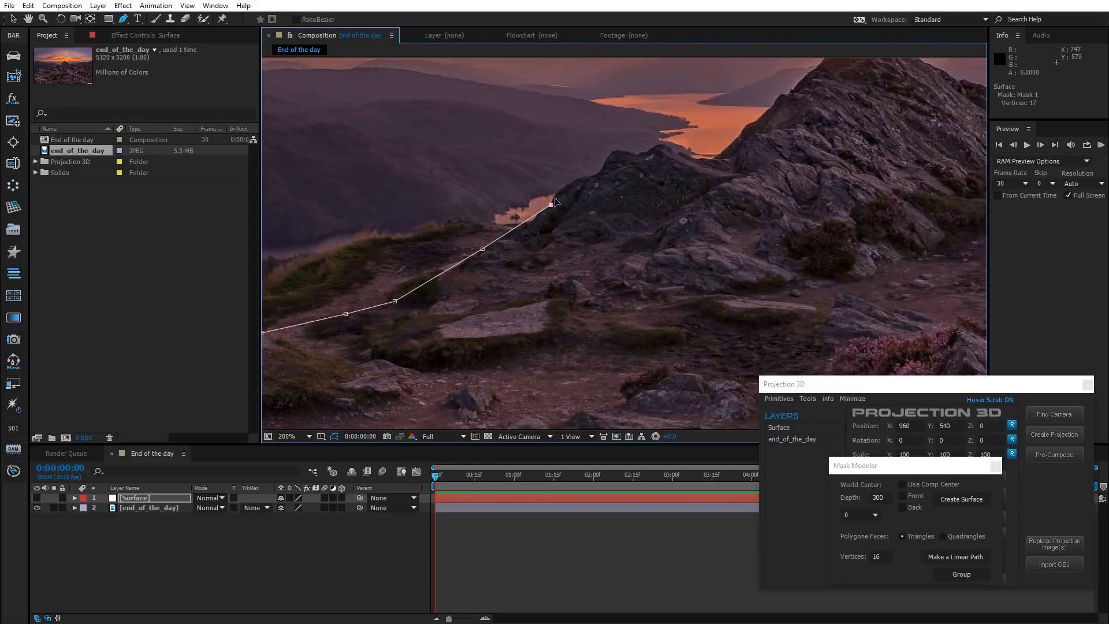
pyautogui.click(662, 144)
pyautogui.click(714, 158)
pyautogui.moveTo(676, 222); pyautogui.dragTo(453, 396)
pyautogui.click(643, 203)
# - Trace the mask path from the summit down the mountain's right flank, placing points along the rocky silhouette
pyautogui.click(732, 254)
pyautogui.moveTo(732, 254); pyautogui.dragTo(684, 234)
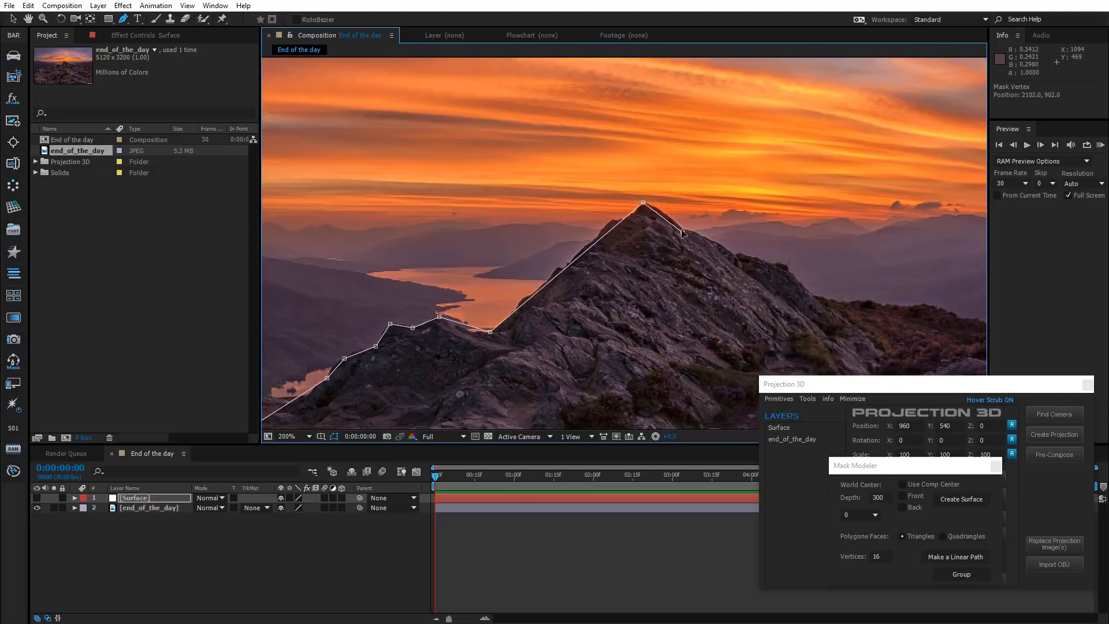
pyautogui.click(784, 265)
pyautogui.click(770, 238)
pyautogui.moveTo(812, 296); pyautogui.dragTo(545, 240)
pyautogui.click(676, 232)
pyautogui.click(780, 259)
pyautogui.moveTo(808, 287); pyautogui.dragTo(681, 253)
pyautogui.click(755, 270)
pyautogui.click(766, 286)
pyautogui.moveTo(766, 285); pyautogui.dragTo(531, 272)
# - Extend the mask path along the remaining rocky ridge until it passes just beyond the photo's right edge
pyautogui.click(588, 252)
pyautogui.click(639, 243)
pyautogui.click(687, 217)
pyautogui.click(809, 262)
pyautogui.doubleClick(810, 261)
pyautogui.moveTo(810, 262); pyautogui.dragTo(744, 232)
pyautogui.click(123, 19)
pyautogui.click(782, 249)
pyautogui.click(896, 286)
pyautogui.moveTo(954, 310); pyautogui.dragTo(540, 210)
pyautogui.click(518, 201)
pyautogui.scroll(-1, 628, 222)
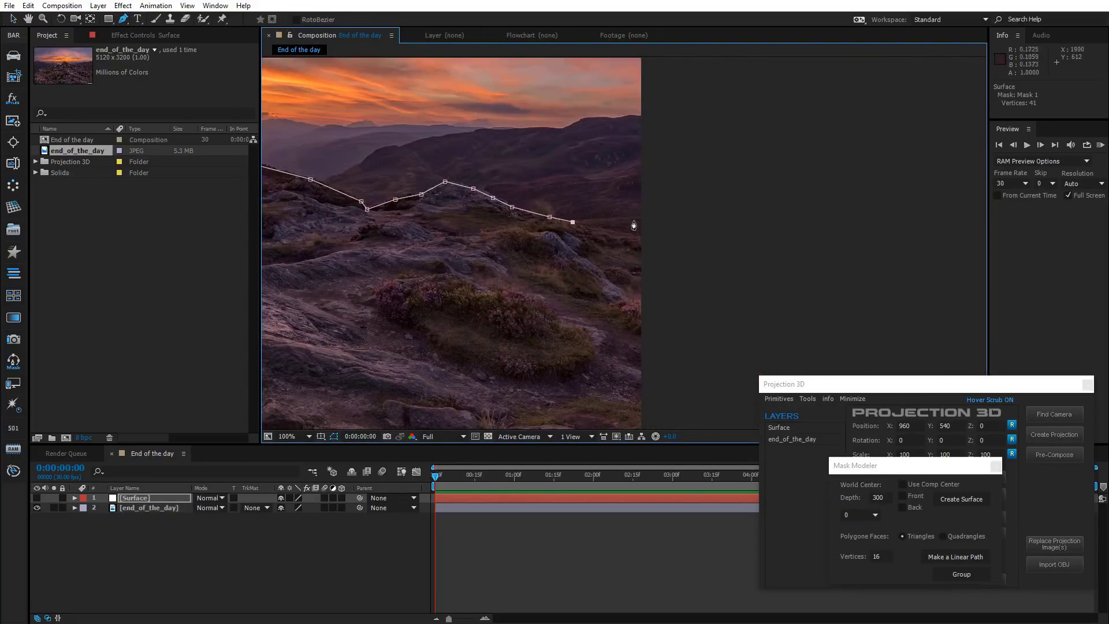
pyautogui.moveTo(572, 245); pyautogui.dragTo(751, 301)
pyautogui.scroll(-1, 693, 324)
pyautogui.moveTo(626, 344); pyautogui.dragTo(802, 314)
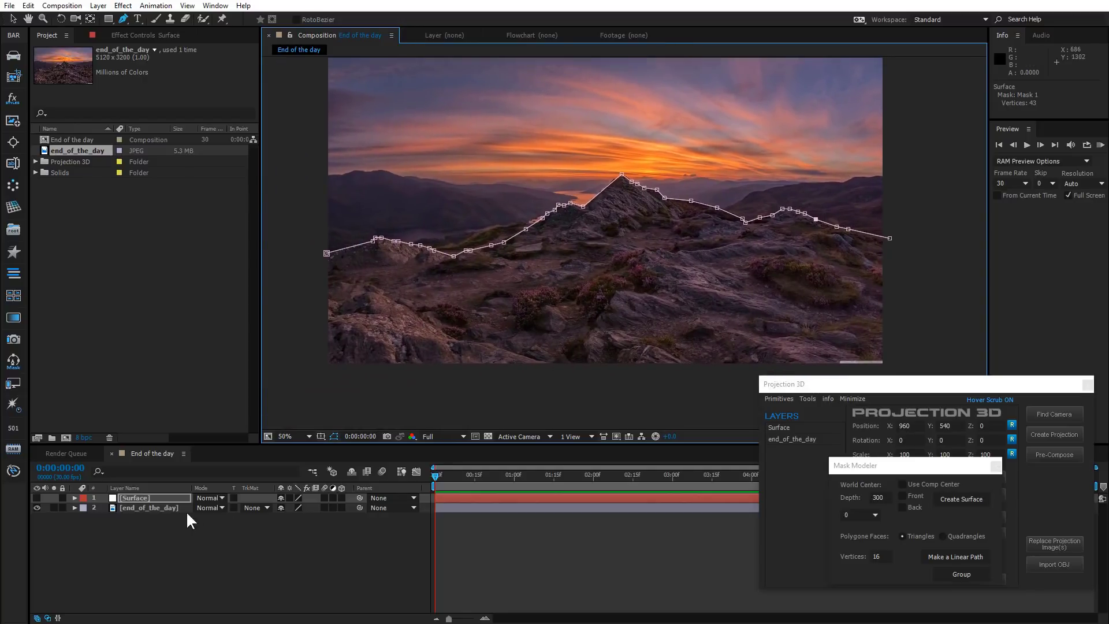
# - Reveal the Surface layer's mask and change Mask 1's colour to blue (008AFF)
pyautogui.click(145, 497)
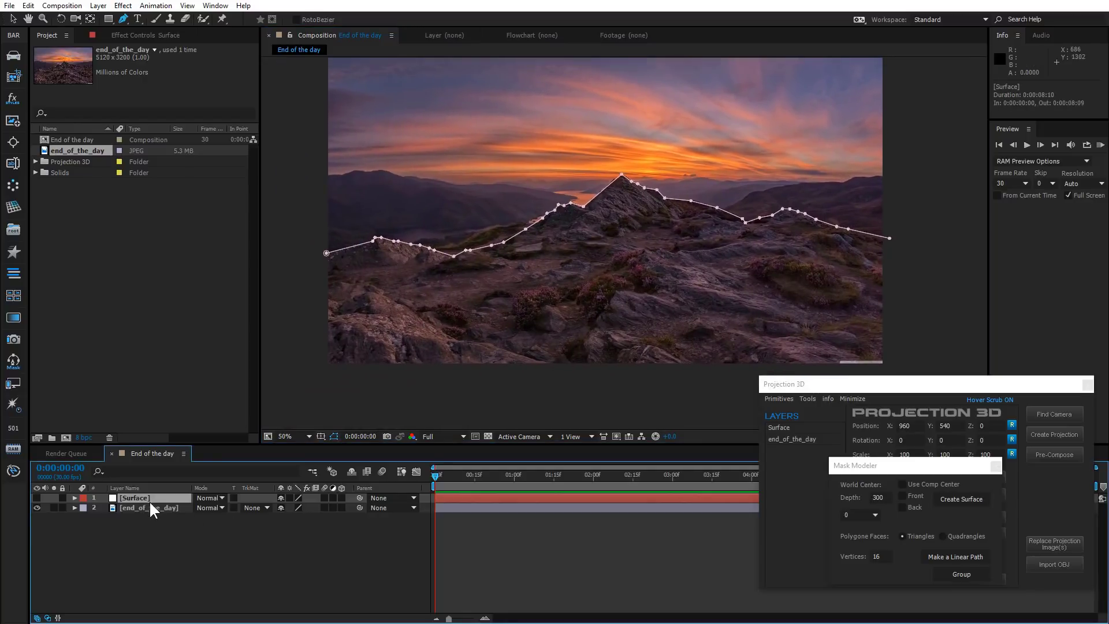
pyautogui.press('m')
pyautogui.click(126, 507)
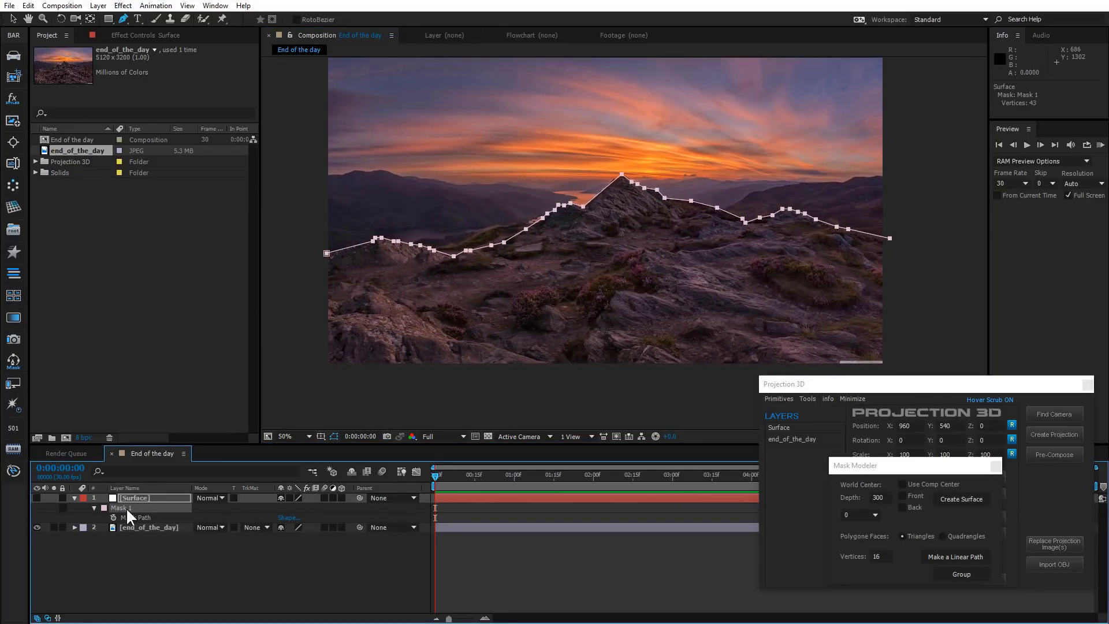
pyautogui.click(104, 507)
pyautogui.moveTo(199, 207); pyautogui.dragTo(205, 238)
pyautogui.moveTo(183, 184); pyautogui.dragTo(200, 178)
pyautogui.click(274, 182)
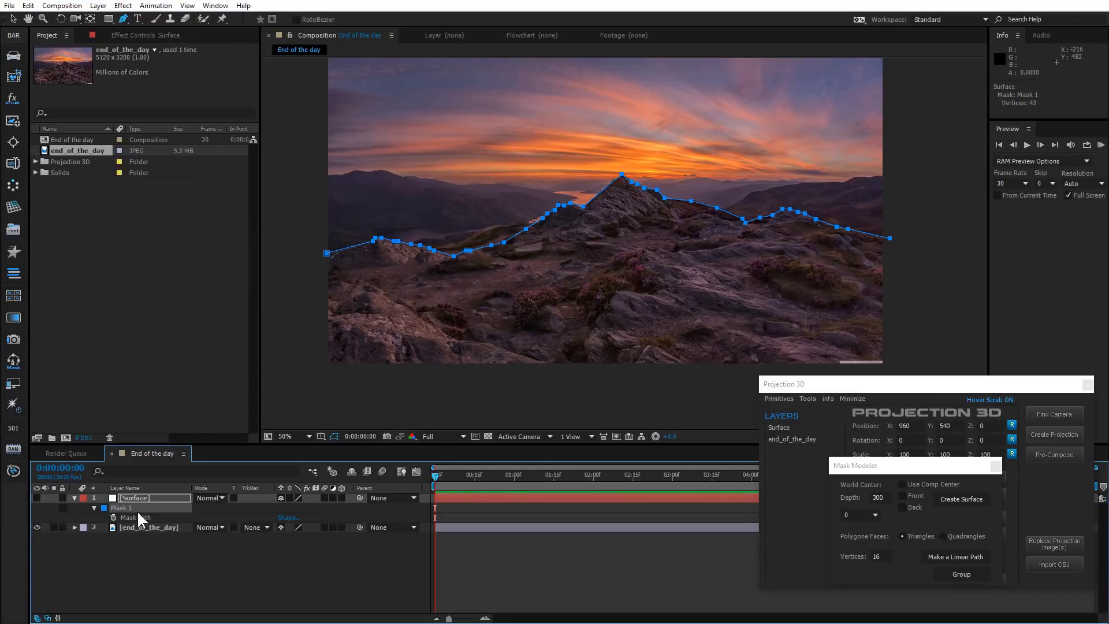
# - Duplicate Mask 1 and give the copy the green mask colour 2AFF00
pyautogui.hotkey('ctrl', 'd')
pyautogui.click(104, 537)
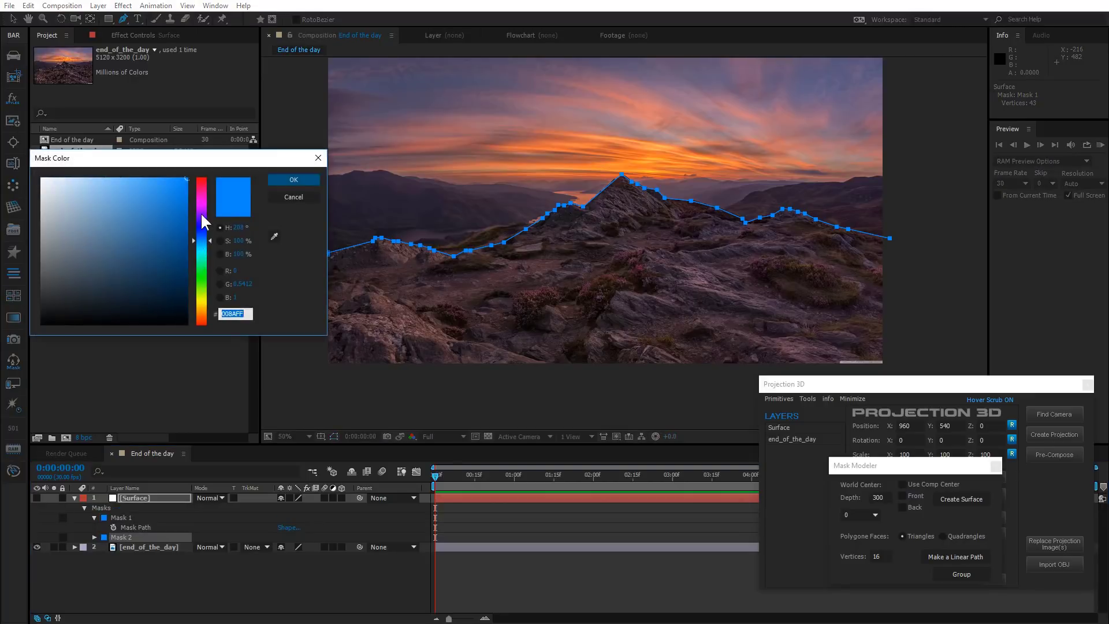
pyautogui.moveTo(200, 213); pyautogui.dragTo(206, 283)
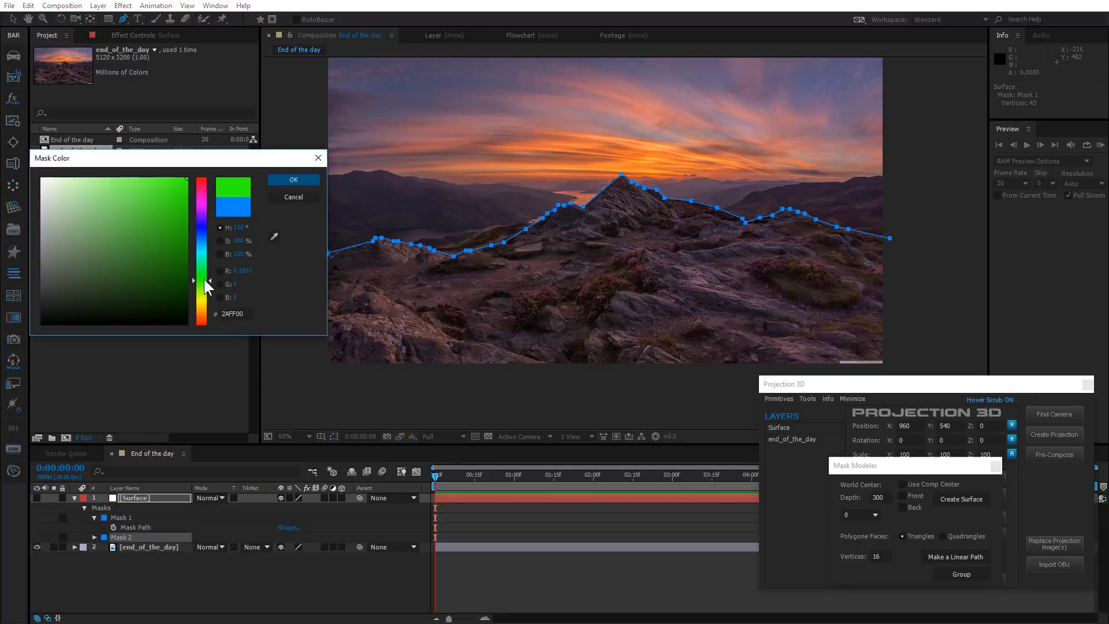
pyautogui.click(272, 176)
# - Move Mask 2 below the ridge line and reshape its left half into a gentle contour across the foreground rocks
pyautogui.moveTo(622, 175); pyautogui.dragTo(622, 210)
pyautogui.scroll(1, 370, 315)
pyautogui.press('v')
pyautogui.click(304, 269)
pyautogui.moveTo(286, 255); pyautogui.dragTo(283, 249)
pyautogui.moveTo(379, 232); pyautogui.dragTo(363, 237)
pyautogui.moveTo(384, 225); pyautogui.dragTo(386, 250)
pyautogui.moveTo(396, 224); pyautogui.dragTo(415, 260)
pyautogui.moveTo(423, 234); pyautogui.dragTo(500, 251)
pyautogui.moveTo(503, 250); pyautogui.dragTo(517, 256)
pyautogui.moveTo(542, 262); pyautogui.dragTo(609, 256)
pyautogui.moveTo(634, 220); pyautogui.dragTo(660, 247)
pyautogui.moveTo(544, 211); pyautogui.dragTo(578, 241)
pyautogui.moveTo(560, 205); pyautogui.dragTo(592, 235)
pyautogui.moveTo(566, 194); pyautogui.dragTo(617, 237)
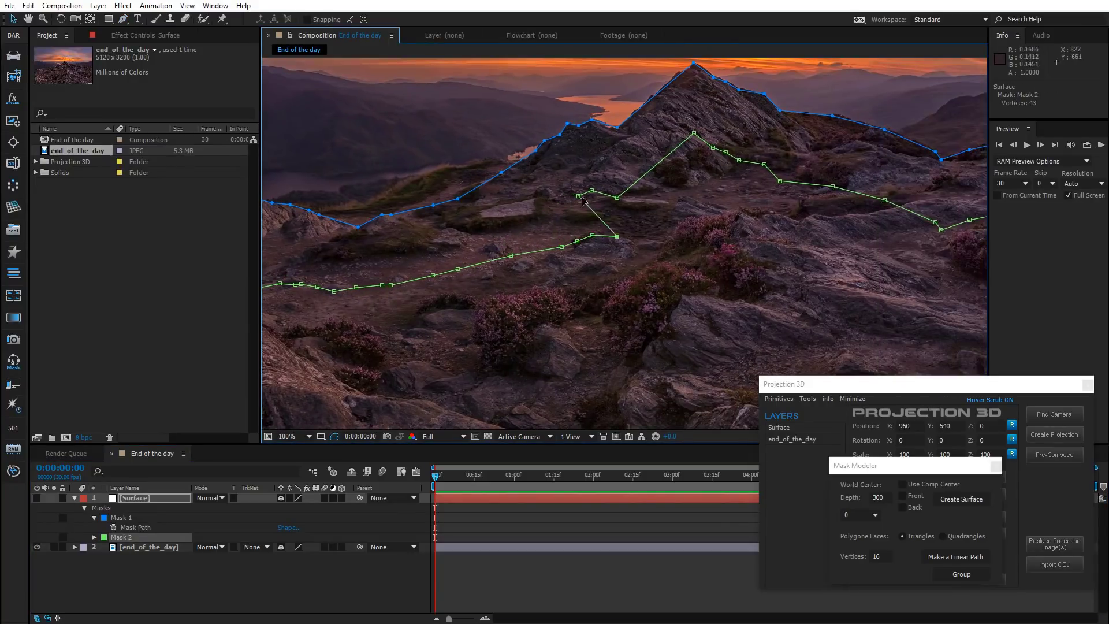
# - Reshape Mask 2's right half by lowering its points below the peak and along the terrain past the photo's right edge
pyautogui.moveTo(694, 133); pyautogui.dragTo(704, 209)
pyautogui.moveTo(713, 147); pyautogui.dragTo(749, 207)
pyautogui.moveTo(739, 160); pyautogui.dragTo(763, 204)
pyautogui.moveTo(764, 165); pyautogui.dragTo(798, 218)
pyautogui.moveTo(780, 181); pyautogui.dragTo(810, 211)
pyautogui.moveTo(832, 186); pyautogui.dragTo(762, 210)
pyautogui.moveTo(771, 242); pyautogui.dragTo(785, 211)
pyautogui.moveTo(799, 232); pyautogui.dragTo(851, 230)
pyautogui.moveTo(861, 216); pyautogui.dragTo(875, 242)
pyautogui.moveTo(877, 220); pyautogui.dragTo(914, 254)
pyautogui.moveTo(912, 235); pyautogui.dragTo(940, 269)
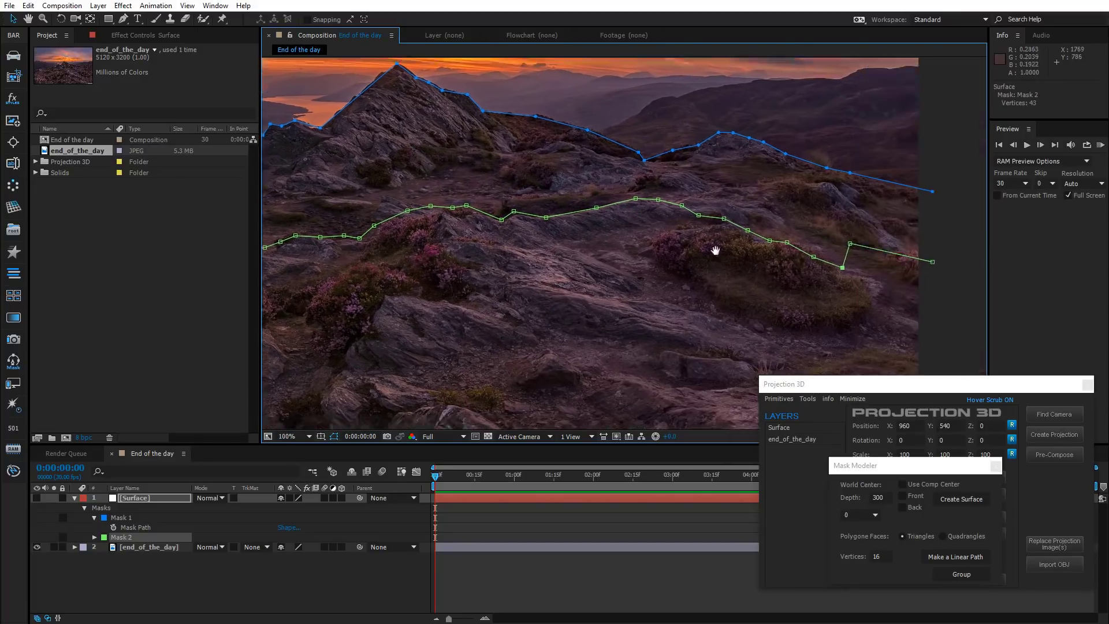
pyautogui.moveTo(628, 243); pyautogui.dragTo(630, 241)
pyautogui.scroll(-1, 620, 267)
pyautogui.moveTo(611, 292); pyautogui.dragTo(756, 277)
# - Duplicate Mask 2, colour the copy red and move it further down into the foreground
pyautogui.click(122, 537)
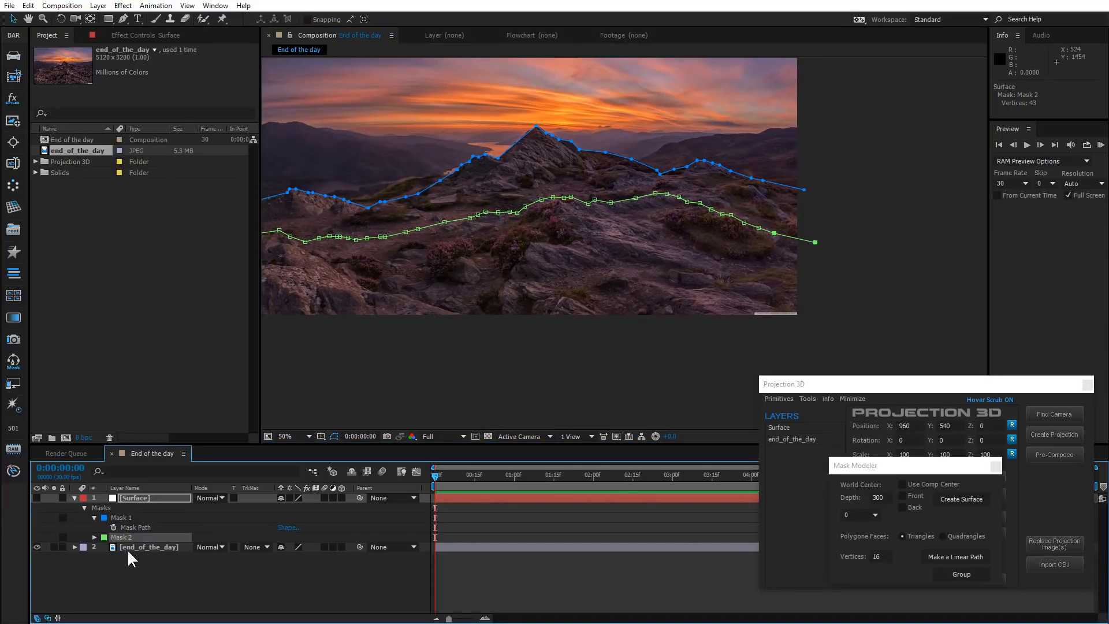
pyautogui.hotkey('ctrl', 'd')
pyautogui.click(104, 547)
pyautogui.moveTo(200, 206); pyautogui.dragTo(202, 181)
pyautogui.click(292, 179)
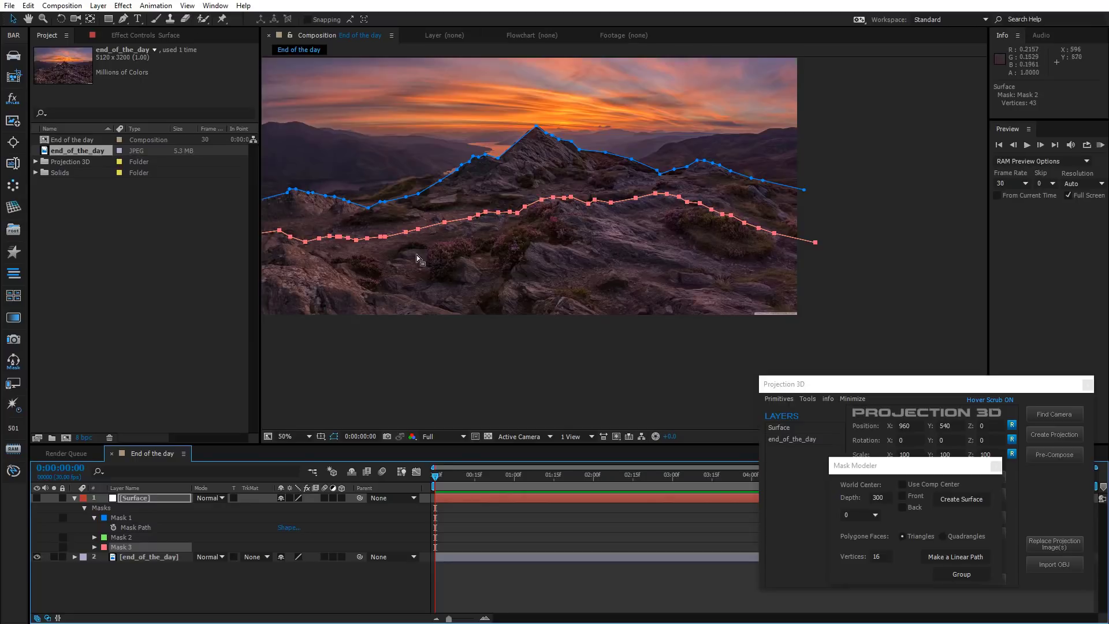
pyautogui.moveTo(526, 209); pyautogui.dragTo(520, 264)
# - Reshape the right part of Mask 3 to follow the lower foreground rocks
pyautogui.scroll(1, 867, 335)
pyautogui.moveTo(884, 341); pyautogui.dragTo(578, 213)
pyautogui.moveTo(665, 200); pyautogui.dragTo(662, 235)
pyautogui.moveTo(552, 172); pyautogui.dragTo(527, 193)
pyautogui.moveTo(523, 161); pyautogui.dragTo(503, 185)
pyautogui.moveTo(495, 146); pyautogui.dragTo(446, 181)
pyautogui.moveTo(456, 133); pyautogui.dragTo(391, 179)
pyautogui.moveTo(407, 119); pyautogui.dragTo(361, 172)
pyautogui.moveTo(361, 172); pyautogui.dragTo(568, 266)
pyautogui.moveTo(596, 203); pyautogui.dragTo(540, 262)
pyautogui.moveTo(573, 198); pyautogui.dragTo(433, 246)
pyautogui.moveTo(428, 210); pyautogui.dragTo(387, 255)
# - Adjust the middle points of Mask 3 into a flatter contour across the foreground boulders and heather
pyautogui.moveTo(386, 255); pyautogui.dragTo(544, 246)
pyautogui.moveTo(575, 208); pyautogui.dragTo(510, 248)
pyautogui.moveTo(540, 194); pyautogui.dragTo(488, 248)
pyautogui.moveTo(525, 196); pyautogui.dragTo(470, 251)
pyautogui.moveTo(480, 200); pyautogui.dragTo(449, 248)
pyautogui.moveTo(561, 211); pyautogui.dragTo(529, 240)
pyautogui.moveTo(536, 210); pyautogui.dragTo(495, 239)
pyautogui.moveTo(505, 221); pyautogui.dragTo(475, 241)
pyautogui.moveTo(455, 230); pyautogui.dragTo(441, 237)
pyautogui.moveTo(401, 243); pyautogui.dragTo(368, 224)
pyautogui.moveTo(334, 260); pyautogui.dragTo(333, 235)
# - Rearrange the points at the left end of Mask 3 along the large foreground rock
pyautogui.moveTo(484, 292); pyautogui.dragTo(487, 285)
pyautogui.moveTo(479, 294); pyautogui.dragTo(471, 287)
pyautogui.moveTo(486, 271); pyautogui.dragTo(498, 279)
pyautogui.moveTo(512, 267); pyautogui.dragTo(526, 287)
pyautogui.moveTo(457, 292); pyautogui.dragTo(453, 281)
pyautogui.moveTo(441, 290); pyautogui.dragTo(441, 282)
pyautogui.moveTo(422, 294); pyautogui.dragTo(419, 281)
pyautogui.moveTo(394, 302); pyautogui.dragTo(389, 278)
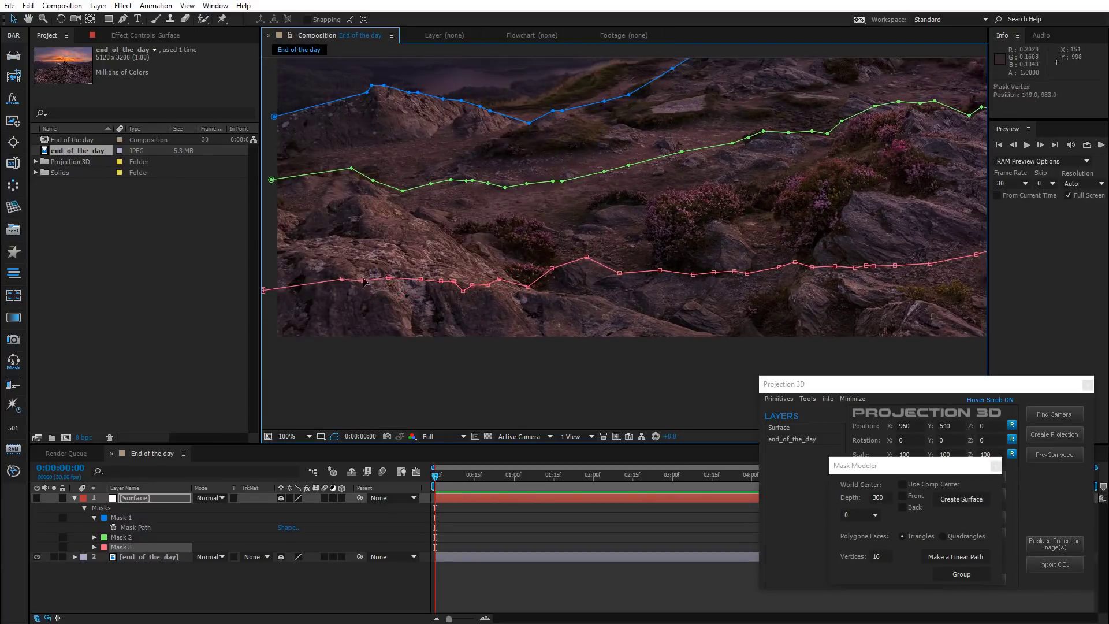
# - Shift the whole Mask 2 and Mask 3 paths upward with free transform, bringing them closer to Mask 1
pyautogui.doubleClick(303, 296)
pyautogui.moveTo(527, 305); pyautogui.dragTo(532, 261)
pyautogui.doubleClick(513, 283)
pyautogui.doubleClick(727, 199)
pyautogui.moveTo(669, 221); pyautogui.dragTo(672, 200)
pyautogui.doubleClick(684, 215)
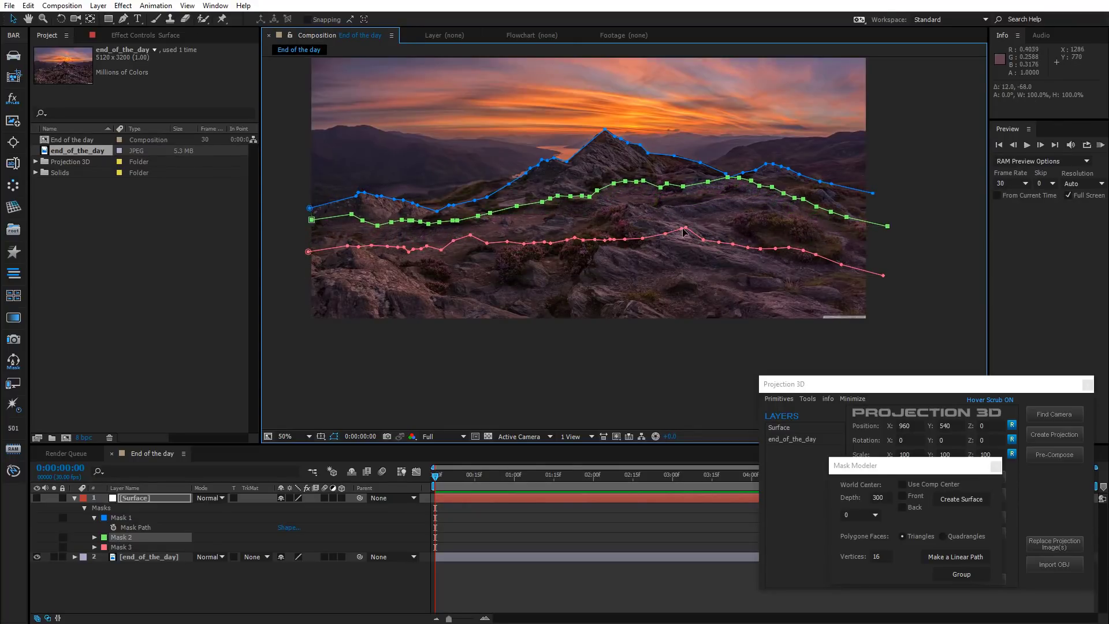
pyautogui.doubleClick(683, 230)
pyautogui.moveTo(681, 251); pyautogui.dragTo(679, 238)
pyautogui.doubleClick(679, 238)
# - Create front-facing Mask Modeler surfaces from Masks 1 to 3 with depth 2000 and triangle faces
pyautogui.click(130, 517)
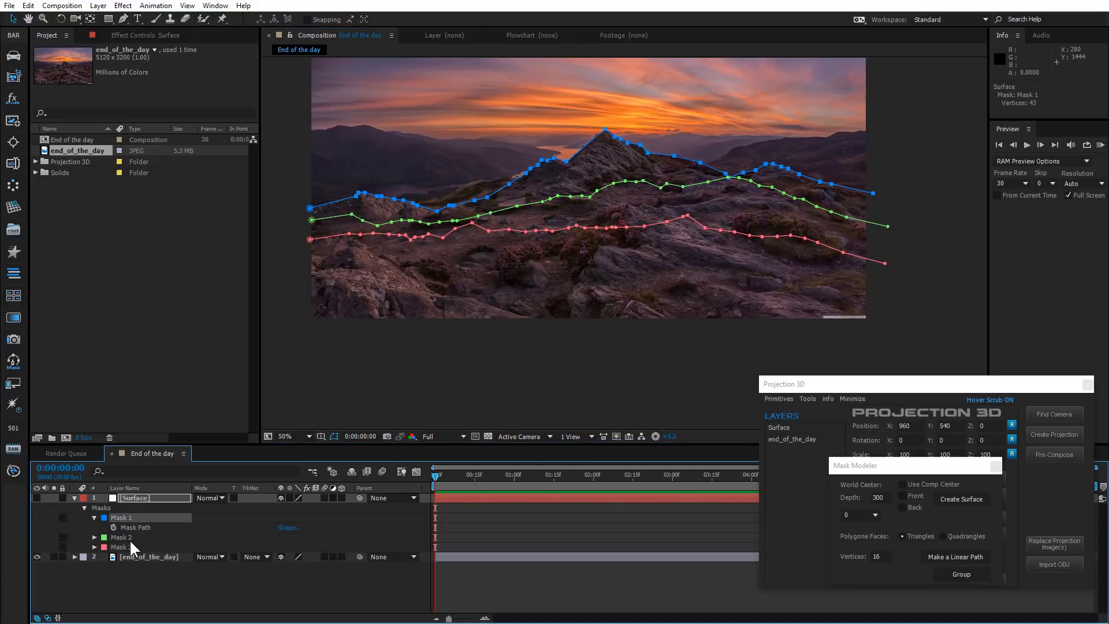
pyautogui.keyDown('shift'); pyautogui.click(127, 547); pyautogui.keyUp('shift')
pyautogui.moveTo(959, 385); pyautogui.dragTo(765, 368)
pyautogui.moveTo(964, 462); pyautogui.dragTo(1022, 277)
pyautogui.moveTo(855, 367); pyautogui.dragTo(974, 391)
pyautogui.click(929, 312)
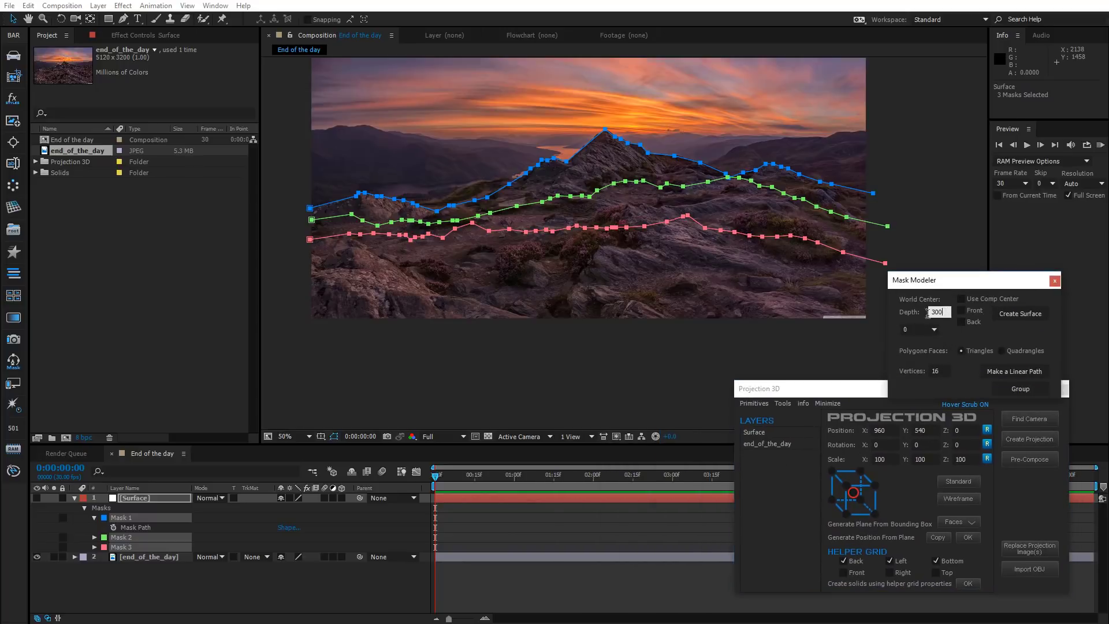
pyautogui.write('2000')
pyautogui.click(976, 351)
pyautogui.click(1028, 314)
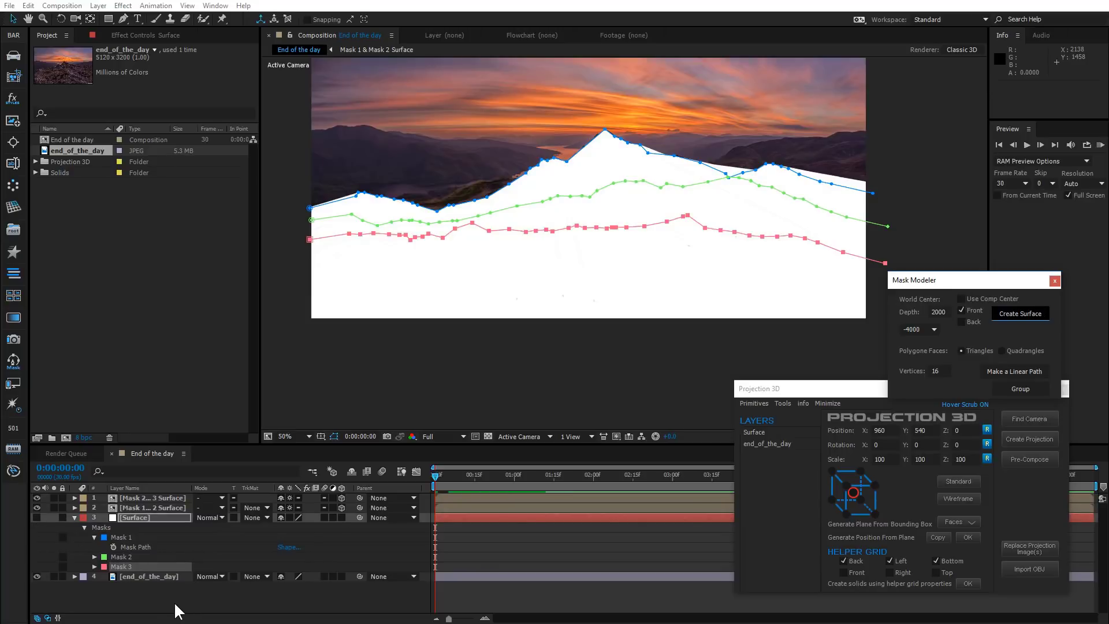
# - Collapse the layer properties and select both generated mask surface layers
pyautogui.click(174, 601)
pyautogui.press('u')
pyautogui.click(162, 497)
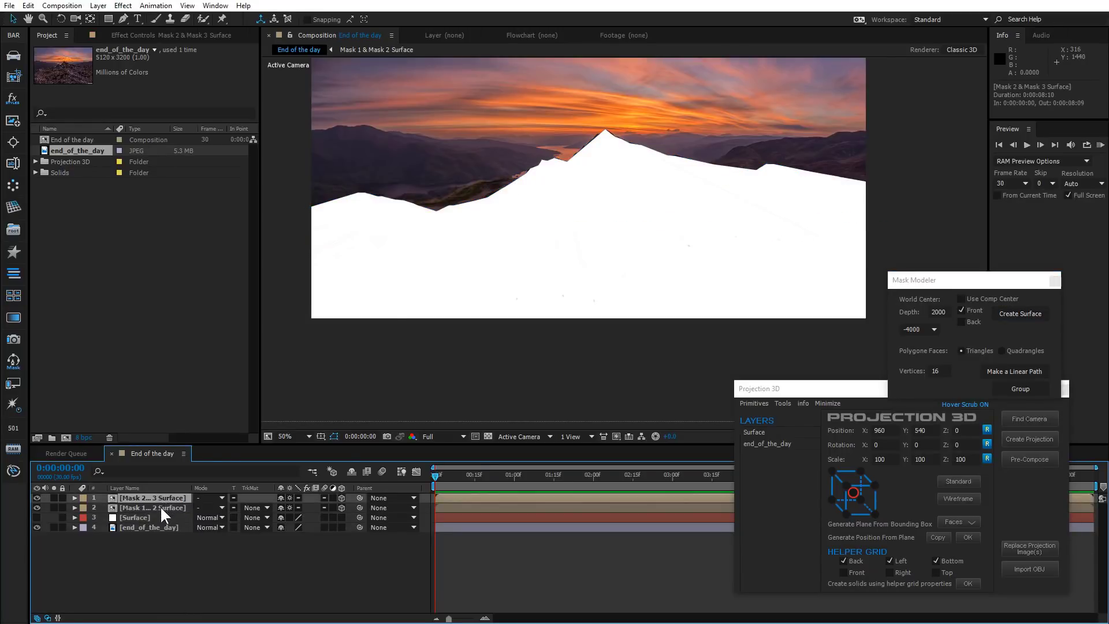
pyautogui.keyDown('shift'); pyautogui.click(160, 508); pyautogui.keyUp('shift')
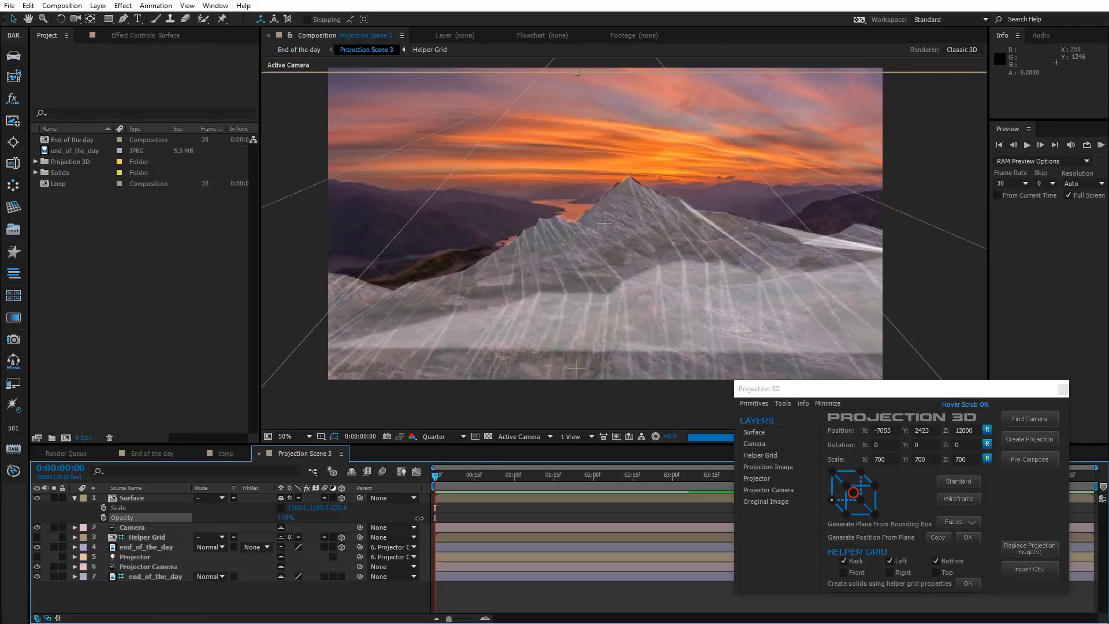
# - Set the Surface layer's opacity to 100% in Projection Scene 3 and preview it at half resolution
pyautogui.moveTo(420, 518); pyautogui.dragTo(421, 518)
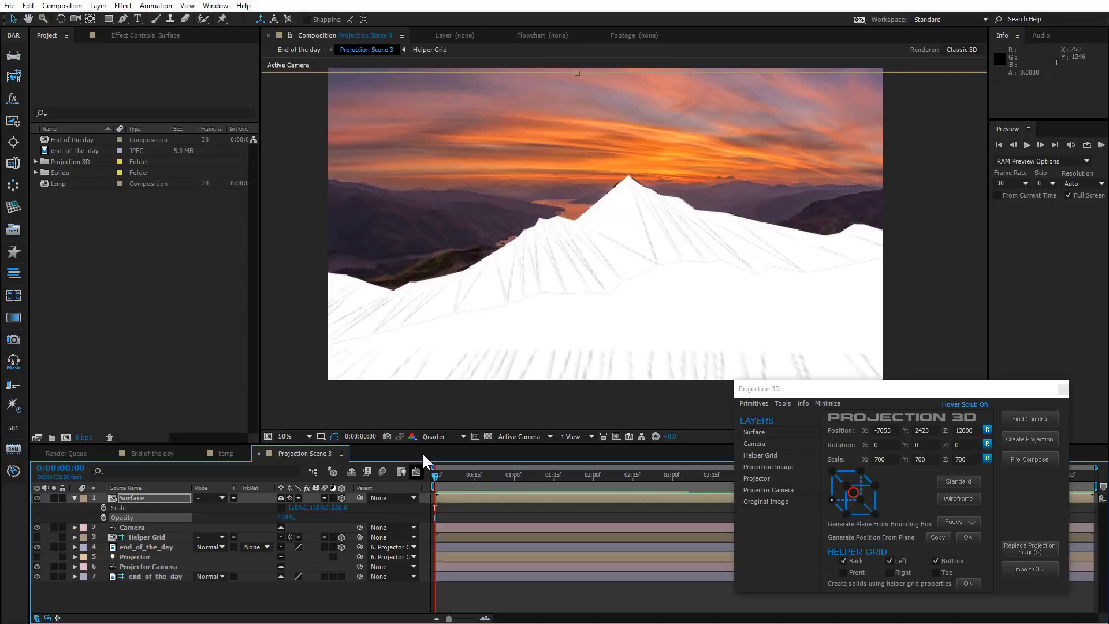
pyautogui.click(429, 437)
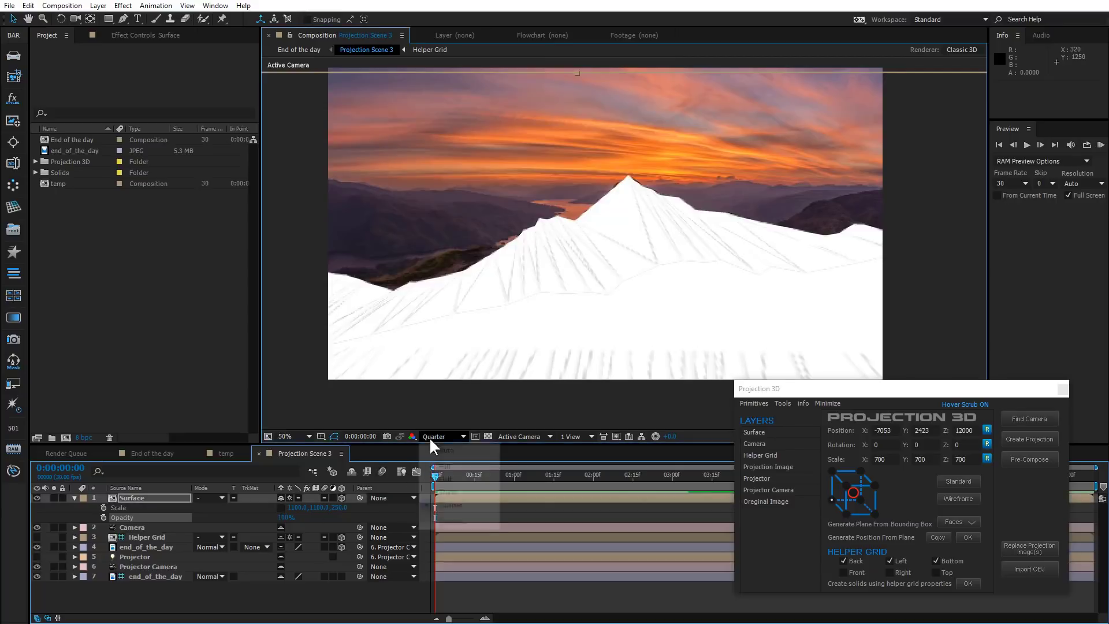
pyautogui.click(445, 472)
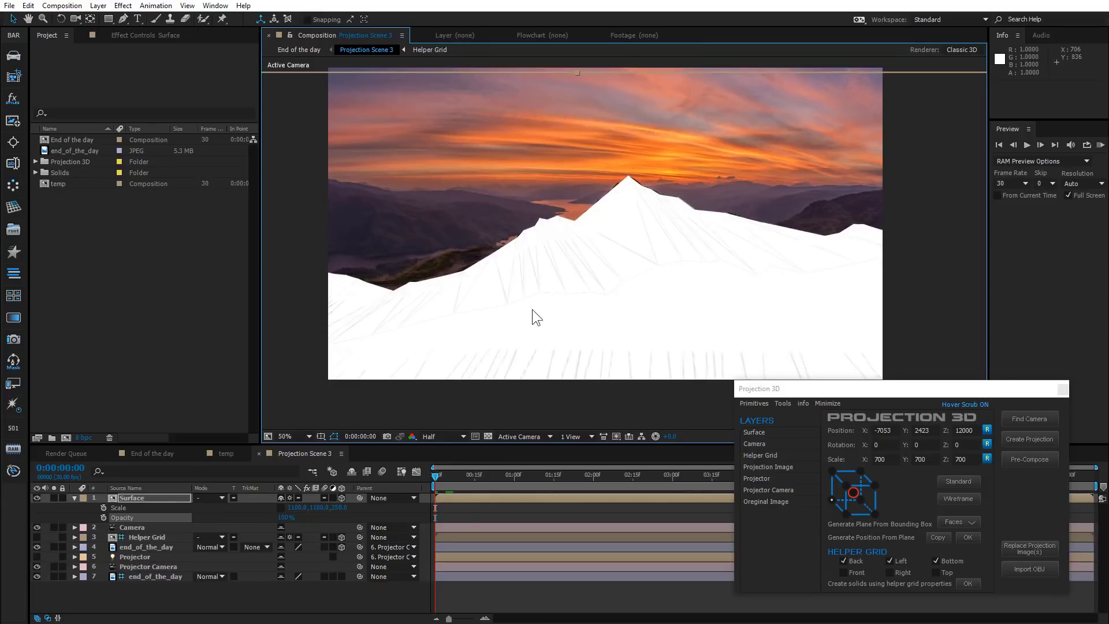
# - Set the preview back to quarter resolution and turn on the Projector light to project the photo onto the surface
pyautogui.click(433, 437)
pyautogui.click(445, 466)
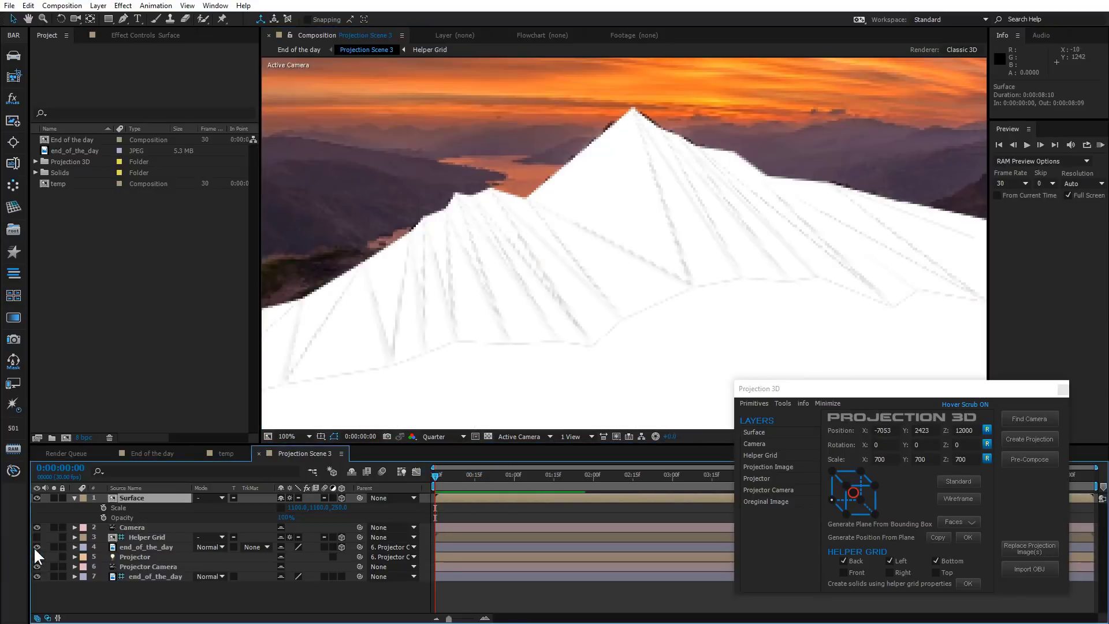
pyautogui.click(37, 557)
pyautogui.click(37, 557)
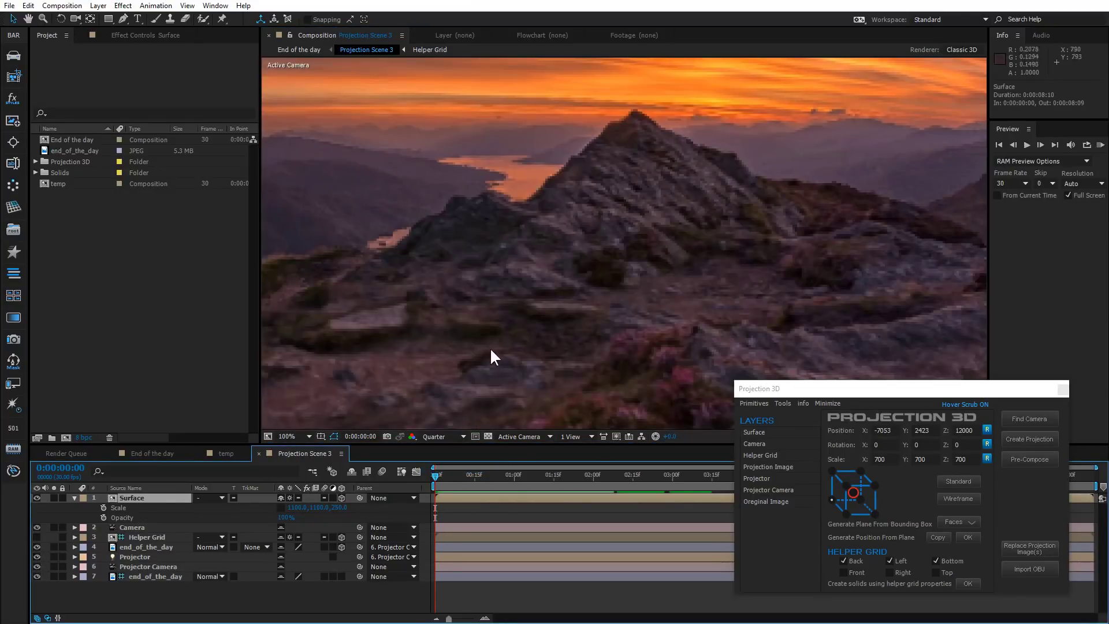
# - Orbit Custom View 1 to examine the projected mountain surface's depth, and return to the Active Camera view
pyautogui.scroll(-1, 487, 350)
pyautogui.click(525, 436)
pyautogui.click(536, 576)
pyautogui.press('c')
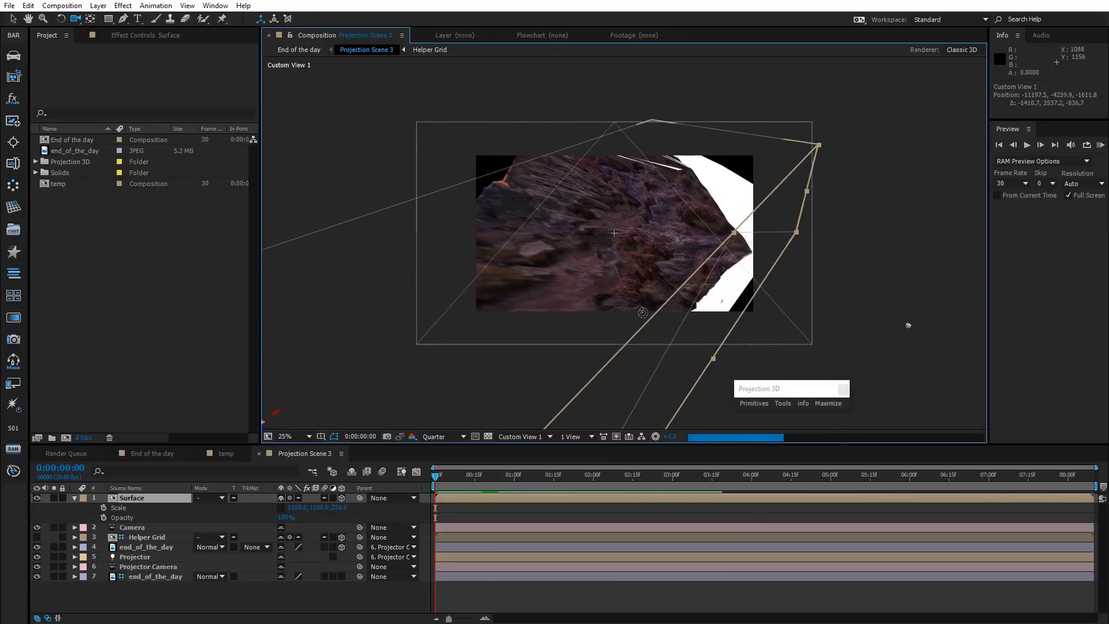
pyautogui.moveTo(644, 312); pyautogui.dragTo(664, 275)
pyautogui.click(505, 437)
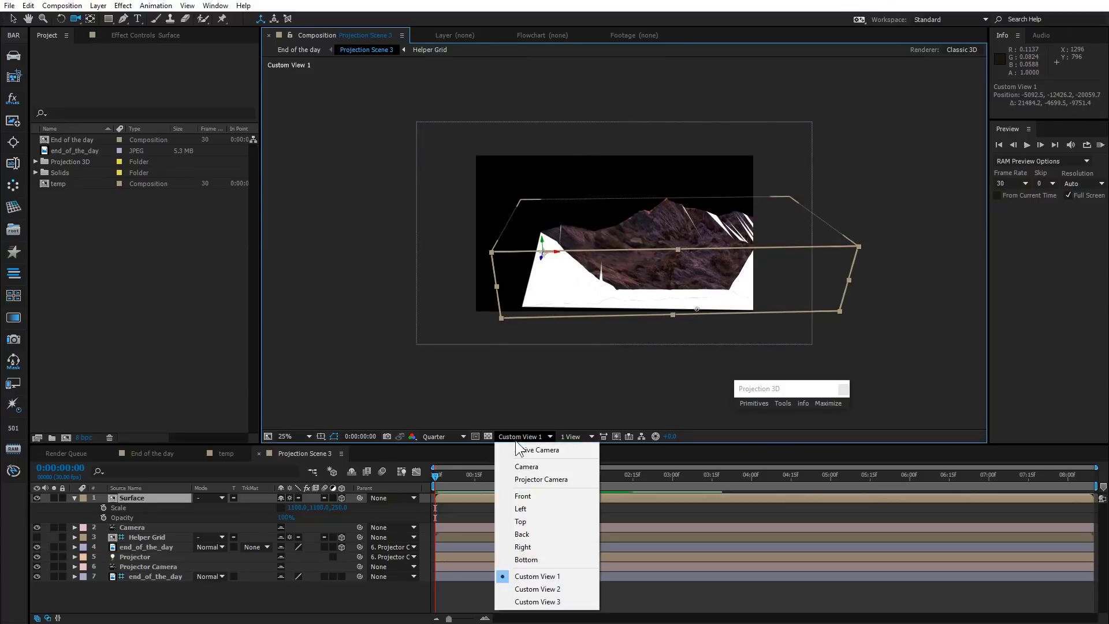
pyautogui.click(522, 449)
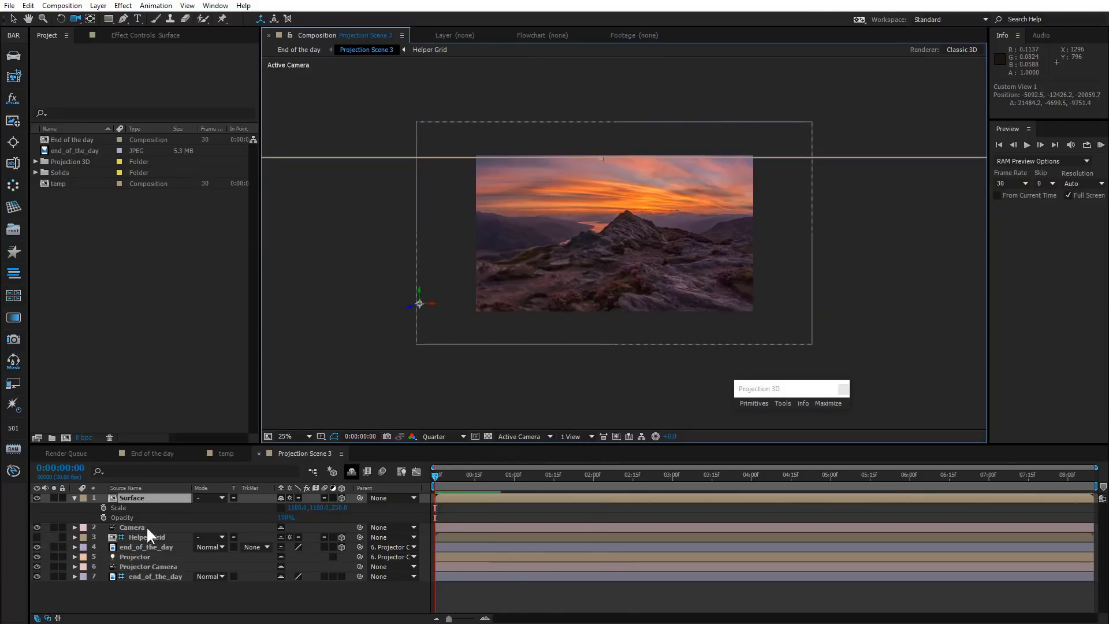
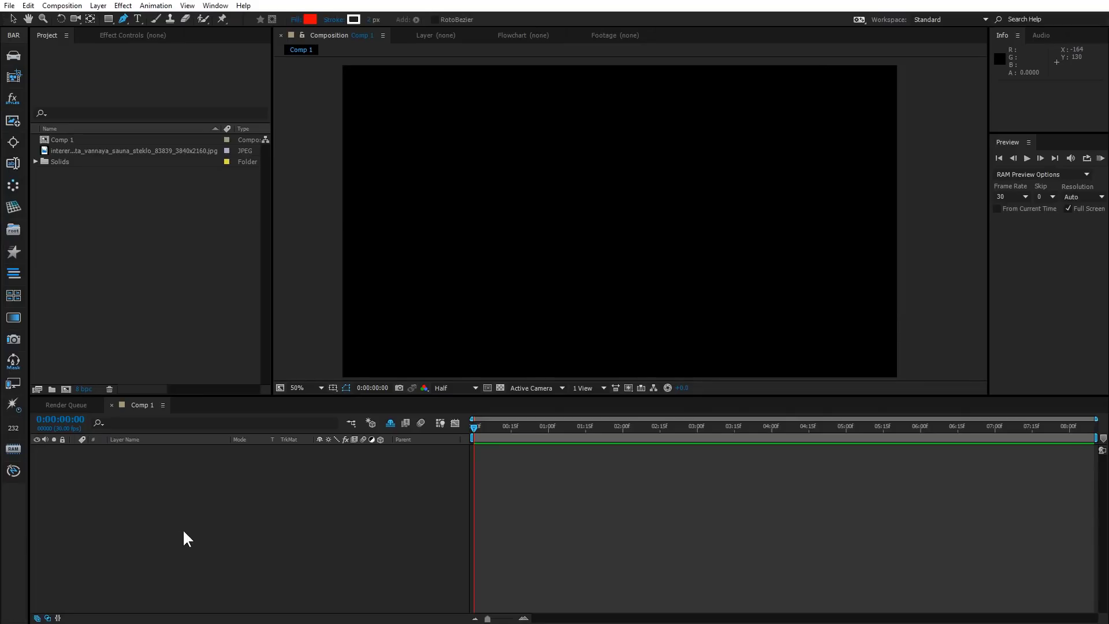
# - Create a white 1920 × 1080 solid named Revolve and hide it in Comp 1
pyautogui.rightClick(182, 529)
pyautogui.moveTo(308, 408)
pyautogui.click(365, 437)
pyautogui.write('Revolve')
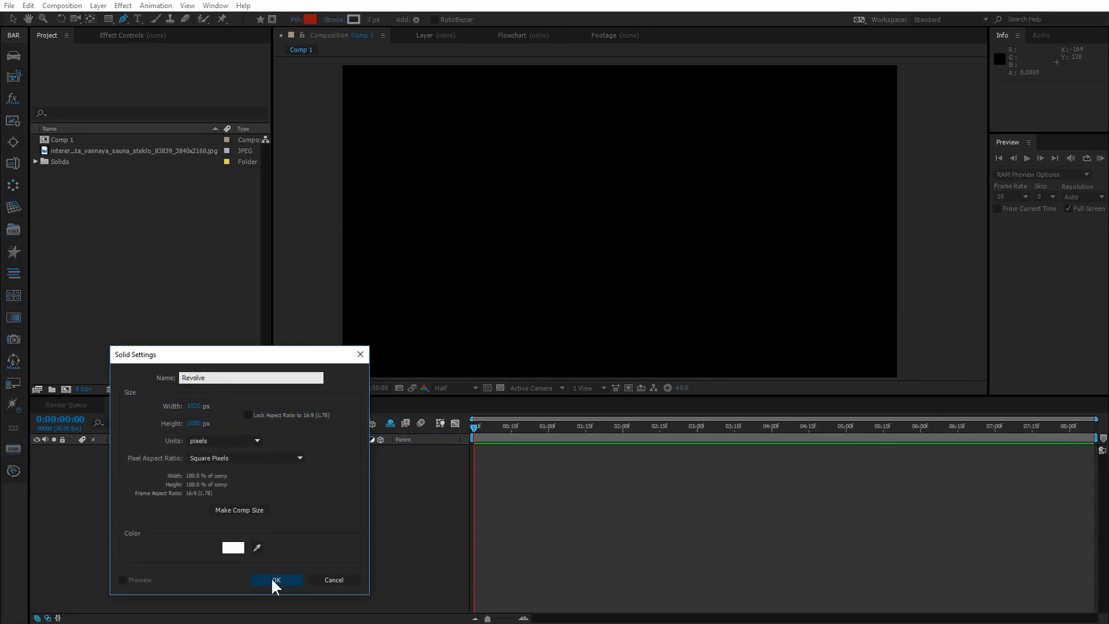
pyautogui.click(274, 579)
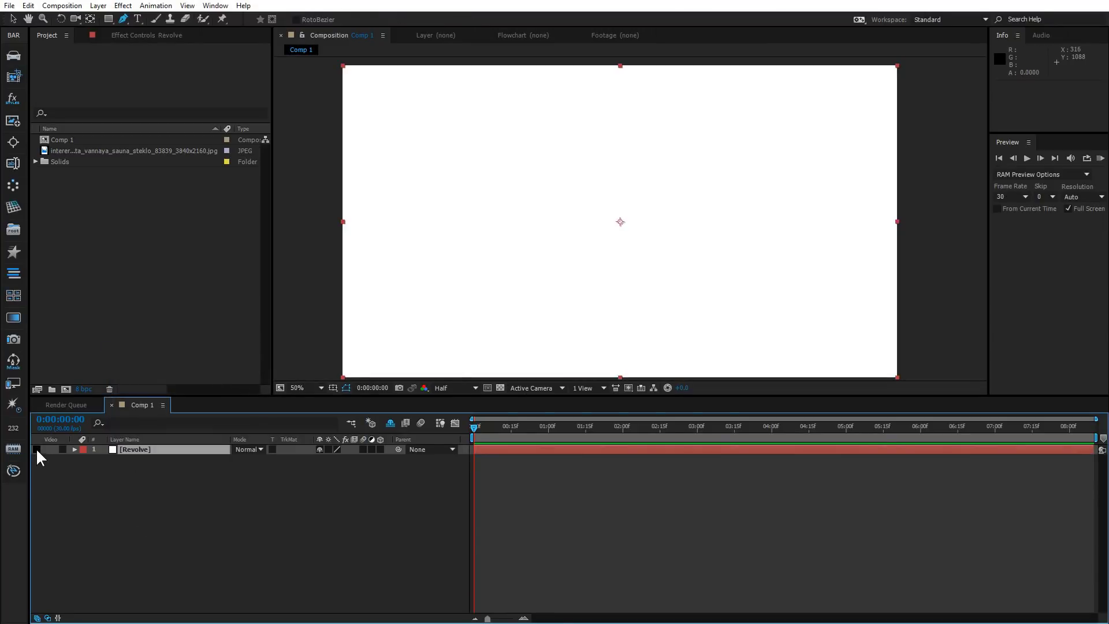
pyautogui.click(36, 449)
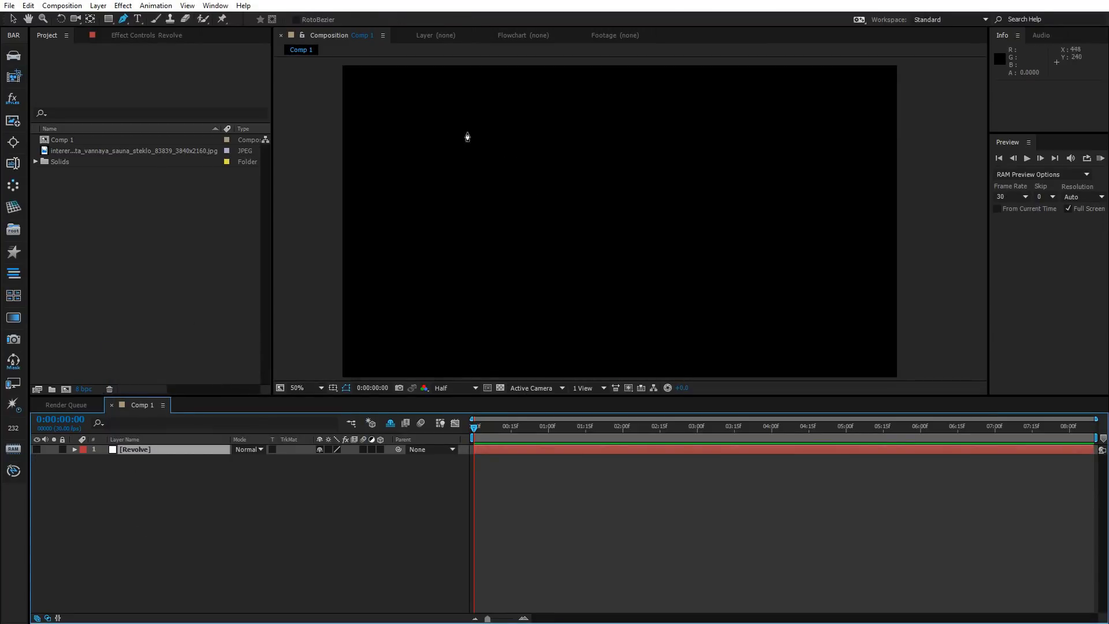
# - Draw an open three-point mask with the Pen tool on the Revolve layer, slanting down and then running across
pyautogui.click(500, 133)
pyautogui.click(451, 208)
pyautogui.click(536, 213)
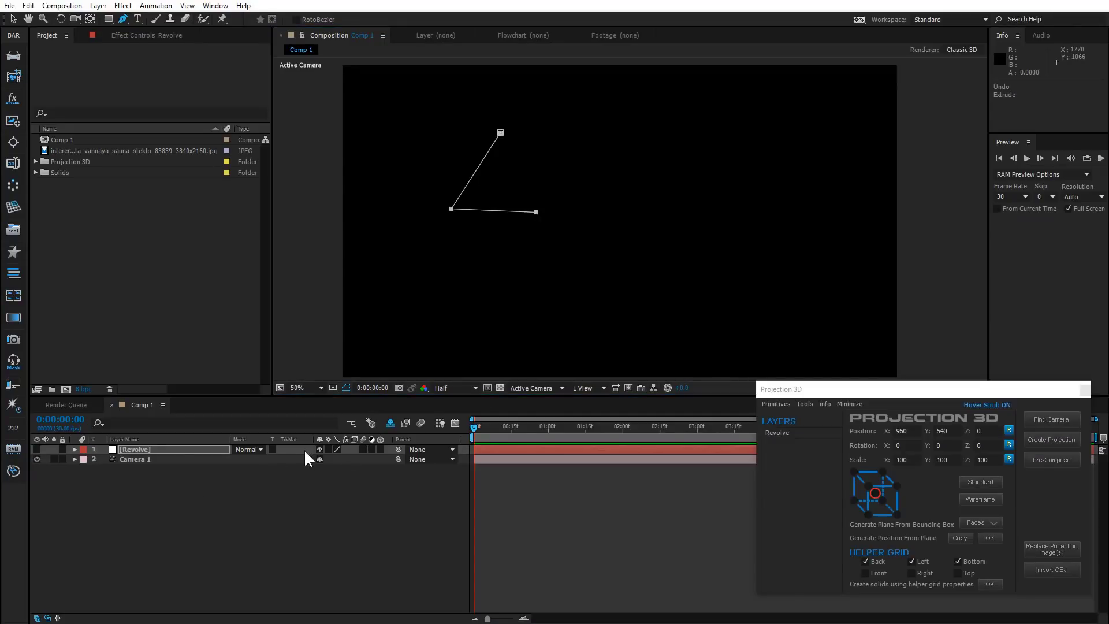
# - Select Mask 1 on the Revolve layer and open Projection 3D's Mask Revolve tool, keeping its window clear of the mask
pyautogui.click(144, 449)
pyautogui.press('m')
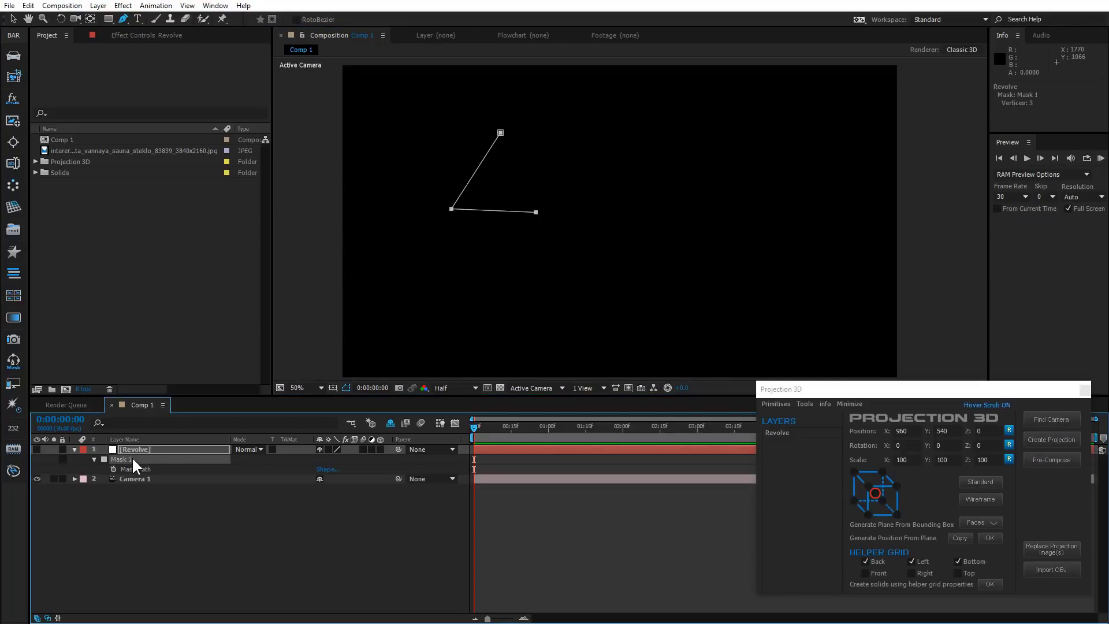
pyautogui.click(805, 404)
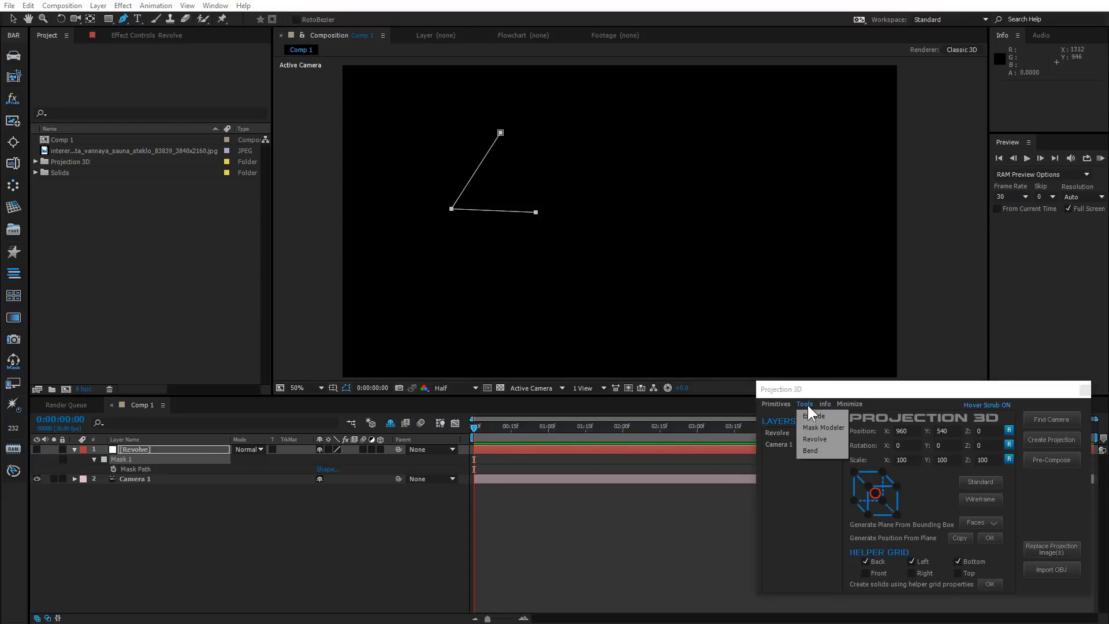
pyautogui.click(814, 438)
pyautogui.moveTo(581, 276); pyautogui.dragTo(970, 289)
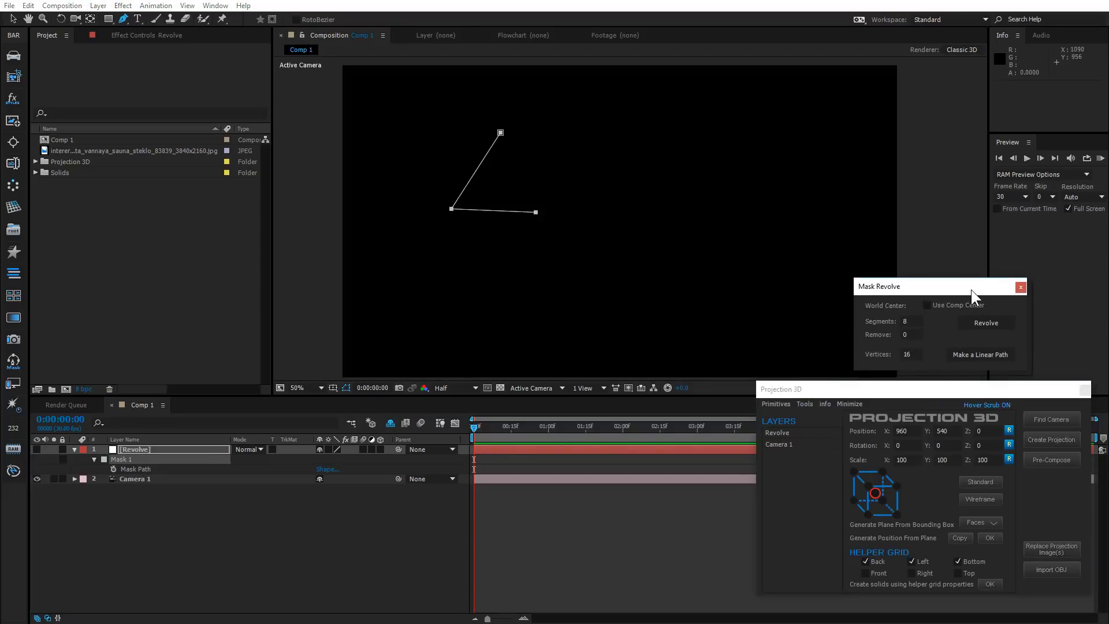
# - Revolve the three-point mask with 8 segments and Use Comp Center on, examine the shape, and undo the revolve
pyautogui.click(986, 322)
pyautogui.press('c')
pyautogui.moveTo(497, 225); pyautogui.dragTo(523, 265)
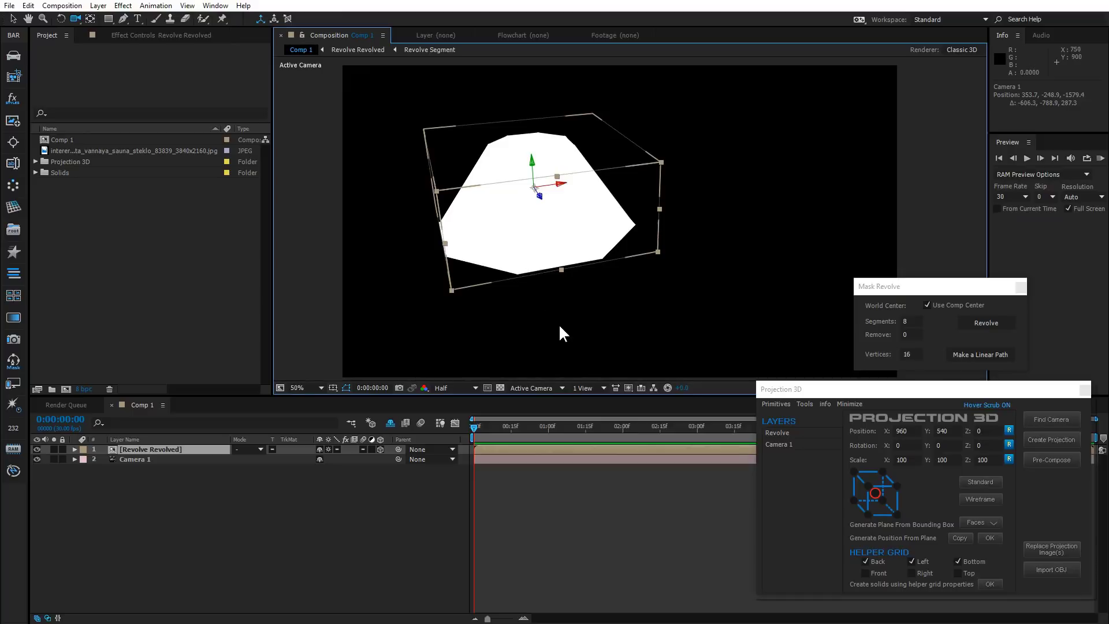
pyautogui.hotkey('ctrl', 'z')
pyautogui.hotkey('ctrl', 'z')
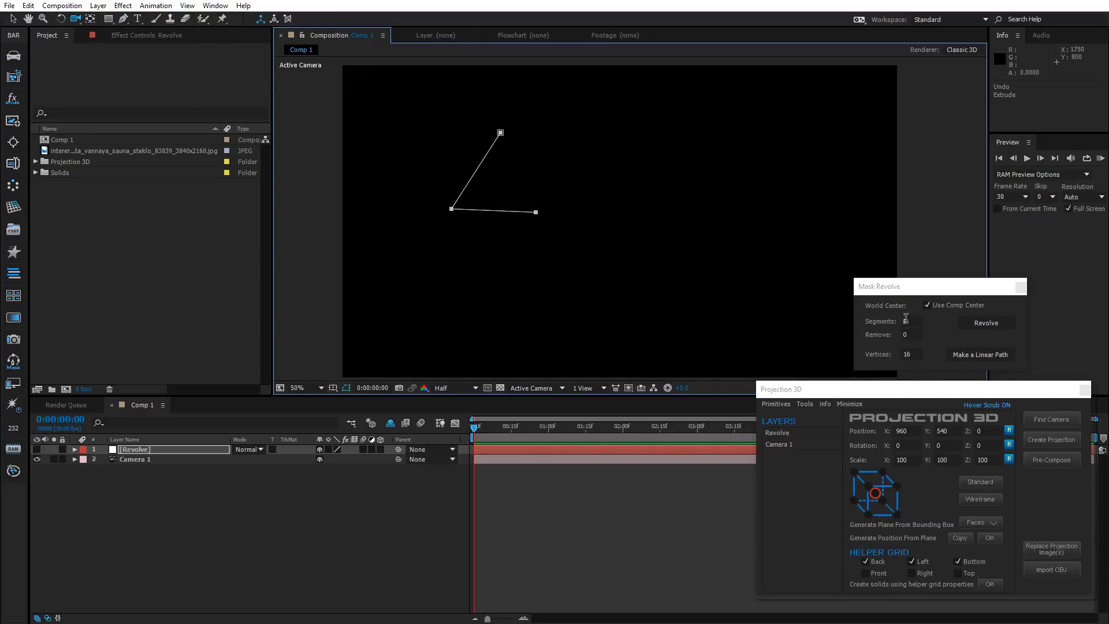
# - Revolve the three-point mask with 3 segments and examine the shape from an angle
pyautogui.click(915, 321)
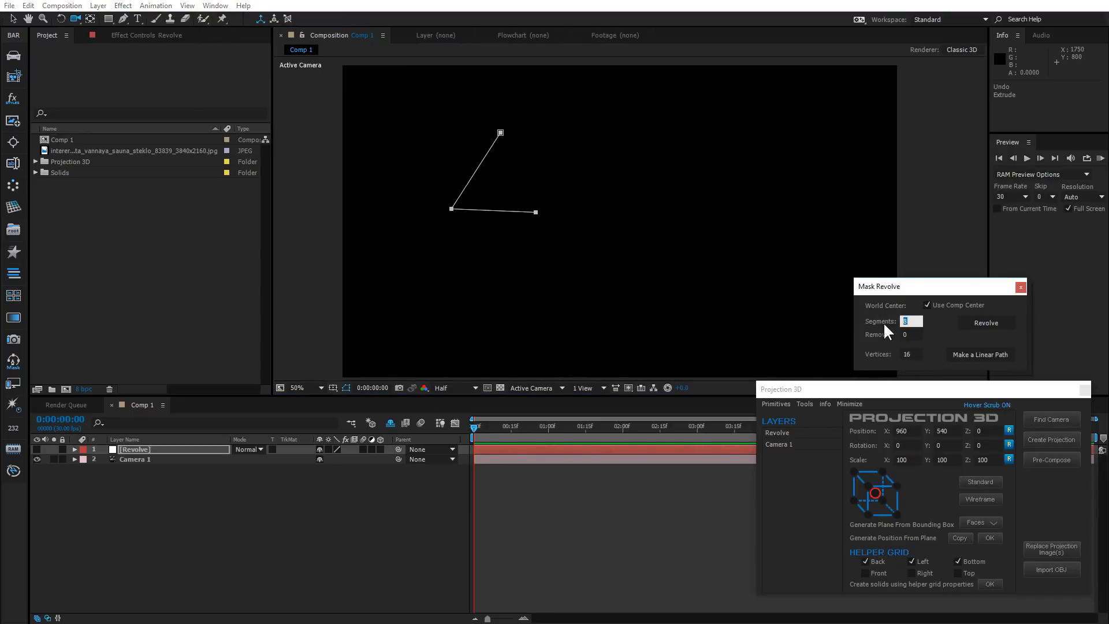
pyautogui.click(998, 327)
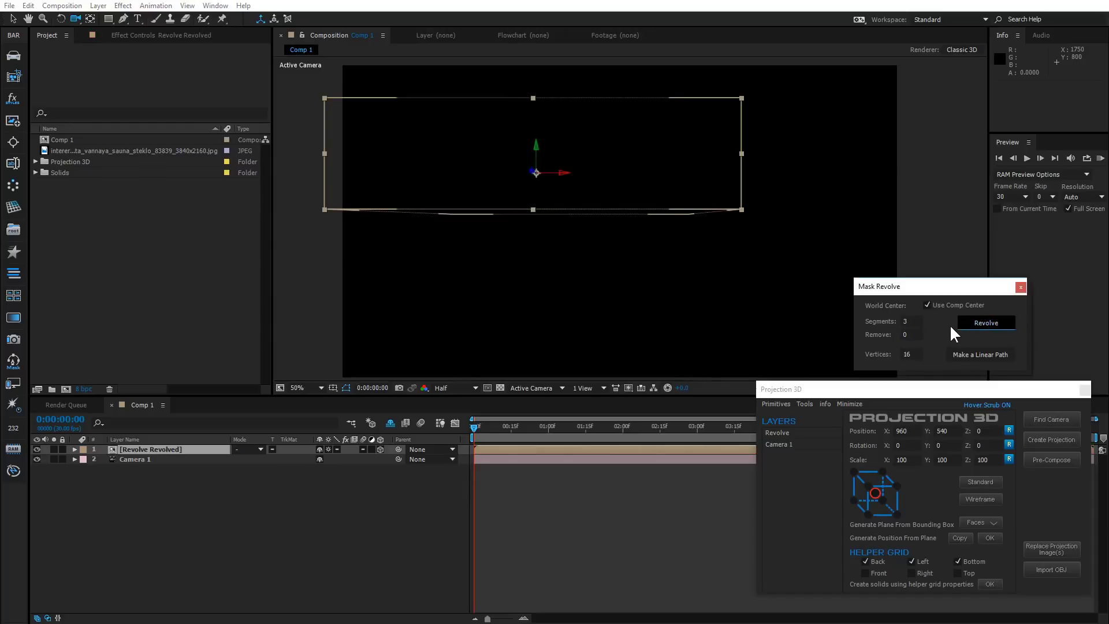
pyautogui.moveTo(537, 206); pyautogui.dragTo(612, 260)
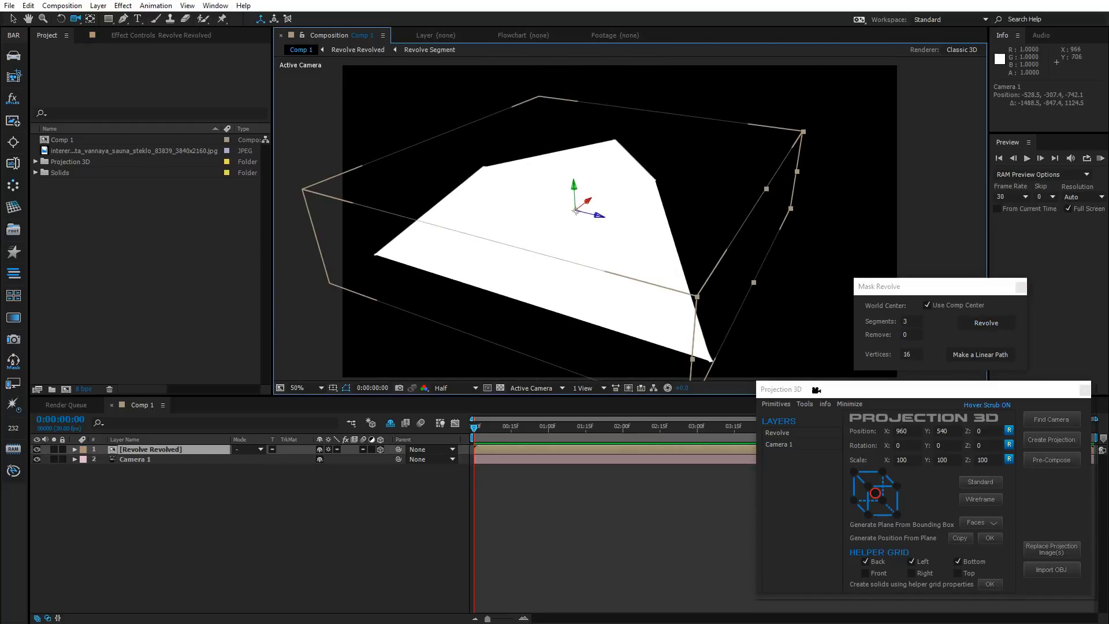
# - Show the three-segment shape as a wireframe to examine its edges, and return it to the standard display
pyautogui.click(991, 495)
pyautogui.moveTo(661, 330)
pyautogui.mouseDown()
pyautogui.moveTo(546, 362)
pyautogui.moveTo(666, 345)
pyautogui.mouseUp()
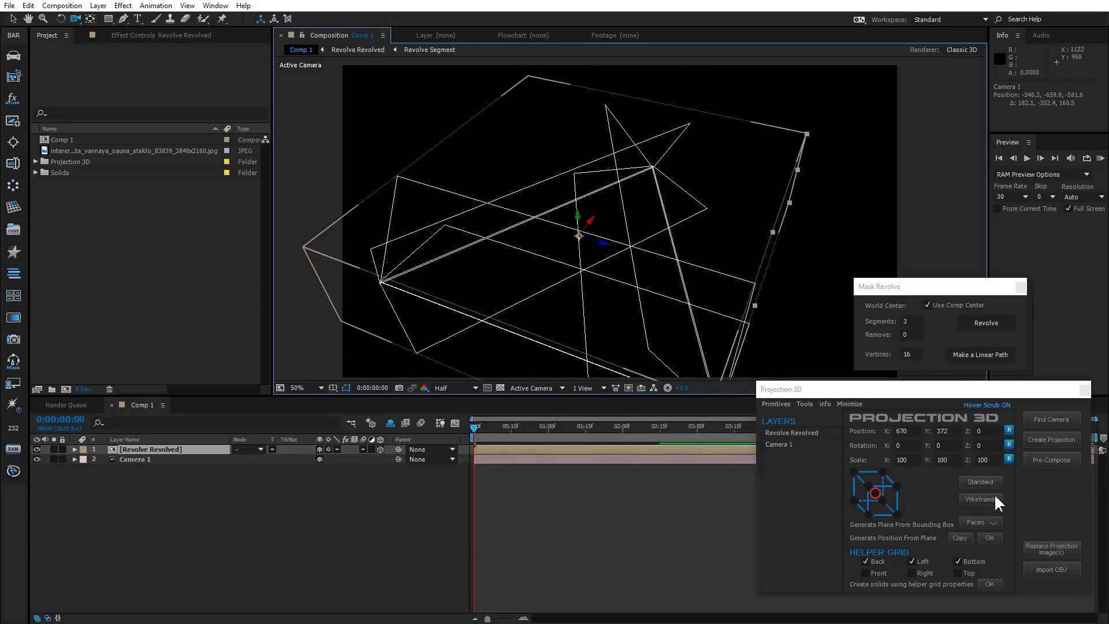
pyautogui.click(982, 480)
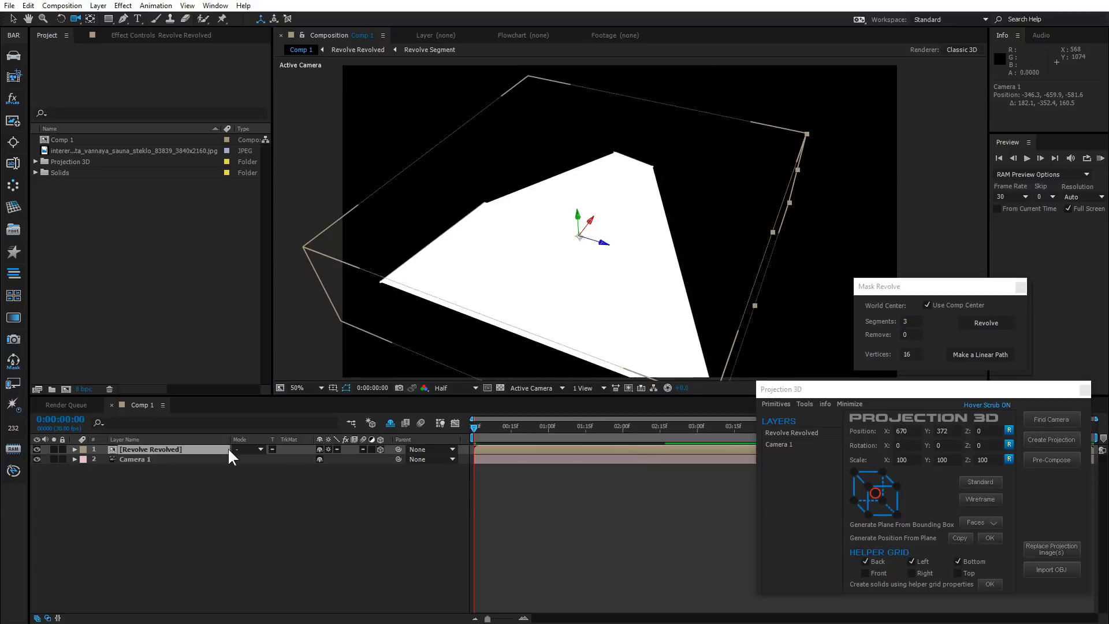
# - Set the Revolve Revolved layer's opacity to 90% and examine the semi-transparent shape from several angles
pyautogui.click(161, 450)
pyautogui.press('t')
pyautogui.moveTo(325, 460); pyautogui.dragTo(463, 341)
pyautogui.moveTo(516, 314); pyautogui.dragTo(439, 327)
pyautogui.moveTo(320, 466); pyautogui.dragTo(404, 508)
pyautogui.moveTo(529, 280); pyautogui.dragTo(556, 277)
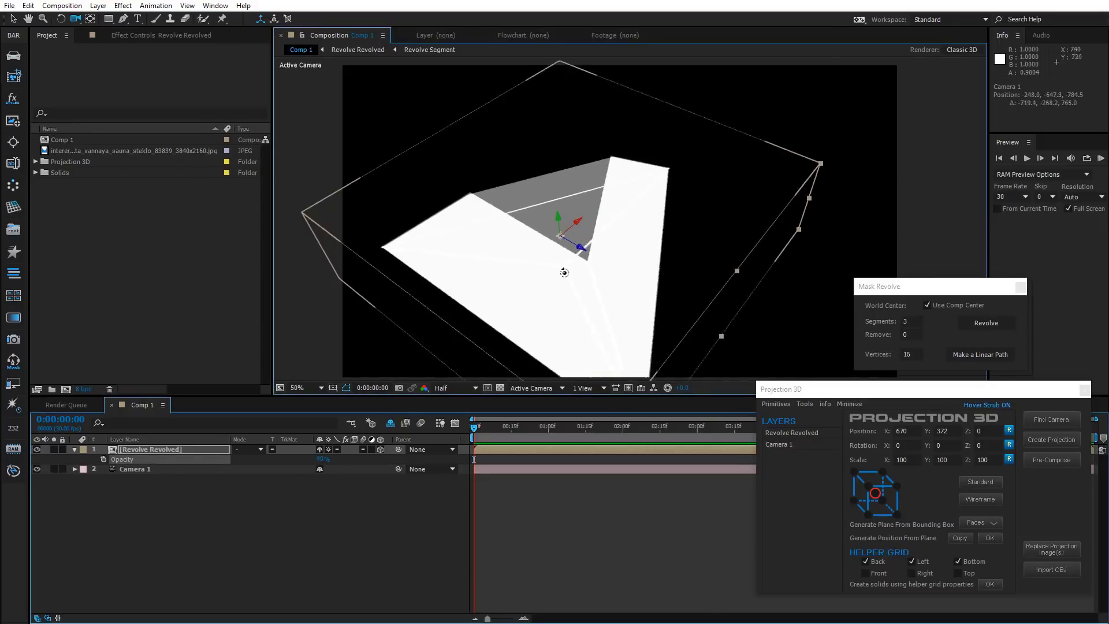
# - Undo the opacity and display changes and the three-segment revolve to restore the original open mask
pyautogui.hotkey('ctrl', 'z')
pyautogui.hotkey('ctrl', 'z')
pyautogui.hotkey('ctrl', 'z')
pyautogui.hotkey('ctrl', 'z')
pyautogui.hotkey('ctrl', 'z')
# - Revolve the three-point mask with 32 segments and examine the smoother shape
pyautogui.click(911, 321)
pyautogui.write('3')
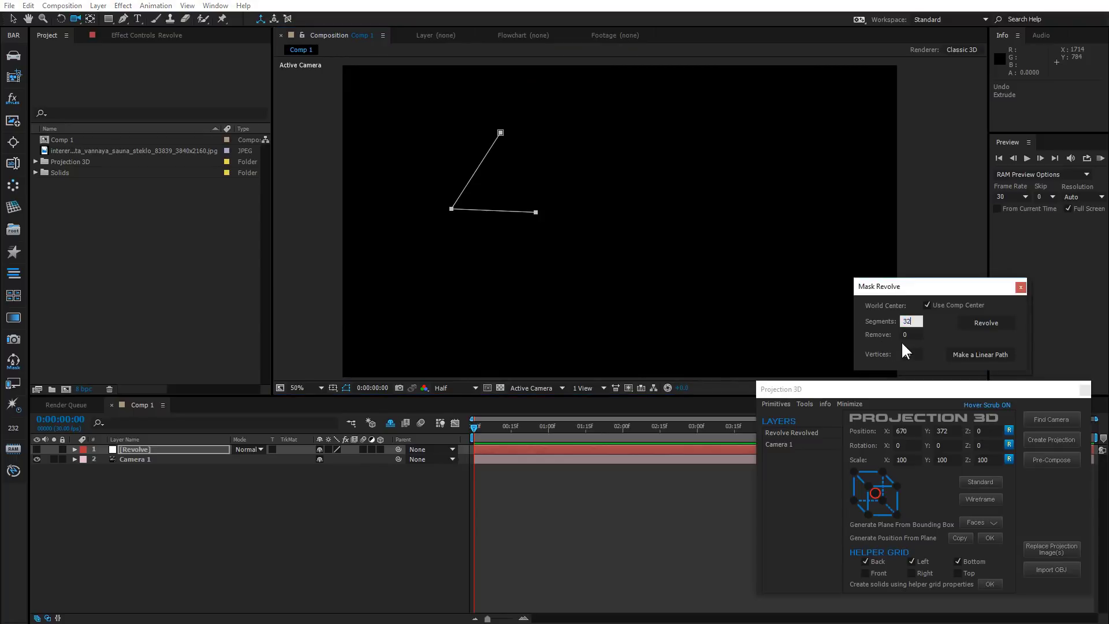
pyautogui.click(986, 322)
pyautogui.moveTo(562, 206)
pyautogui.mouseDown()
pyautogui.moveTo(549, 267)
pyautogui.moveTo(579, 285)
pyautogui.moveTo(583, 312)
pyautogui.moveTo(572, 222)
pyautogui.mouseUp()
# - Replace the revolved layer with a white solid named revolve and draw an elliptical mask about 266 × 242 px on it
pyautogui.click(153, 453)
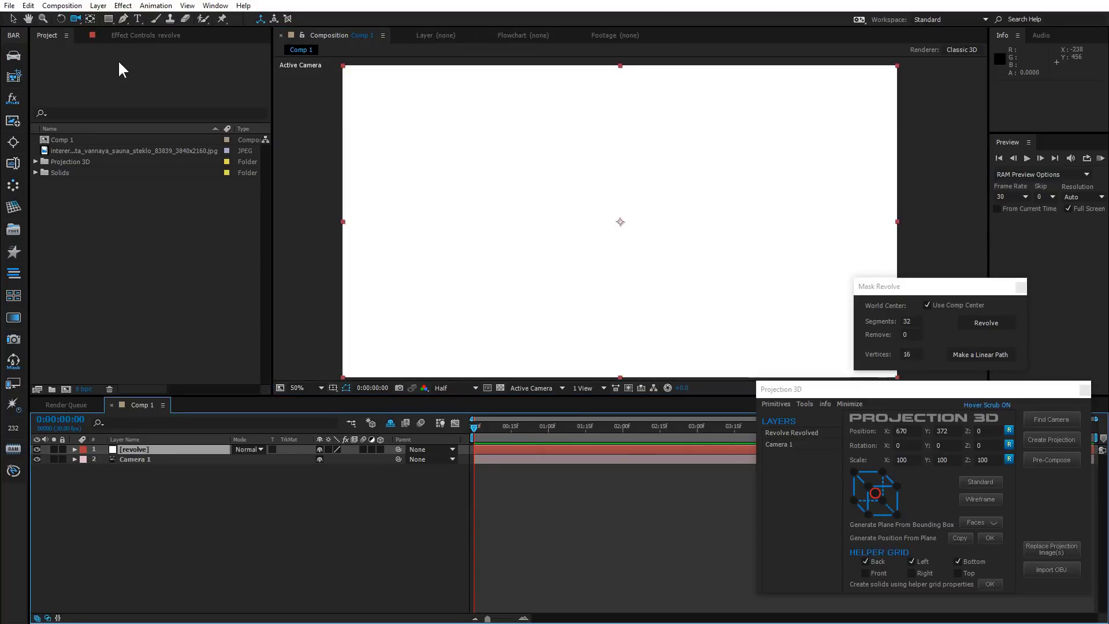
pyautogui.moveTo(113, 19); pyautogui.dragTo(141, 44)
pyautogui.moveTo(467, 183); pyautogui.dragTo(546, 254)
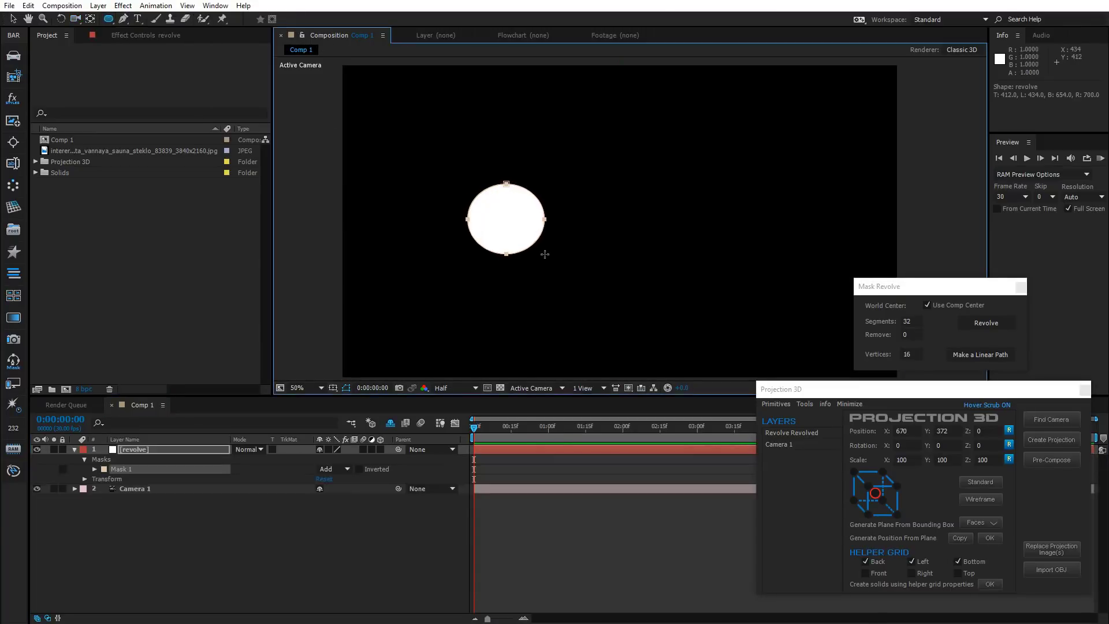
# - Convert the elliptical mask into a linear path with 32 vertices
pyautogui.doubleClick(919, 351)
pyautogui.write('32')
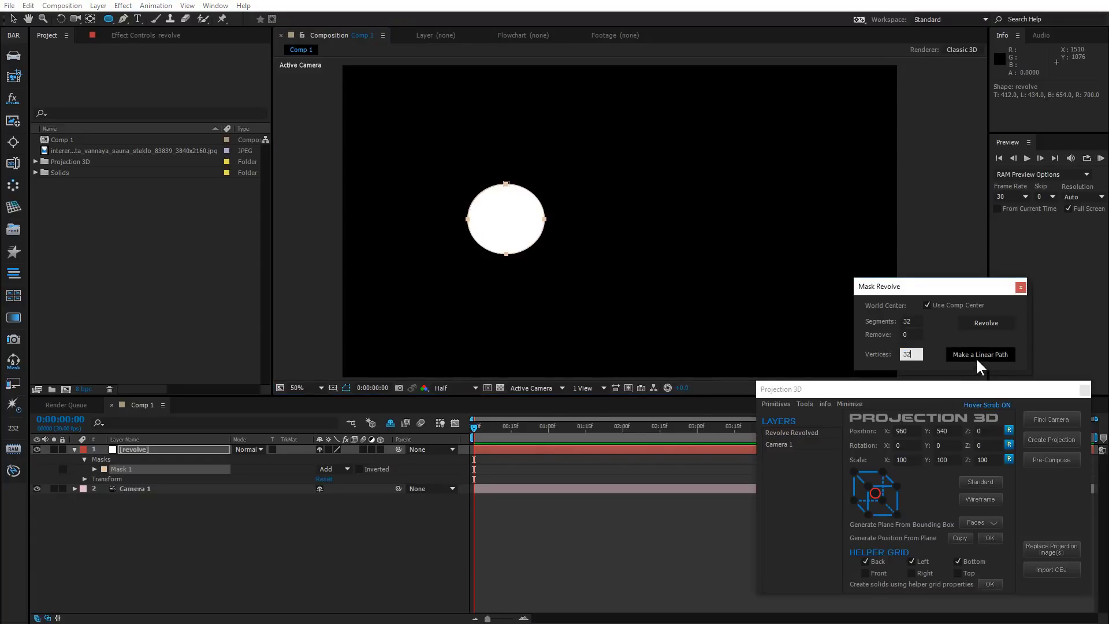
pyautogui.click(977, 355)
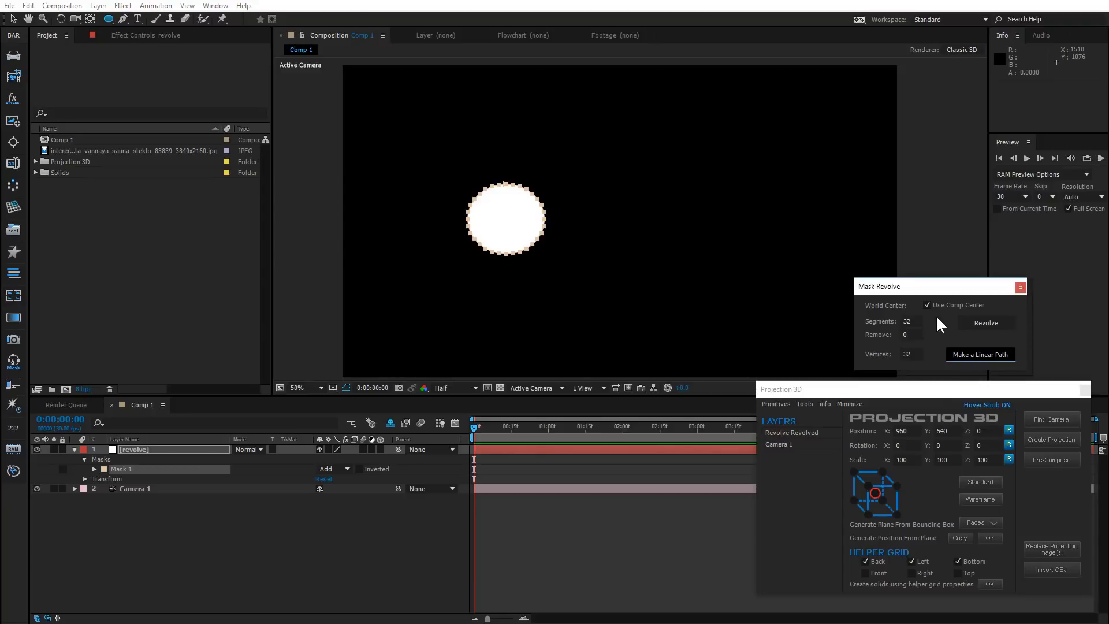
# - Revolve the elliptical mask with 16 segments and orbit the camera to examine the resulting ring
pyautogui.doubleClick(909, 321)
pyautogui.write('1')
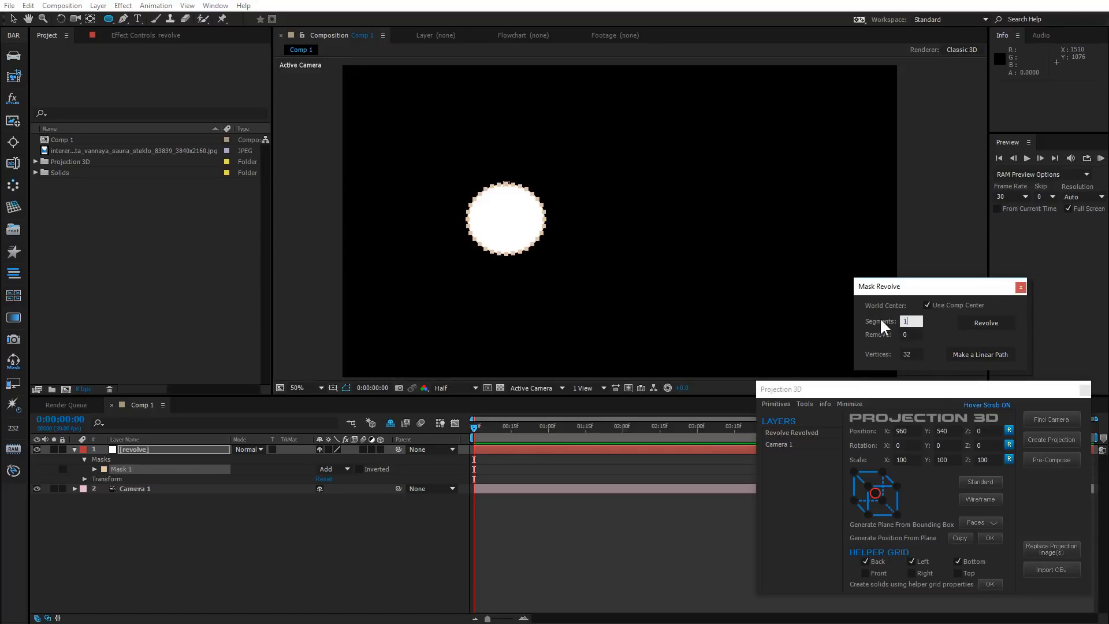
pyautogui.write('6')
pyautogui.click(983, 325)
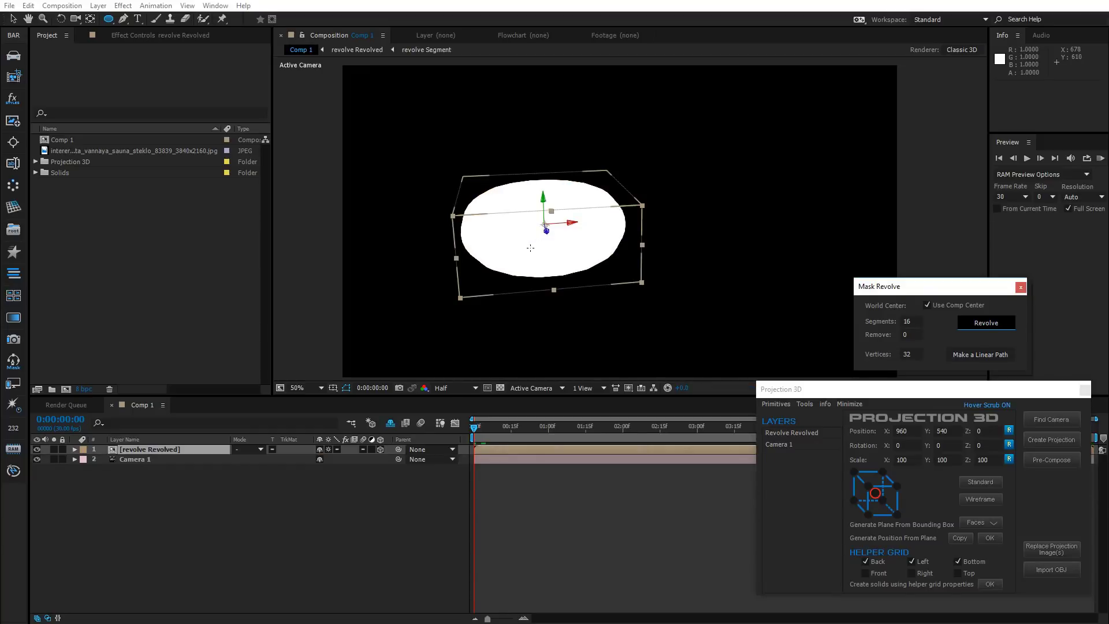
pyautogui.click(75, 18)
pyautogui.moveTo(532, 254); pyautogui.dragTo(839, 365)
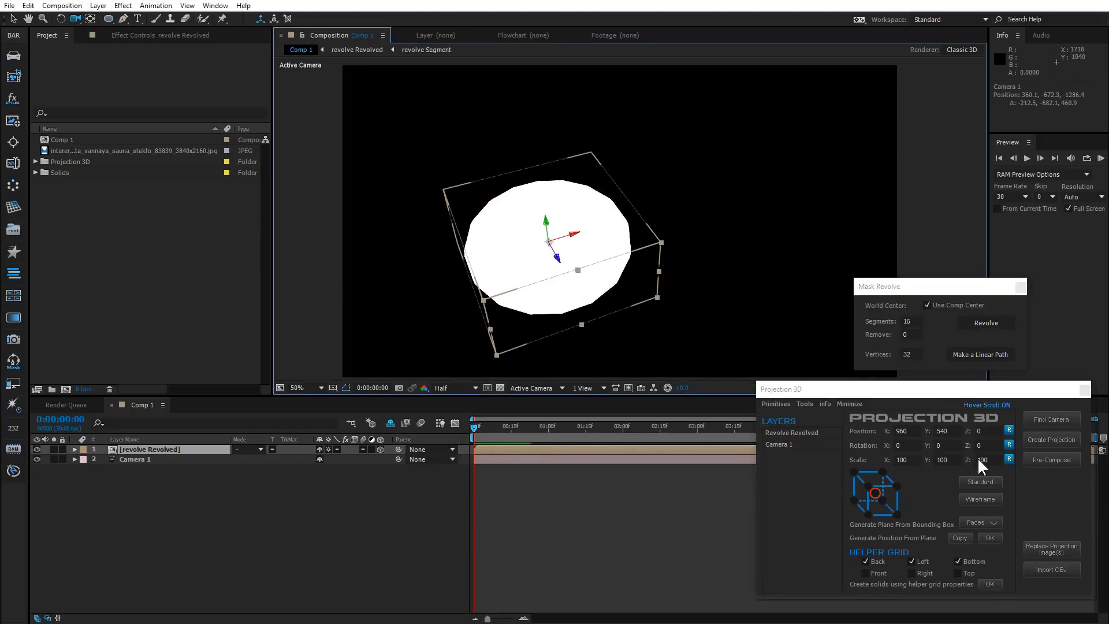
# - Examine the revolved ring in wireframe display, and undo the display change and the 16-segment revolve
pyautogui.click(986, 496)
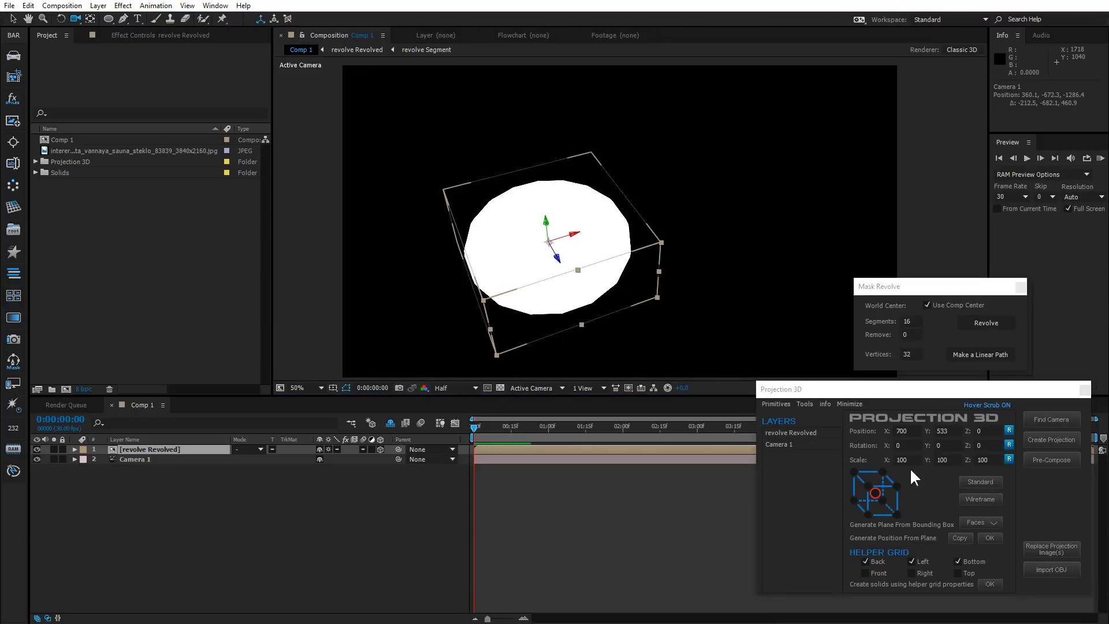
pyautogui.moveTo(588, 308); pyautogui.dragTo(650, 287)
pyautogui.click(985, 482)
pyautogui.hotkey('ctrl', 'z')
pyautogui.hotkey('ctrl', 'z')
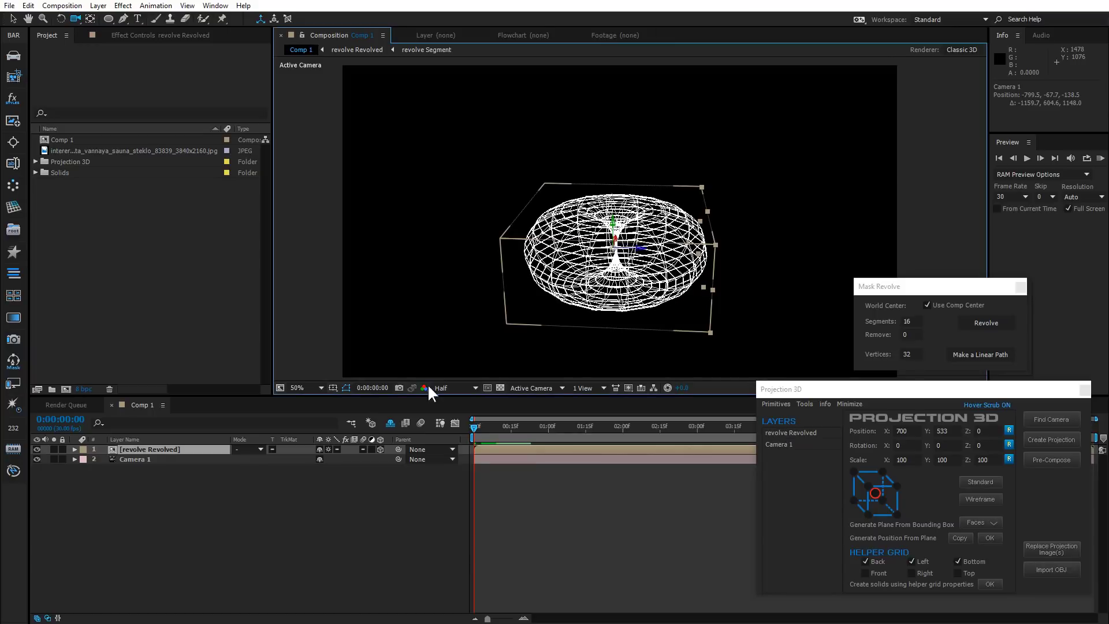
pyautogui.hotkey('ctrl', 'z')
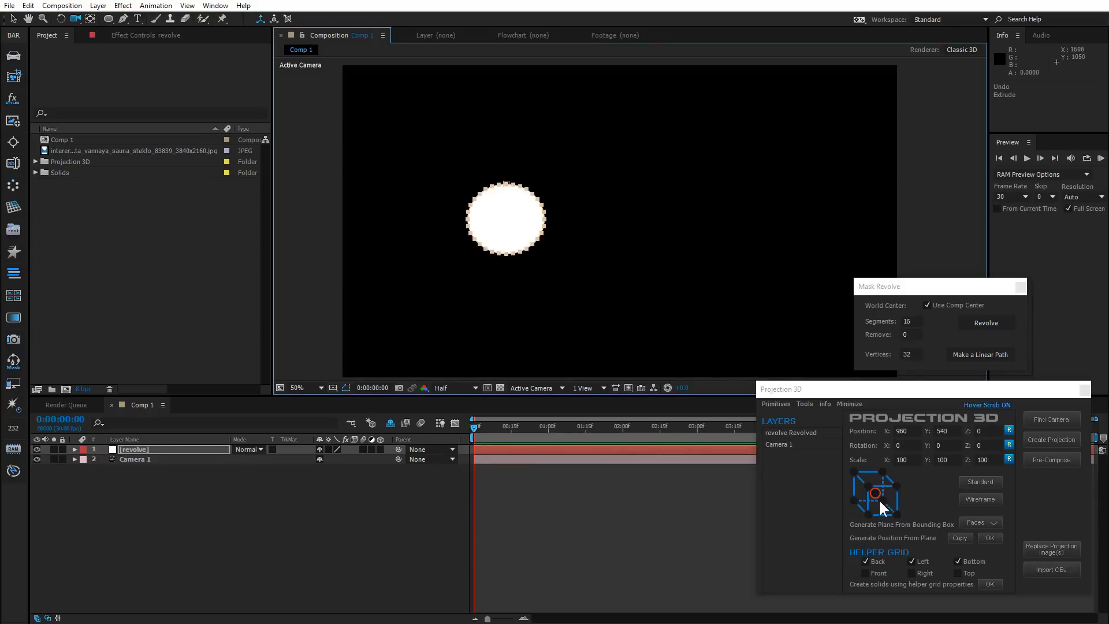
# - Revolve the elliptical mask with 4 of its 16 segments removed, examine the cut-out, and undo the revolve
pyautogui.click(914, 334)
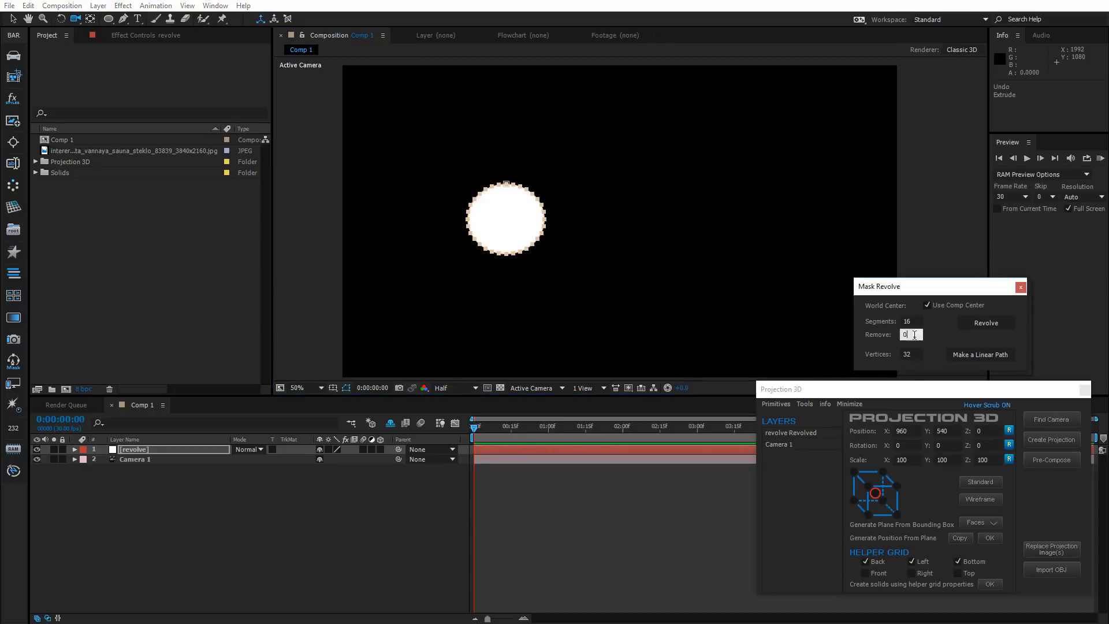
pyautogui.write('4')
pyautogui.click(987, 321)
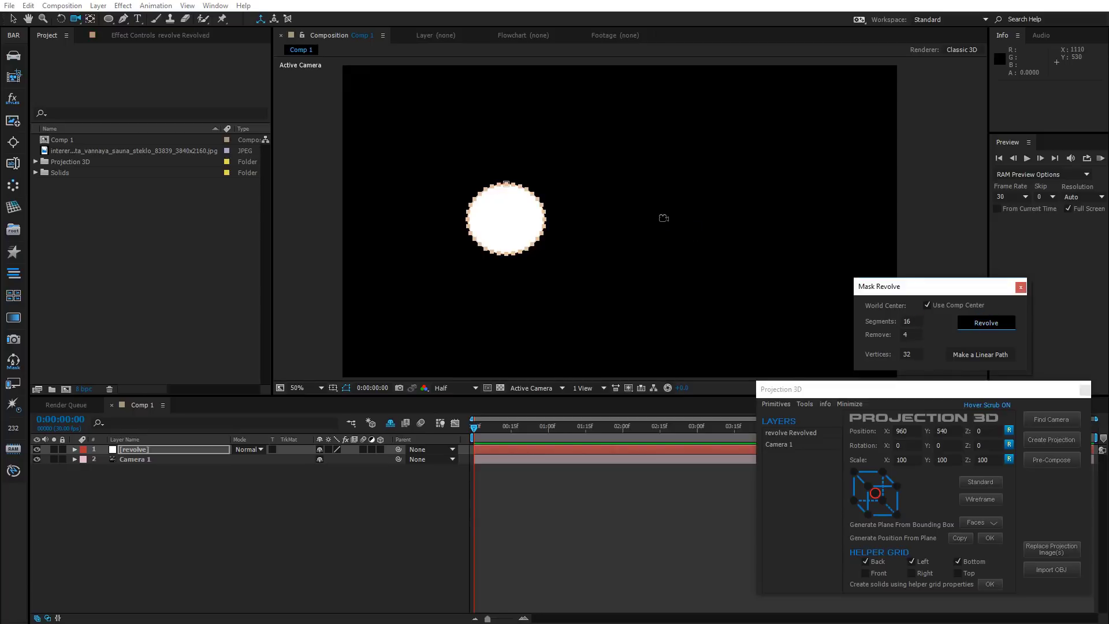
pyautogui.moveTo(592, 247); pyautogui.dragTo(590, 253)
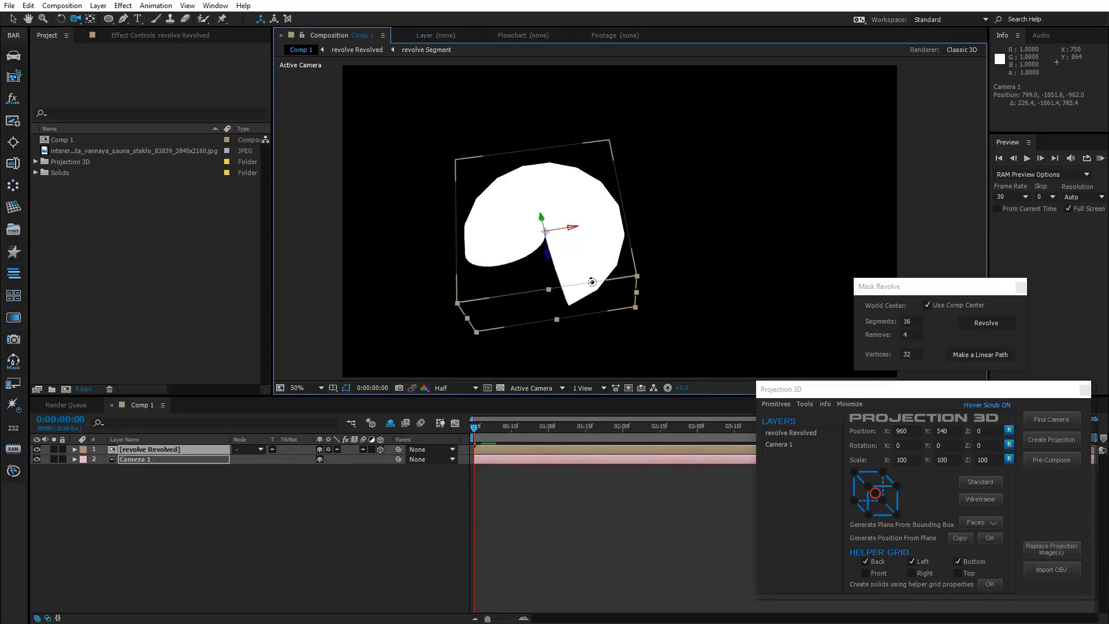
pyautogui.moveTo(601, 301); pyautogui.dragTo(659, 287)
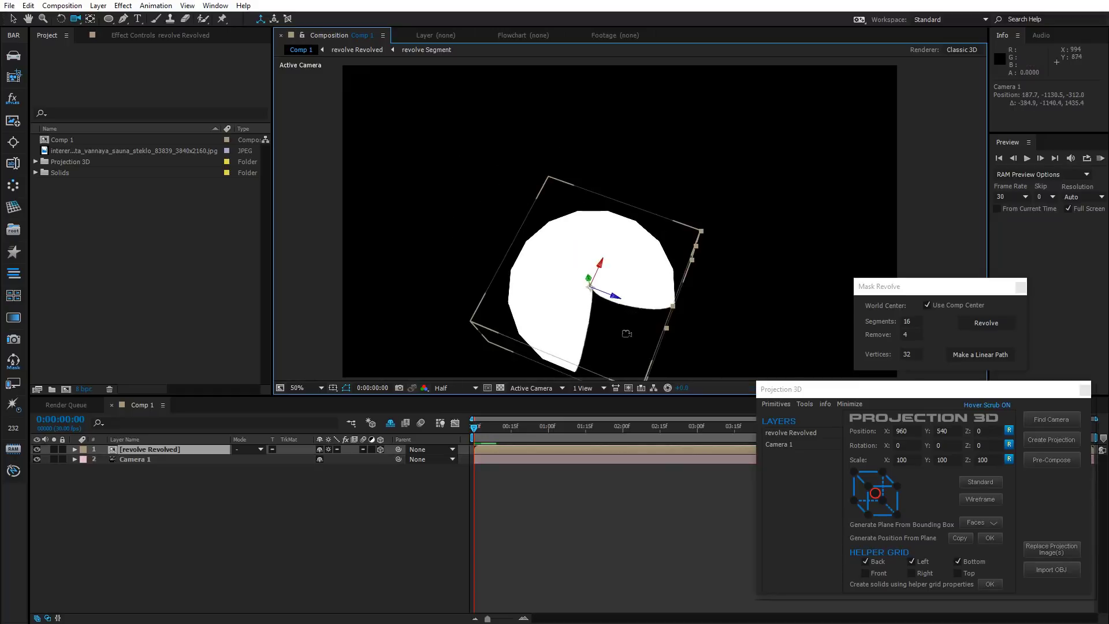
pyautogui.hotkey('ctrl', 'z')
pyautogui.hotkey('ctrl', 'z')
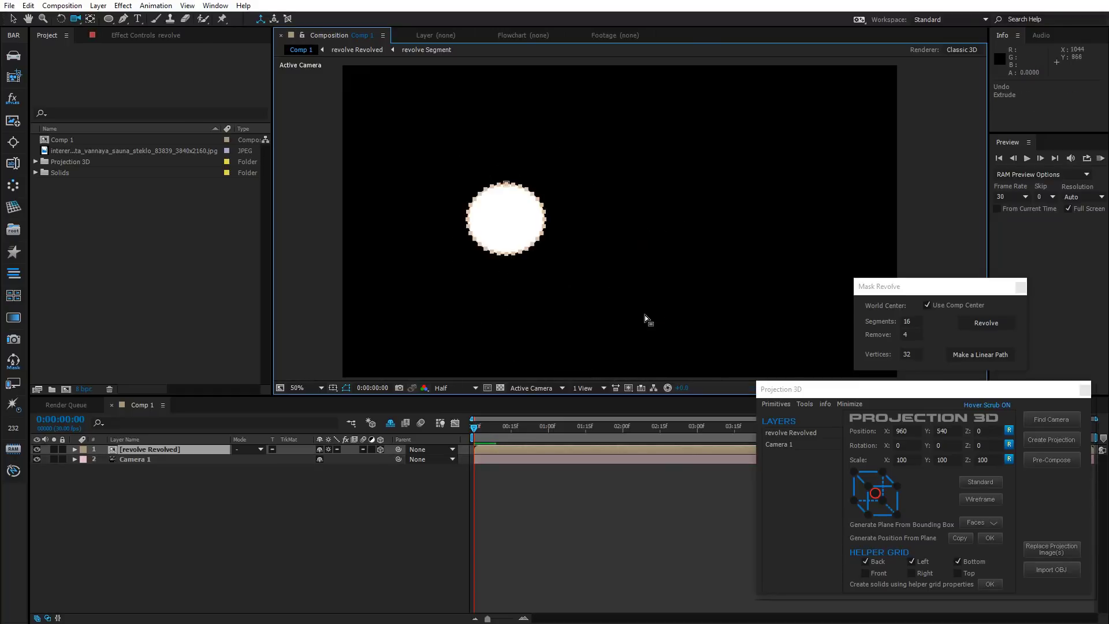
# - Revolve the elliptical mask with 8 of its 16 segments removed, examine the half ring, and undo the camera orbit
pyautogui.click(910, 335)
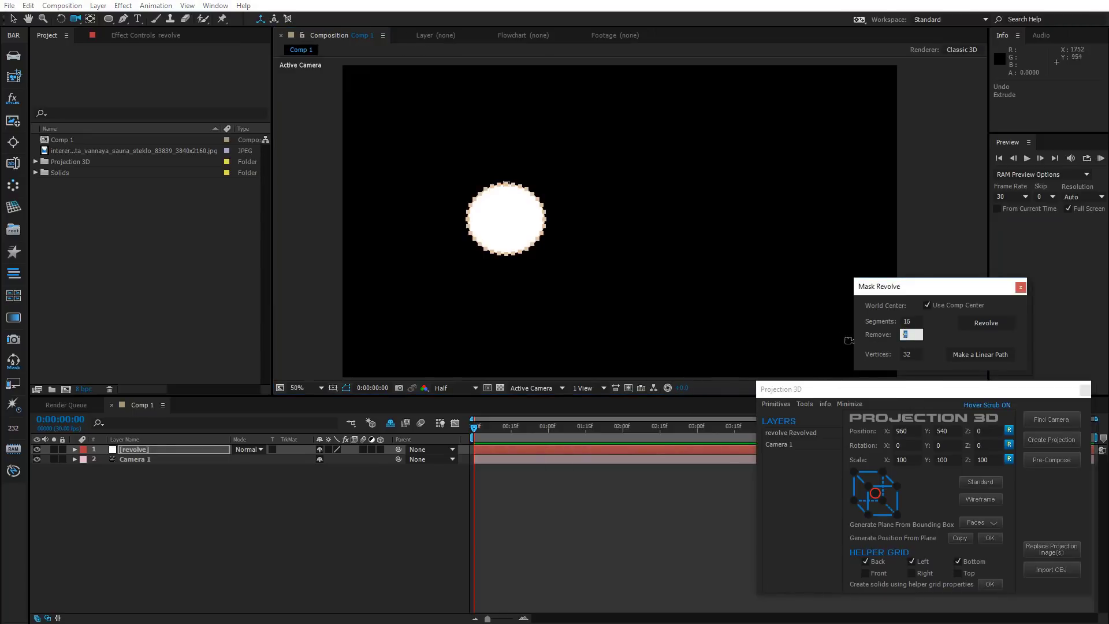
pyautogui.click(978, 323)
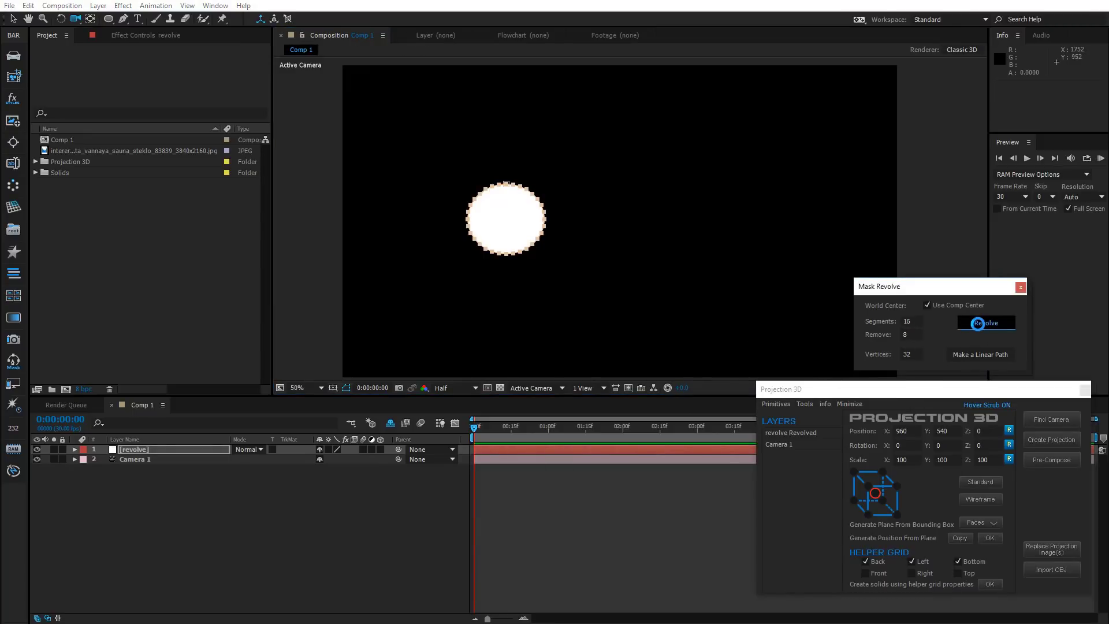
pyautogui.moveTo(564, 235); pyautogui.dragTo(560, 286)
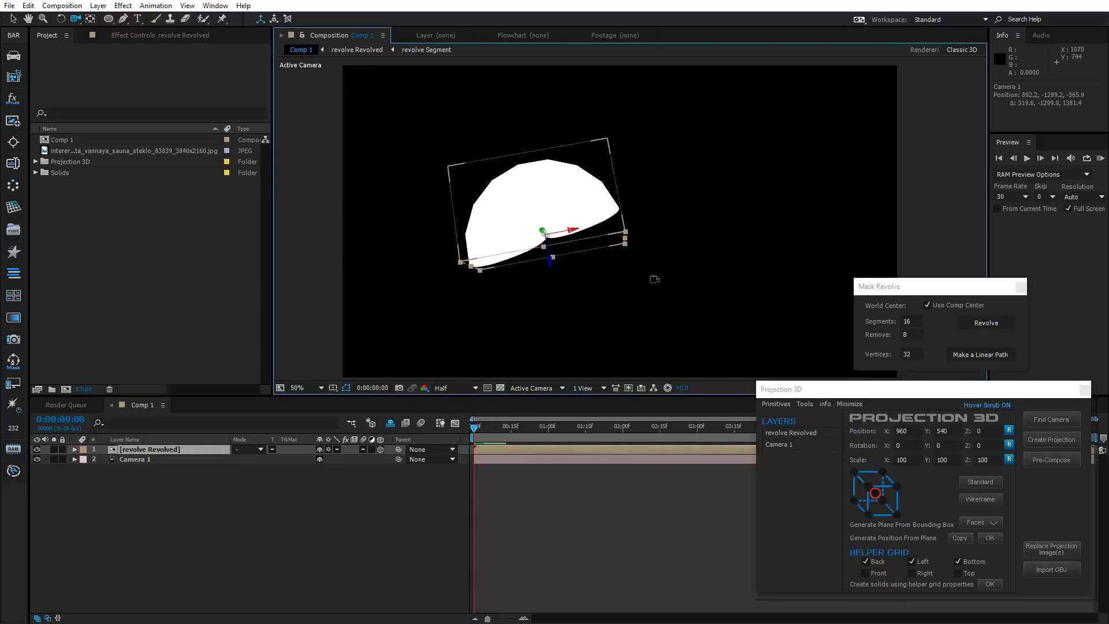
pyautogui.hotkey('ctrl', 'z')
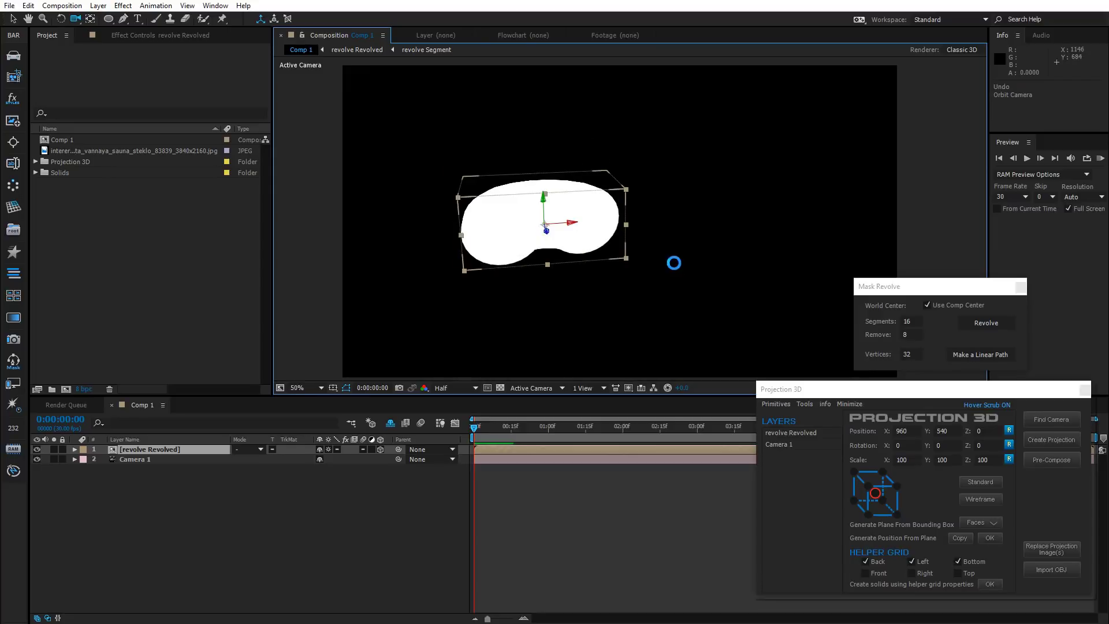
# - Undo the last mask revolve, import img7175-jpg.jpg, and add it to Comp 1 below Camera 1
pyautogui.hotkey('ctrl', 'z')
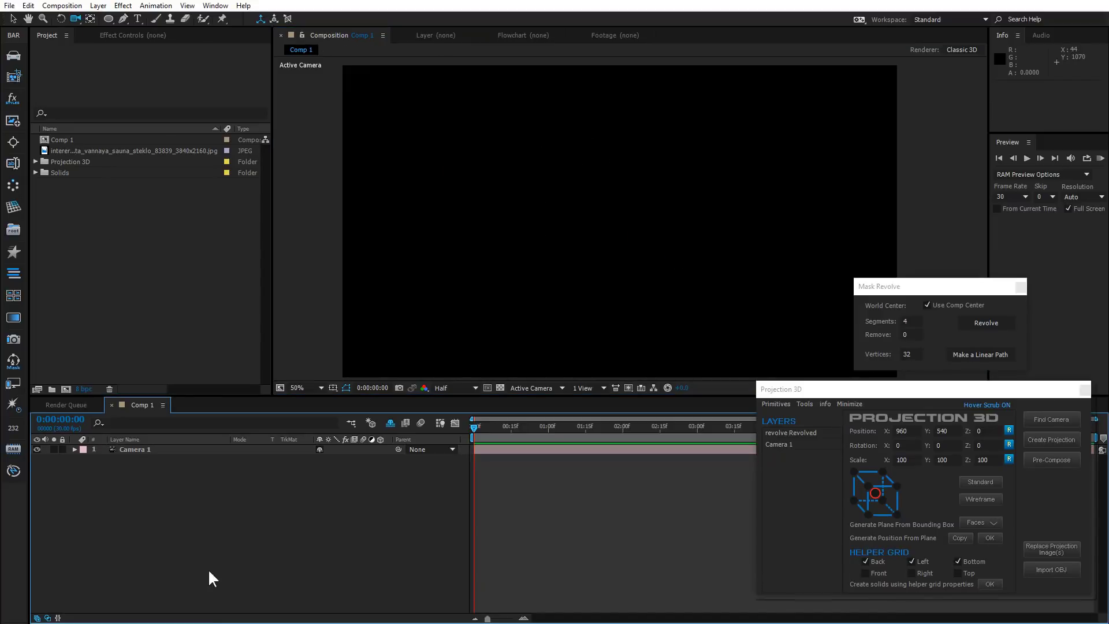
pyautogui.doubleClick(86, 264)
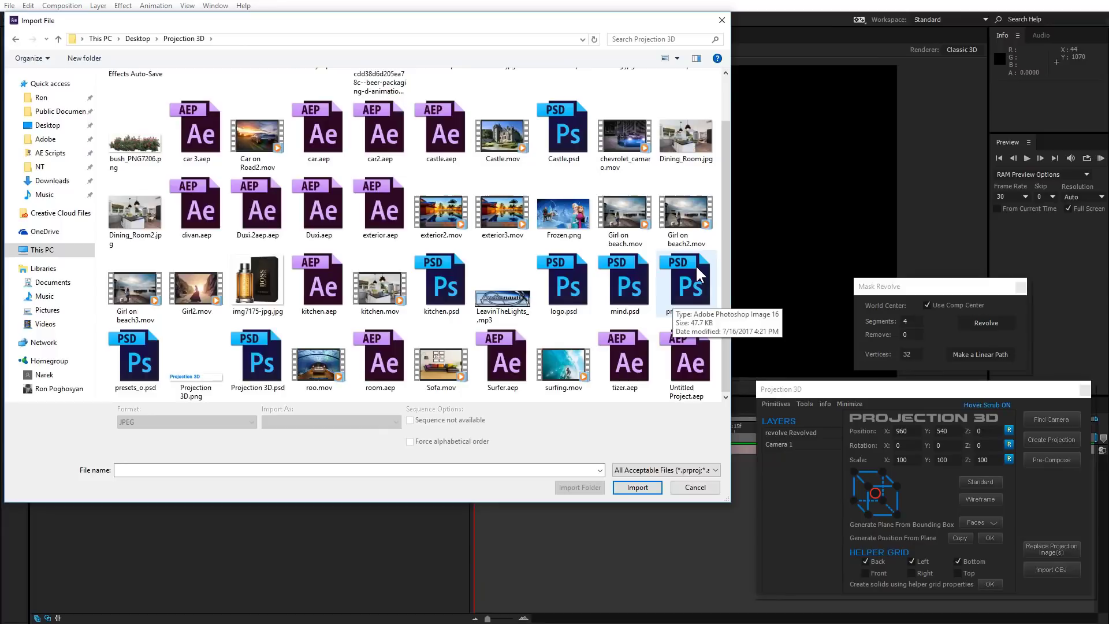
pyautogui.click(278, 274)
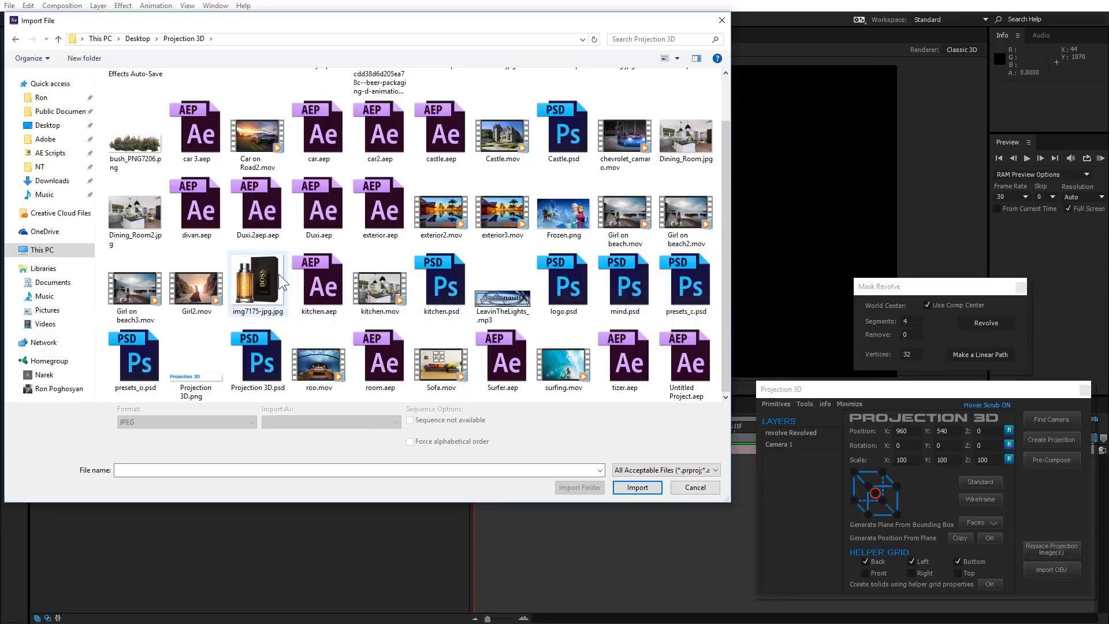
pyautogui.click(630, 480)
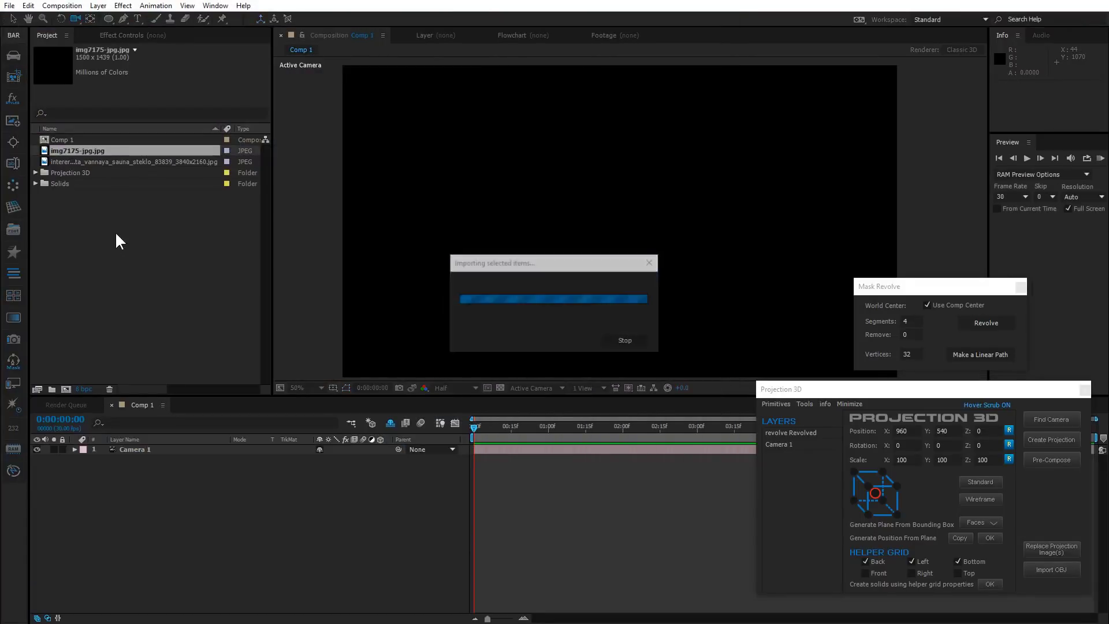
pyautogui.moveTo(79, 151); pyautogui.dragTo(255, 527)
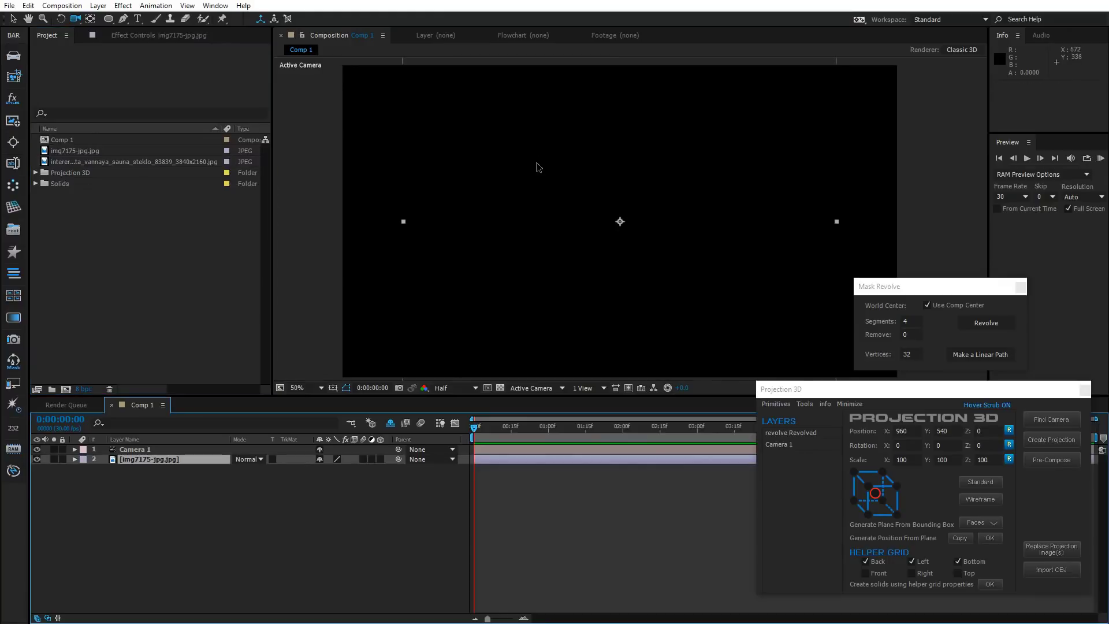
# - Move the perfume image up to position 960, 458 and scale it down to 88%
pyautogui.click(11, 20)
pyautogui.moveTo(512, 241); pyautogui.dragTo(514, 221)
pyautogui.scroll(-2, 555, 240)
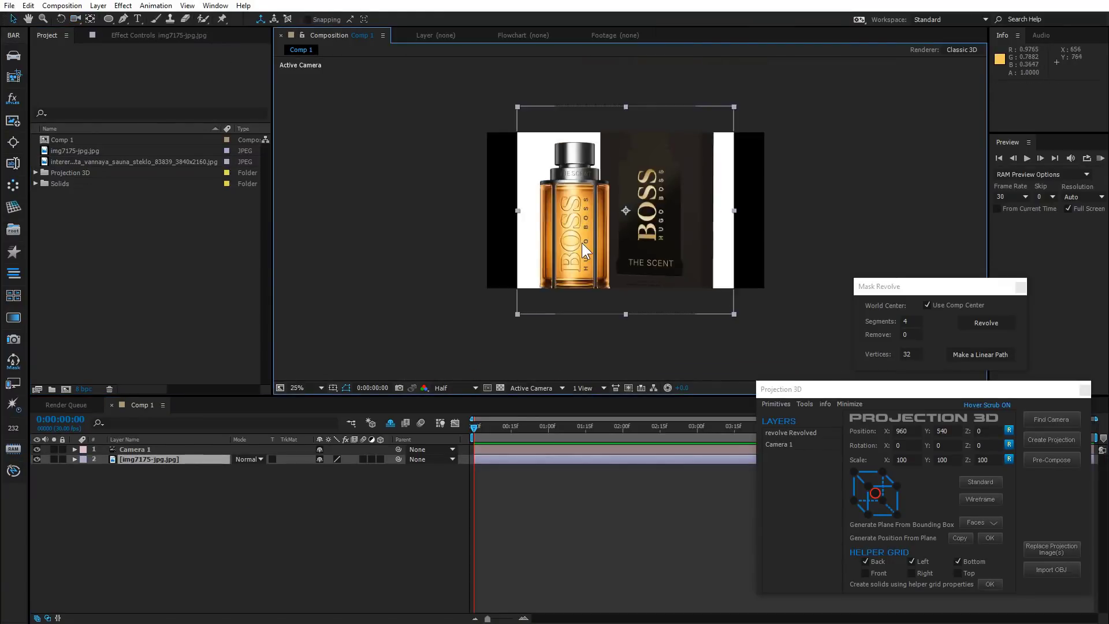
pyautogui.scroll(2, 581, 245)
pyautogui.moveTo(564, 399); pyautogui.dragTo(563, 489)
pyautogui.moveTo(587, 324); pyautogui.dragTo(586, 297)
pyautogui.press('s')
pyautogui.moveTo(331, 560); pyautogui.dragTo(323, 560)
# - Start a Pen tool mask at the top centre of the perfume bottle's cap and trace the cap's left outline down to the collar
pyautogui.click(123, 18)
pyautogui.press('.')
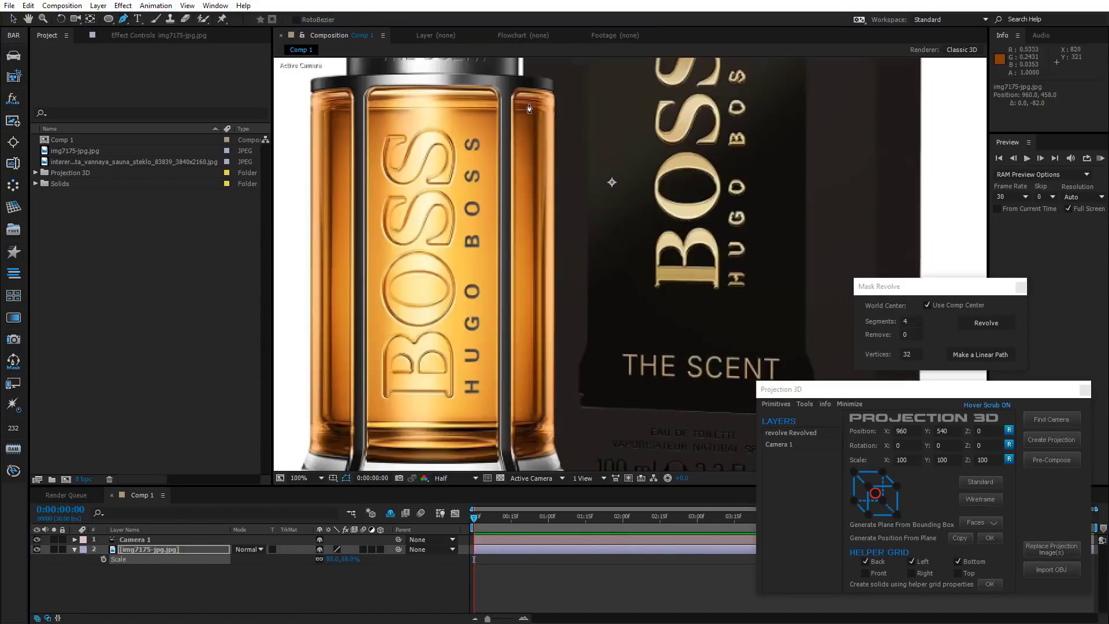
pyautogui.moveTo(529, 166); pyautogui.dragTo(665, 333)
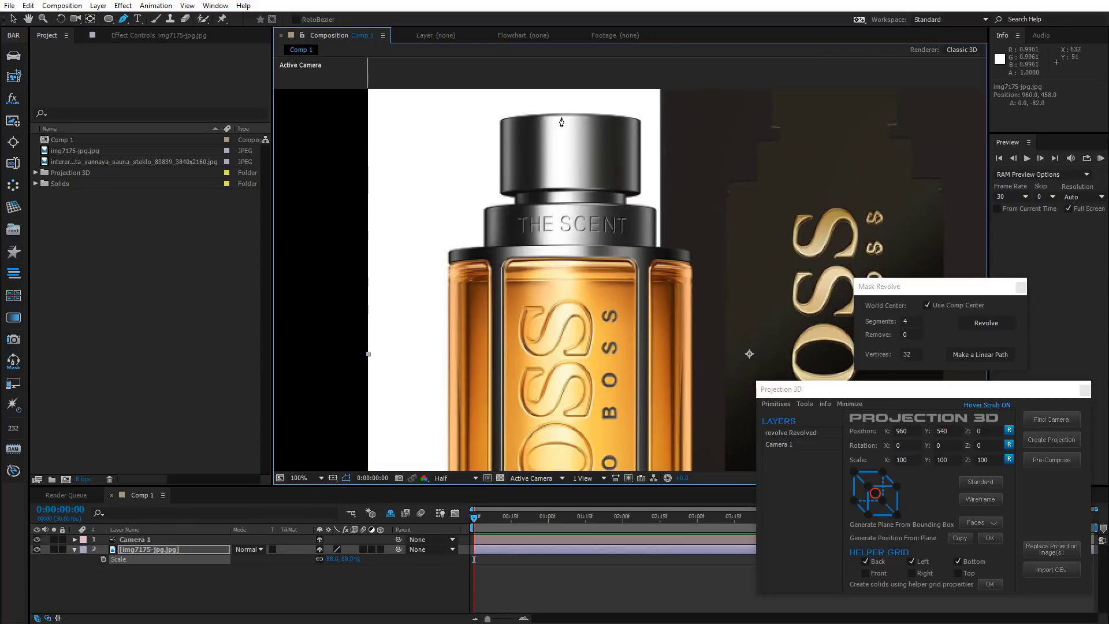
pyautogui.click(565, 116)
pyautogui.press('.')
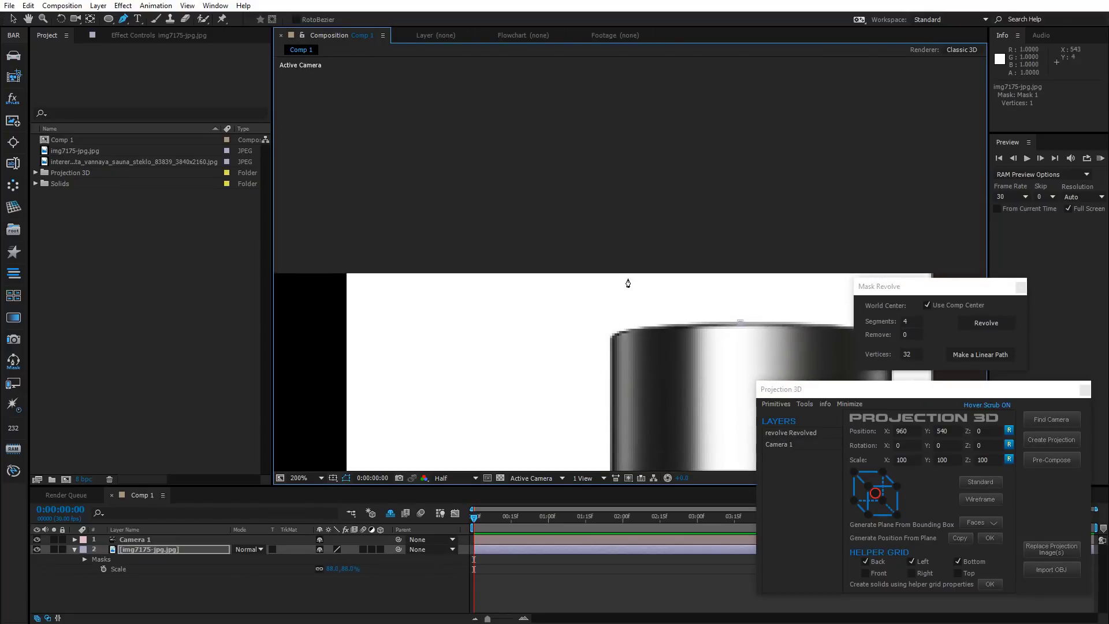
pyautogui.click(641, 329)
pyautogui.click(612, 337)
pyautogui.moveTo(623, 338); pyautogui.dragTo(618, 219)
pyautogui.click(608, 364)
pyautogui.click(592, 390)
pyautogui.click(576, 396)
# - Continue the mask path around the bottle's left shoulder and down the glass side to the silver base
pyautogui.moveTo(592, 423); pyautogui.dragTo(603, 187)
pyautogui.click(527, 241)
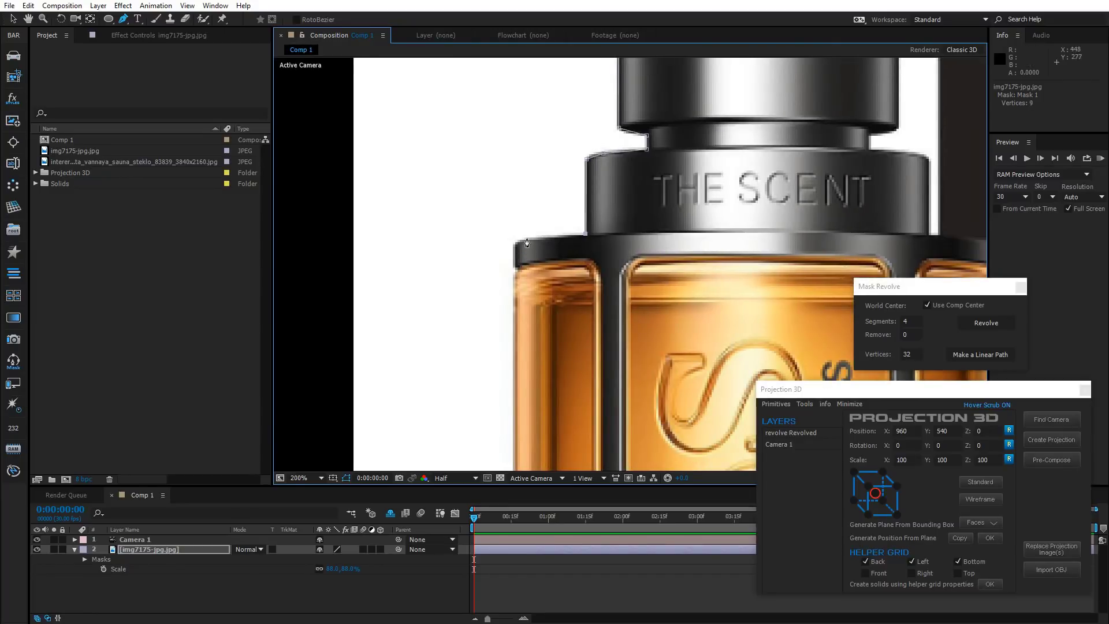
pyautogui.click(517, 272)
pyautogui.click(514, 282)
pyautogui.moveTo(538, 313); pyautogui.dragTo(558, 189)
pyautogui.scroll(-1, 559, 194)
pyautogui.moveTo(609, 389); pyautogui.dragTo(656, 84)
pyautogui.scroll(1, 653, 86)
pyautogui.moveTo(668, 173); pyautogui.dragTo(578, 281)
pyautogui.click(551, 232)
pyautogui.click(549, 349)
pyautogui.click(532, 385)
# - Trace the mask path around the base's lower left corner and end it at the bottle's bottom centre
pyautogui.moveTo(526, 459); pyautogui.dragTo(523, 314)
pyautogui.click(529, 336)
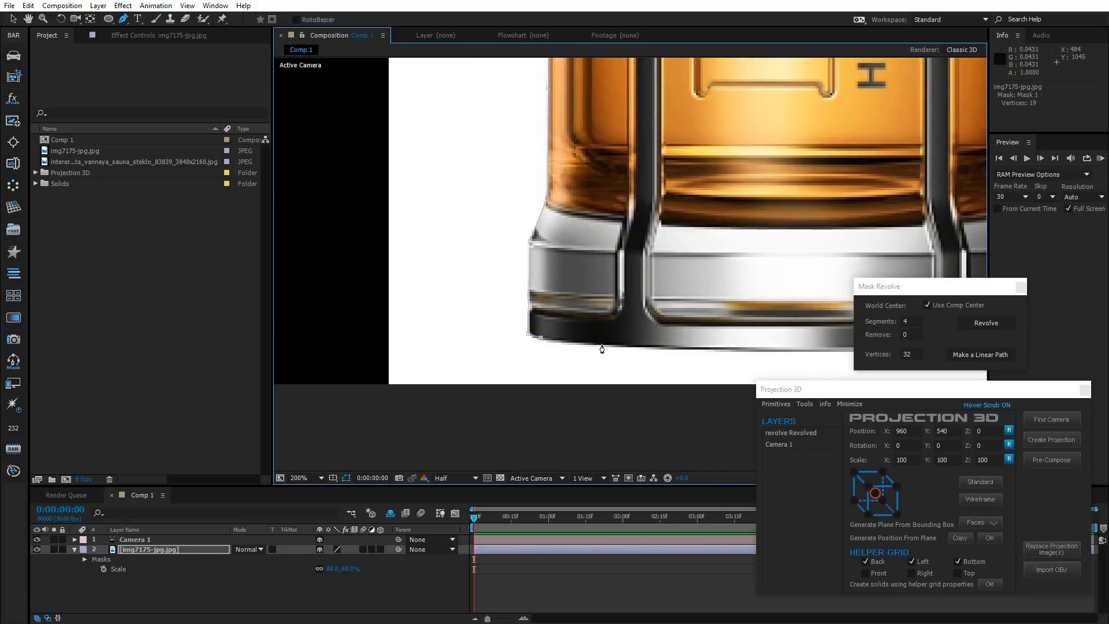
pyautogui.click(602, 344)
pyautogui.moveTo(698, 346); pyautogui.dragTo(461, 307)
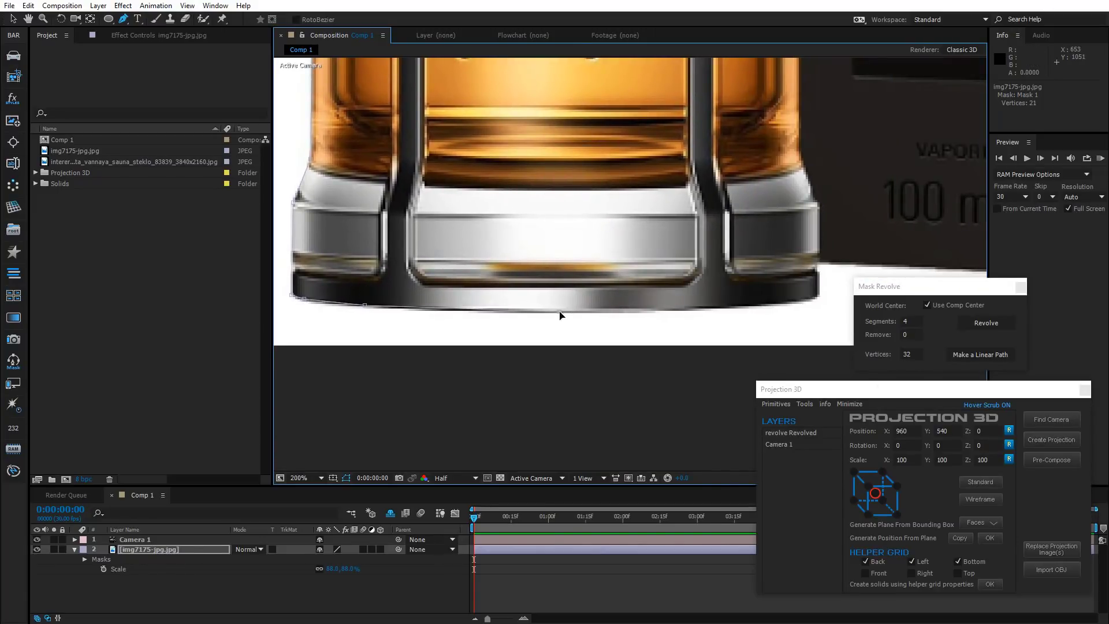
pyautogui.click(560, 317)
pyautogui.scroll(-3, 560, 316)
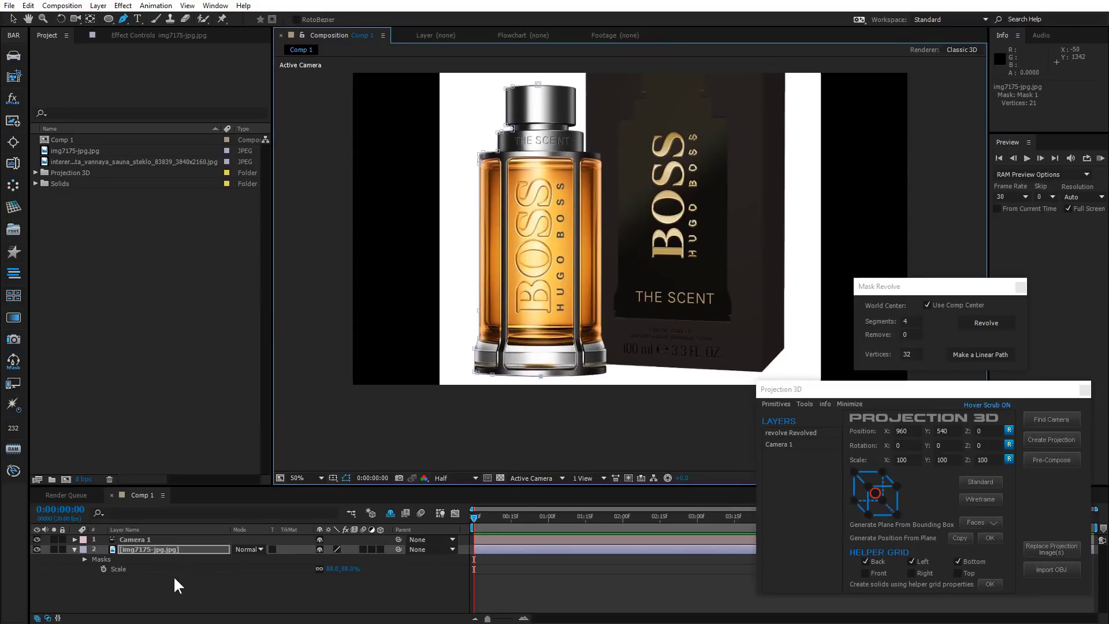
# - Reveal the mask path of the perfume image layer and set the color of Mask 1 to red
pyautogui.press('m')
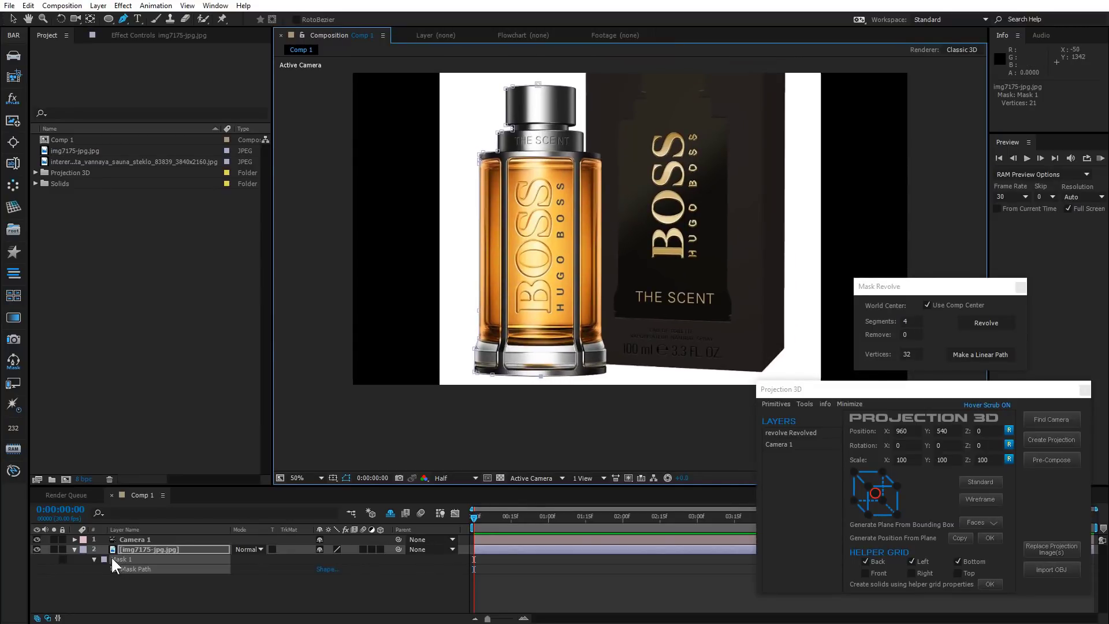
pyautogui.click(104, 558)
pyautogui.moveTo(206, 197); pyautogui.dragTo(202, 175)
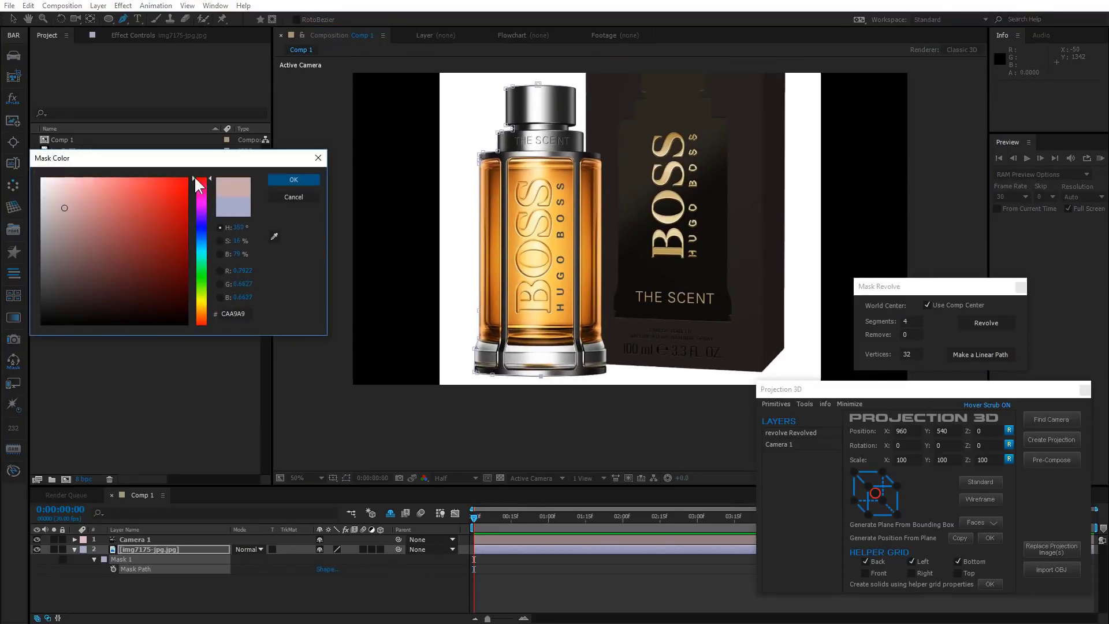
pyautogui.click(292, 182)
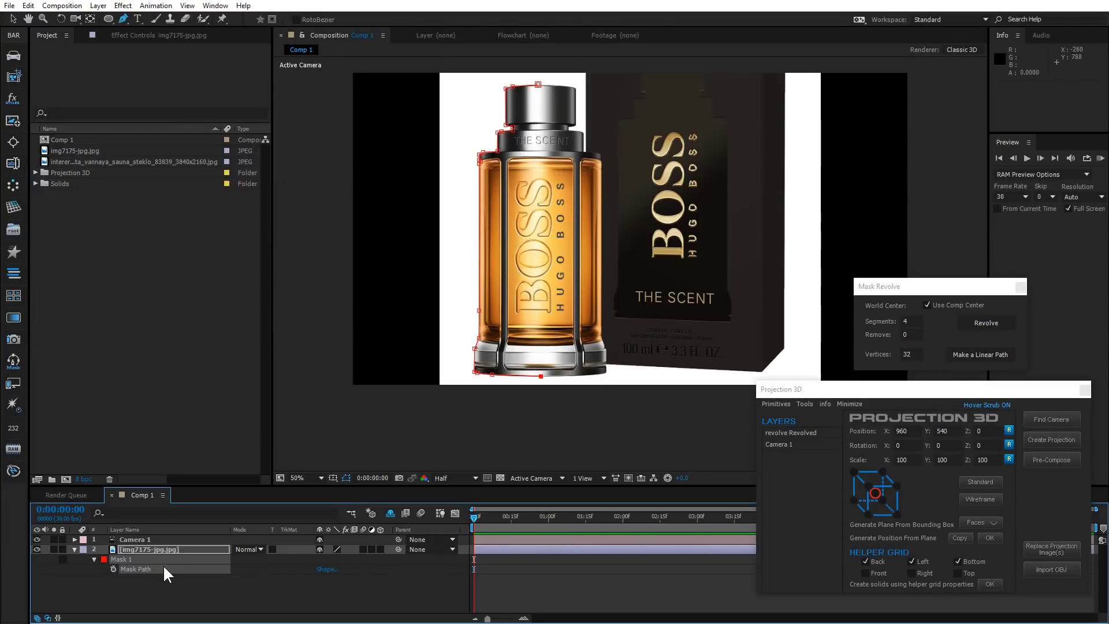
# - Revolve the half-bottle mask with 16 segments and orbit the camera to examine the resulting bottle
pyautogui.click(912, 321)
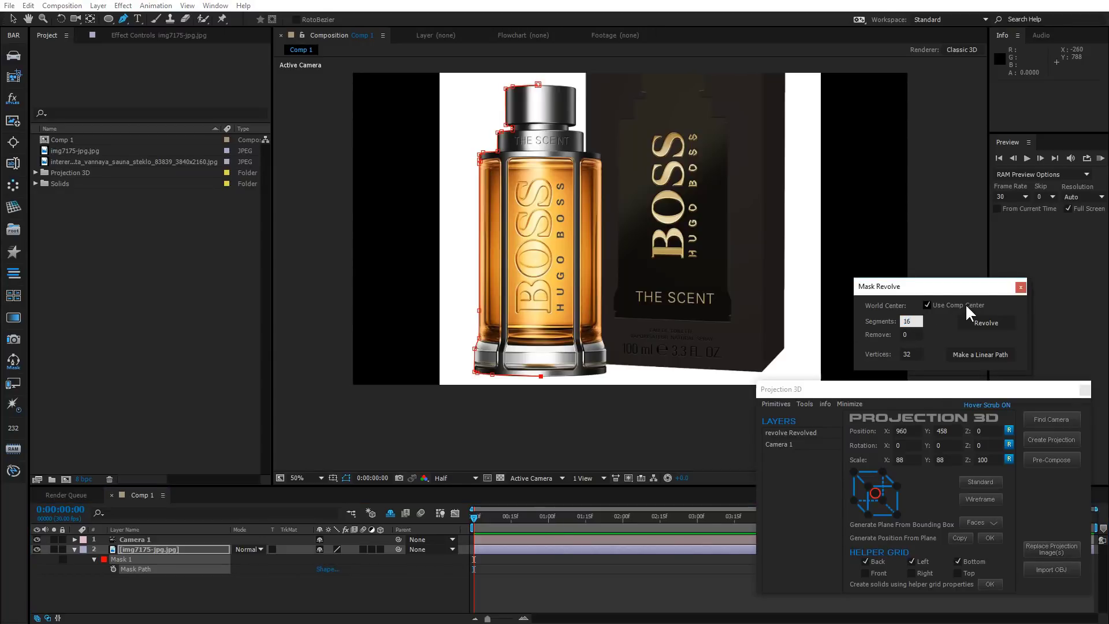
pyautogui.click(989, 322)
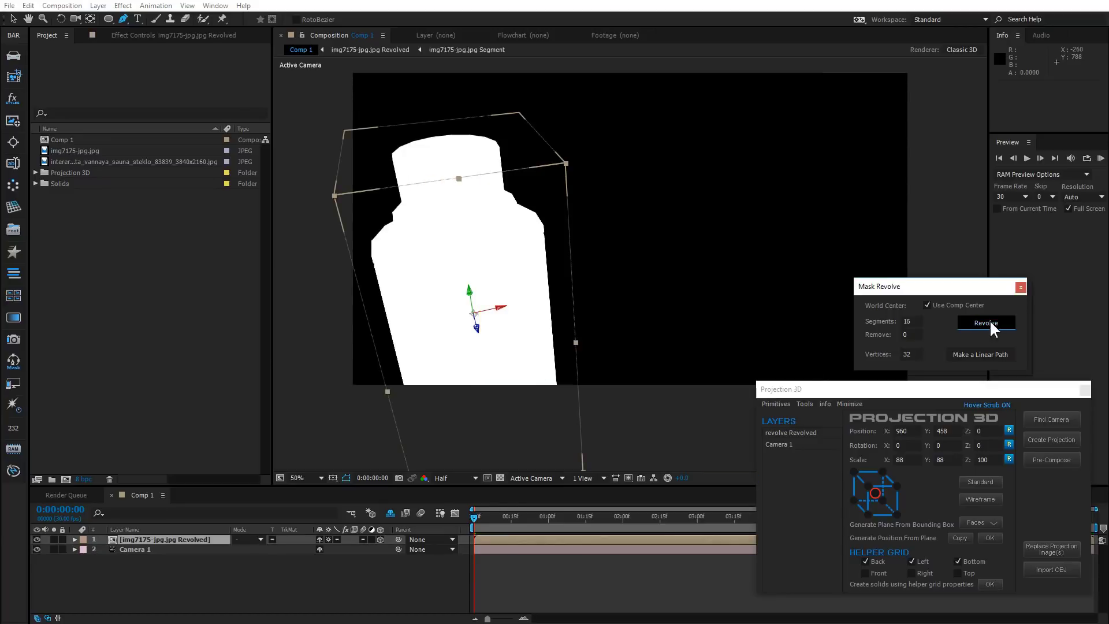
pyautogui.click(75, 19)
pyautogui.moveTo(534, 327); pyautogui.dragTo(580, 297)
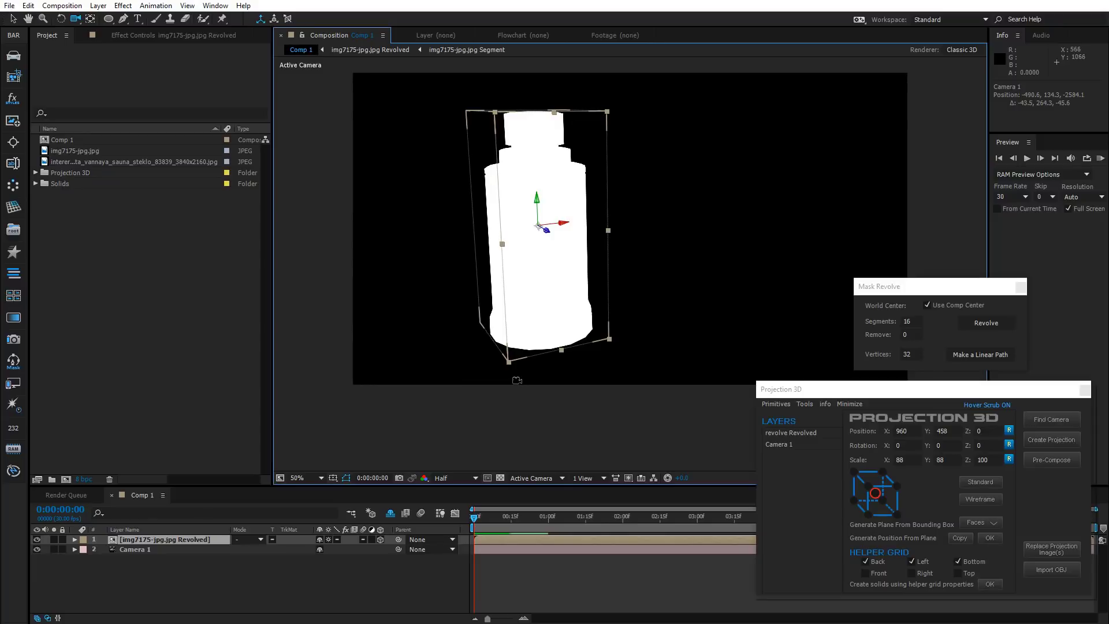
# - Examine the revolved perfume bottle in wireframe display from another angle, and restore the standard display
pyautogui.click(988, 498)
pyautogui.moveTo(596, 304); pyautogui.dragTo(517, 330)
pyautogui.click(977, 482)
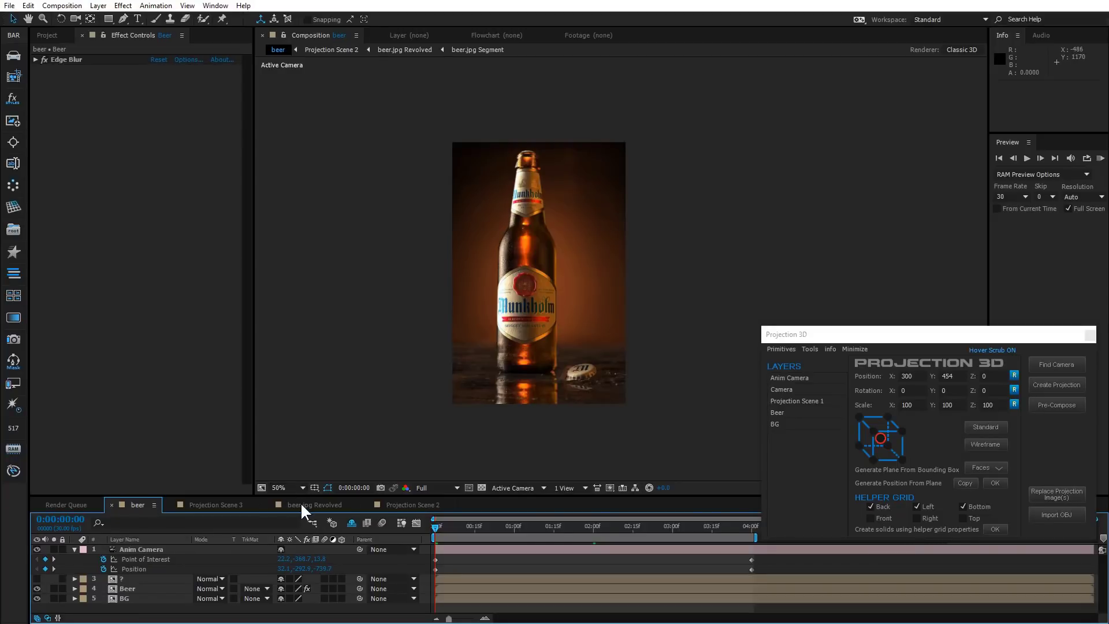
# - Open the beer.jpg Revolved composition and view the whole revolved bottle through the active camera
pyautogui.click(313, 510)
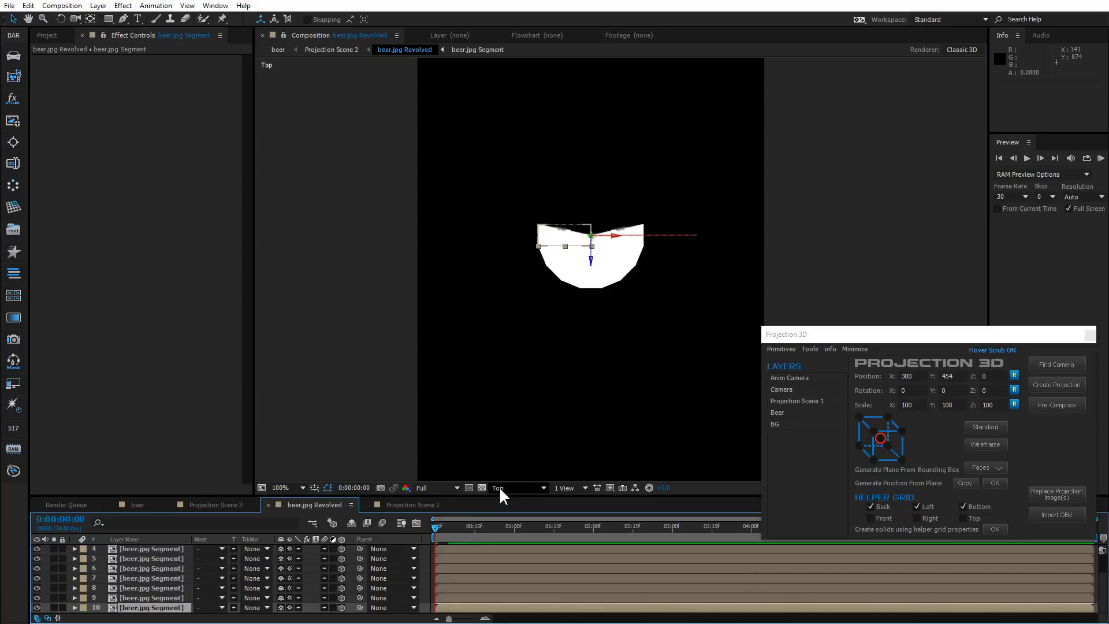
pyautogui.click(501, 486)
pyautogui.click(529, 353)
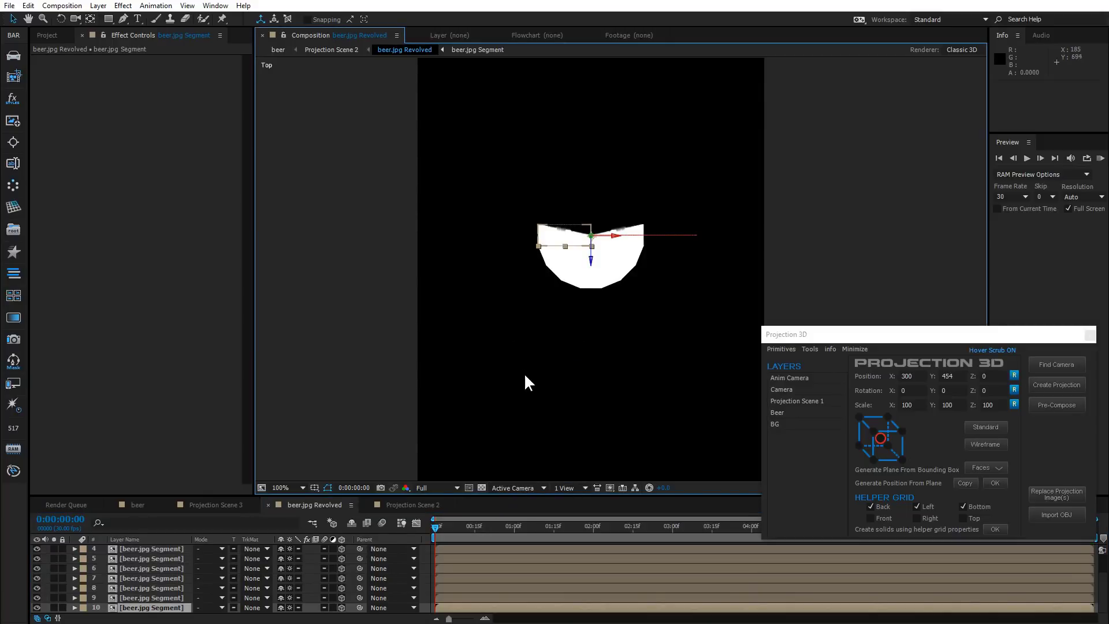
pyautogui.click(80, 19)
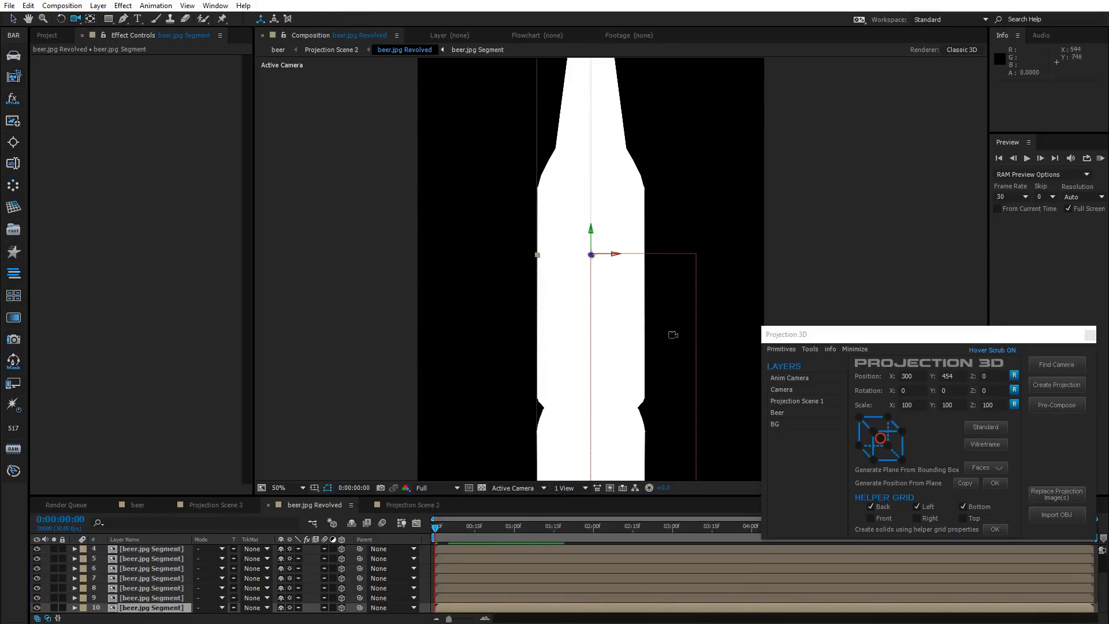
pyautogui.press(',')
pyautogui.scroll(3, 157, 574)
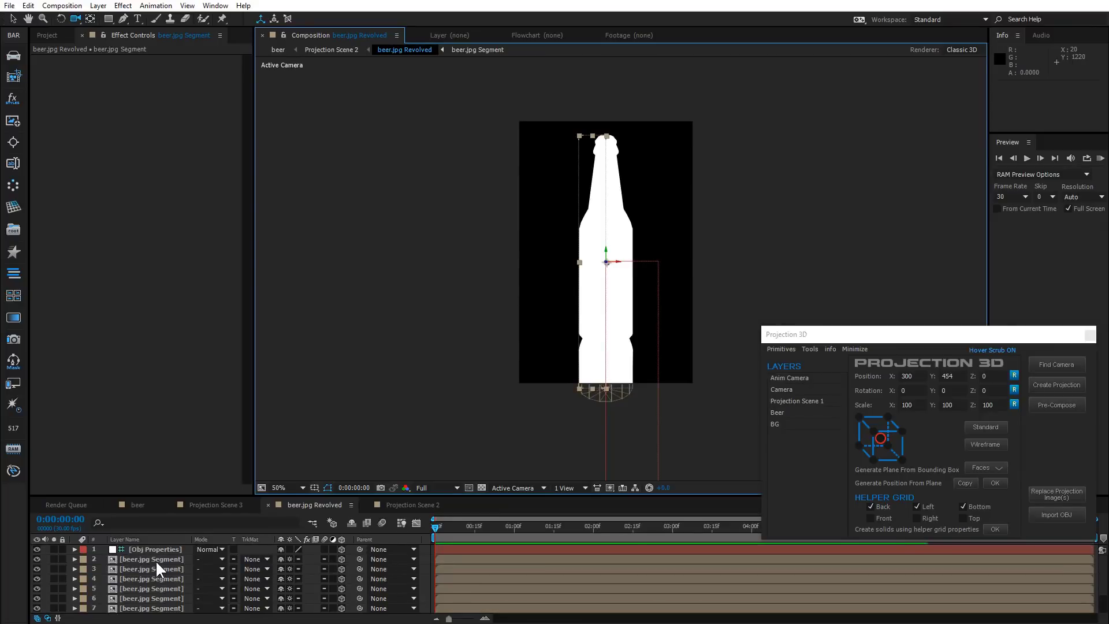
# - Lower the opacity of all layers to 31% to examine the bottle's segments without layer controls, and restore full opacity and the controls
pyautogui.hotkey('ctrl', 'a')
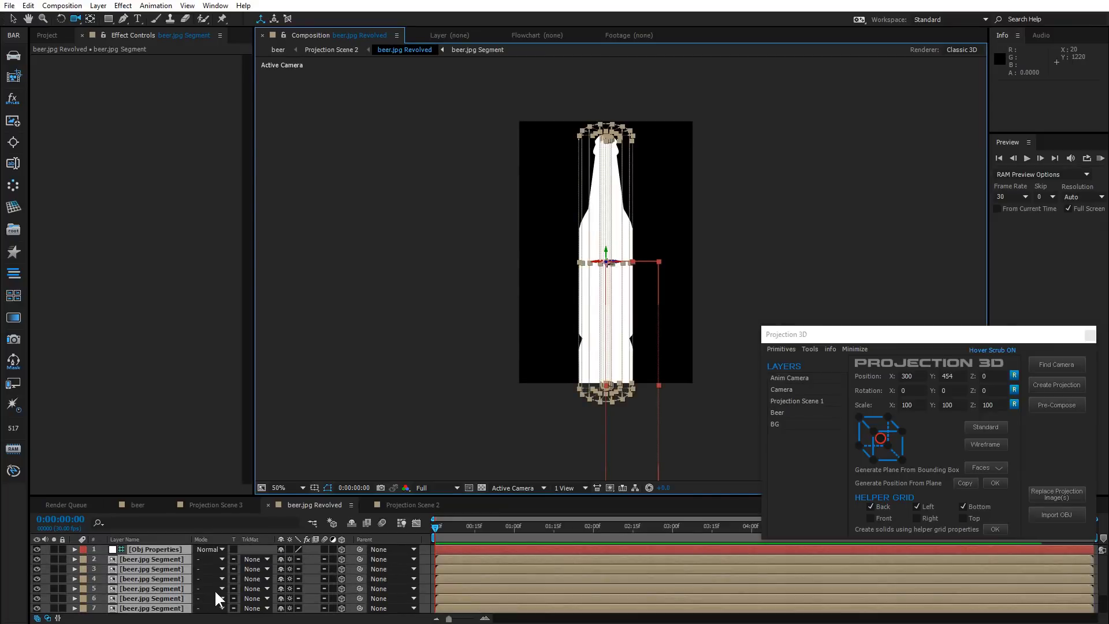
pyautogui.press('t')
pyautogui.moveTo(266, 578); pyautogui.dragTo(229, 579)
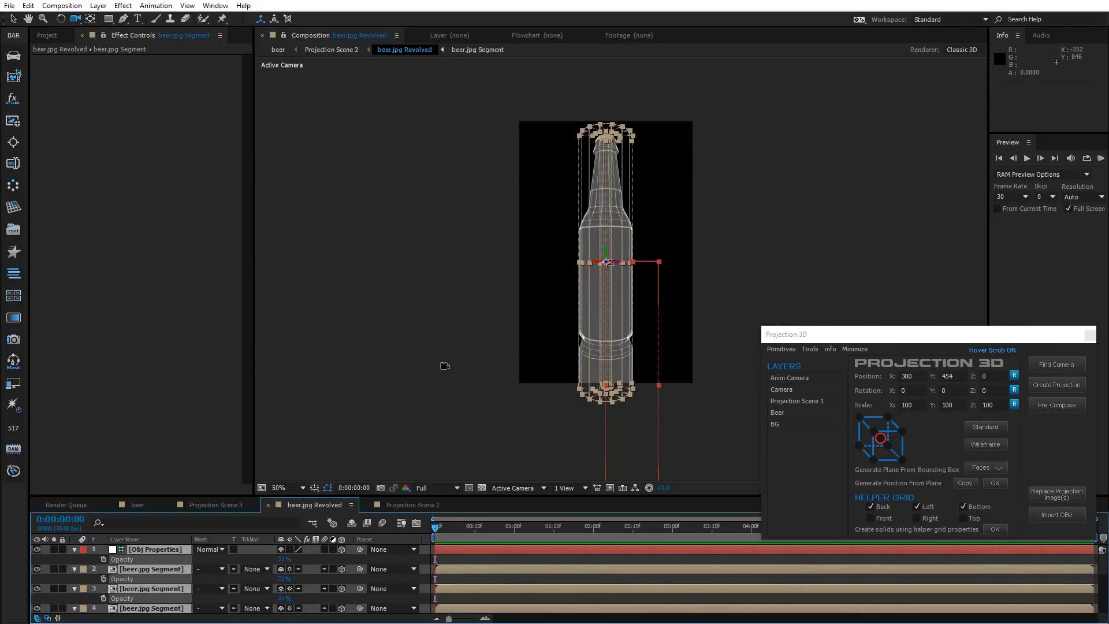
pyautogui.click(441, 370)
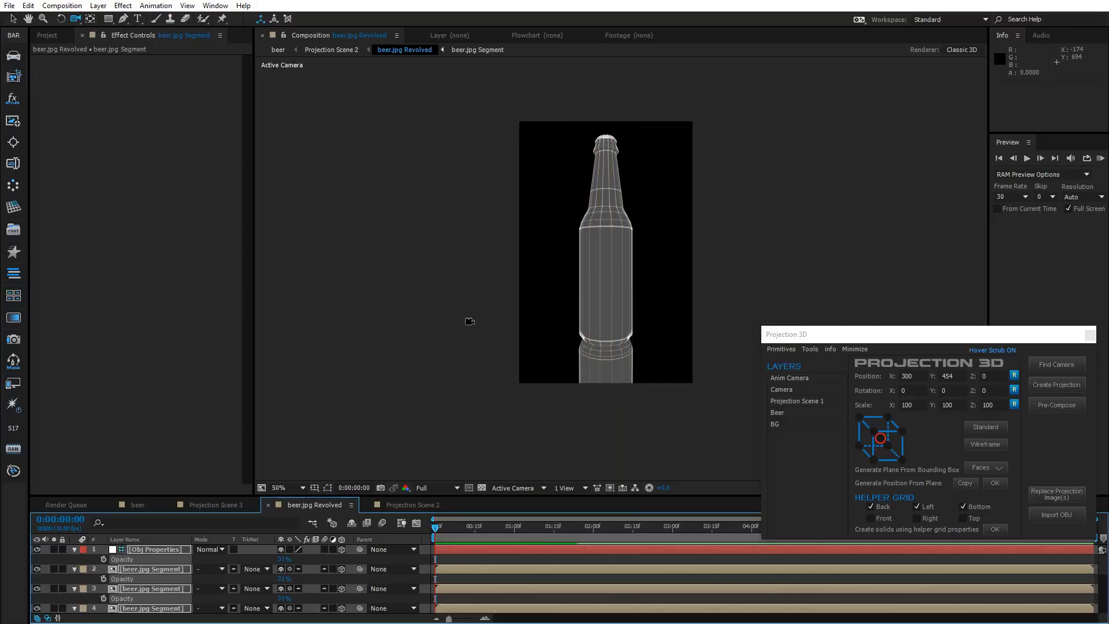
pyautogui.moveTo(283, 578); pyautogui.dragTo(419, 582)
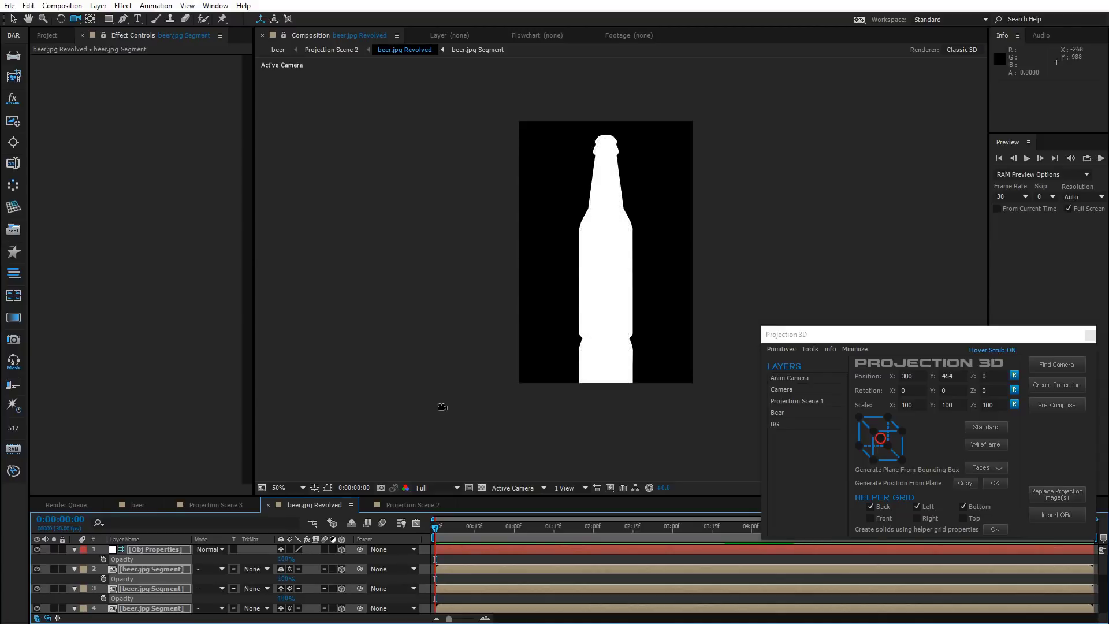
pyautogui.hotkey('ctrl', 'shift', 'h')
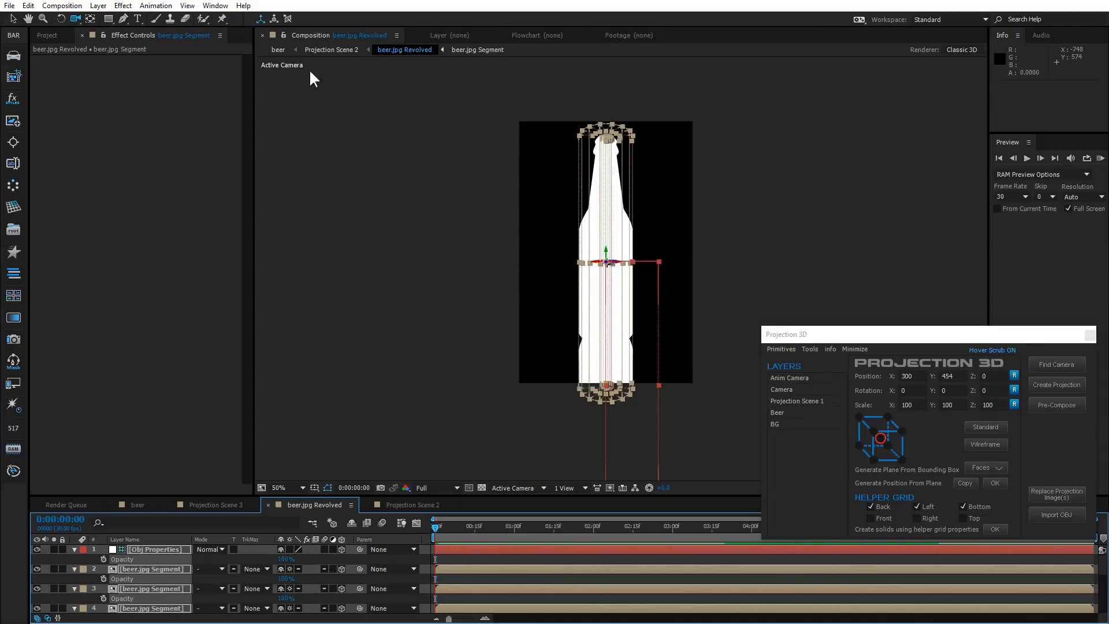
# - Open the Projection Scene 2 composition and examine the projected background planes from Custom View 1
pyautogui.click(336, 50)
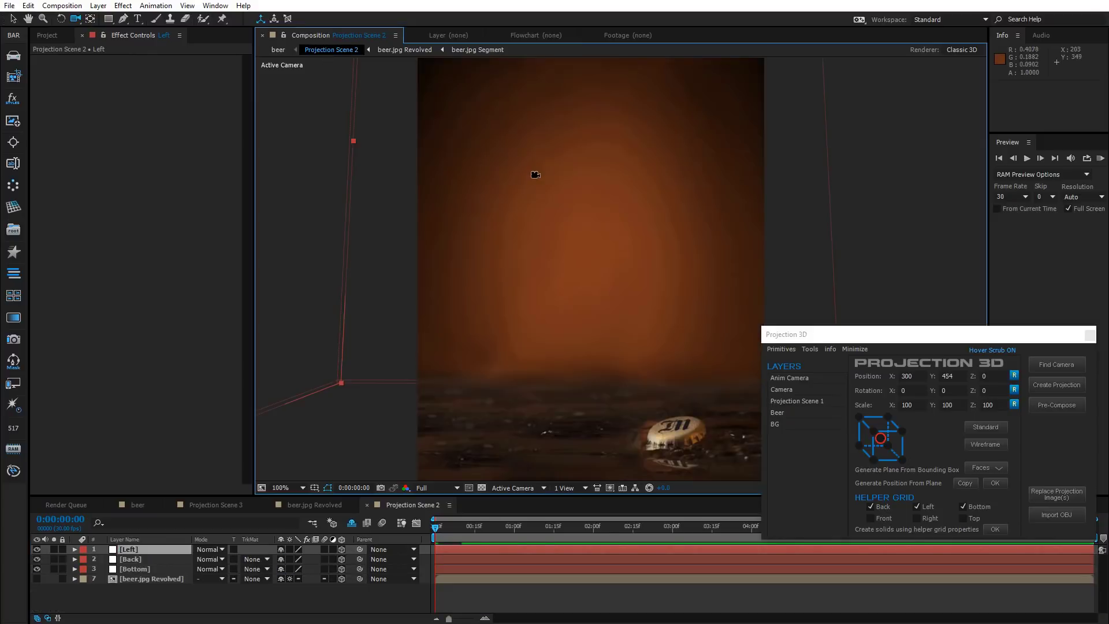
pyautogui.scroll(-2, 661, 342)
pyautogui.click(516, 489)
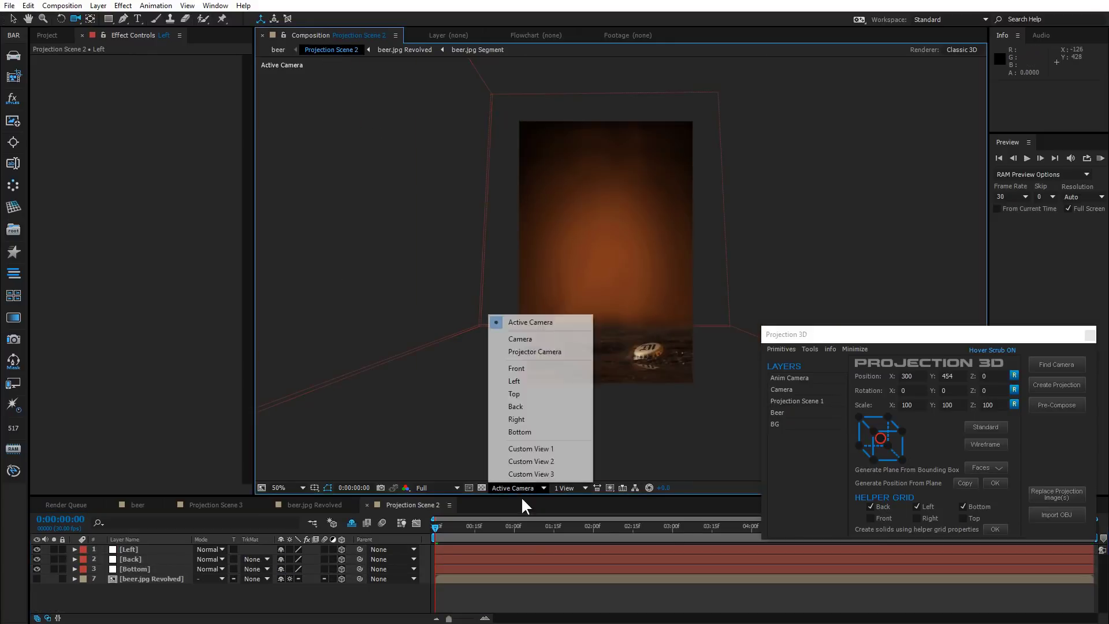
pyautogui.click(522, 449)
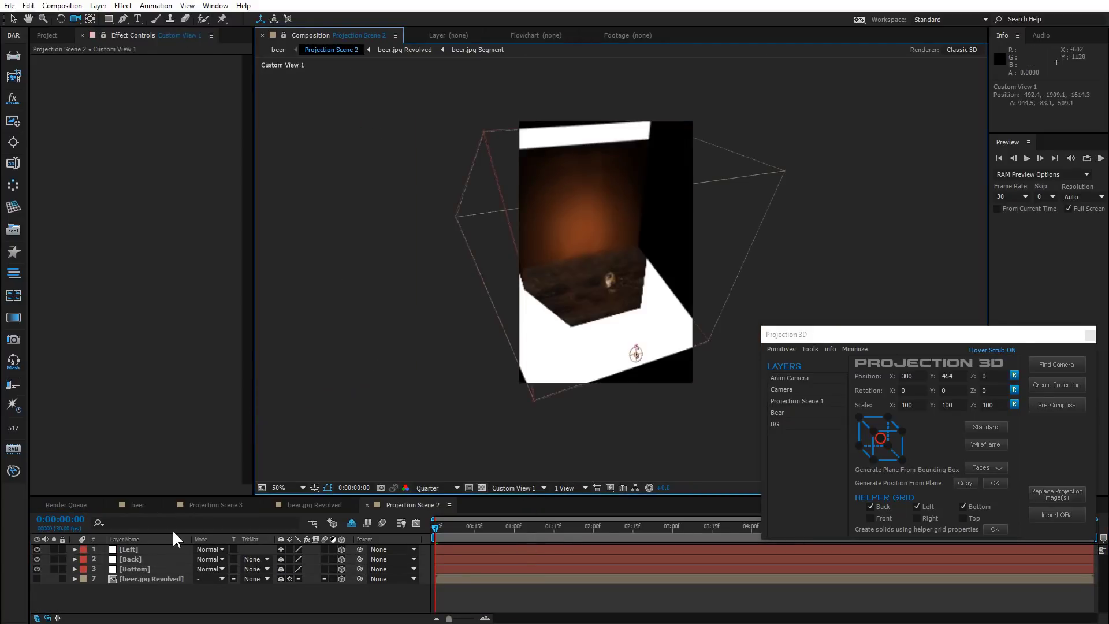
# - Delete the Left plane layer, examine the remaining background planes from another angle, and undo the camera moves
pyautogui.click(128, 548)
pyautogui.press('Delete')
pyautogui.moveTo(622, 281); pyautogui.dragTo(551, 371)
pyautogui.click(274, 595)
pyautogui.hotkey('ctrl', 'z')
pyautogui.hotkey('ctrl', 'z')
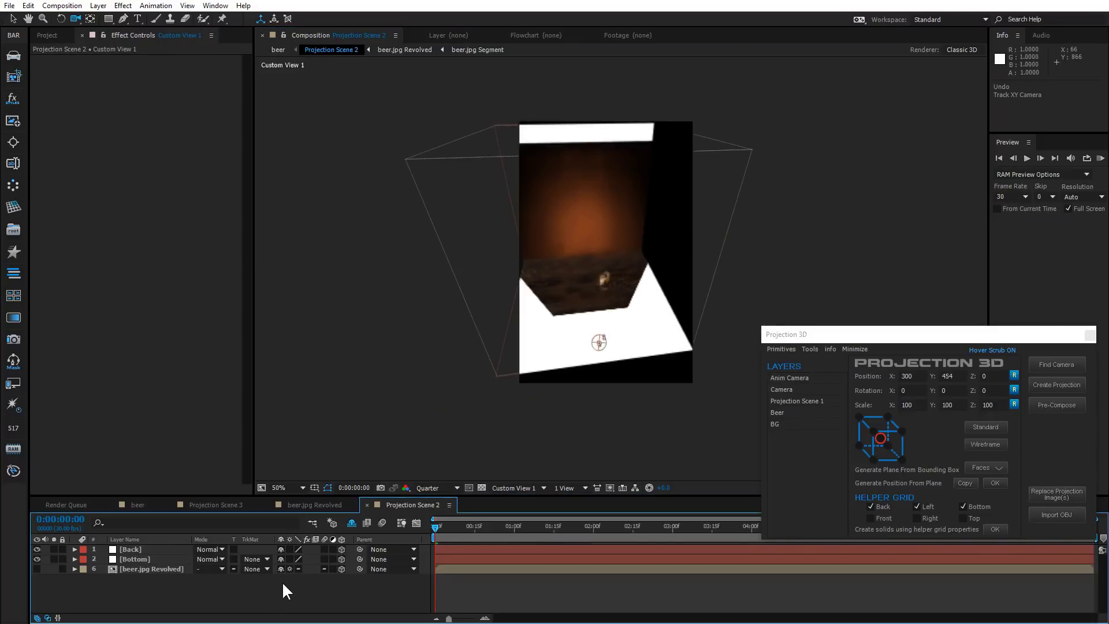
# - Open the Projection Scene 3 composition and orbit around the revolved beer bottle to examine the projected image
pyautogui.click(215, 504)
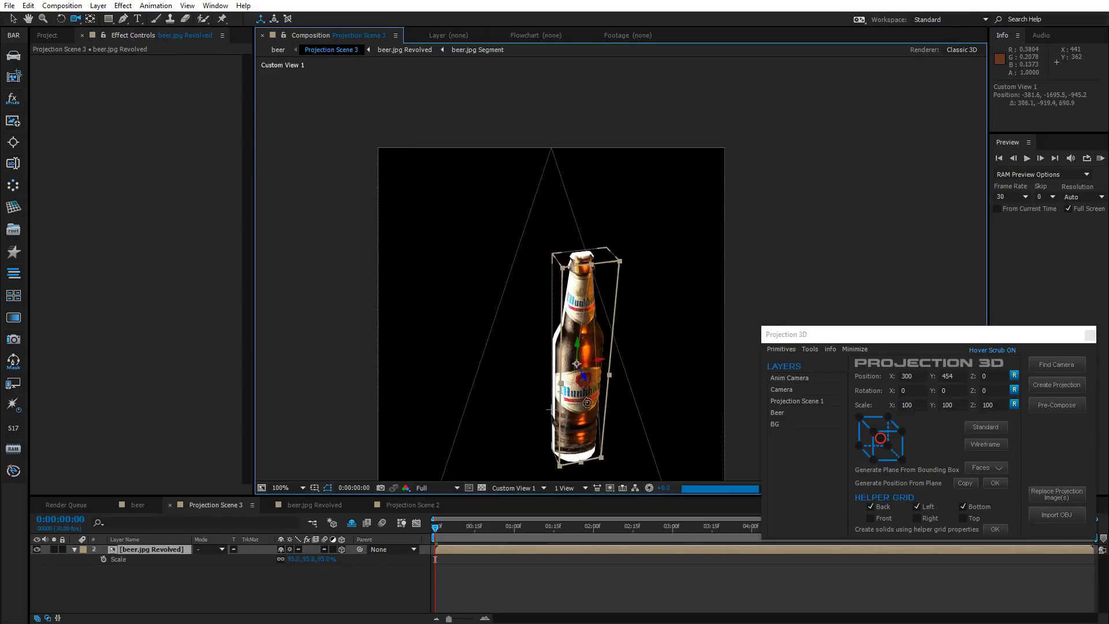
pyautogui.moveTo(591, 402); pyautogui.dragTo(543, 353)
pyautogui.moveTo(624, 234); pyautogui.dragTo(674, 317)
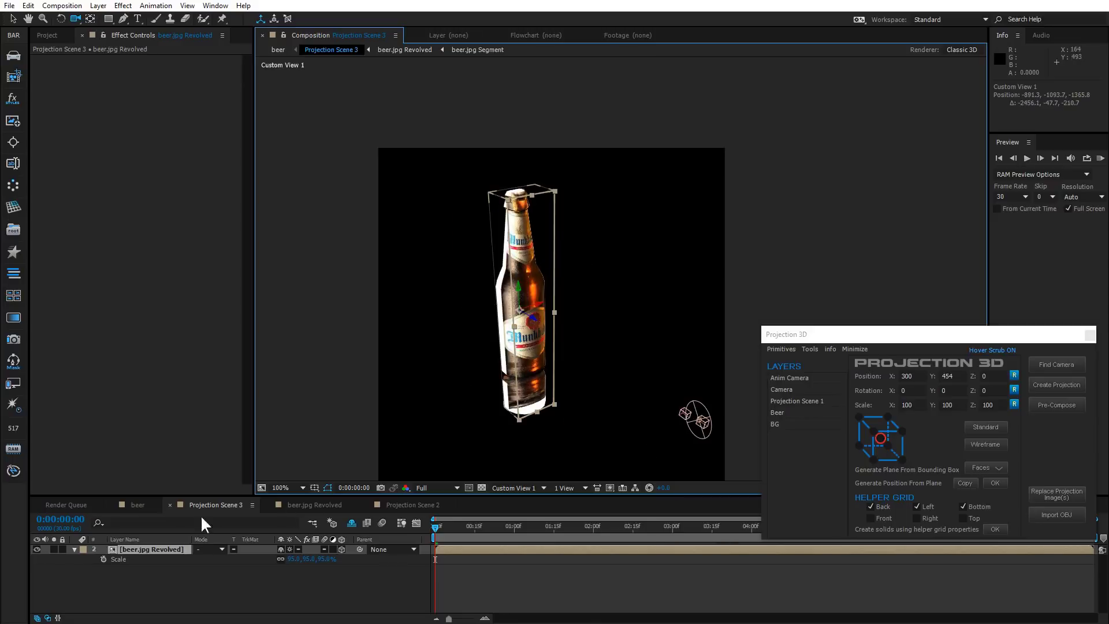
# - Open Projection 3D's Bend tool and bend the beach wallpaper layer into 10 segments with a rotation of 180
pyautogui.click(134, 504)
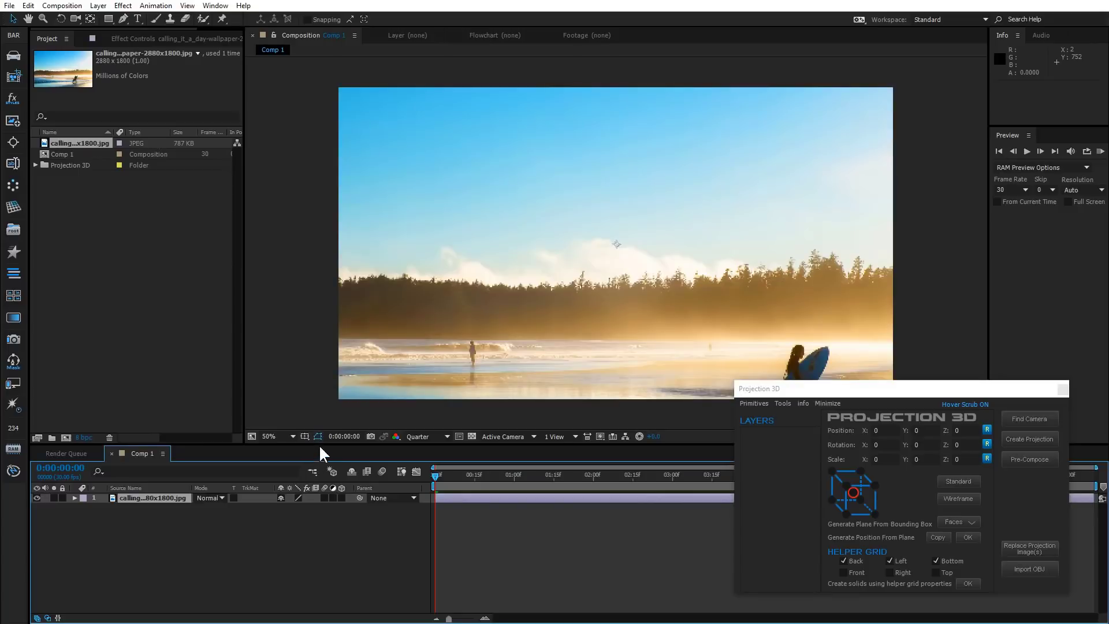
pyautogui.click(791, 404)
pyautogui.click(791, 450)
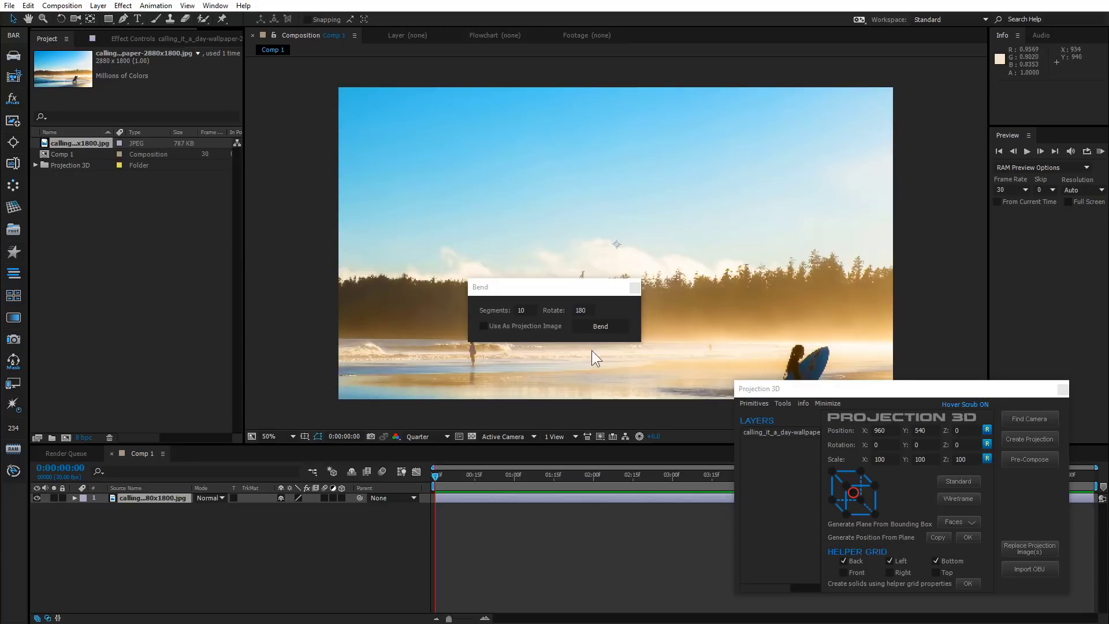
pyautogui.moveTo(535, 288); pyautogui.dragTo(591, 455)
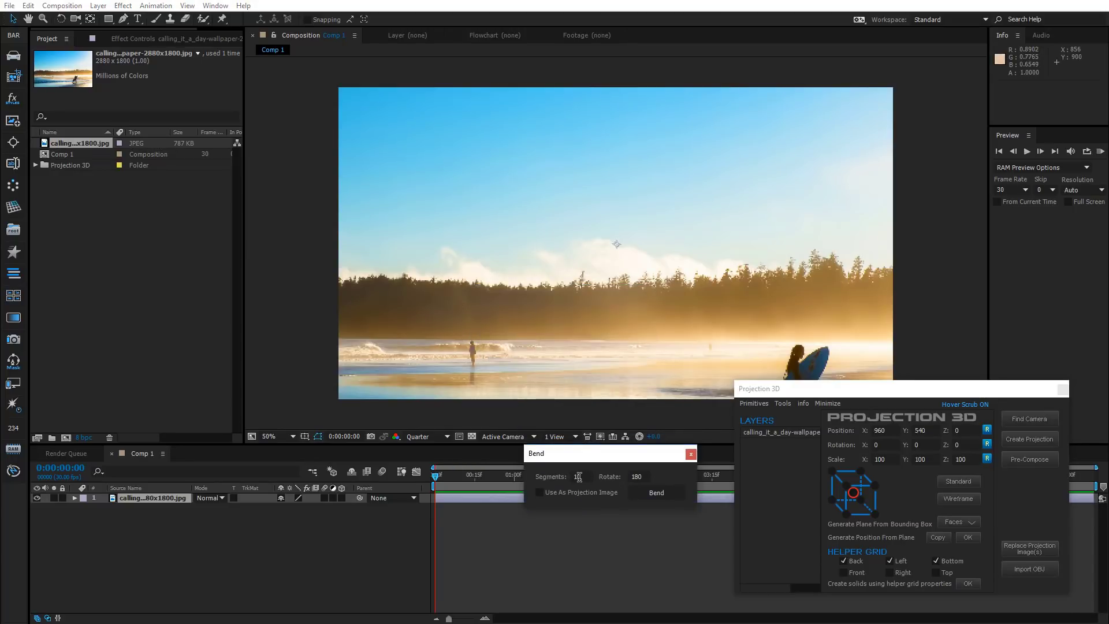
pyautogui.click(652, 491)
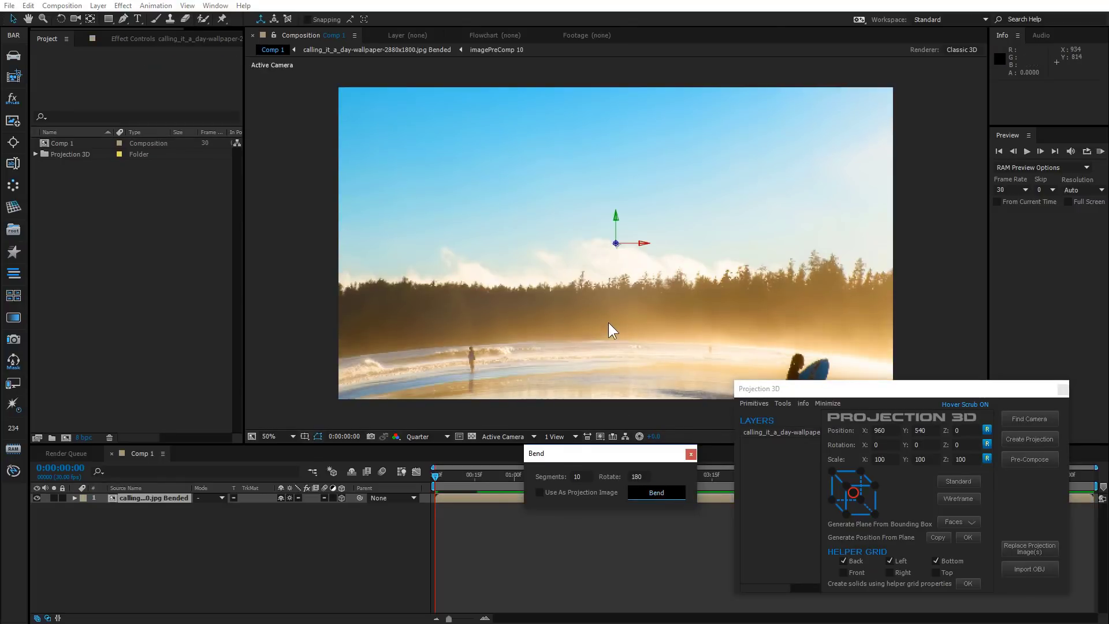
# - Add a camera and orbit around the curved image, and undo the bend to restore the flat image layer
pyautogui.click(77, 19)
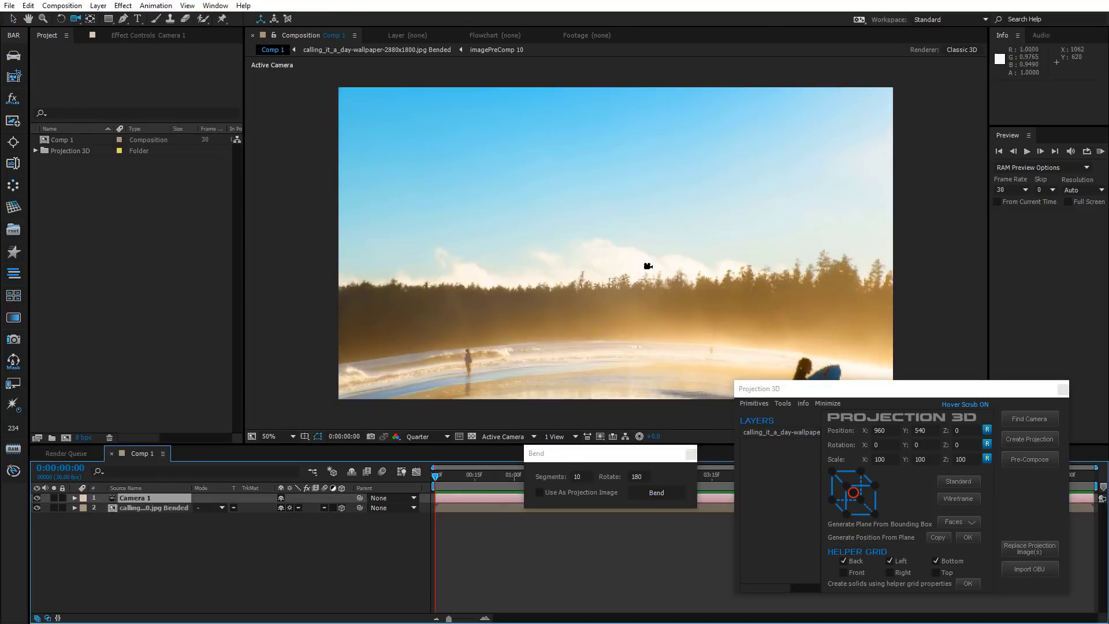
pyautogui.moveTo(649, 266); pyautogui.dragTo(520, 315)
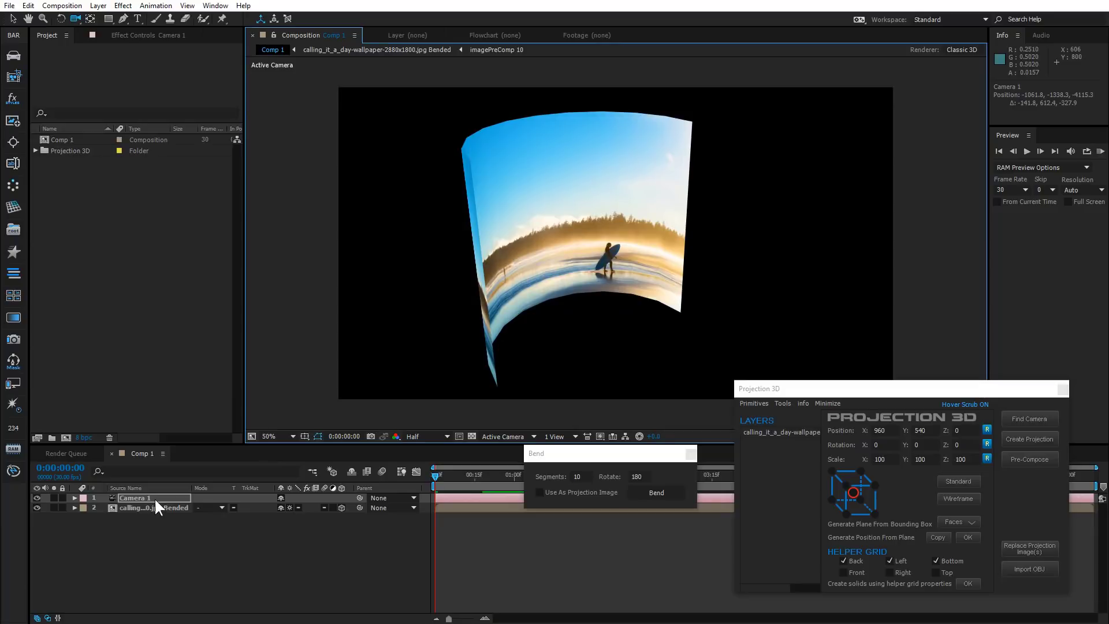
pyautogui.hotkey('ctrl', 'z')
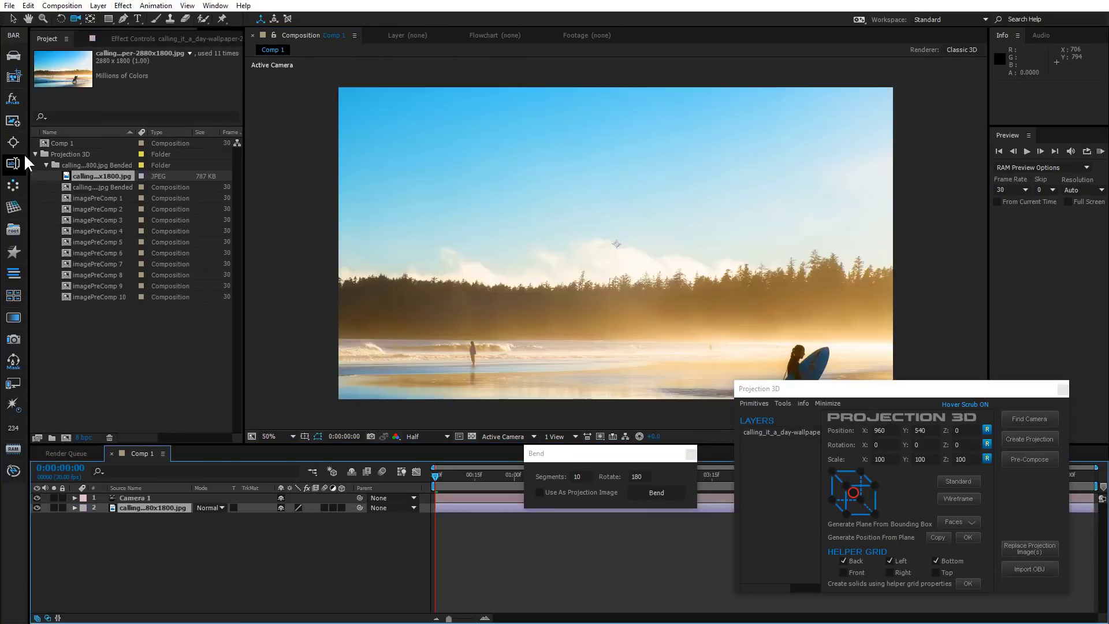
pyautogui.click(33, 151)
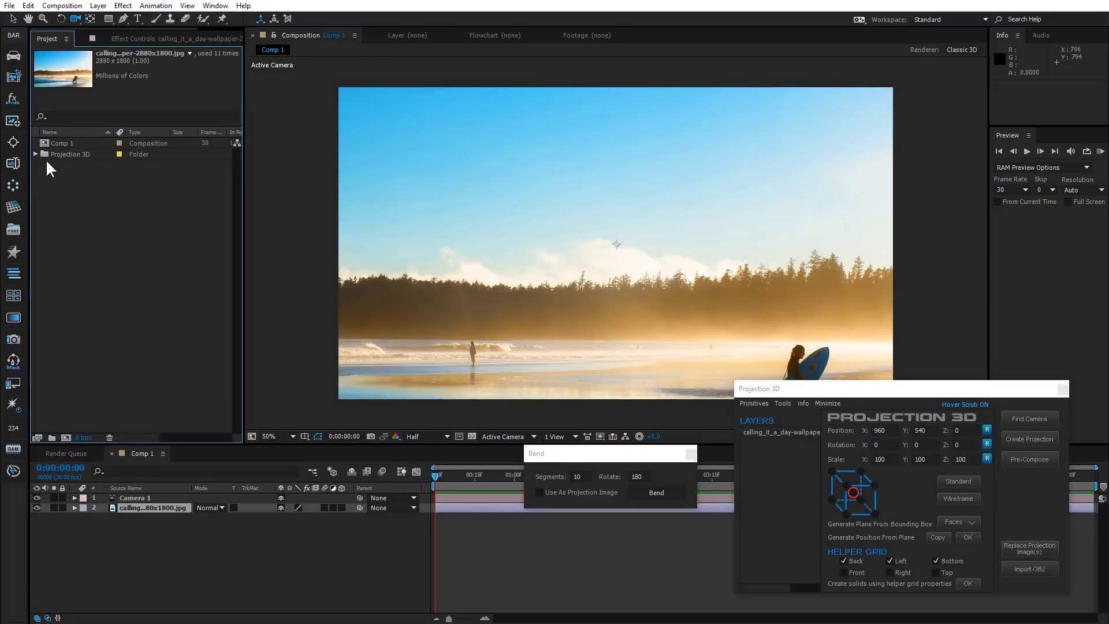
# - Bend the beach image into 5 segments, examine it from another angle, and undo the bend
pyautogui.doubleClick(589, 478)
pyautogui.click(666, 492)
pyautogui.moveTo(564, 305); pyautogui.dragTo(664, 323)
pyautogui.click(166, 549)
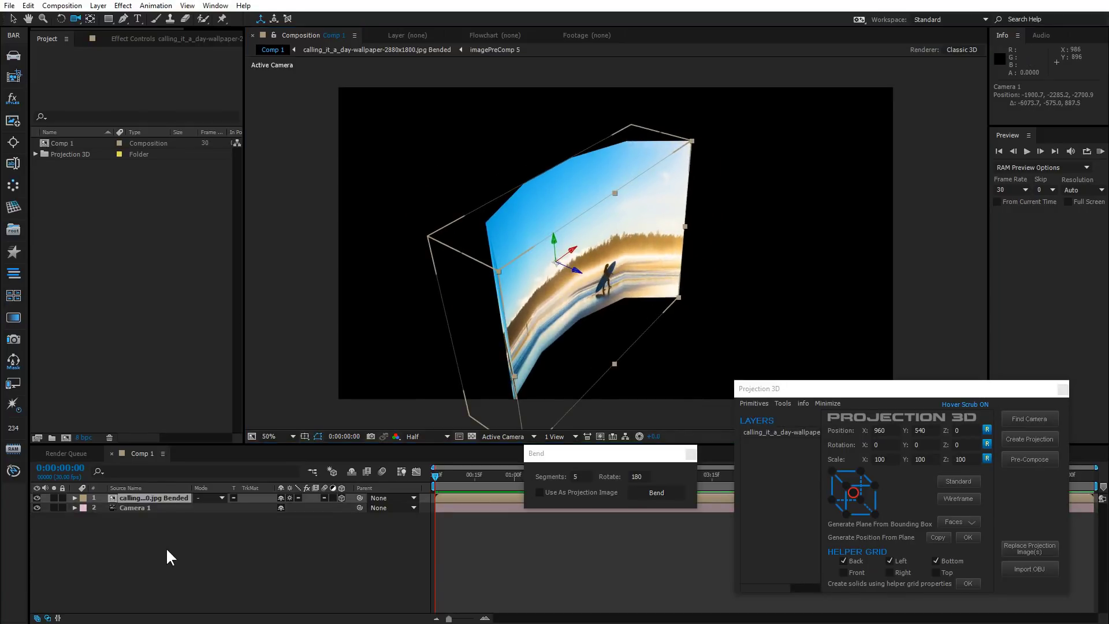
pyautogui.hotkey('ctrl', 'z')
pyautogui.hotkey('ctrl', 'z')
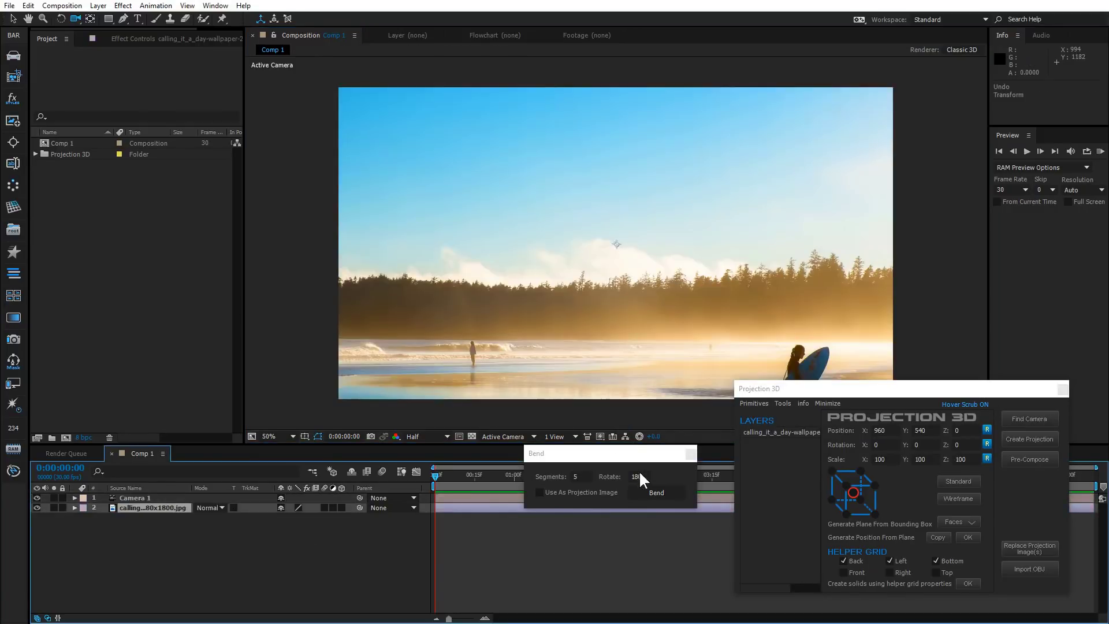
# - Bend the 5-segment image with a rotation of 36, and undo the bend
pyautogui.click(646, 475)
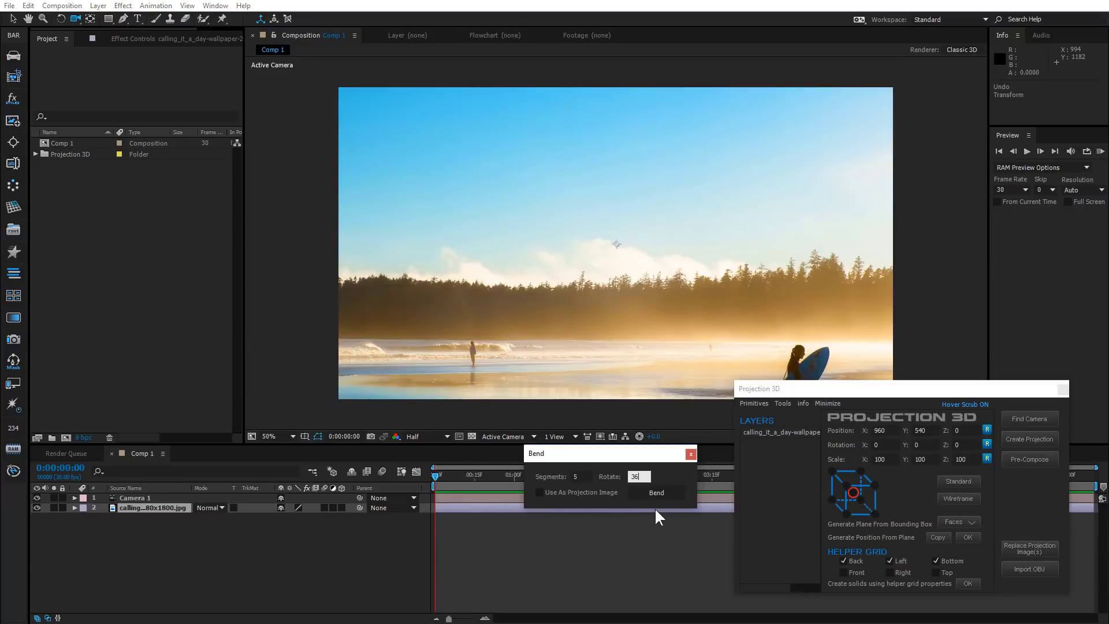
pyautogui.click(656, 492)
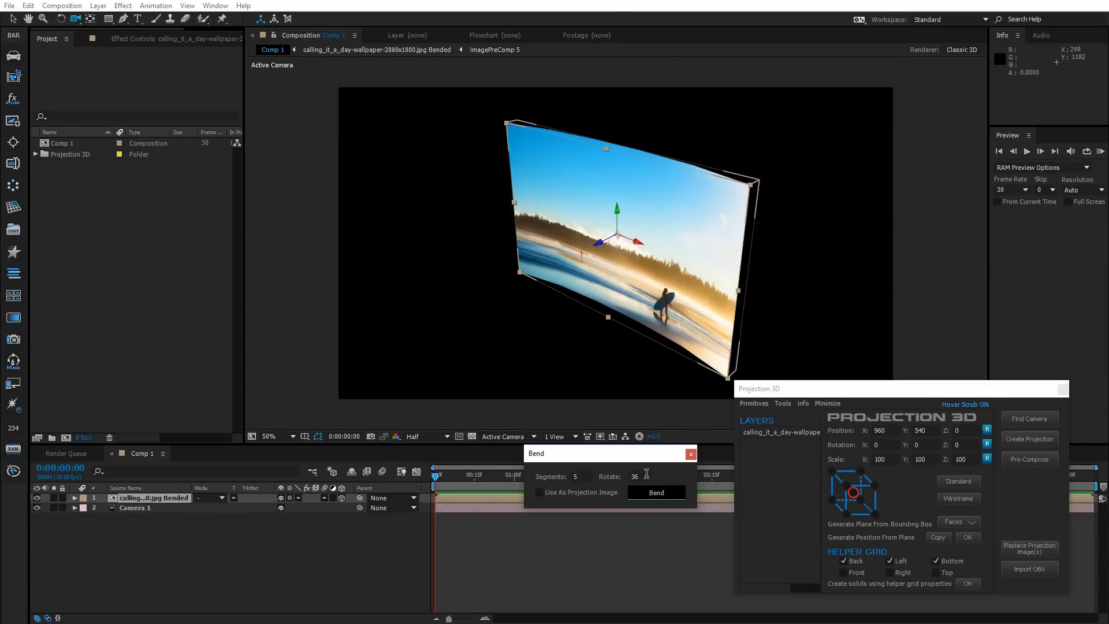
pyautogui.hotkey('ctrl', 'z')
pyautogui.hotkey('ctrl', 'z')
pyautogui.hotkey('ctrl', 'z')
# - Bend the beach image into a closed shape with 6 segments and a rotation of 360, examine it, and undo the bend
pyautogui.doubleClick(576, 477)
pyautogui.write('6')
pyautogui.click(641, 477)
pyautogui.write('0')
pyautogui.click(164, 510)
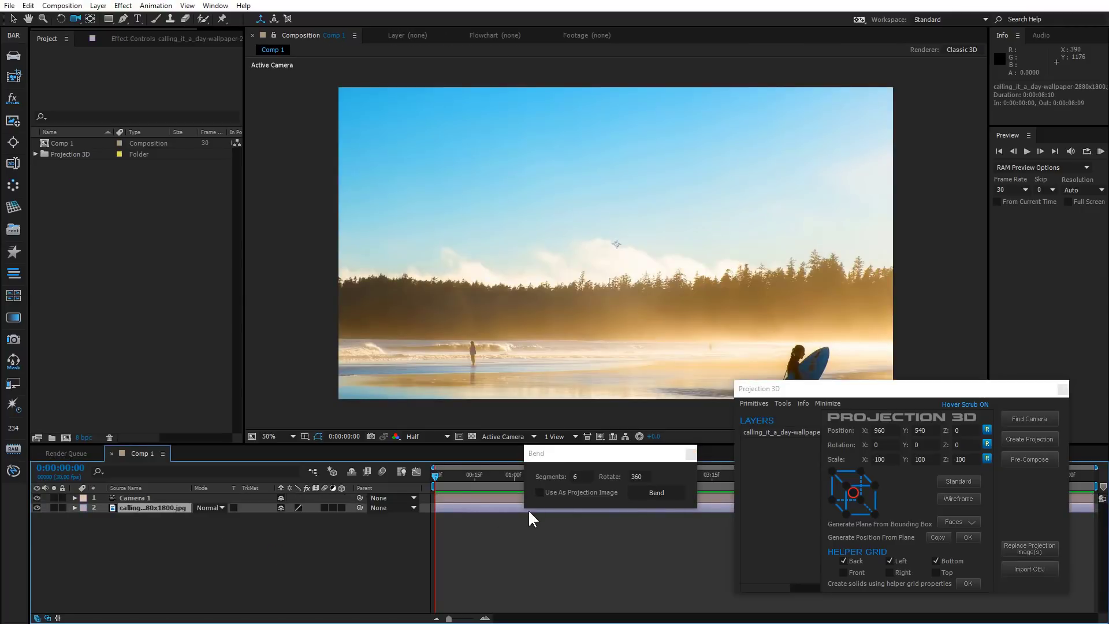
pyautogui.click(654, 494)
pyautogui.moveTo(566, 305); pyautogui.dragTo(585, 292)
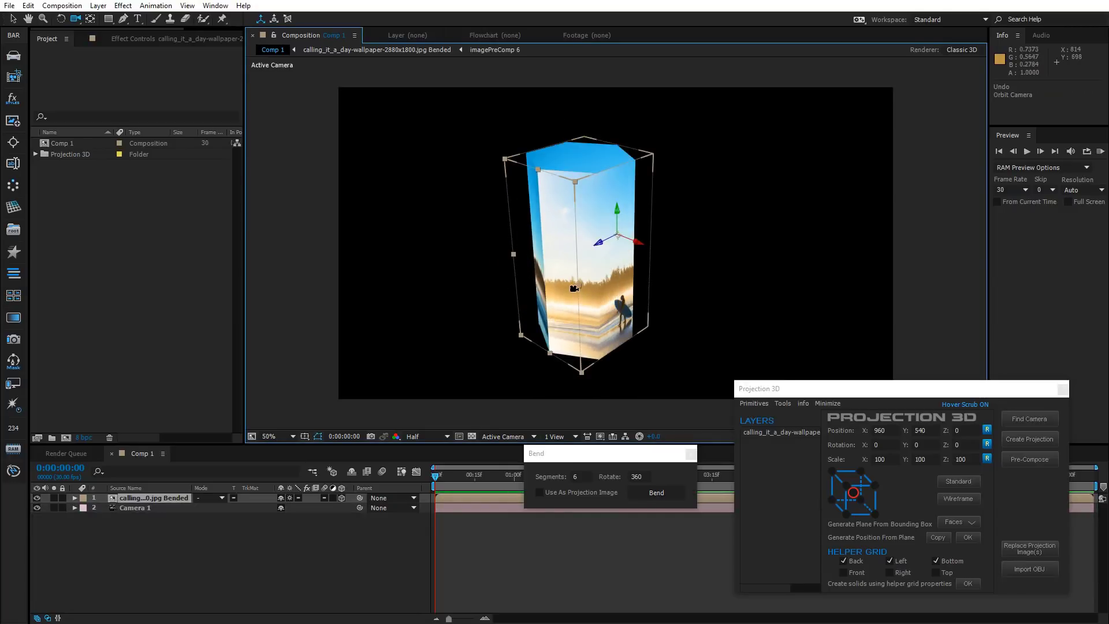
pyautogui.hotkey('ctrl', 'z')
# - Bend the beach image into 16 segments with a rotation of 180, examine the smooth curve, and undo the bend
pyautogui.click(120, 508)
pyautogui.moveTo(580, 478); pyautogui.dragTo(530, 481)
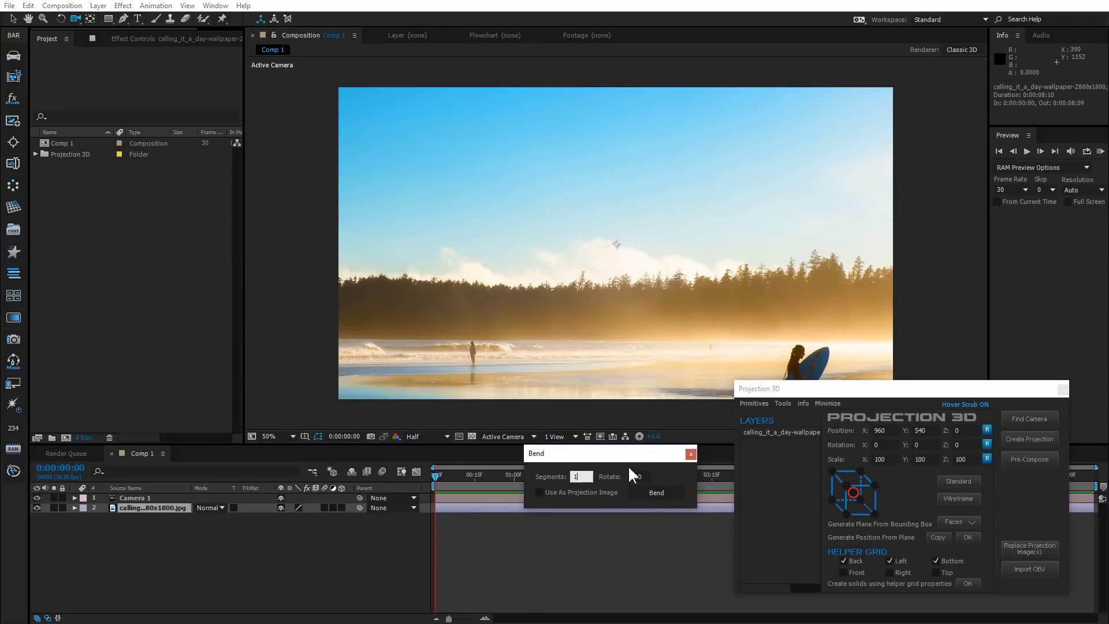
pyautogui.press('Tab')
pyautogui.write('180')
pyautogui.click(647, 492)
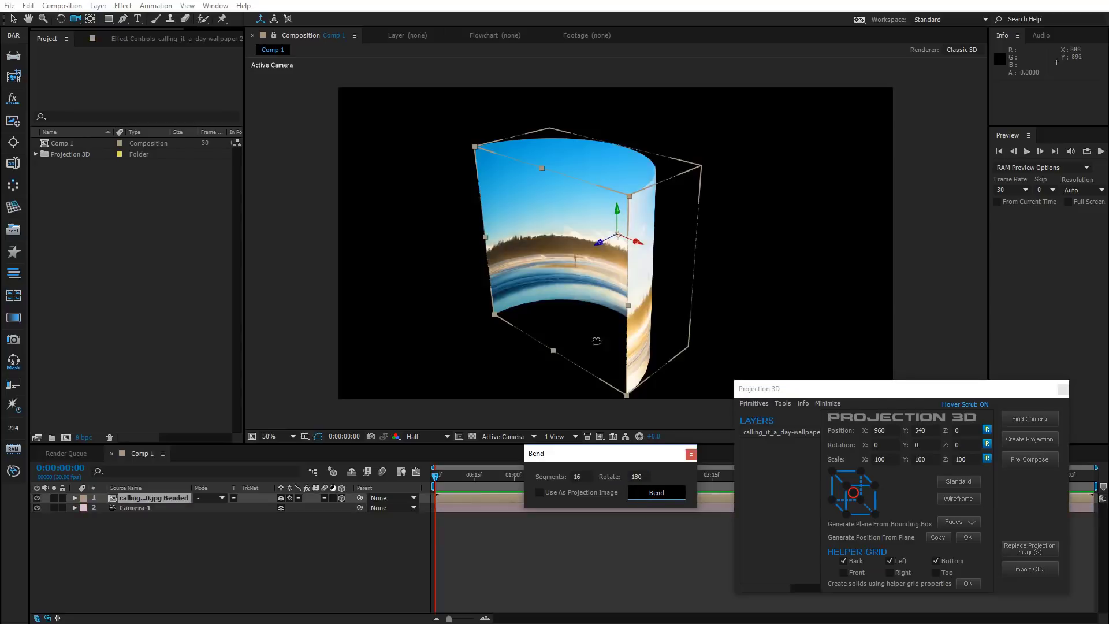
pyautogui.moveTo(541, 333); pyautogui.dragTo(644, 286)
pyautogui.click(153, 517)
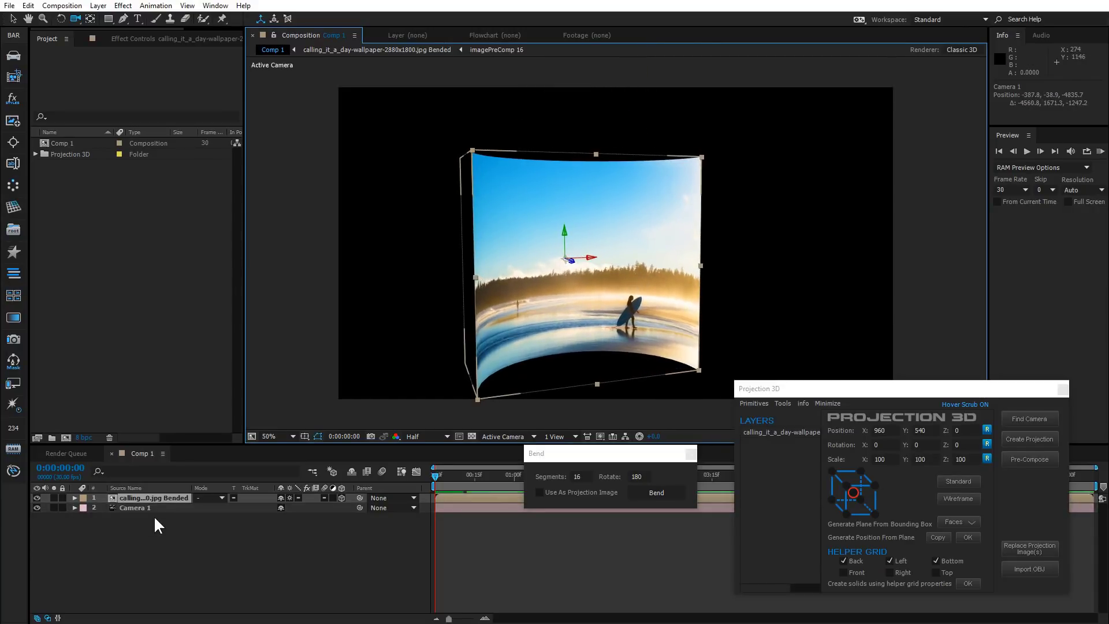
pyautogui.hotkey('ctrl', 'z')
pyautogui.hotkey('ctrl', 'z')
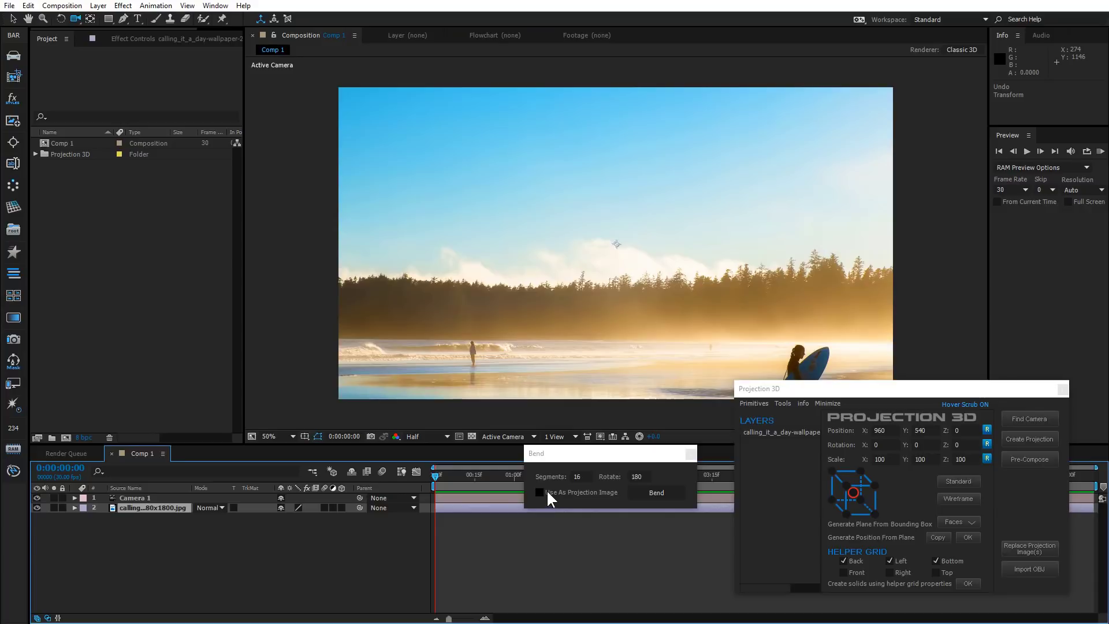
# - Create a white solid and bend it with 16 segments and rotation 180, using it as a projection image
pyautogui.rightClick(137, 513)
pyautogui.moveTo(245, 401)
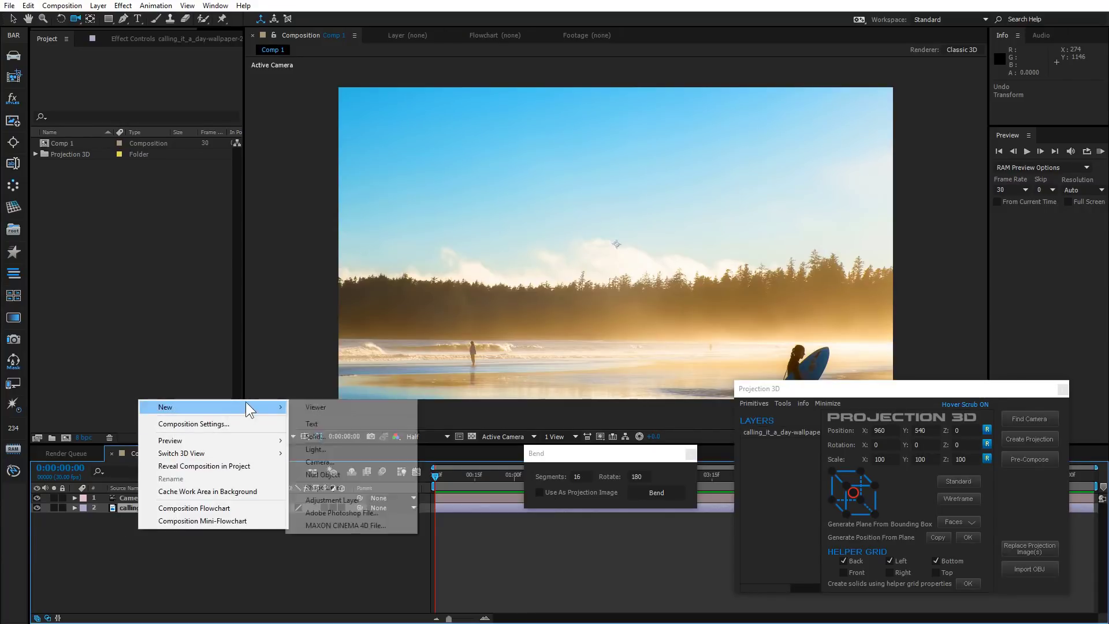
pyautogui.click(340, 434)
pyautogui.press('Return')
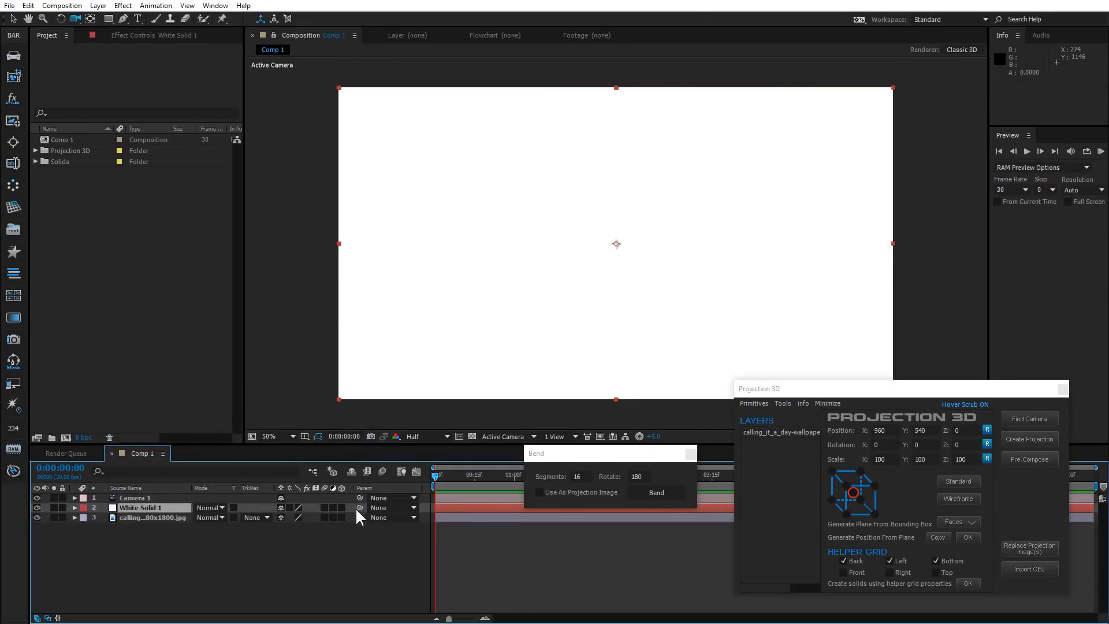
pyautogui.click(558, 493)
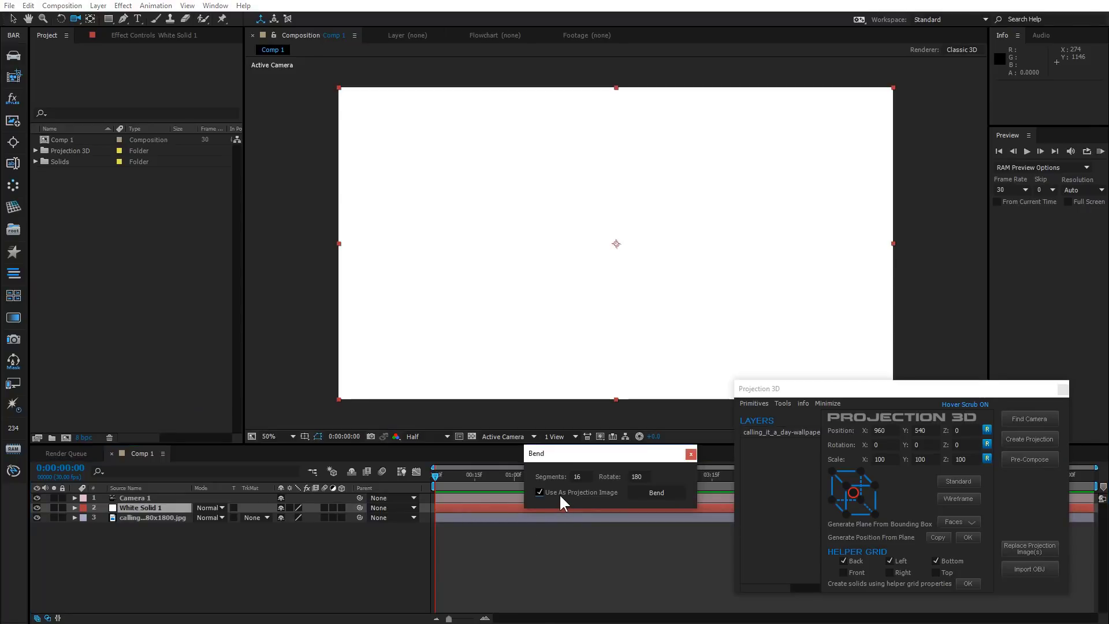
pyautogui.click(649, 492)
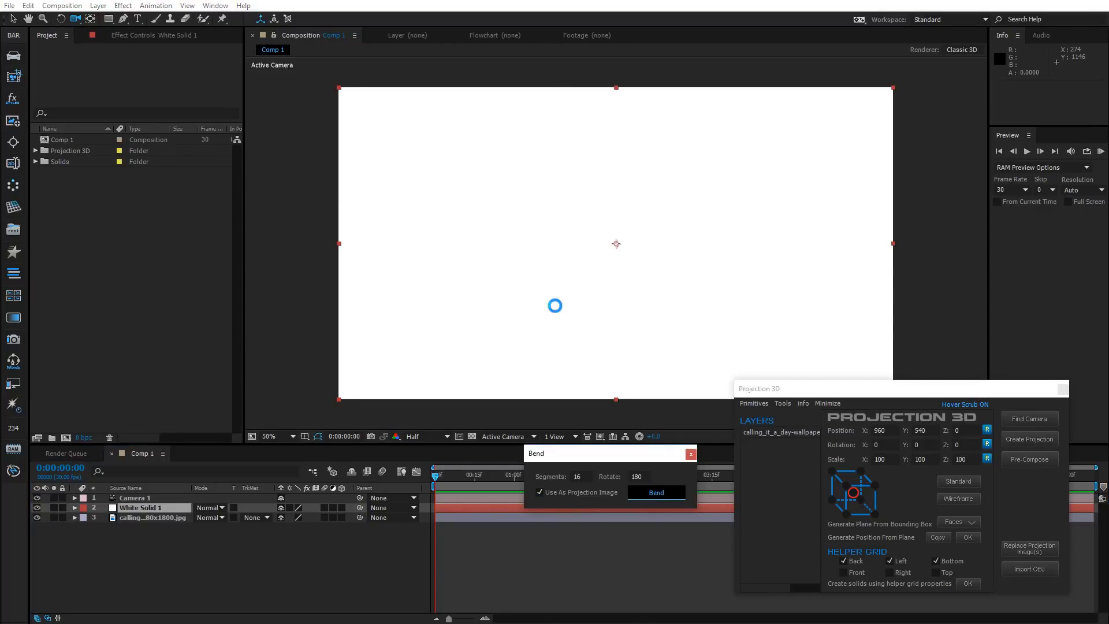
# - Orbit around the bent white solid to examine it, and delete its layer
pyautogui.moveTo(478, 352)
pyautogui.mouseDown()
pyautogui.moveTo(493, 317)
pyautogui.moveTo(581, 276)
pyautogui.moveTo(555, 242)
pyautogui.moveTo(546, 350)
pyautogui.moveTo(478, 338)
pyautogui.mouseUp()
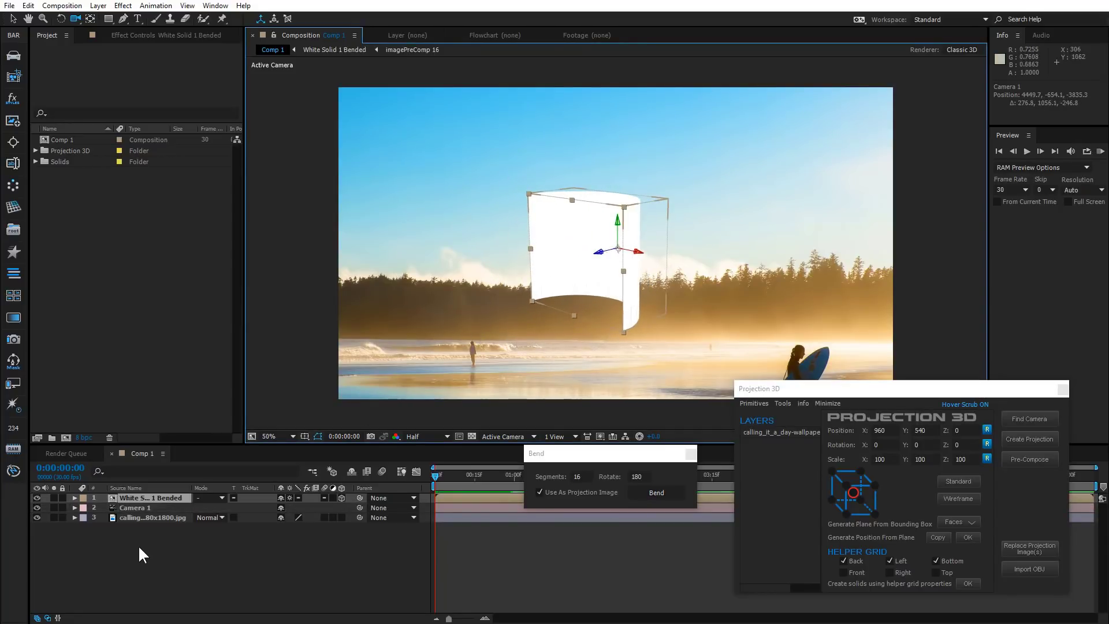
pyautogui.click(143, 498)
pyautogui.press('Delete')
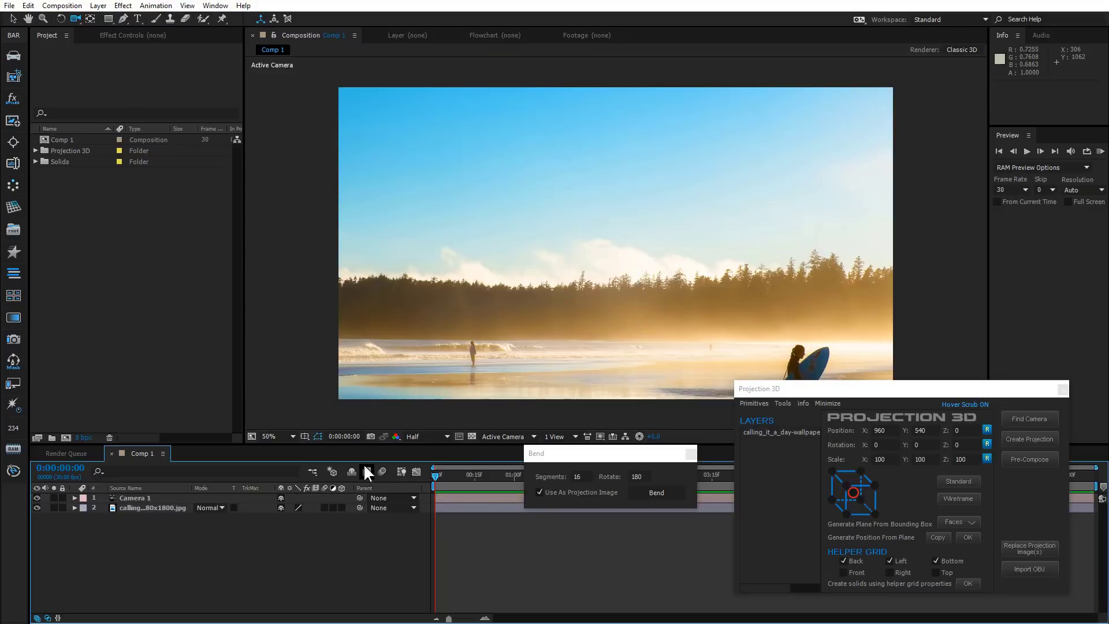